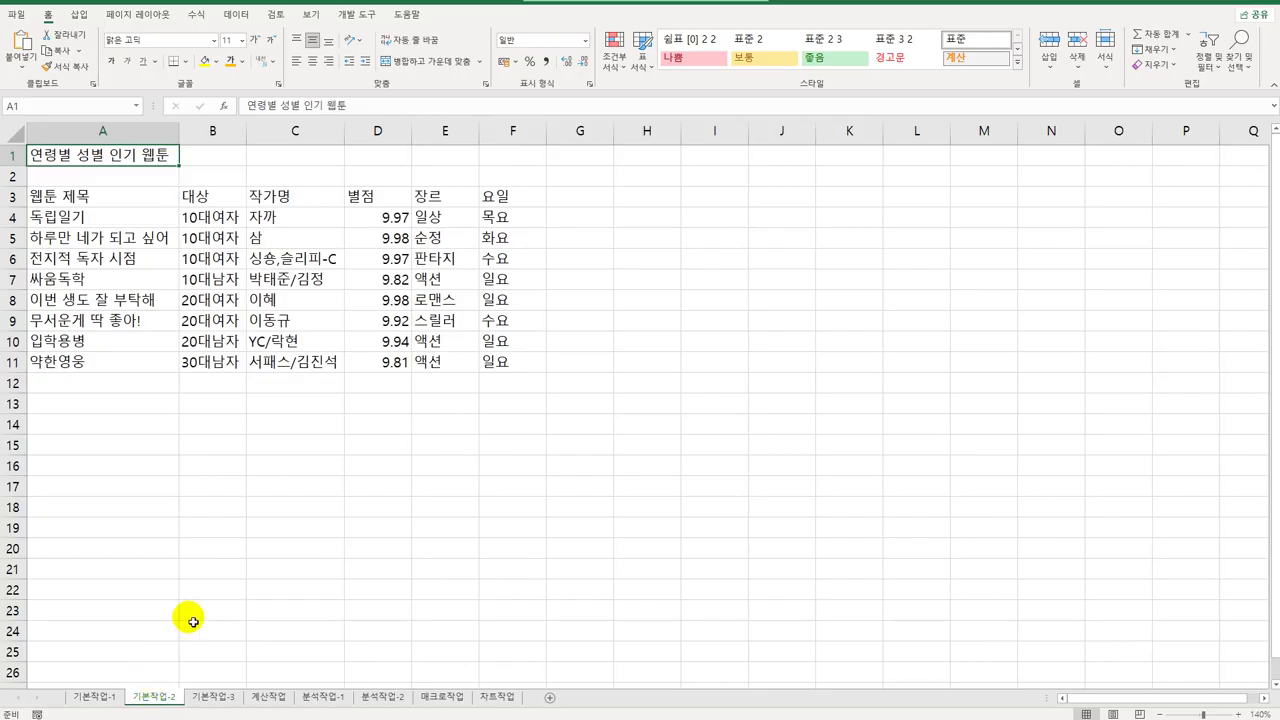
Step: Merge and centre the title across A1:F1 and format it in bold HY엽서M at size 17
drag(82, 157, 500, 152)
click(396, 64)
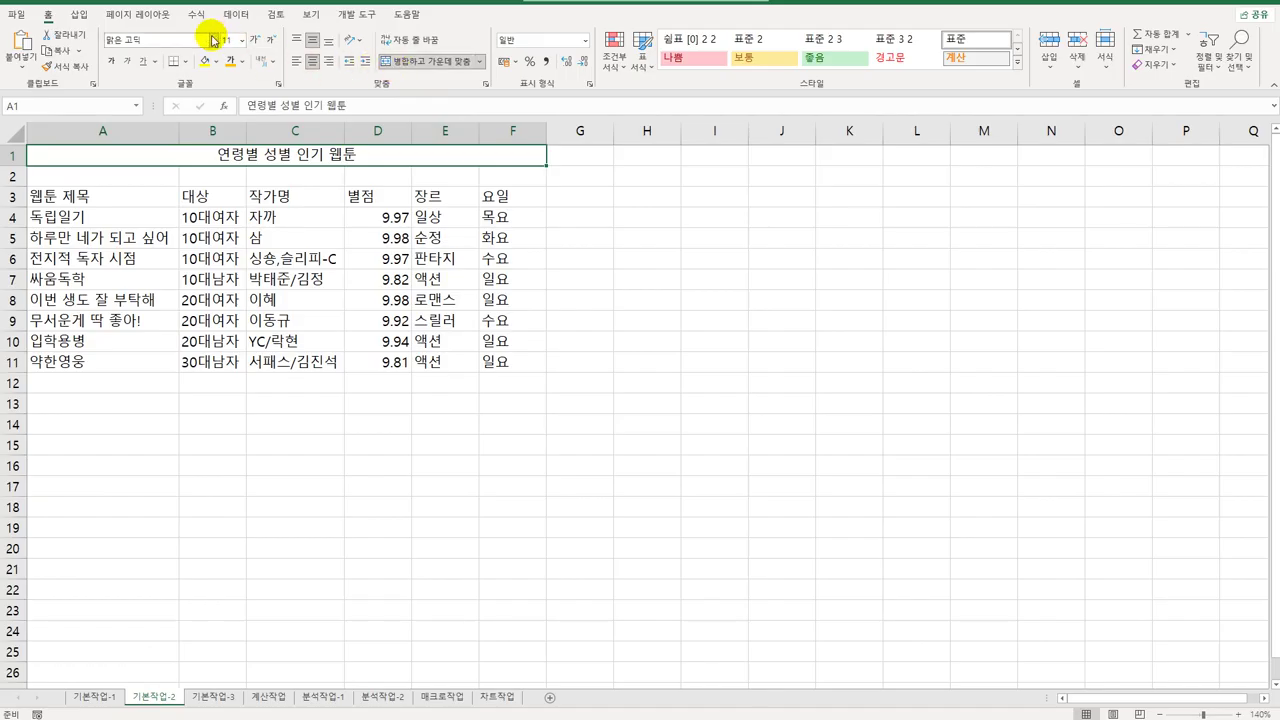
click(212, 40)
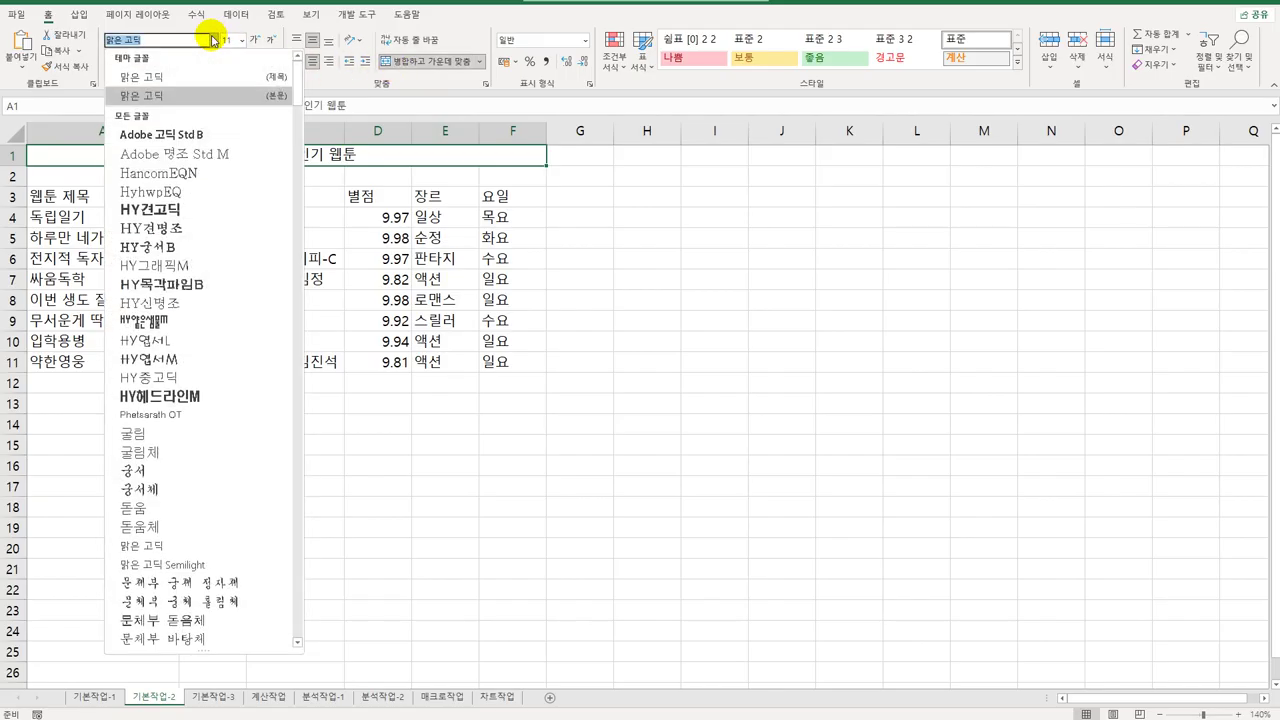
click(177, 359)
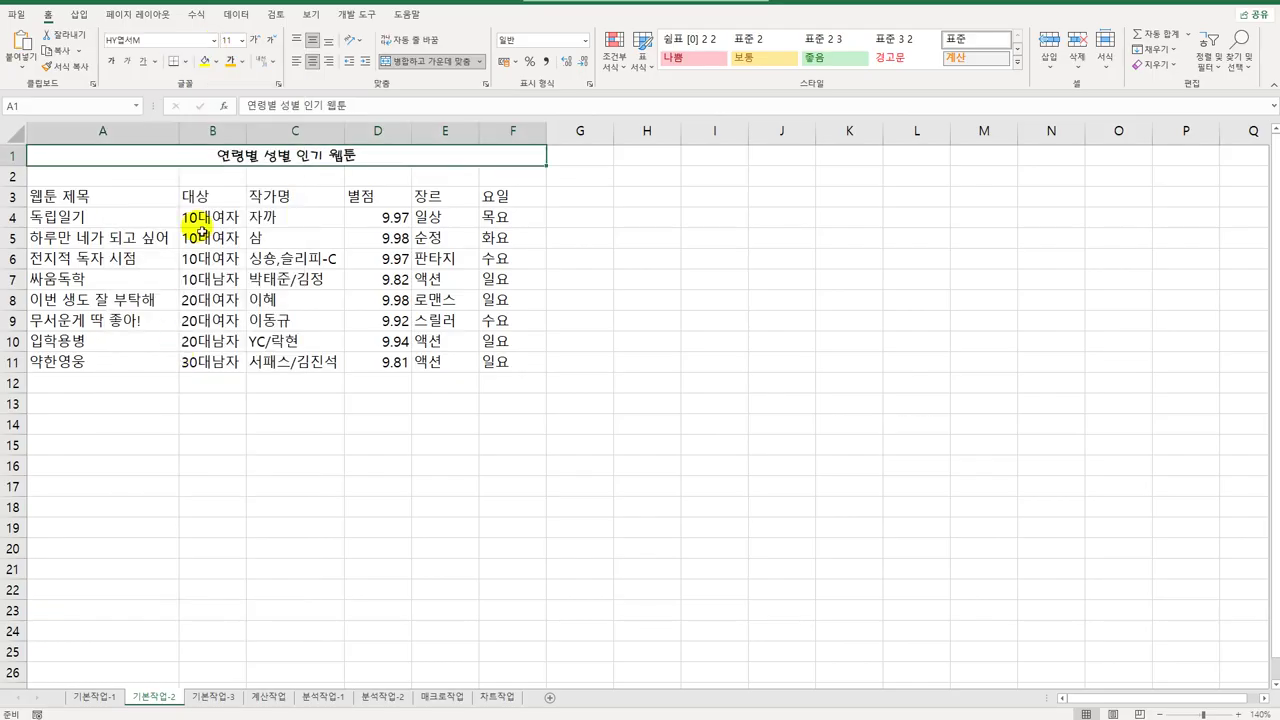
text(17)
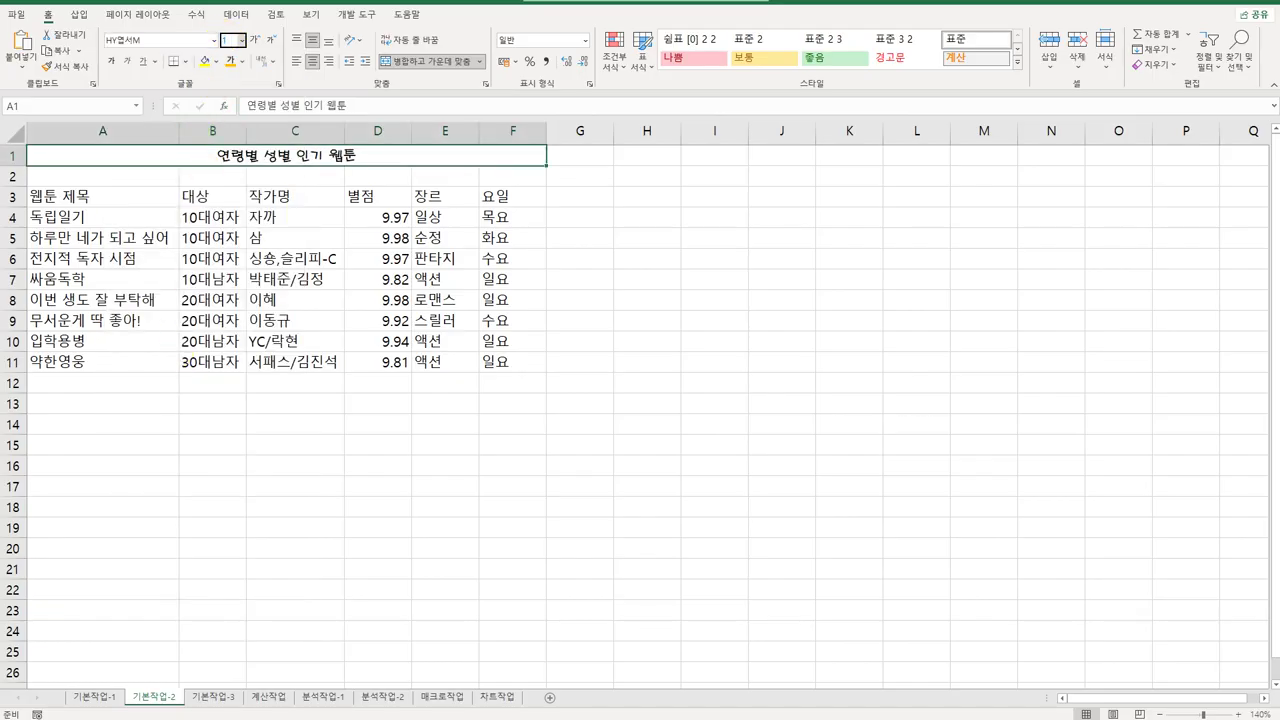
key(Return)
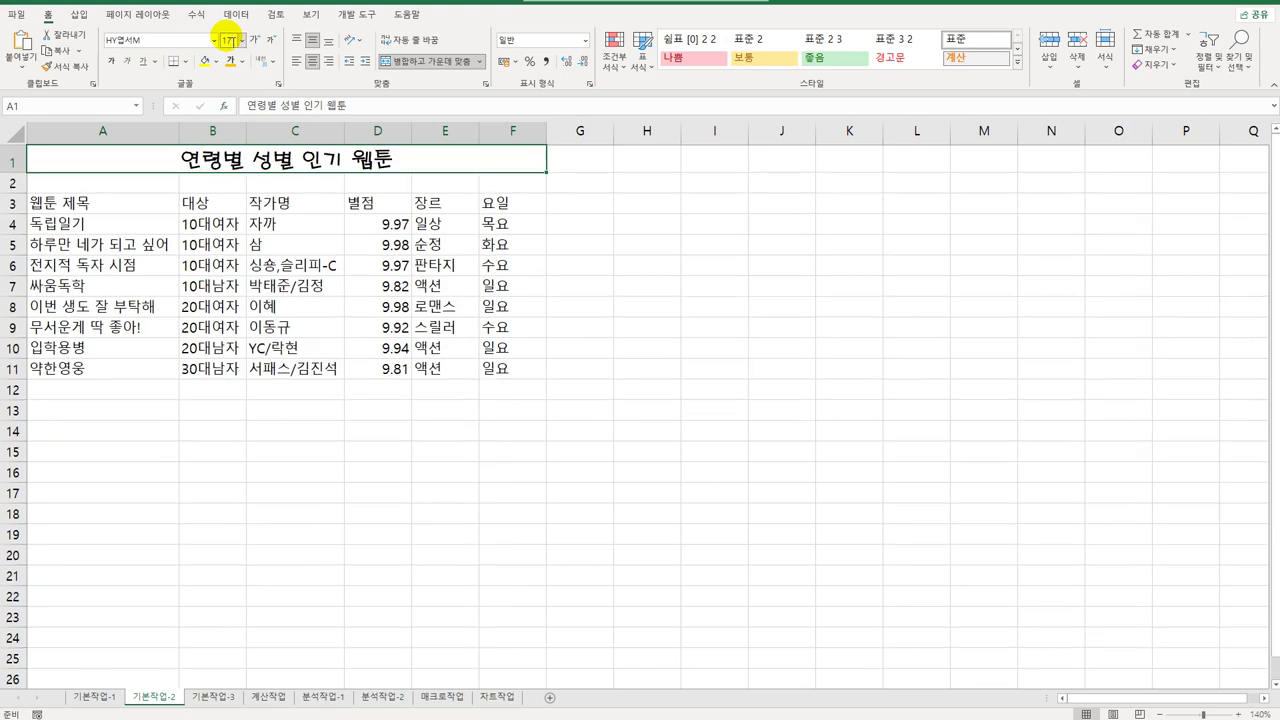
click(113, 63)
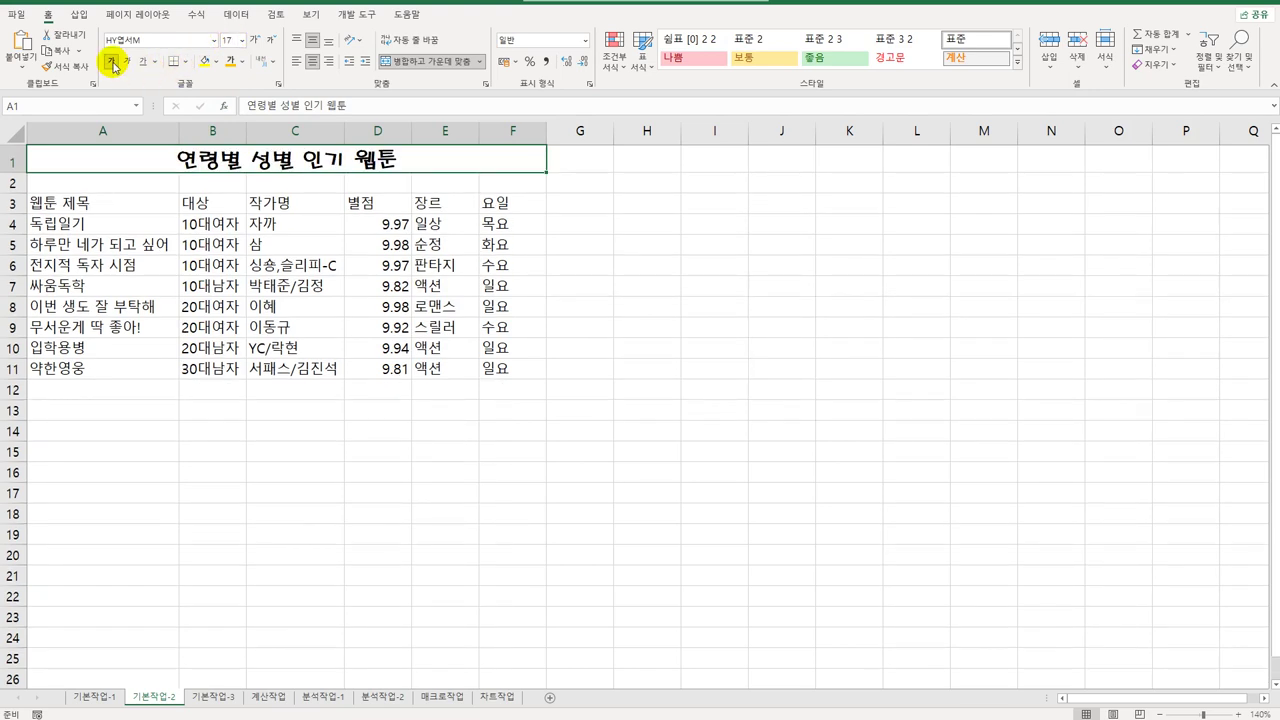
Step: Convert the heading 요일 in cell F3 to the Hanja 曜日
click(508, 203)
double_click(513, 205)
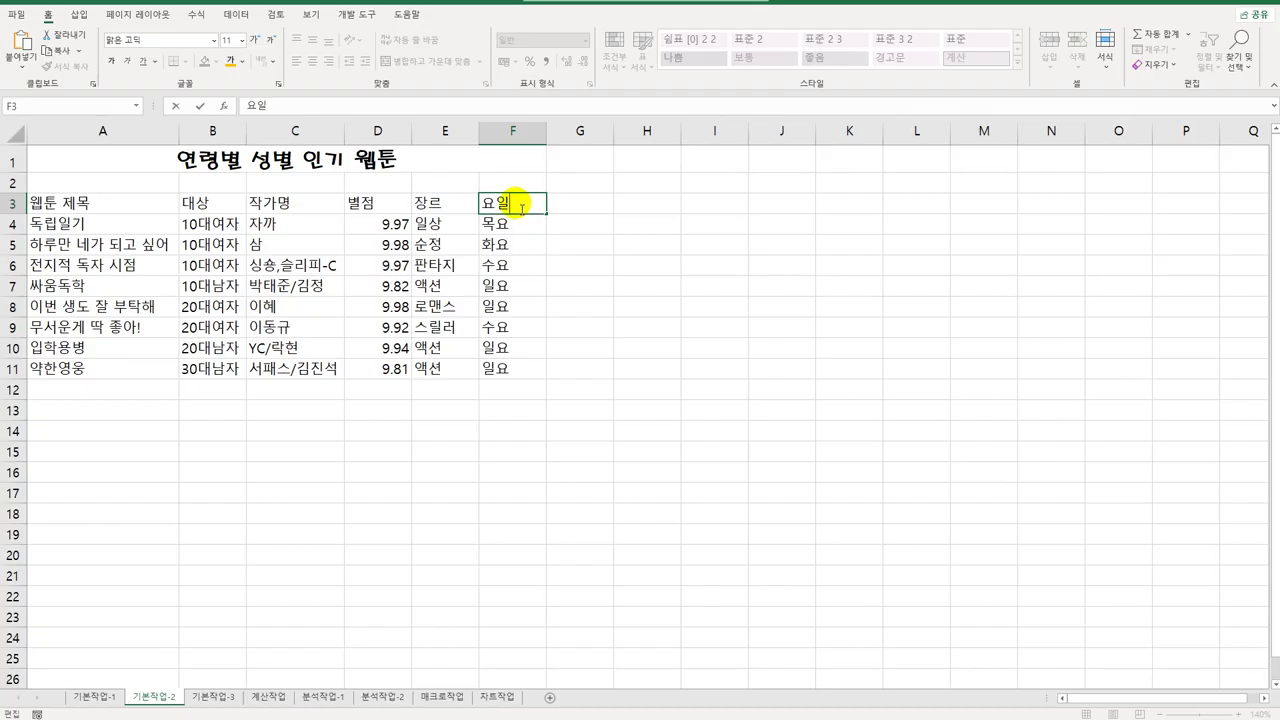
key(Hangul_Hanja)
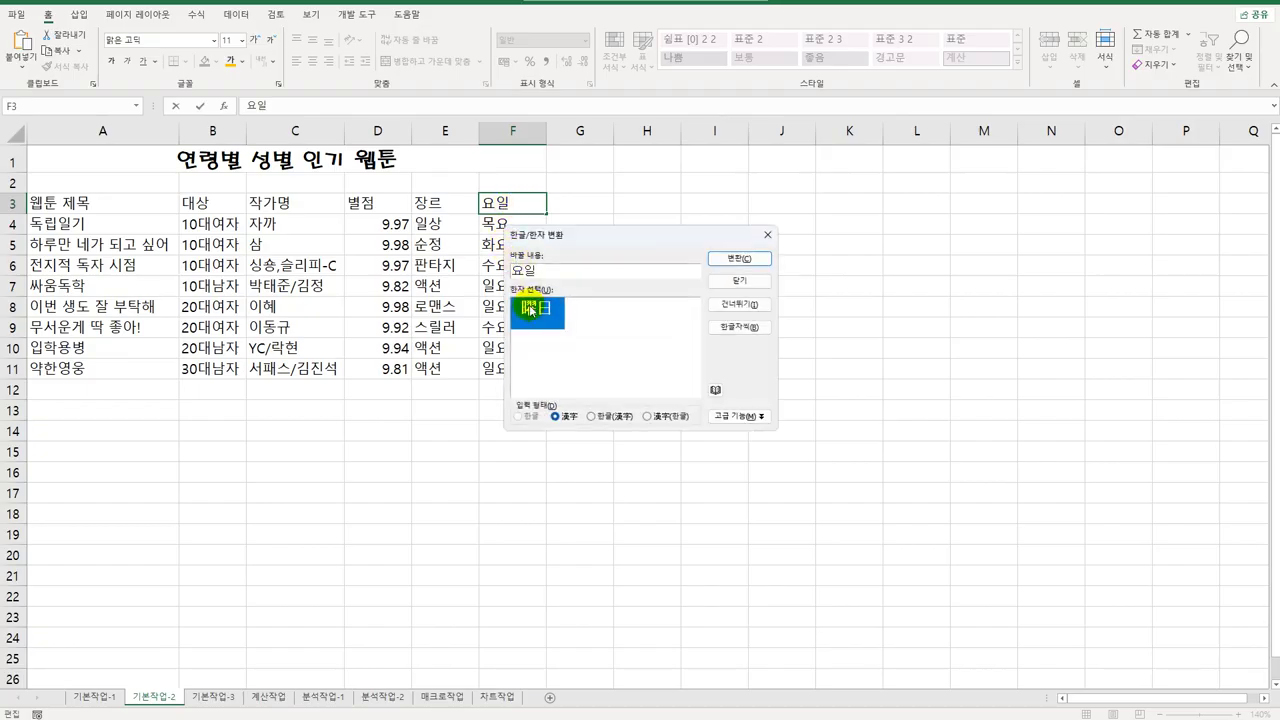
click(739, 260)
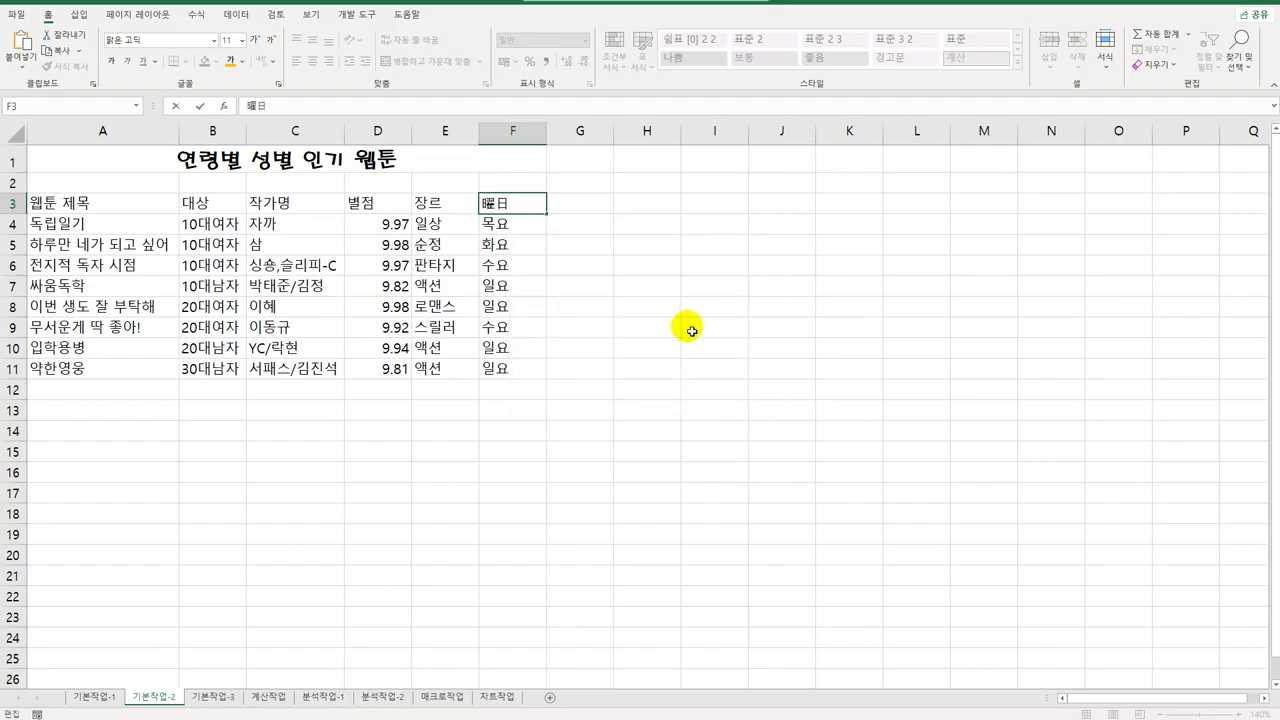
Step: Insert a memo on cell F4 without the default author text, reading "10대, 20대 모두 인기"
click(543, 230)
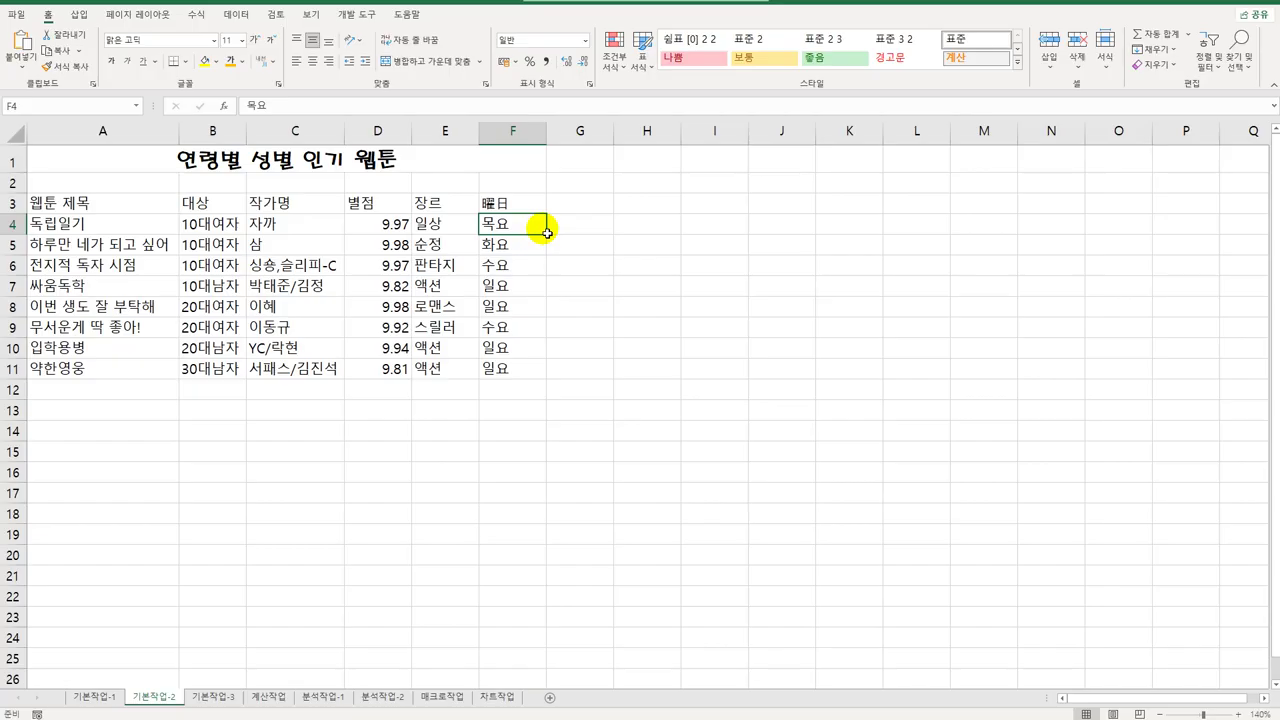
right_click(535, 232)
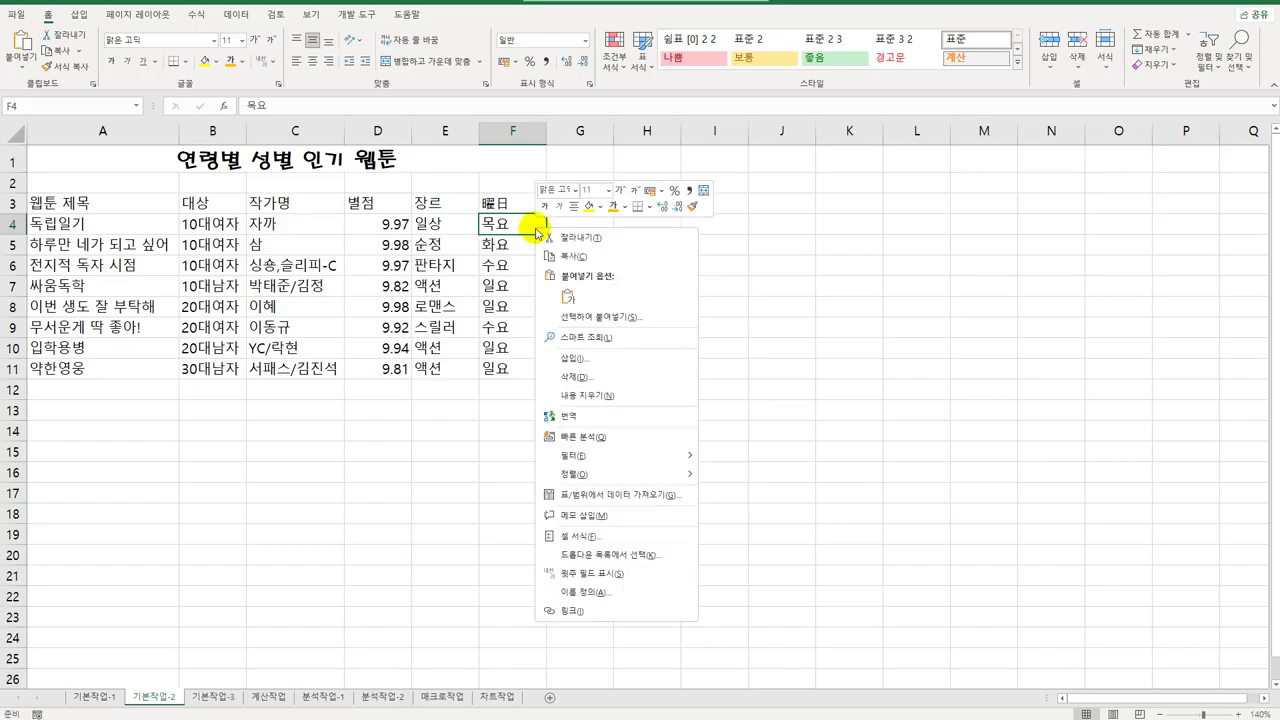
click(585, 515)
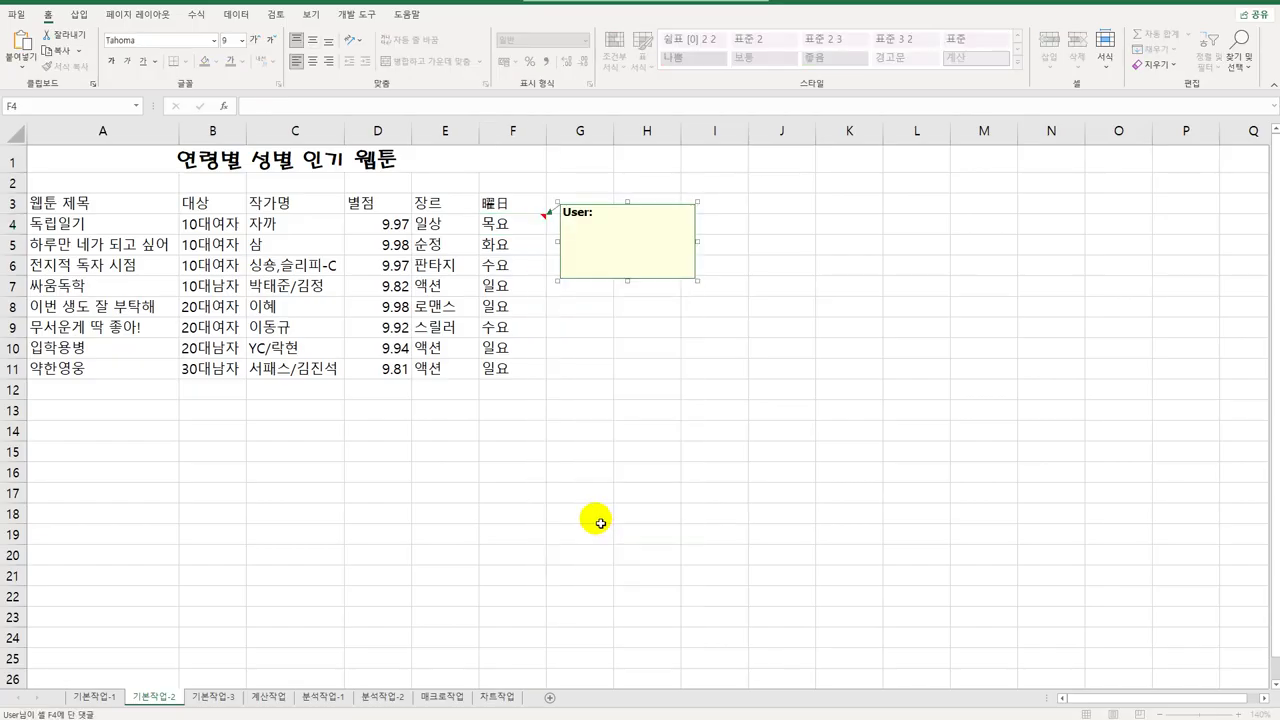
key(ctrl+shift+Home)
text(10)
text(대, 20대)
text( ahen)
key(BackSpace)
key(BackSpace)
key(BackSpace)
key(BackSpace)
key(Hangul)
text(모두)
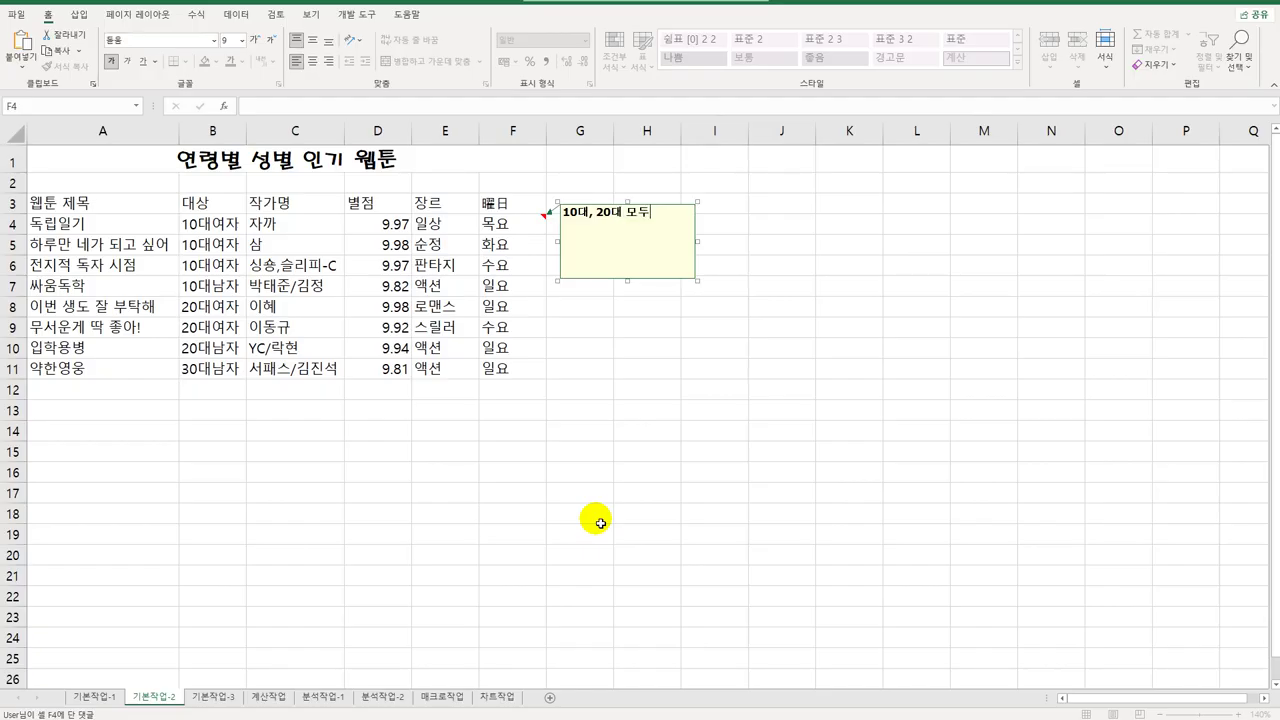
text( 인기)
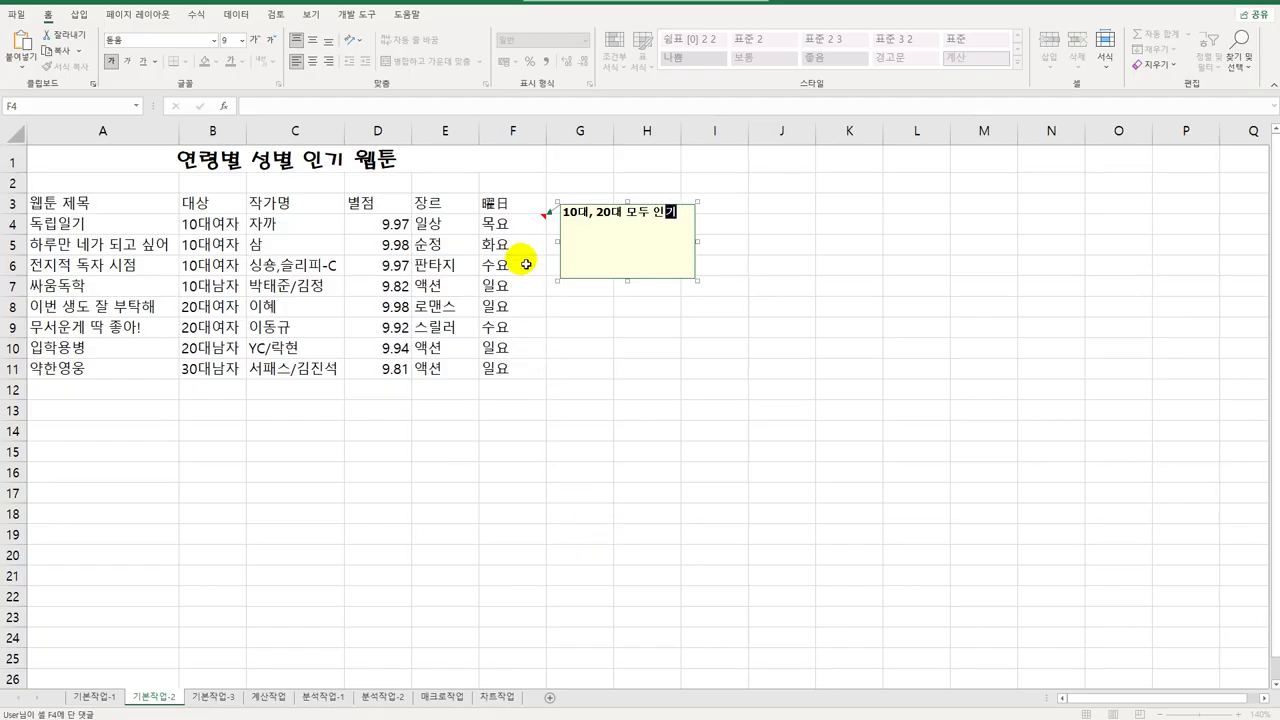
Step: Set the memo on cell F4 to stay displayed at all times
click(505, 229)
right_click(511, 226)
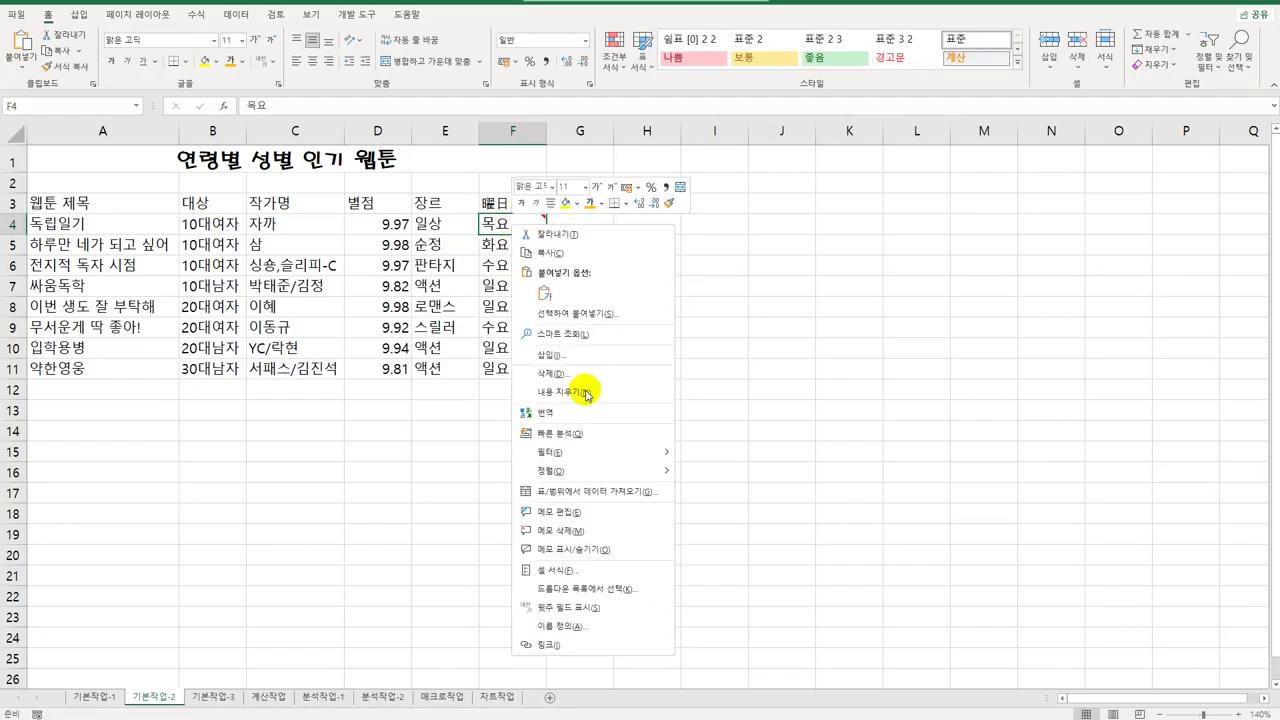
click(598, 549)
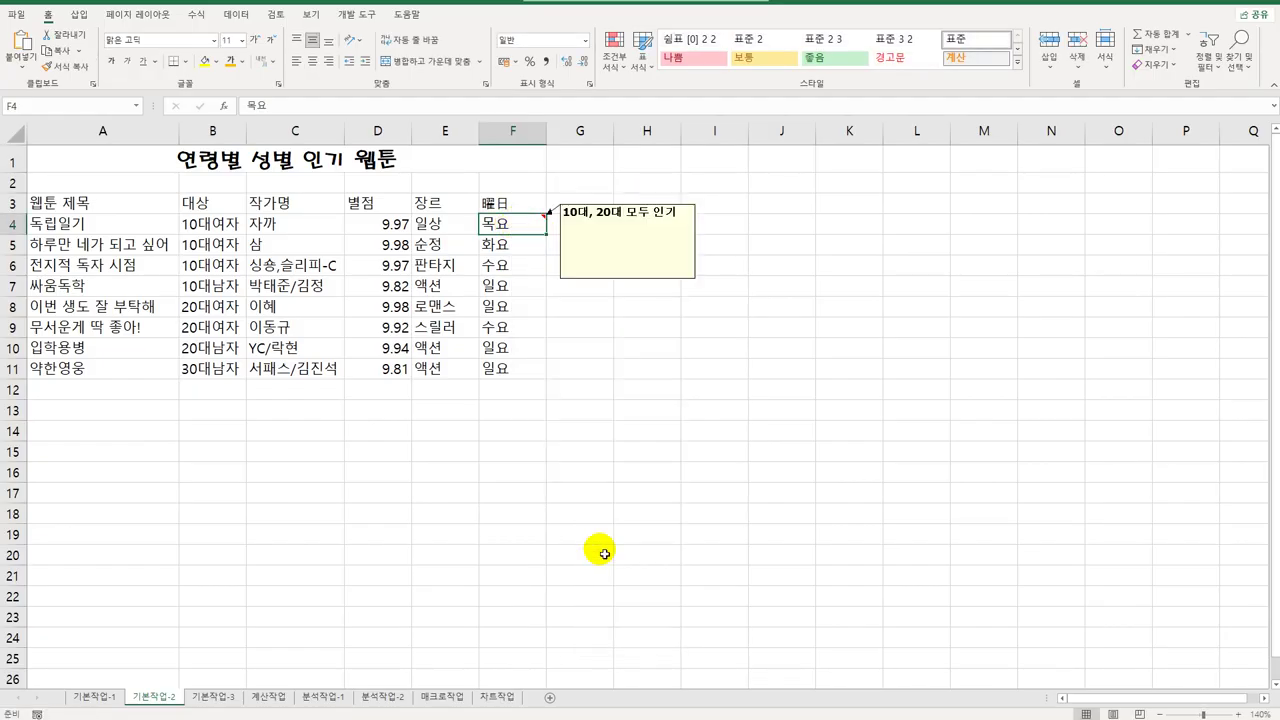
Step: Turn on automatic sizing (자동 크기) for the memo on cell F4 so its box fits the text
click(591, 212)
right_click(587, 204)
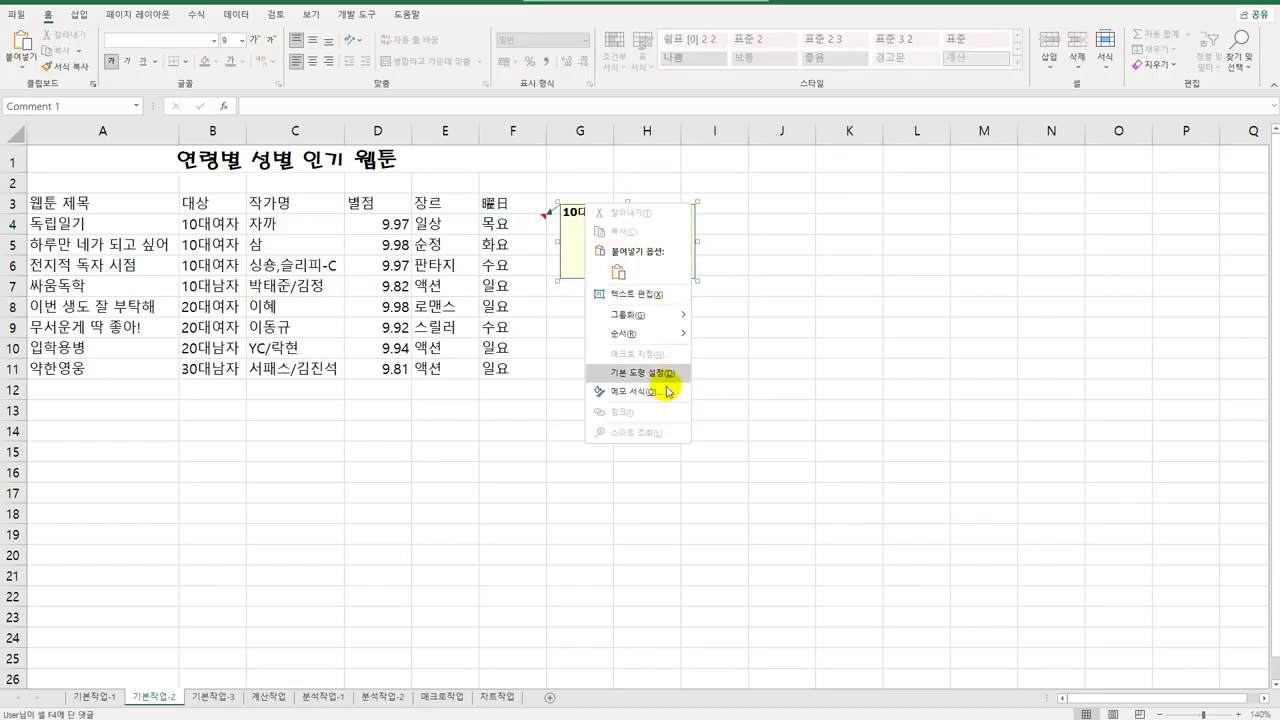
click(660, 400)
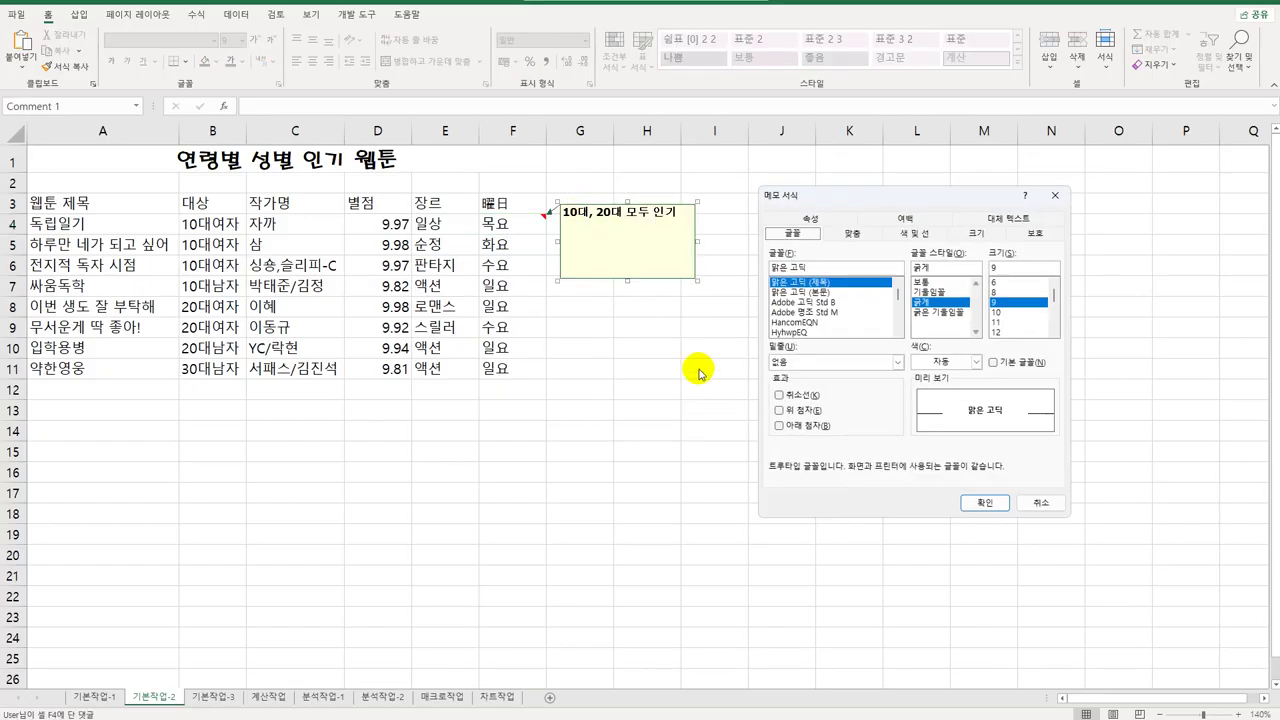
click(869, 236)
click(808, 314)
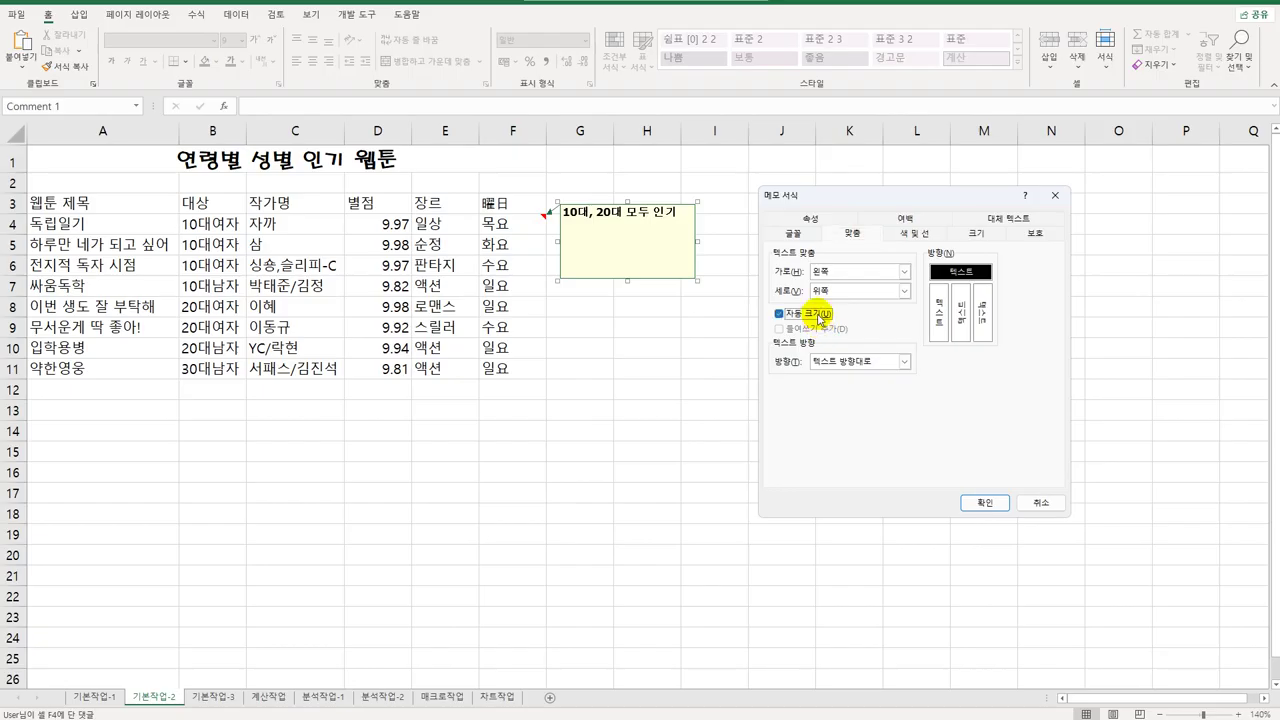
click(985, 503)
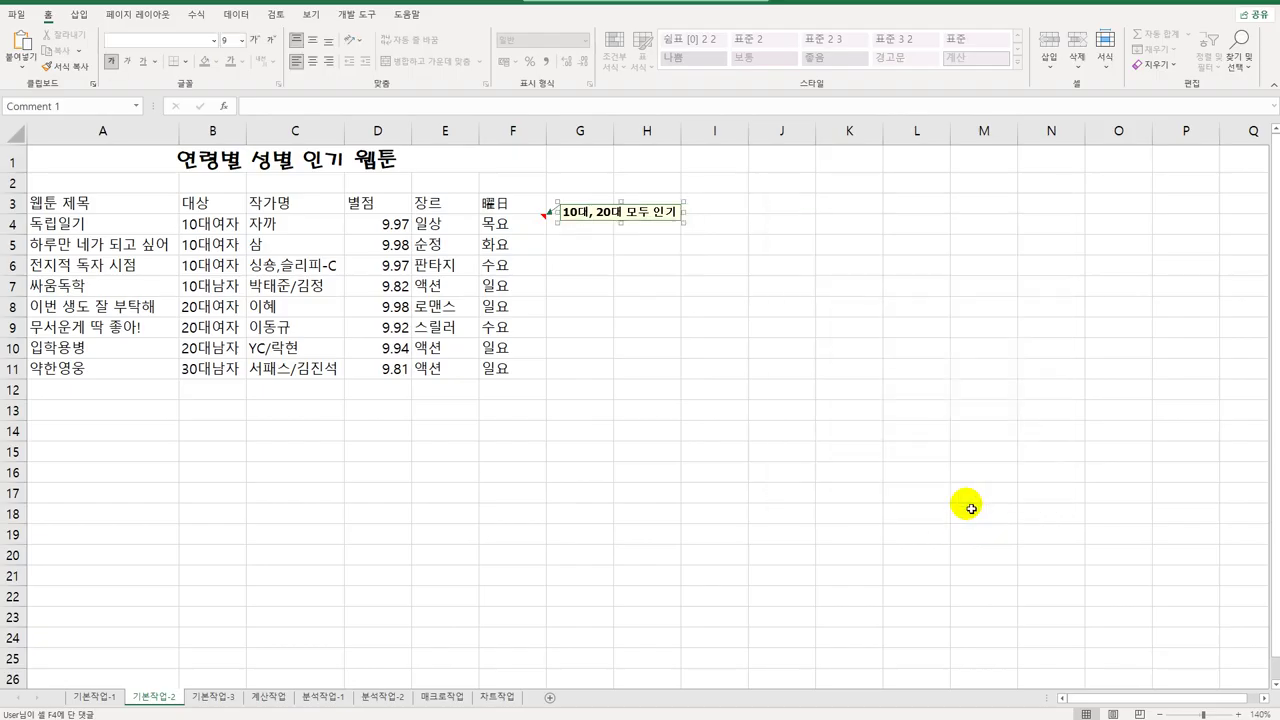
click(970, 510)
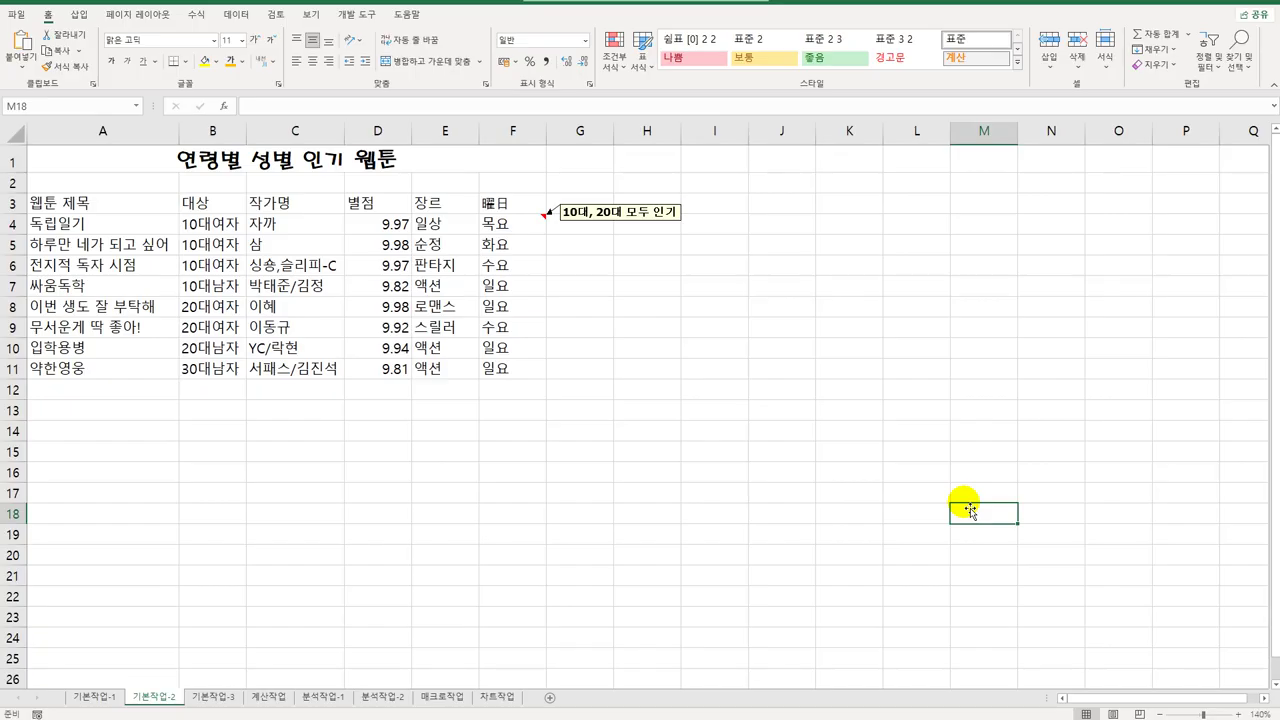
Step: Apply the custom number format [빨강]"★" 0.00 to the ratings in D4:D11
click(388, 226)
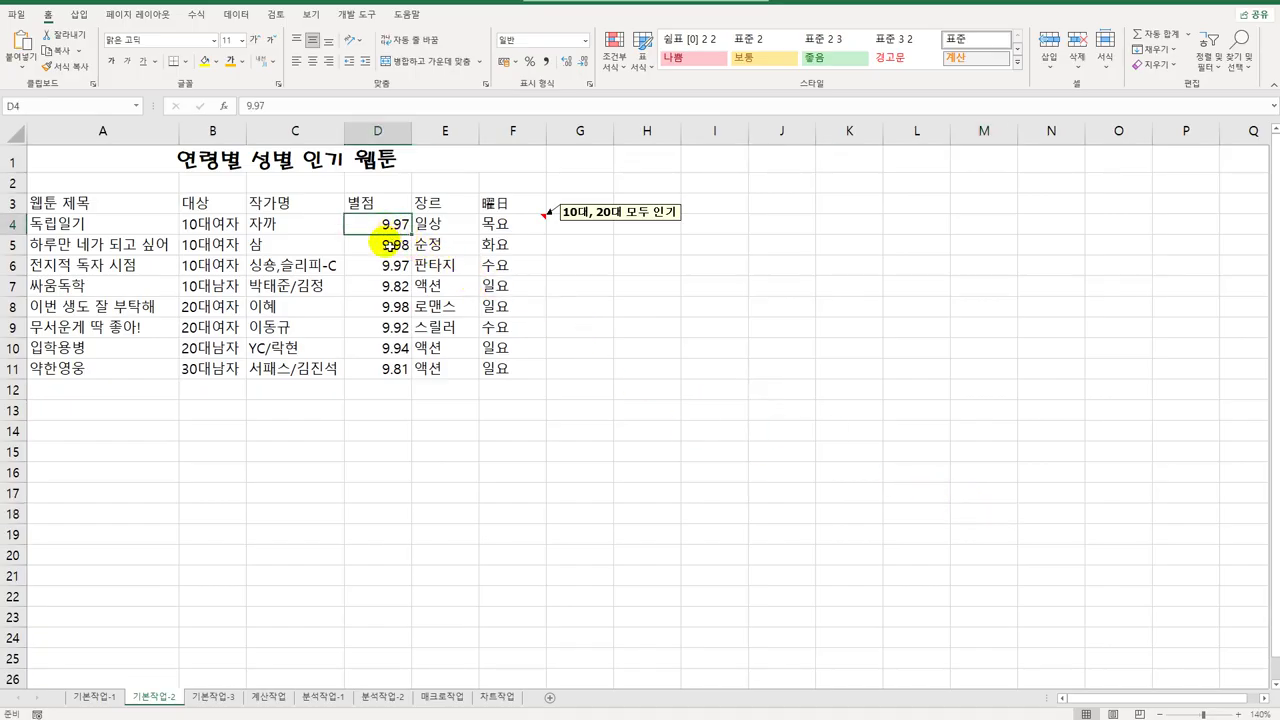
drag(388, 244, 373, 368)
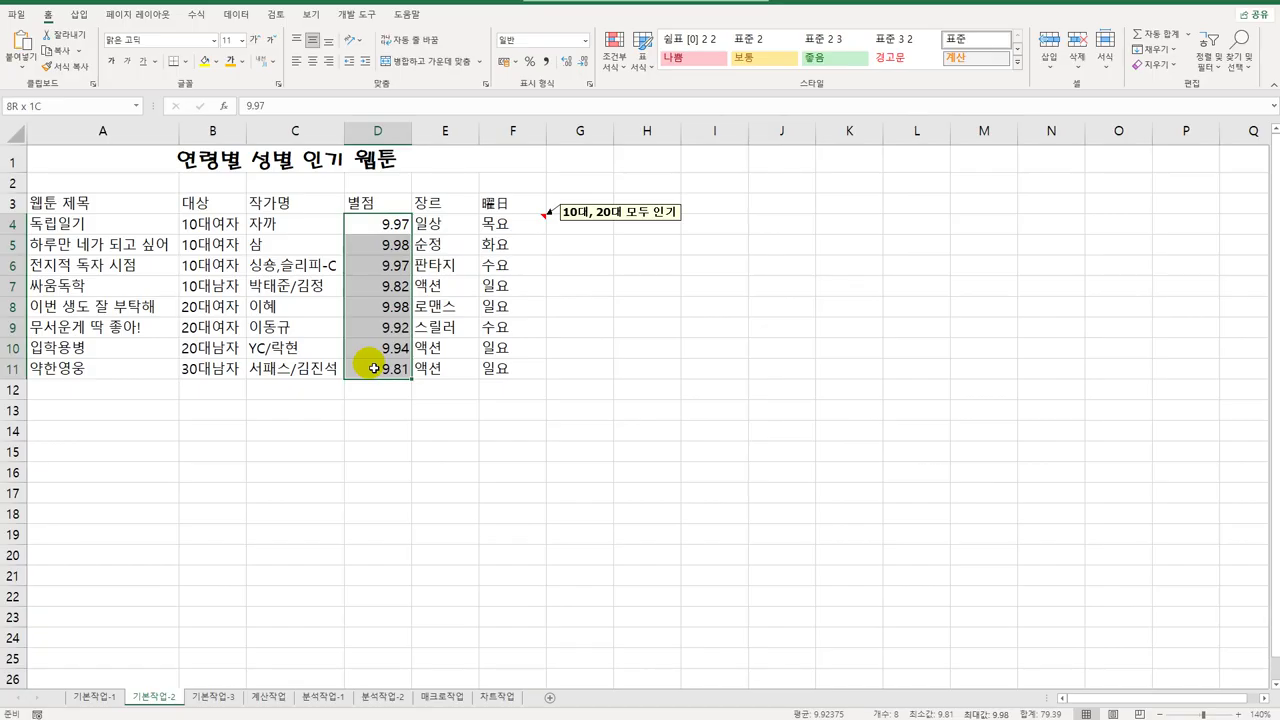
drag(373, 368, 373, 368)
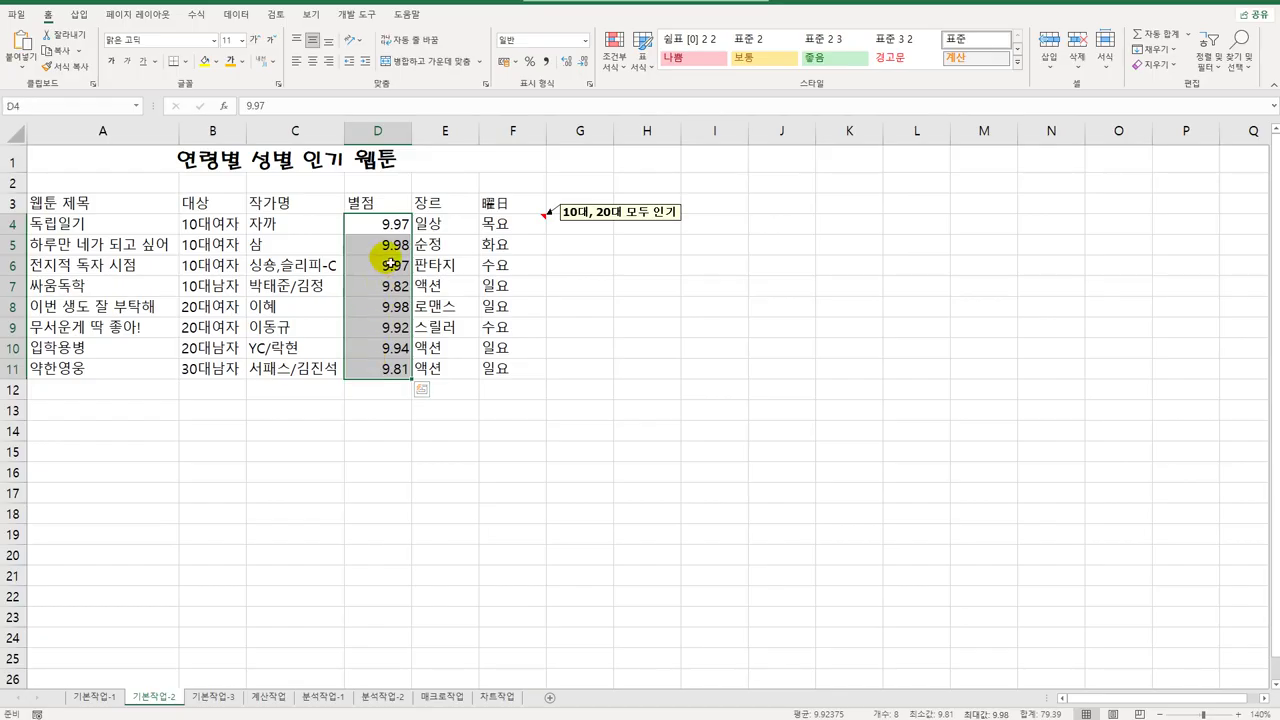
right_click(390, 246)
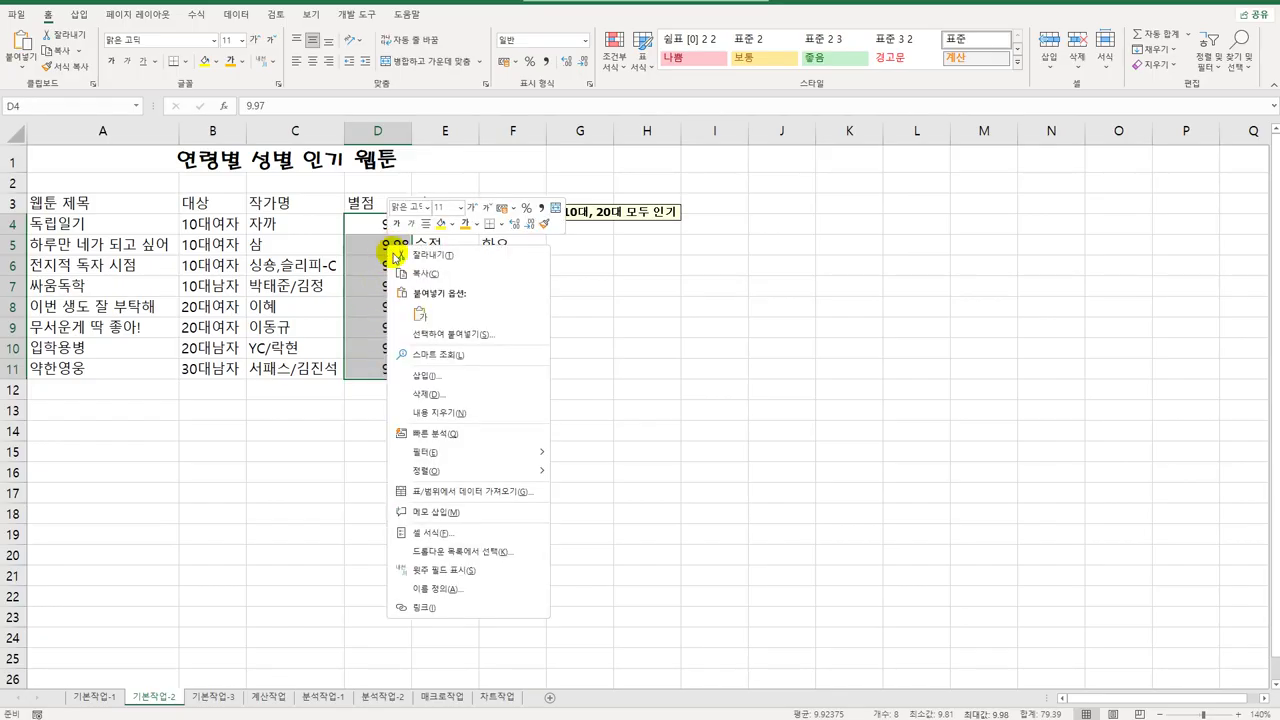
click(502, 538)
drag(565, 340, 881, 181)
click(700, 200)
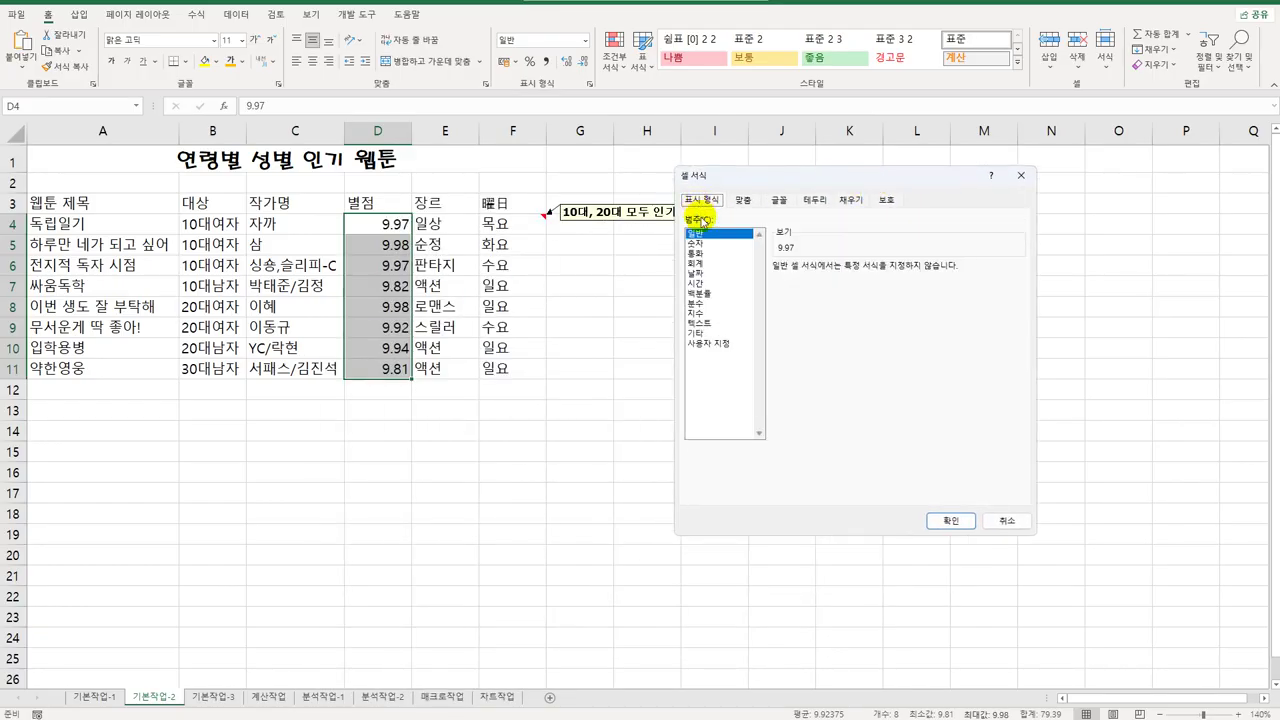
click(718, 343)
drag(812, 285, 762, 280)
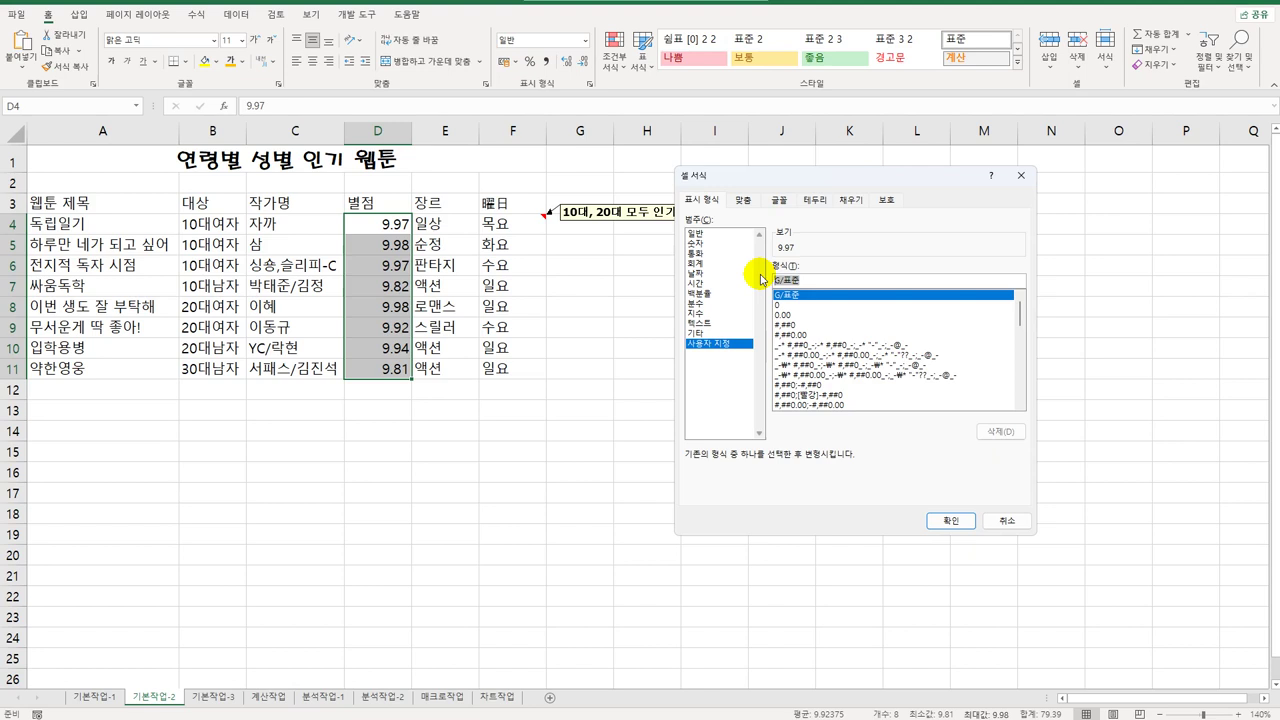
key(BackSpace)
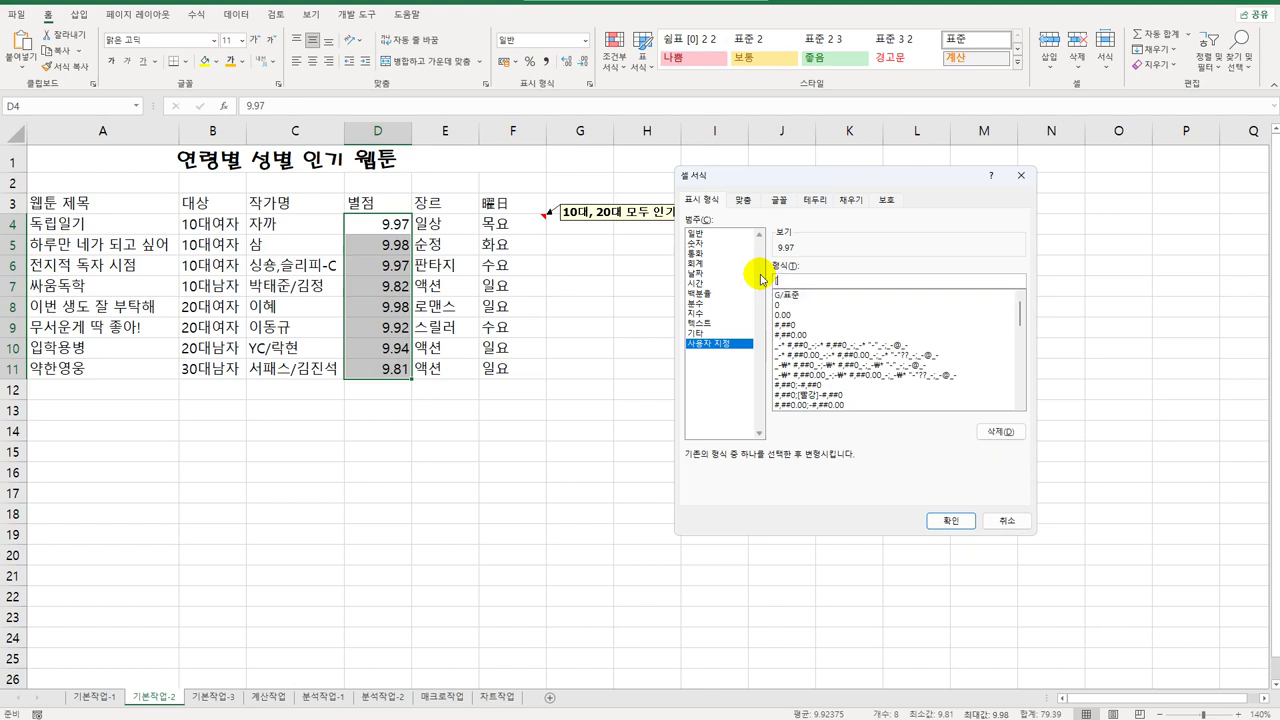
text(점)
text([빨강]")
text(ㅁ)
key(Hangul_Hanja)
click(838, 450)
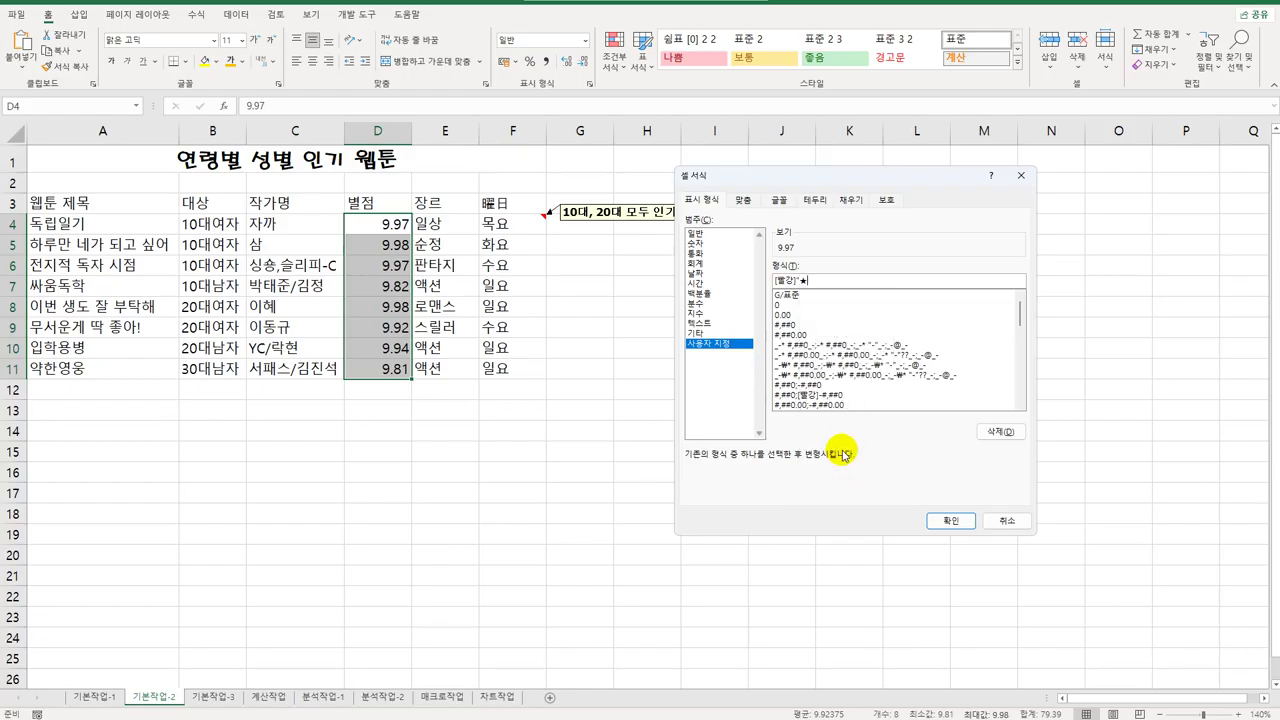
text(" 0.00)
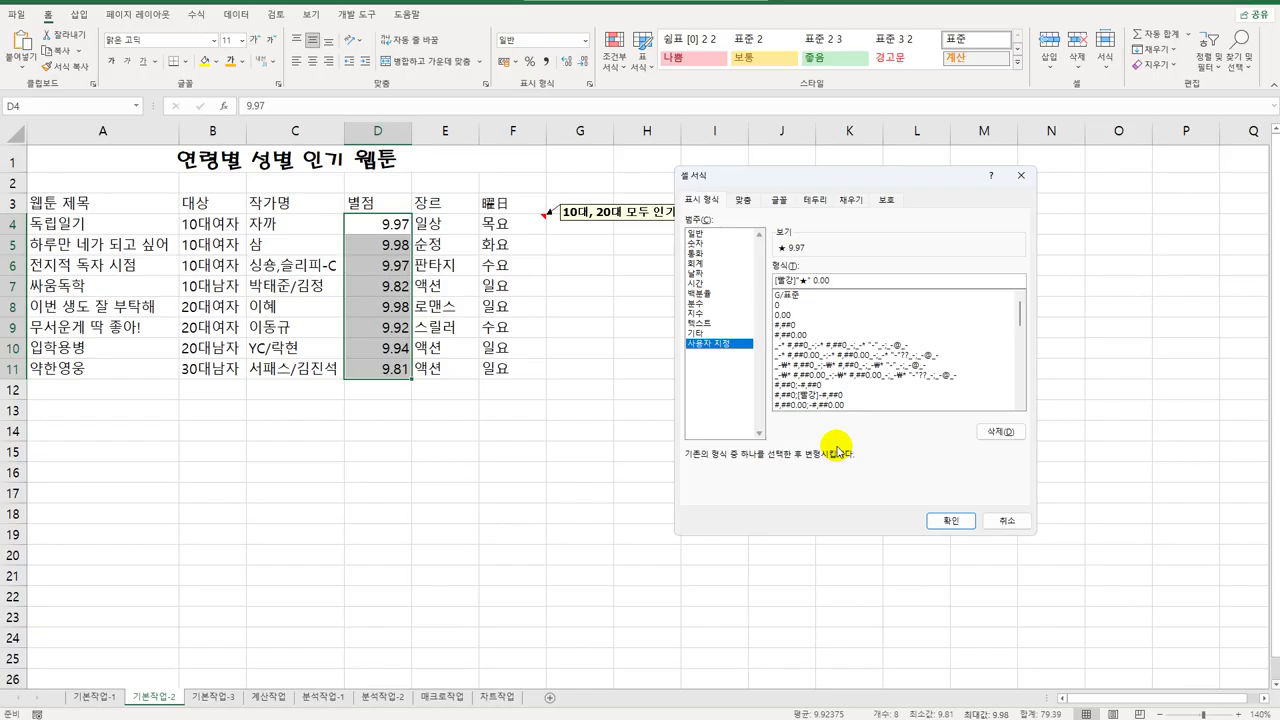
click(953, 521)
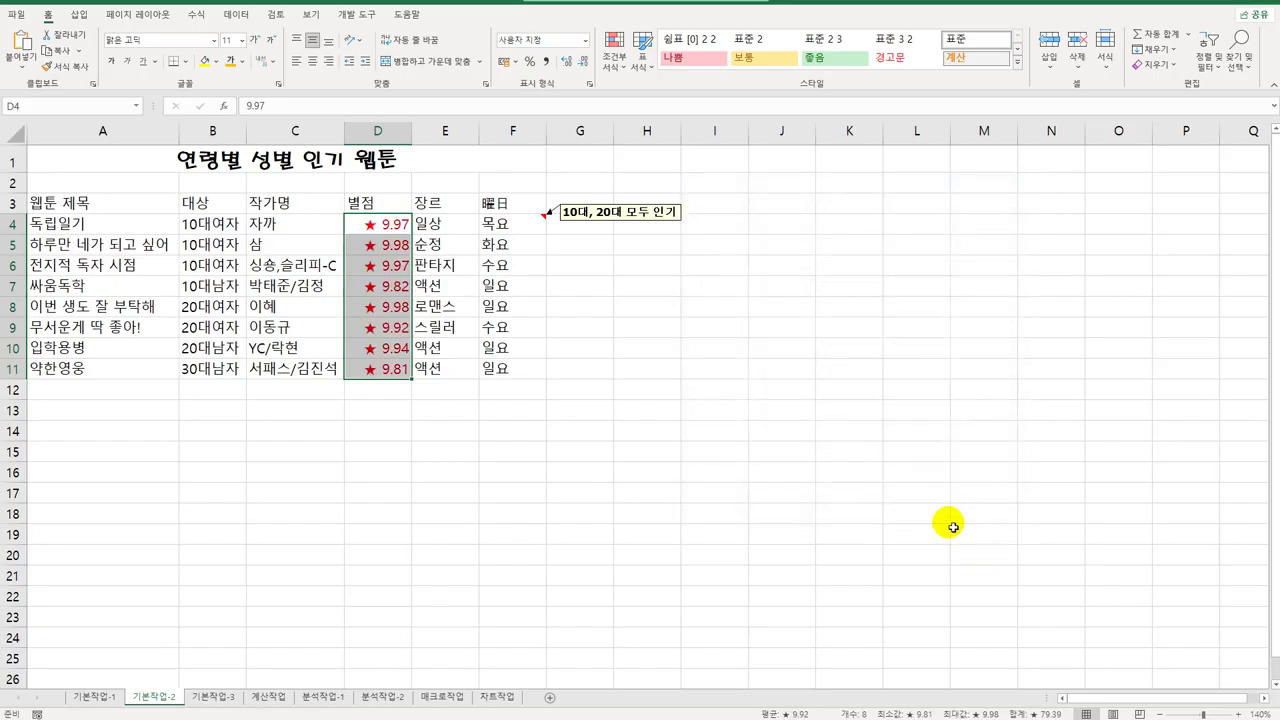
Step: Apply the custom number format @"웹툰" to the weekday cells F4:F11
drag(497, 223, 501, 370)
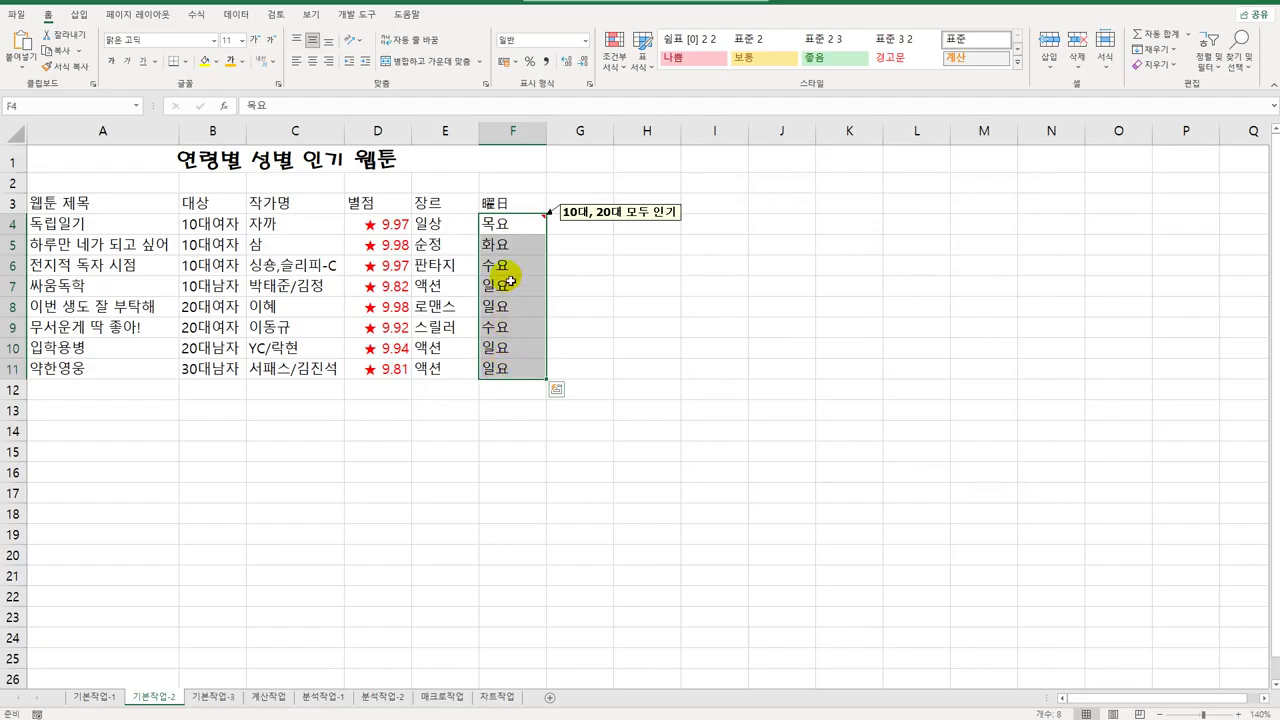
right_click(507, 244)
click(613, 598)
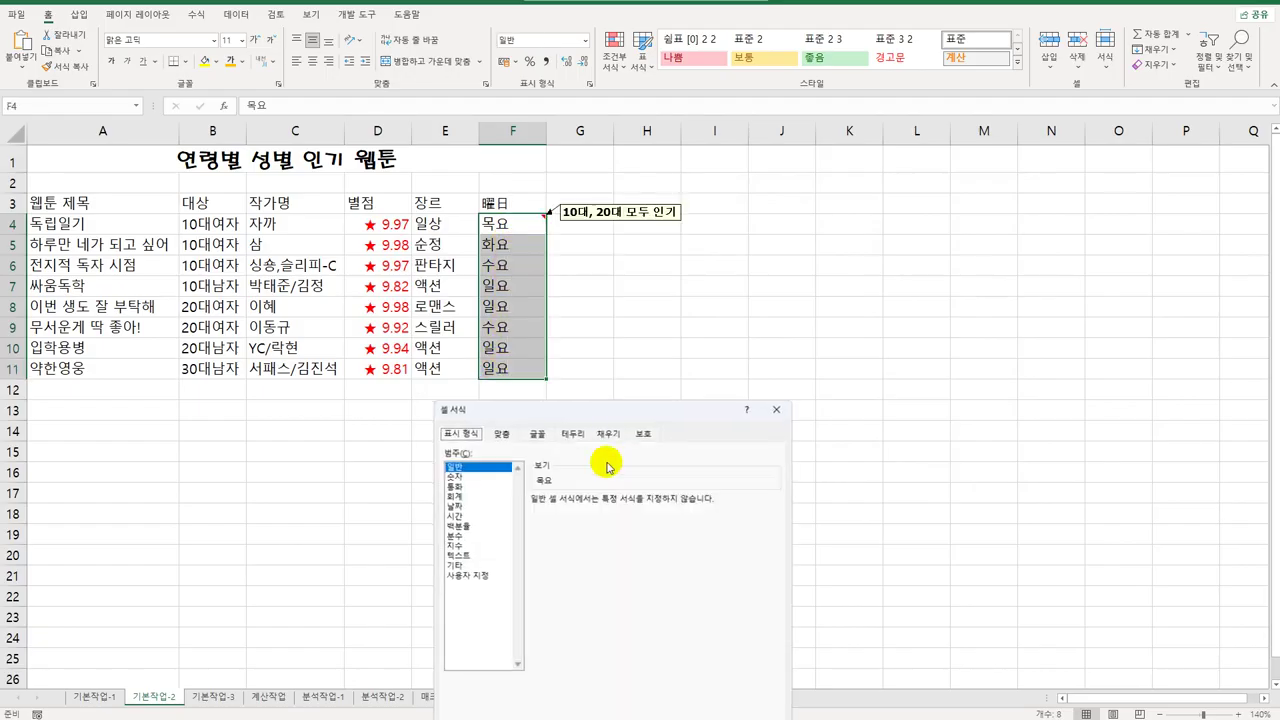
drag(600, 409, 838, 164)
click(740, 332)
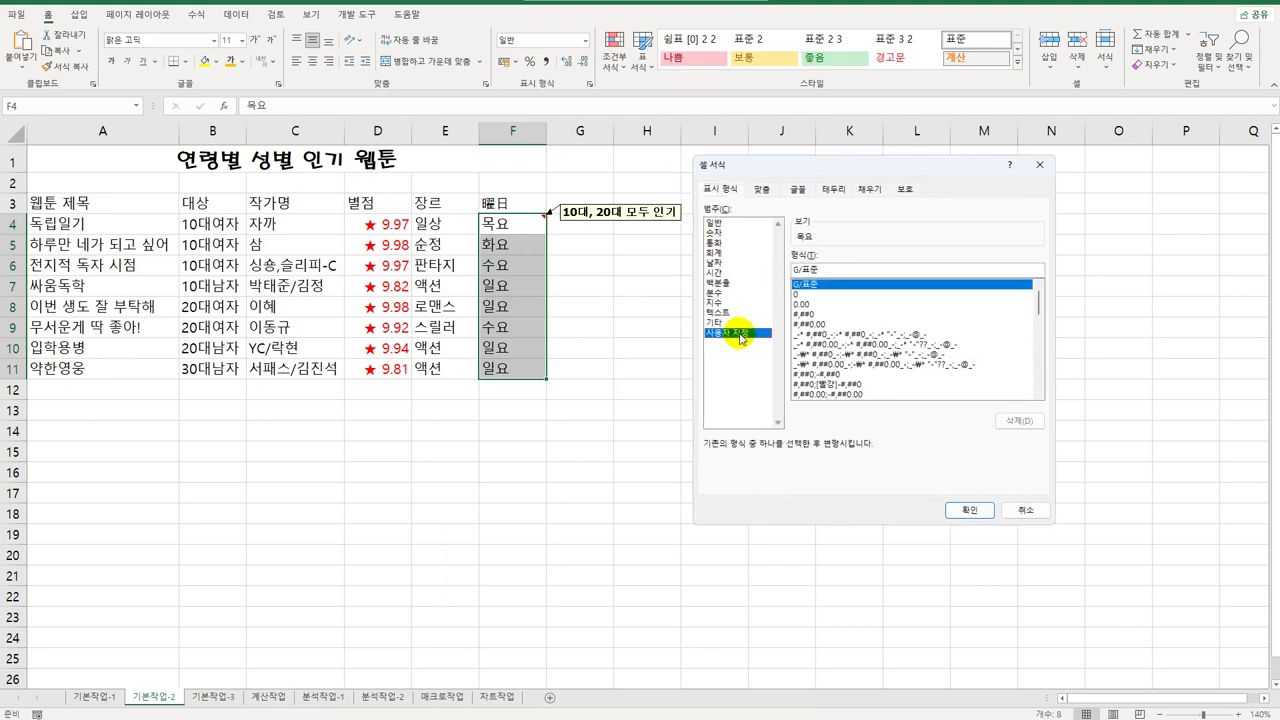
drag(865, 277, 697, 275)
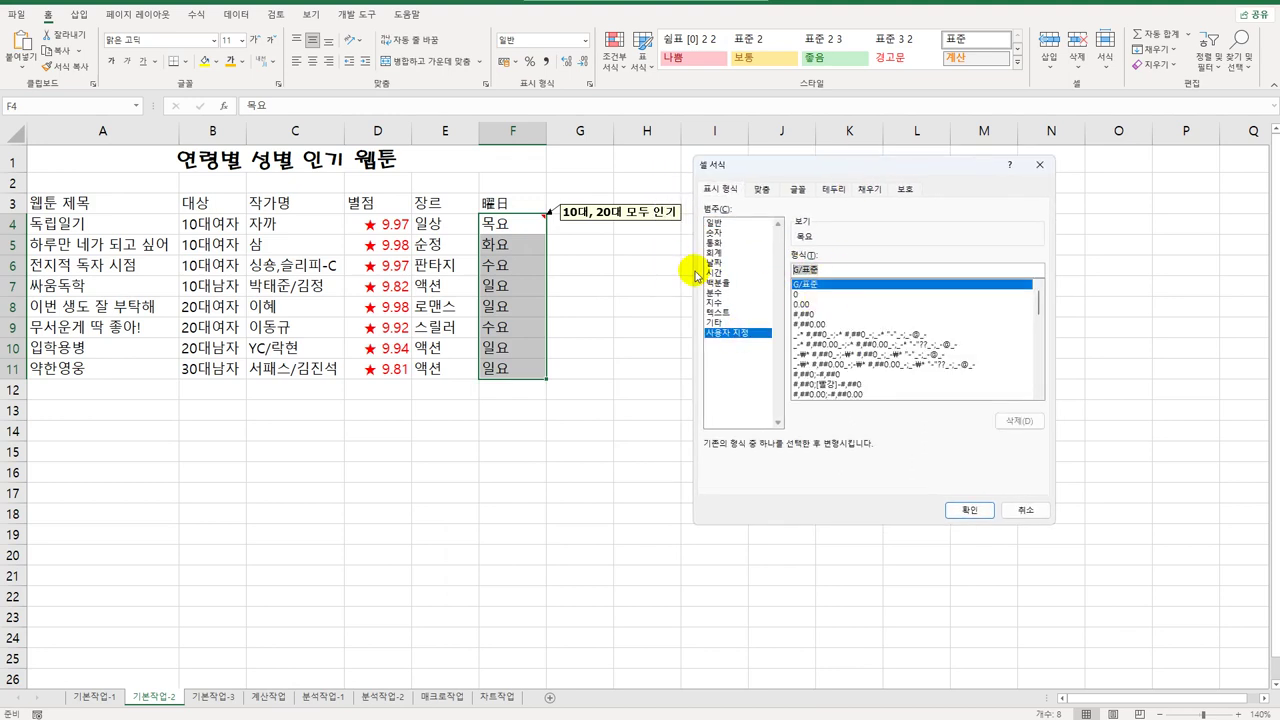
text(@"ㅇ)
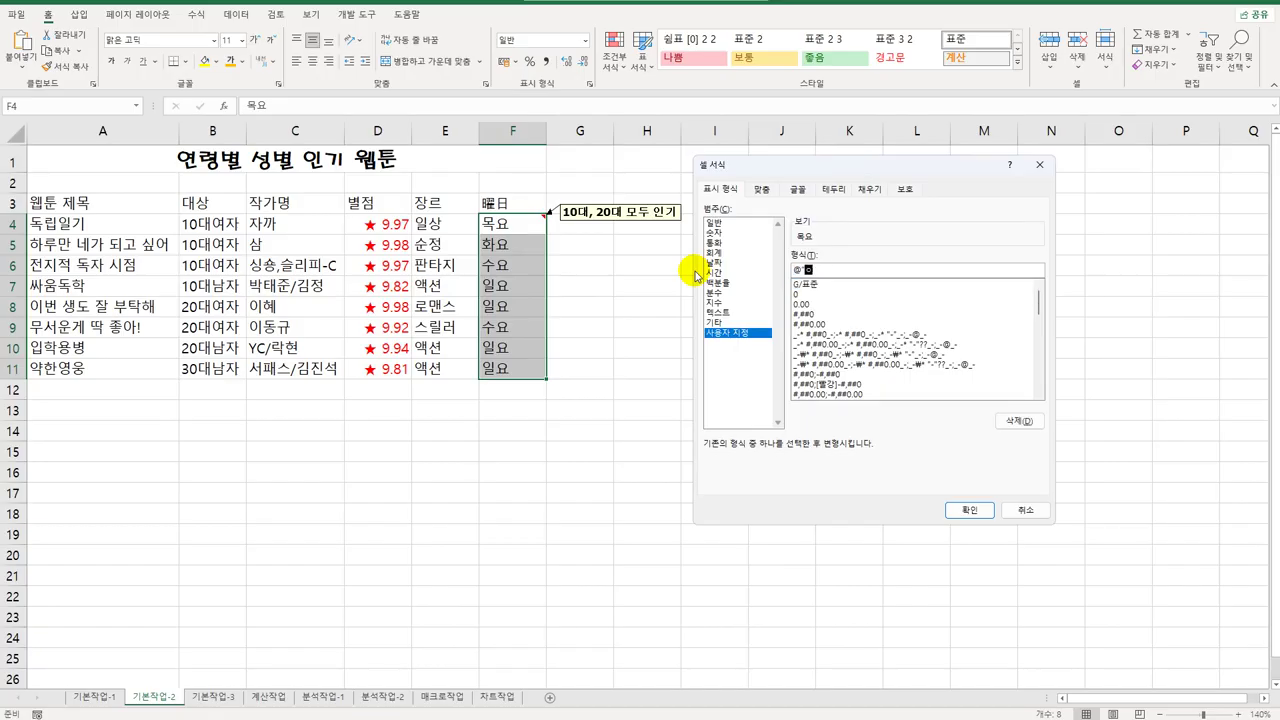
text(웹툰)
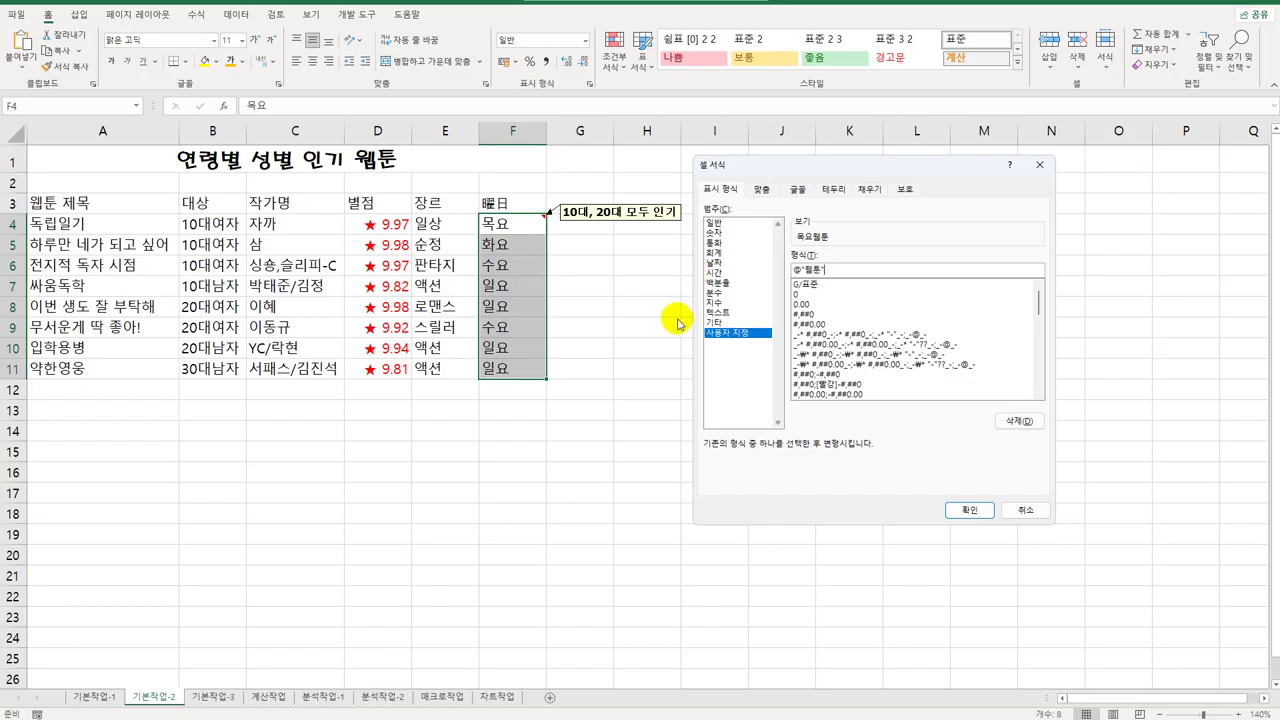
click(970, 511)
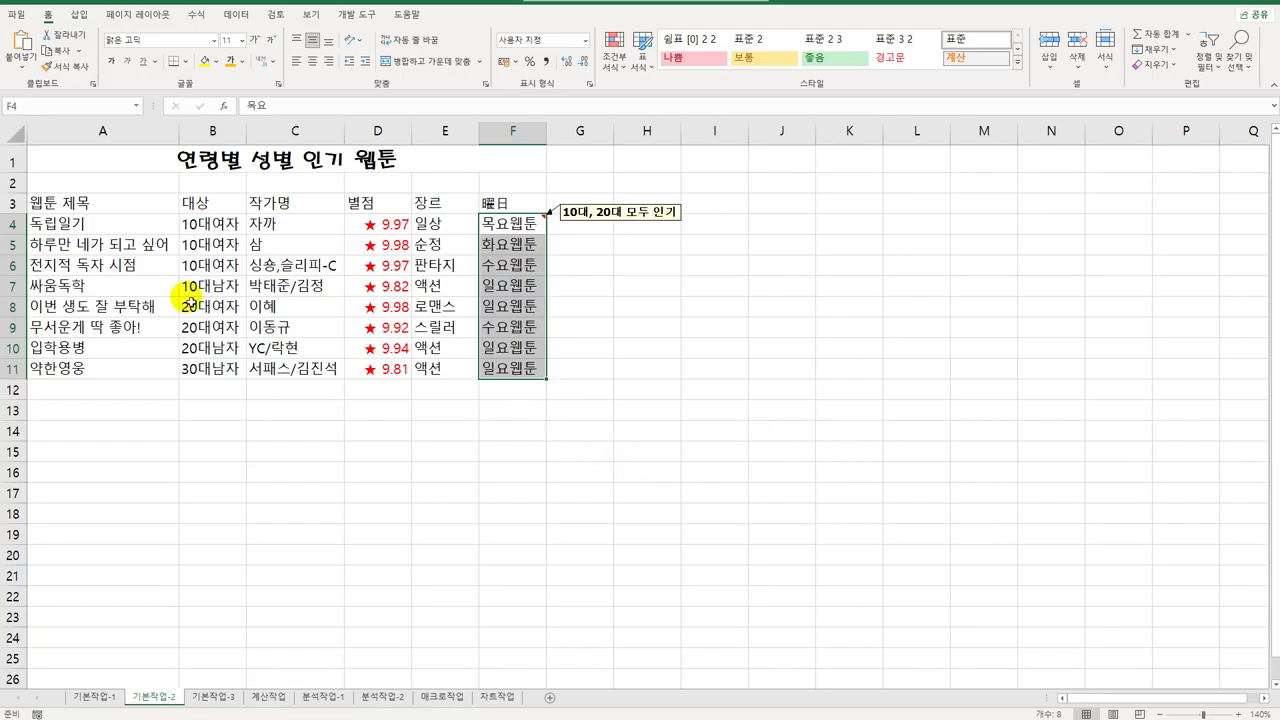
Step: Apply all borders to the table range A3:F11 and center its contents horizontally
drag(129, 203, 495, 367)
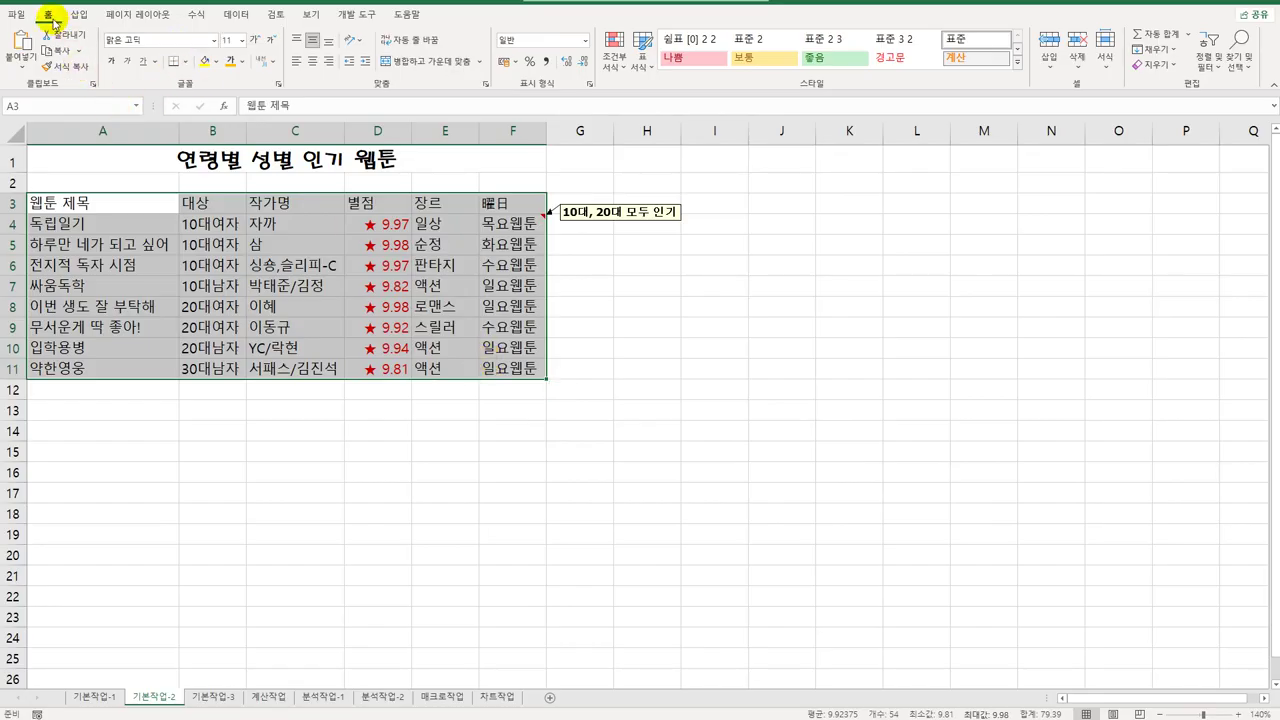
click(183, 60)
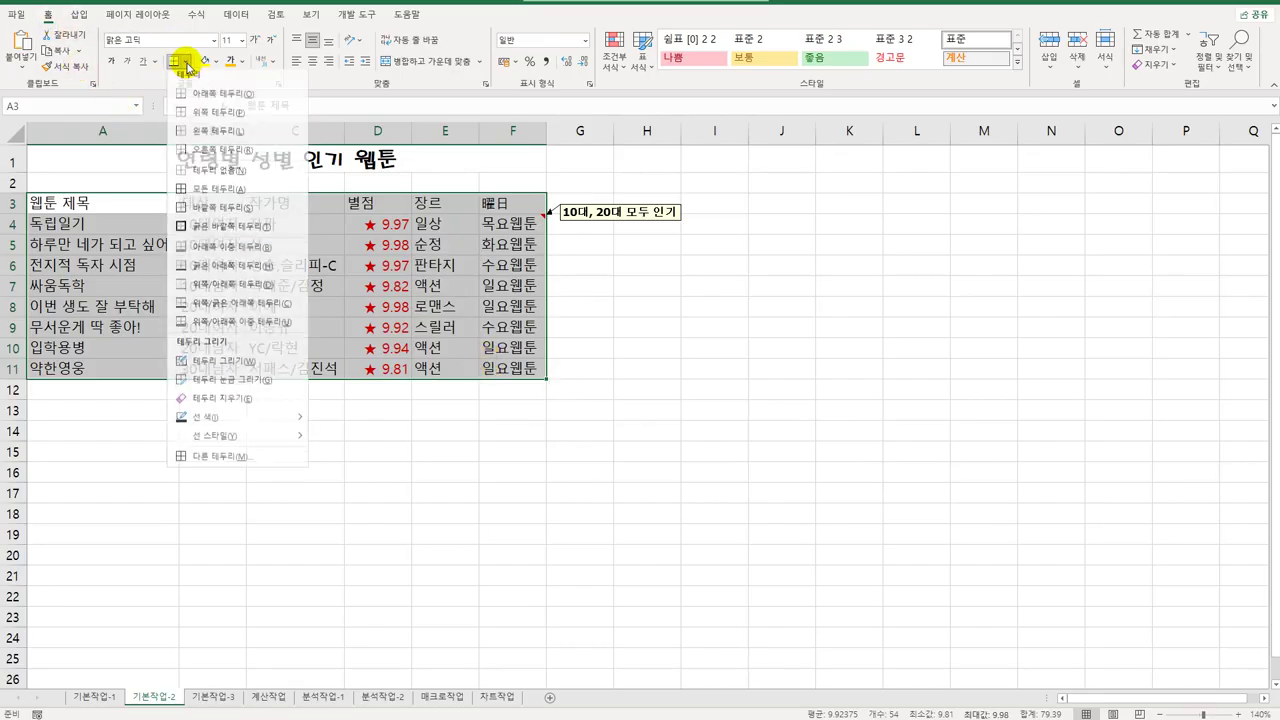
click(205, 193)
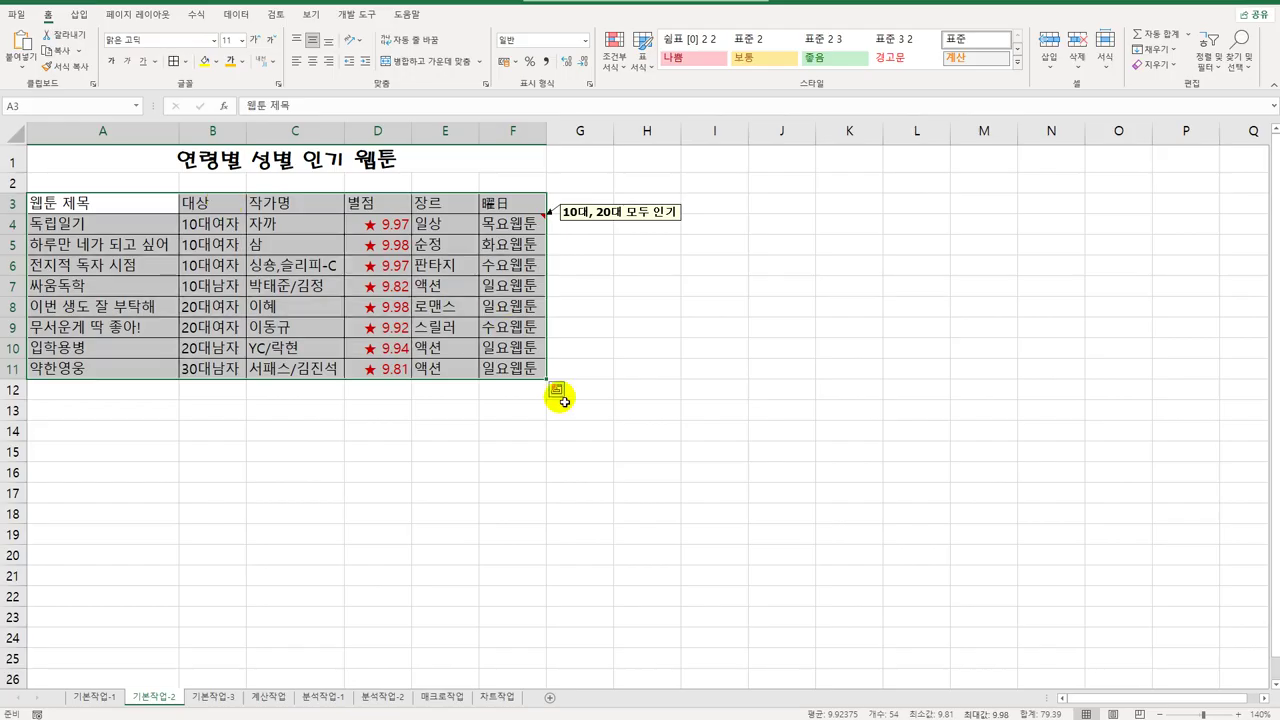
click(525, 370)
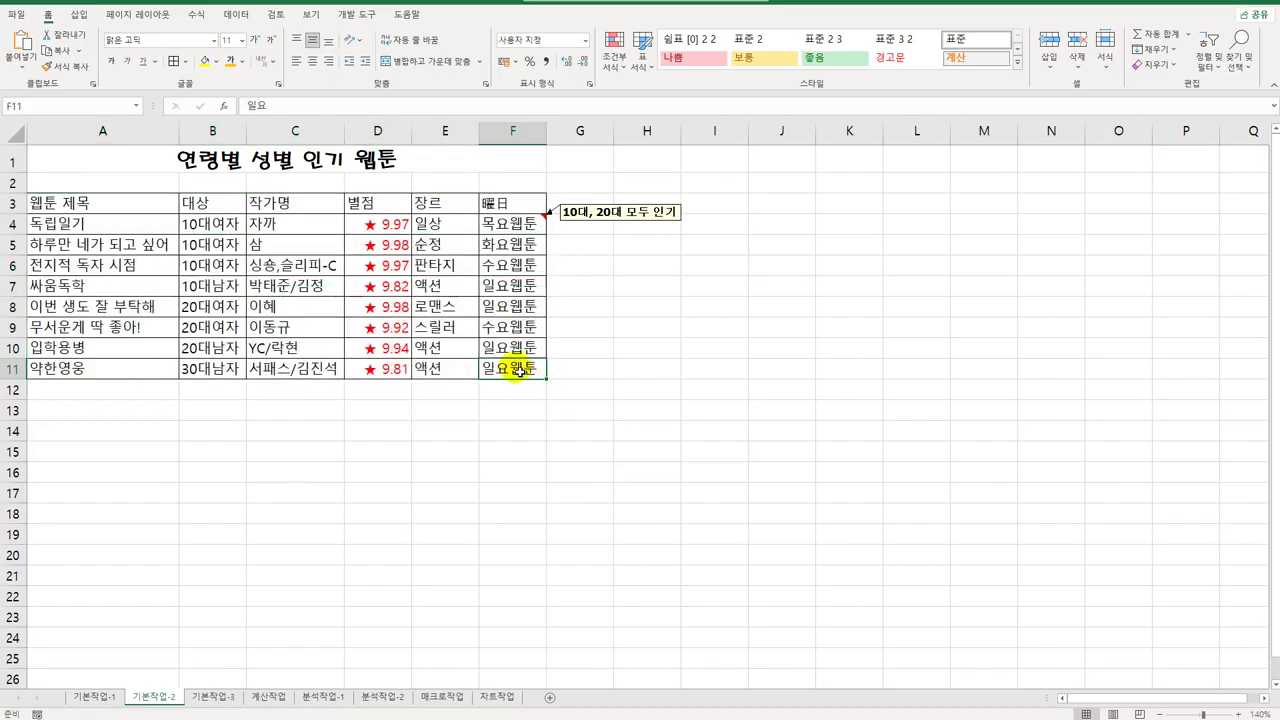
drag(96, 203, 495, 374)
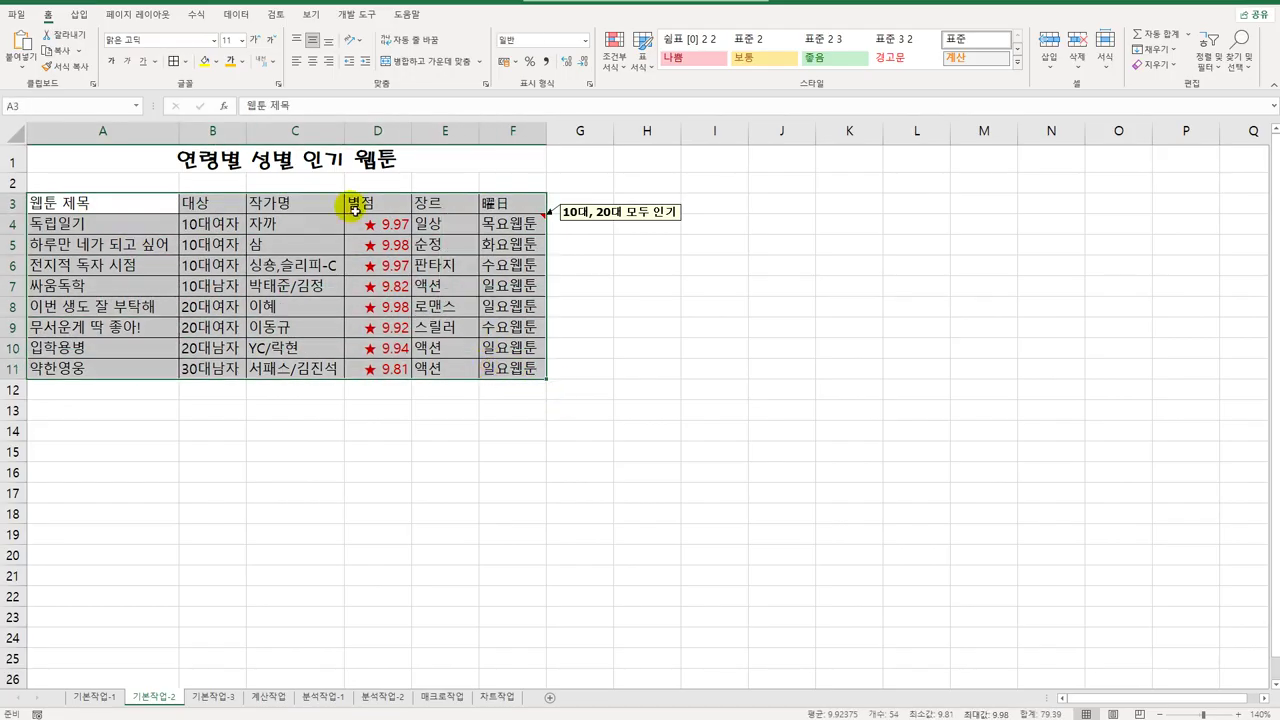
click(313, 62)
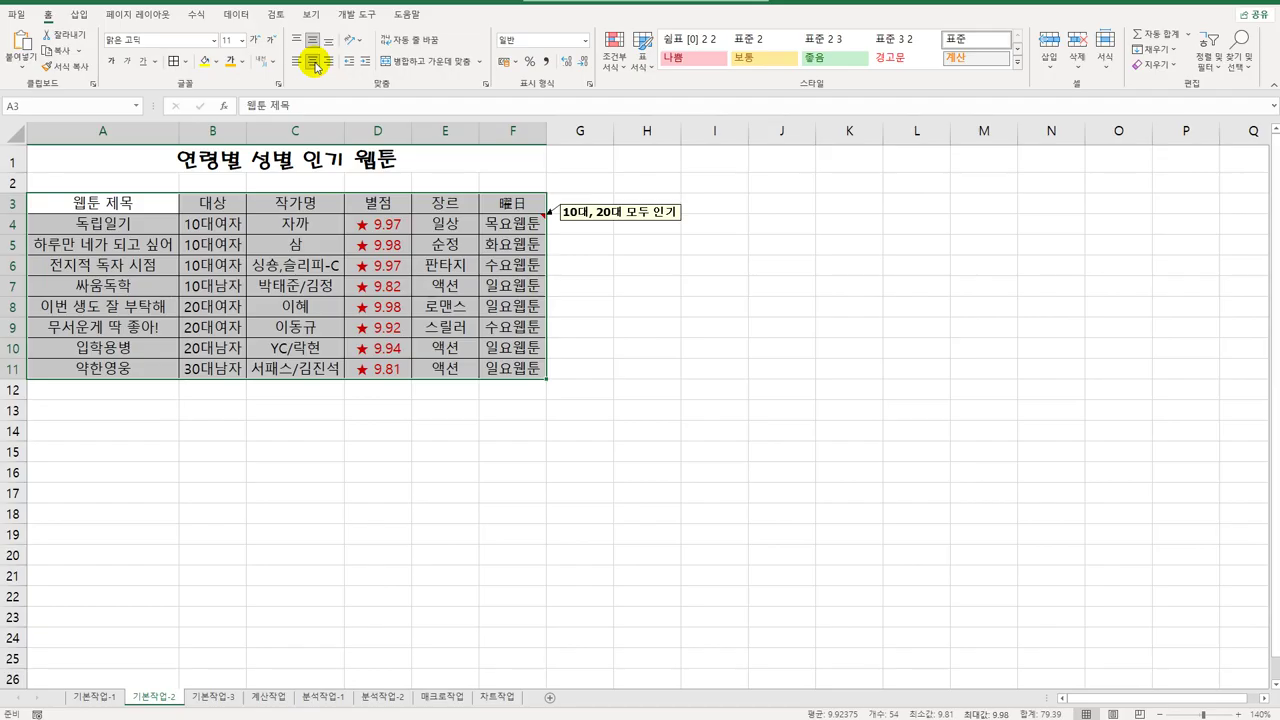
Step: On the 기본작업-3 sheet, start a new formula-based conditional formatting rule for the data range A4:G16
click(214, 696)
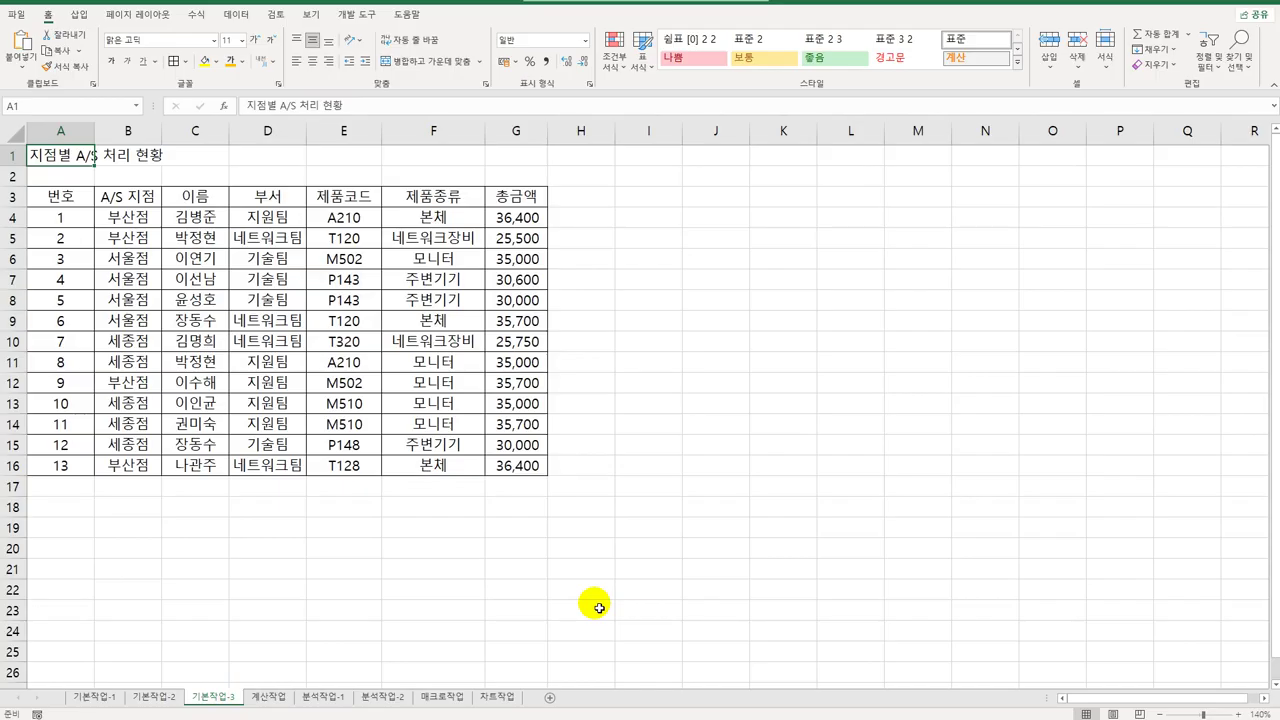
drag(60, 196, 514, 196)
click(86, 222)
drag(87, 224, 512, 473)
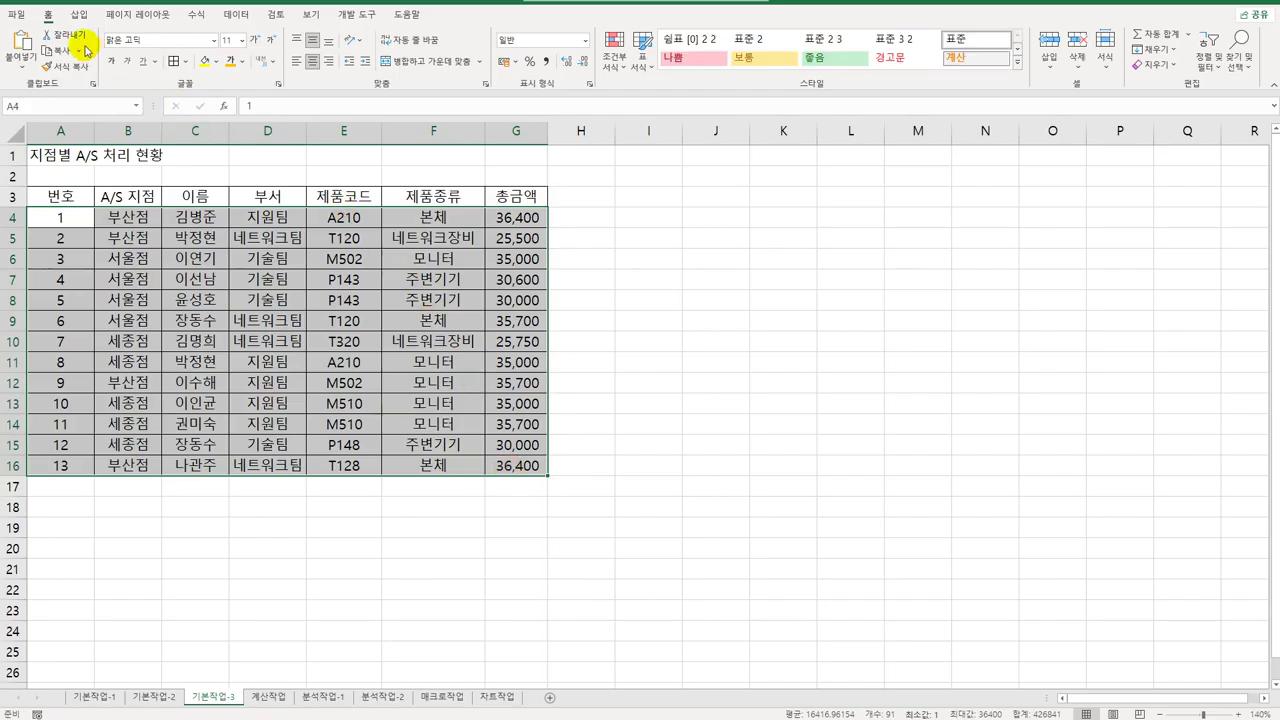
click(616, 52)
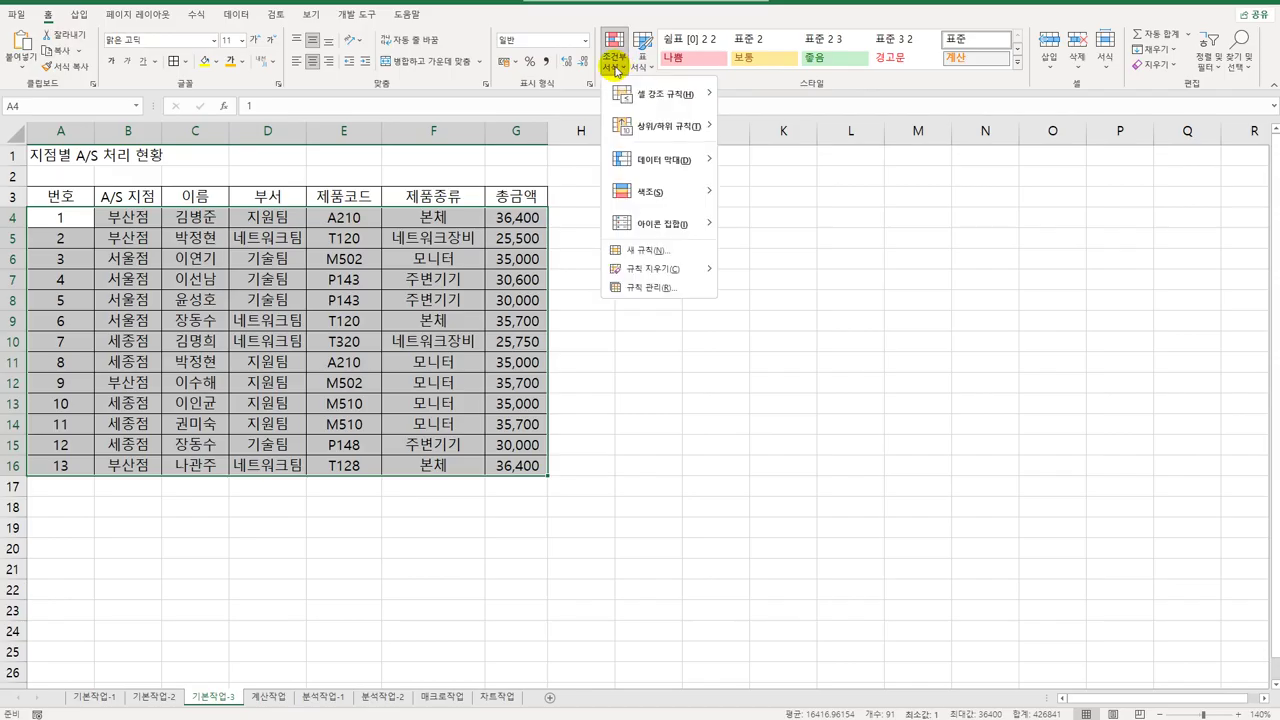
key(Escape)
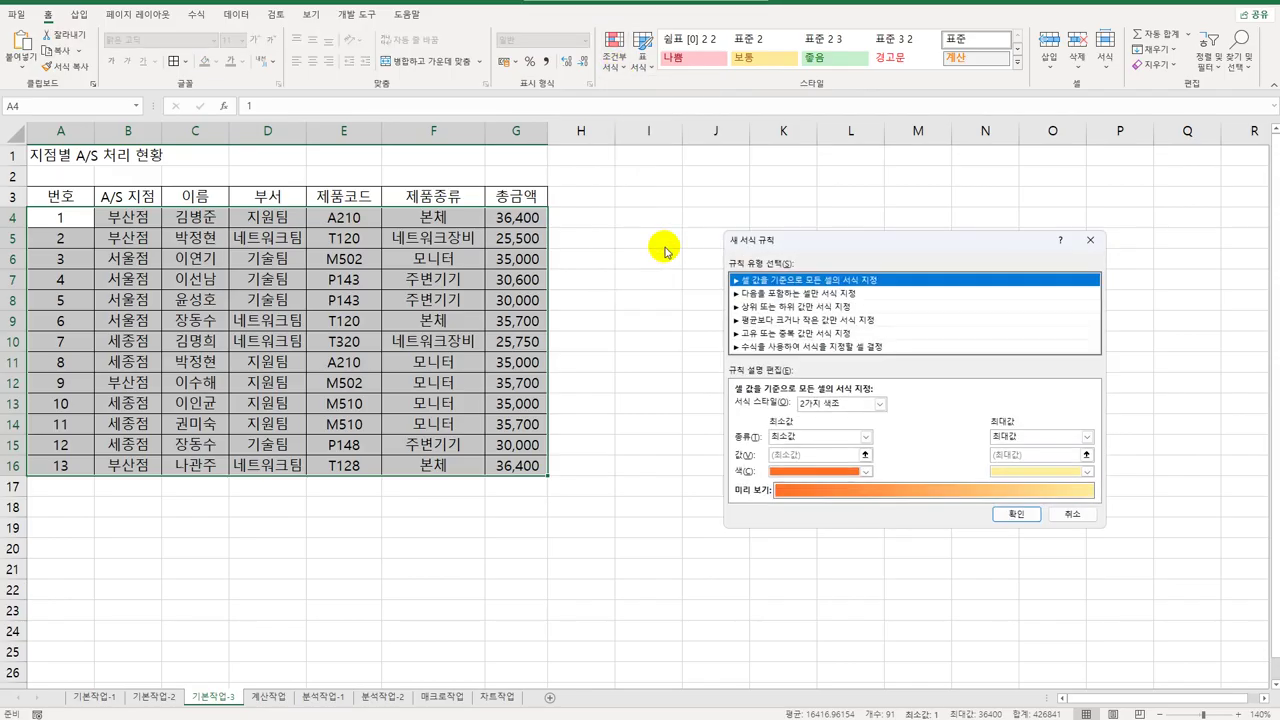
click(775, 347)
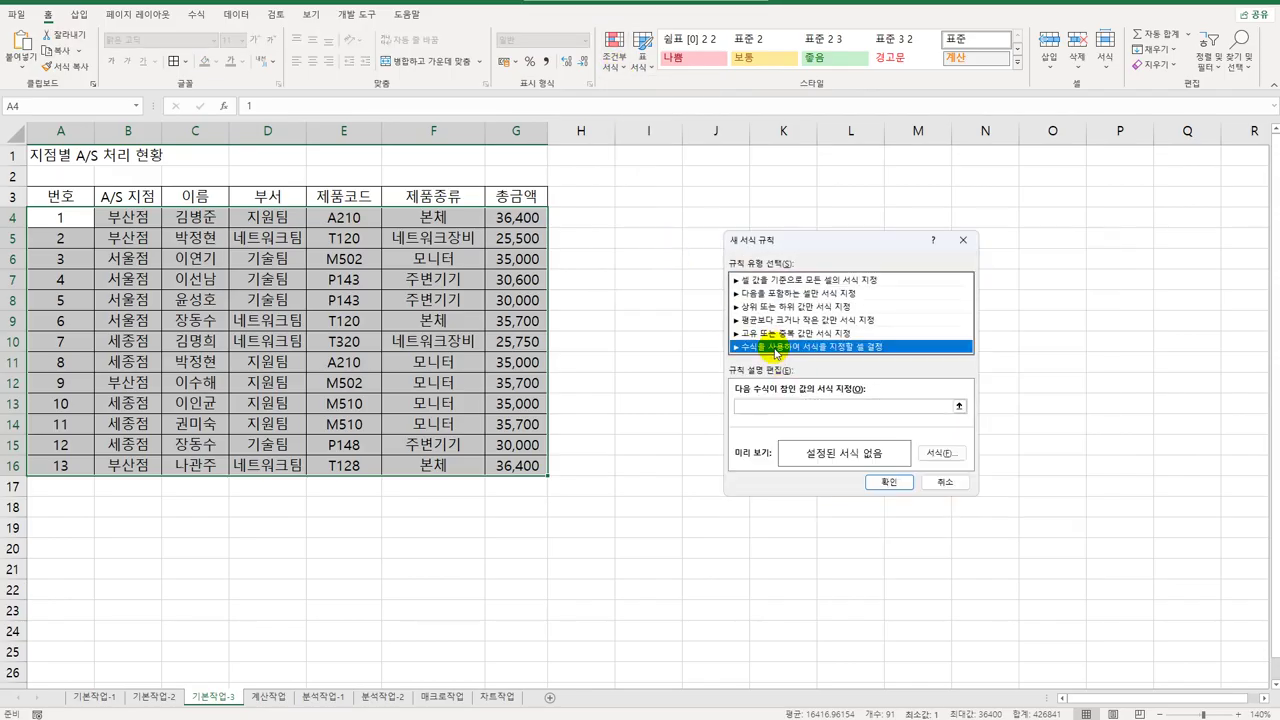
Step: Enter the rule formula =$G4<average($G$4:$G$16) to match rows whose total amount is below the average
click(782, 407)
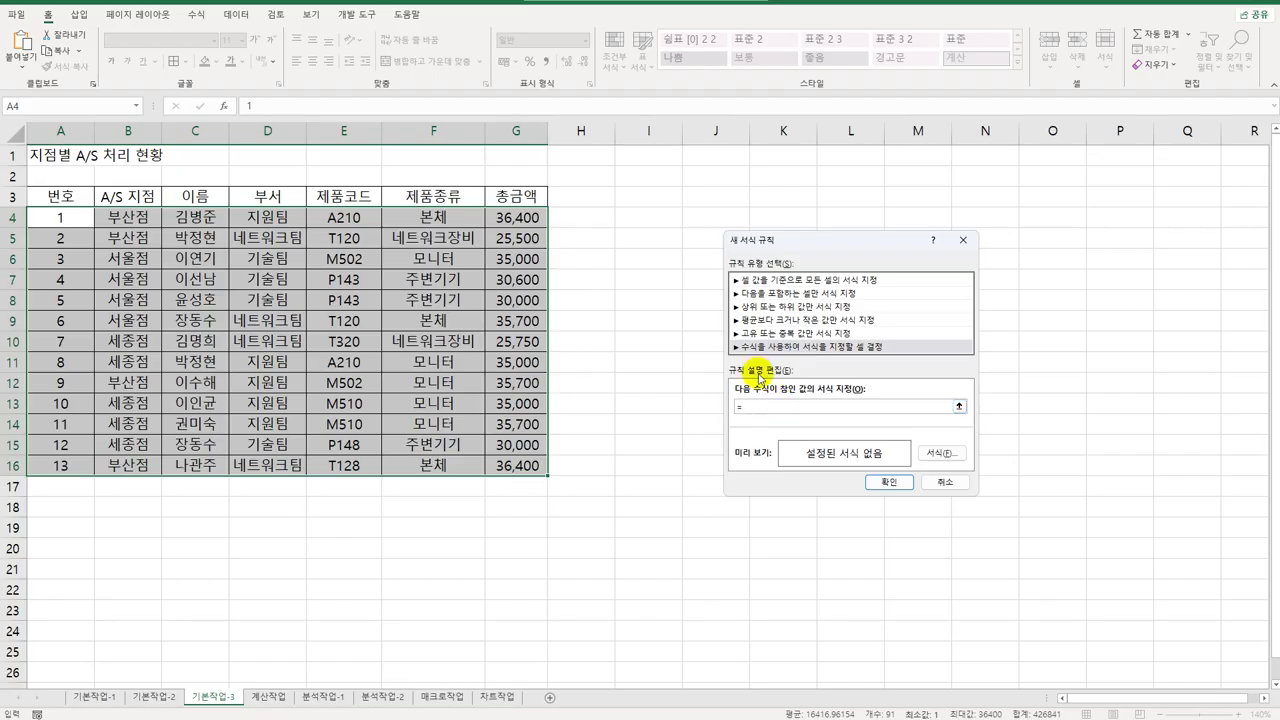
click(530, 217)
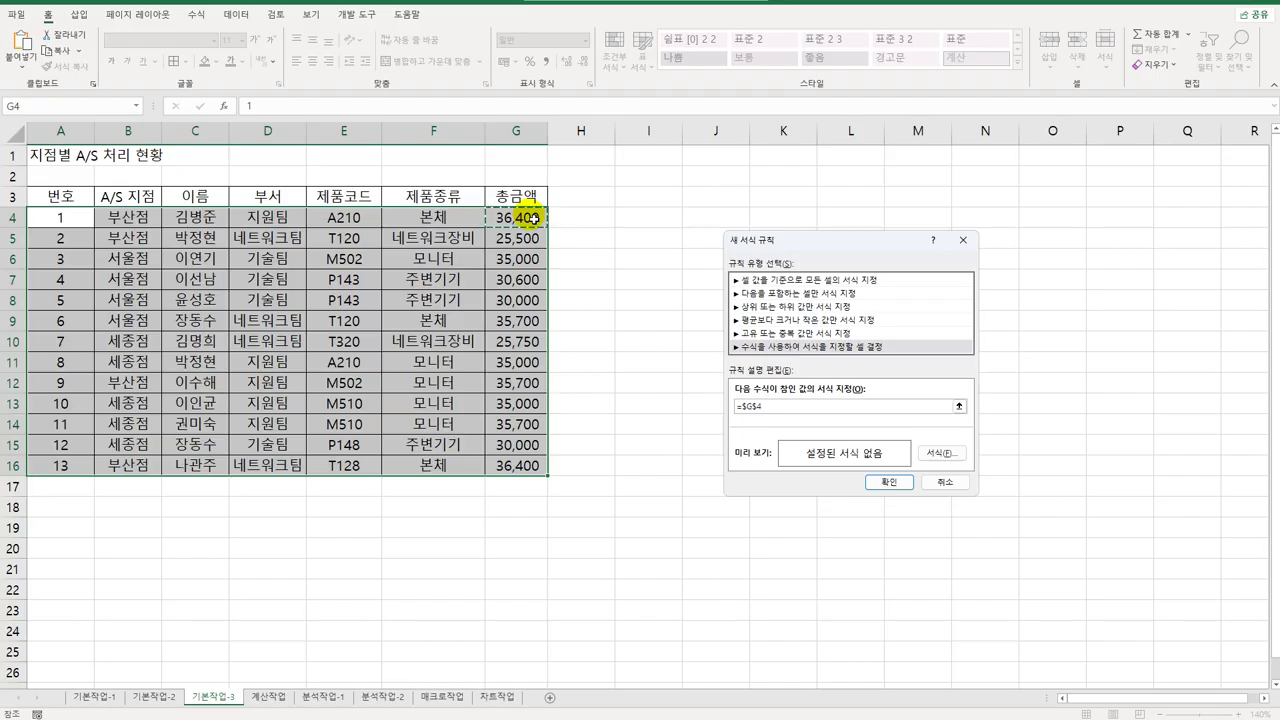
key(F4)
key(F4)
text(<)
text(average()
drag(535, 218, 540, 468)
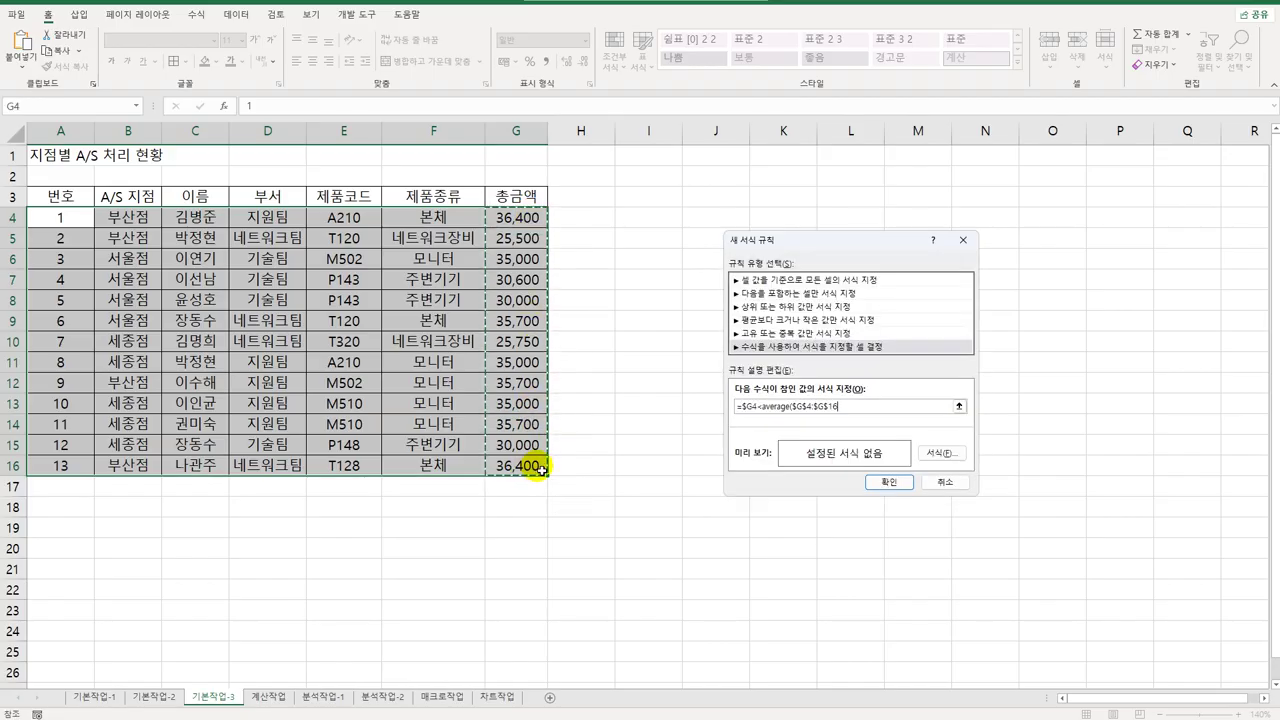
text())
Step: Set the rule's font style to bold (굵게) with the standard blue color and apply the rule
click(941, 453)
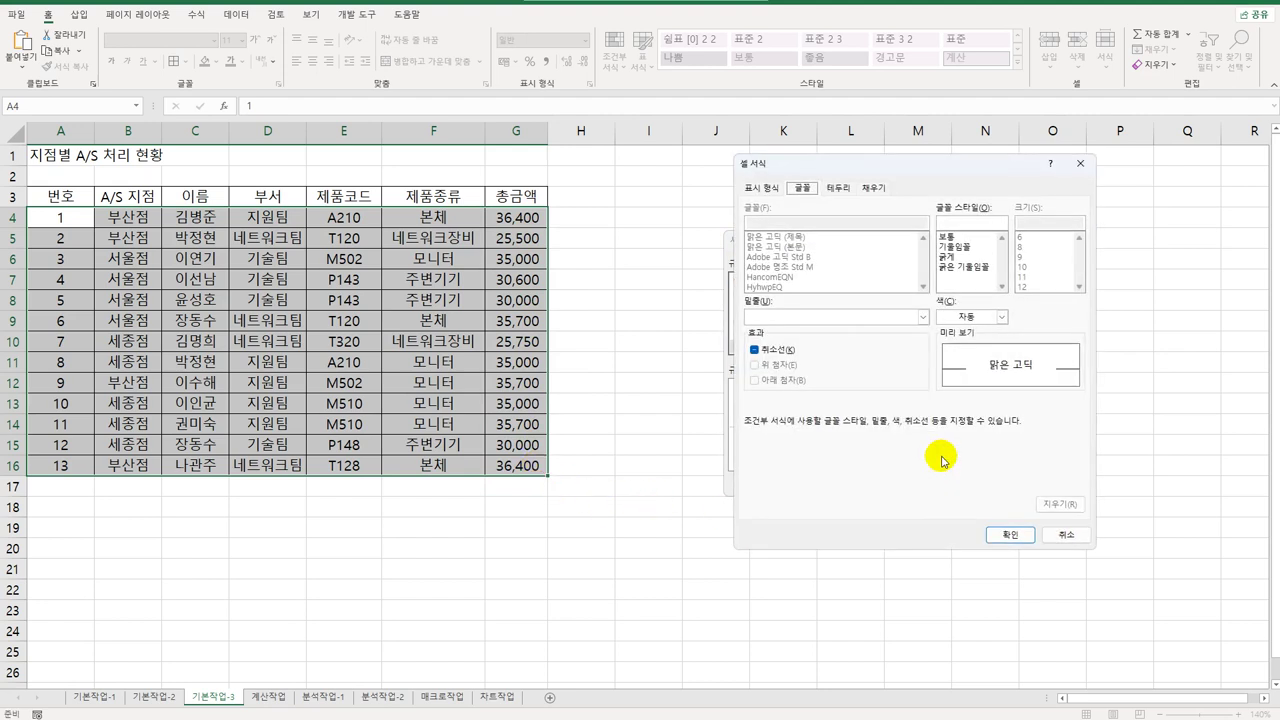
click(966, 258)
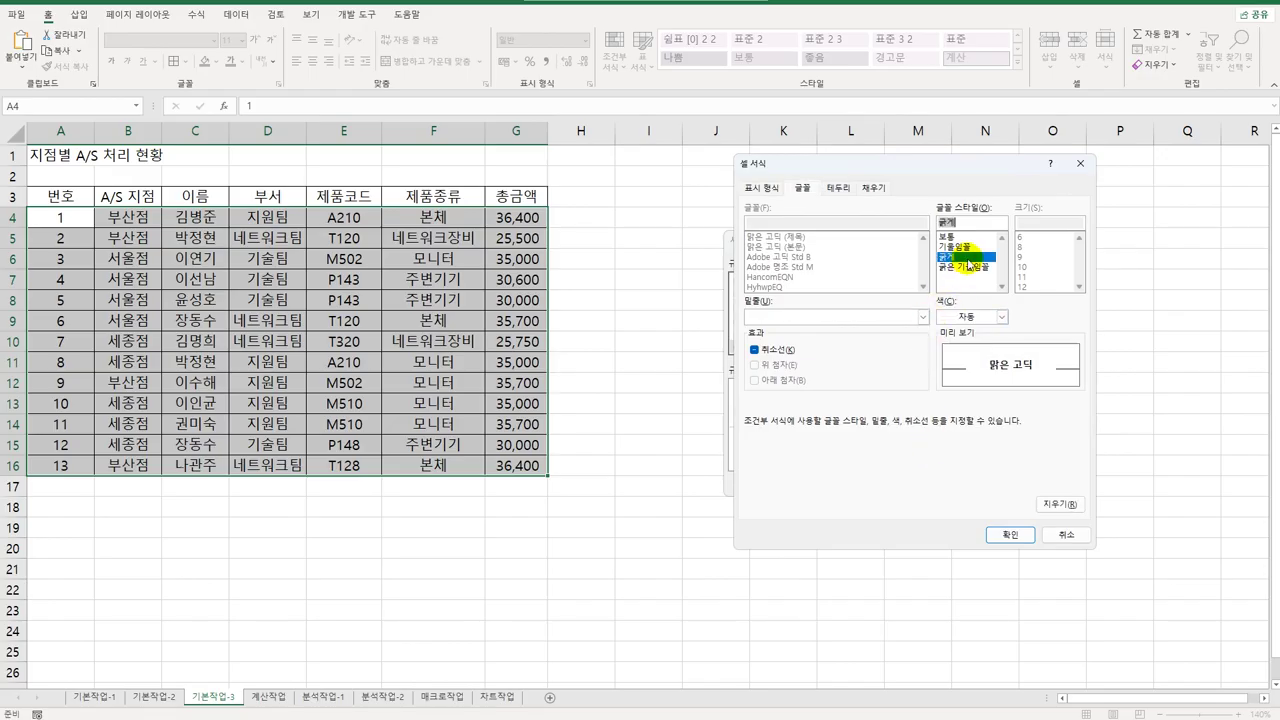
click(1002, 317)
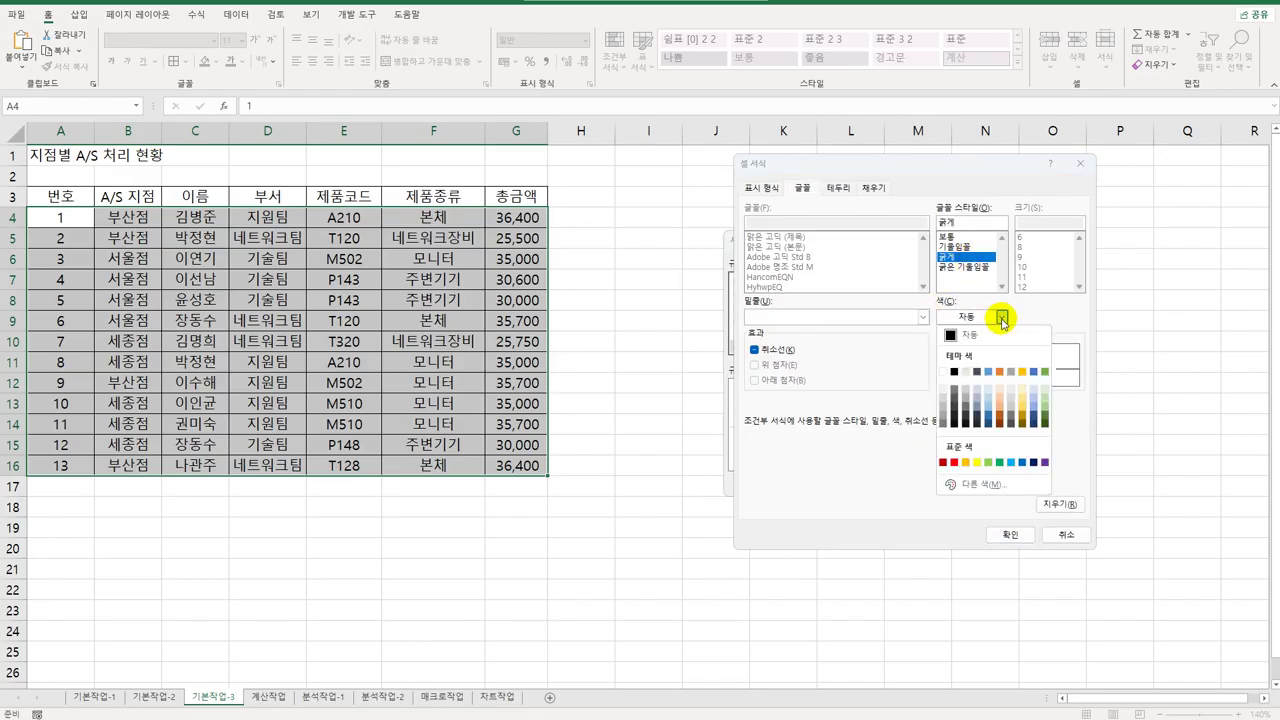
click(1022, 463)
click(1008, 533)
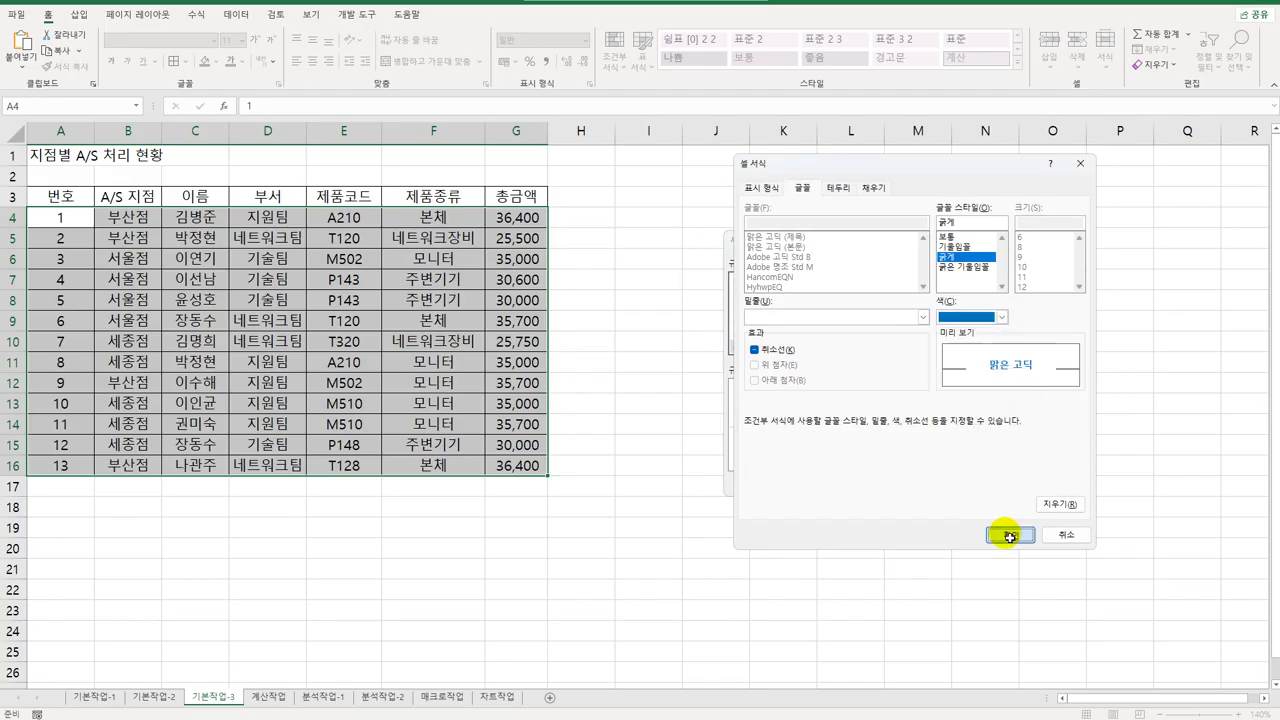
click(889, 482)
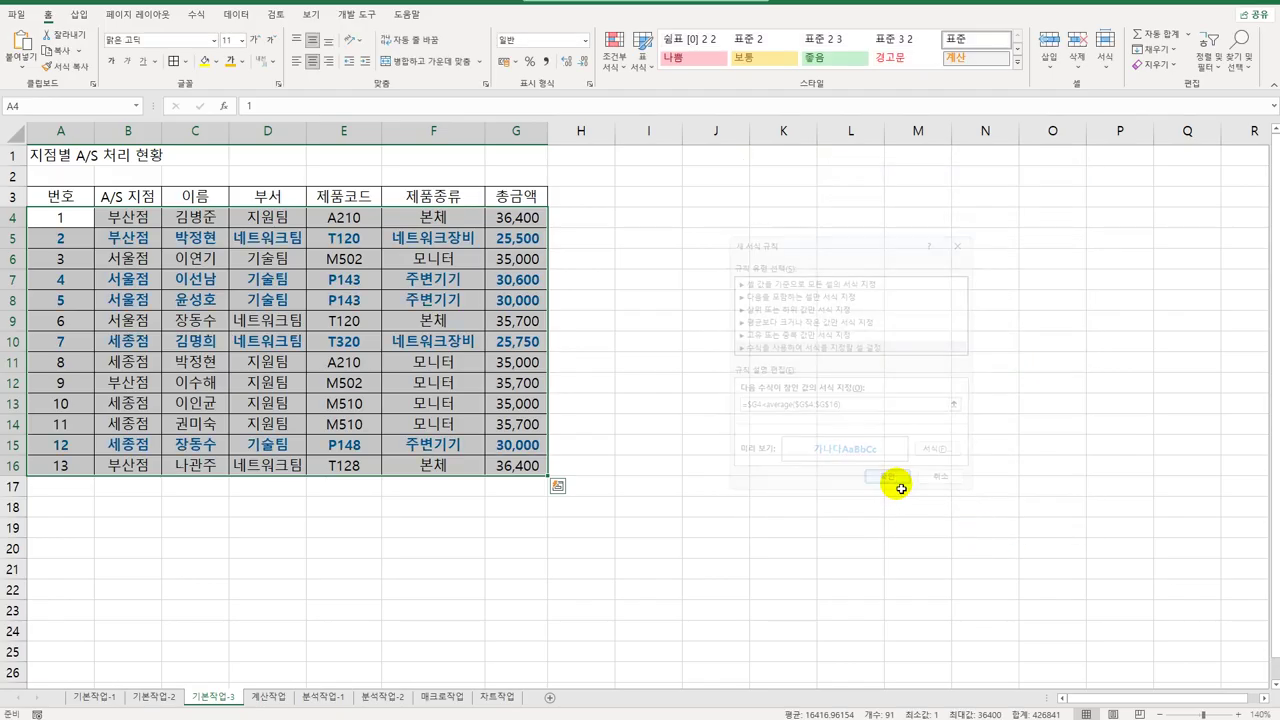
click(536, 467)
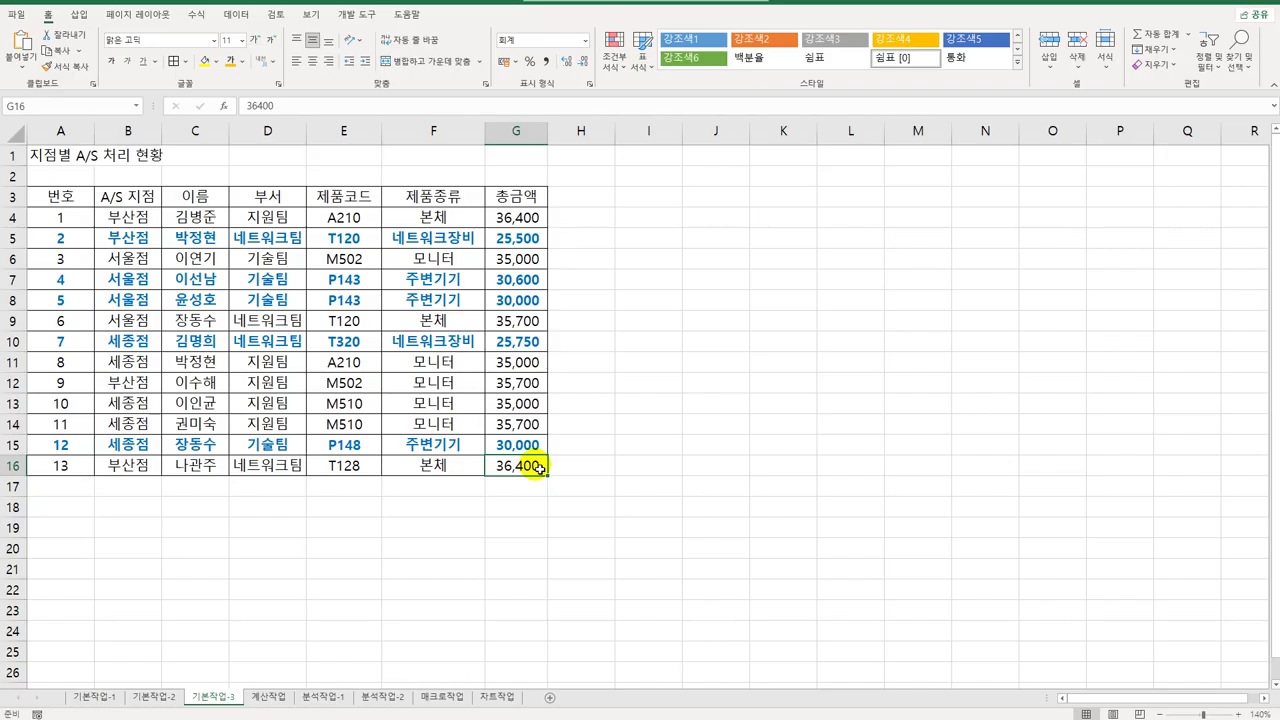
Step: On the 계산작업 sheet, begin an AND formula in 결과 cell E3 with the condition C3>=AVERAGE($C$3:$C$12)
click(268, 697)
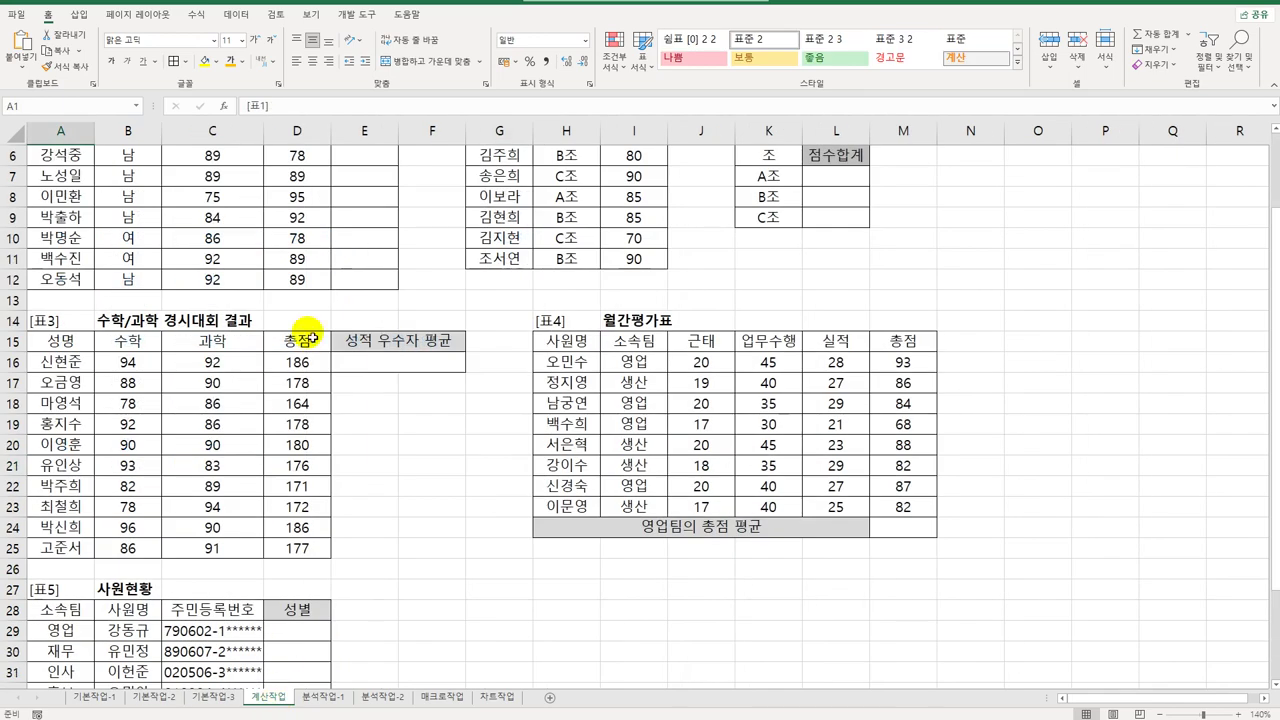
scroll(371, 240, up, 2)
click(378, 200)
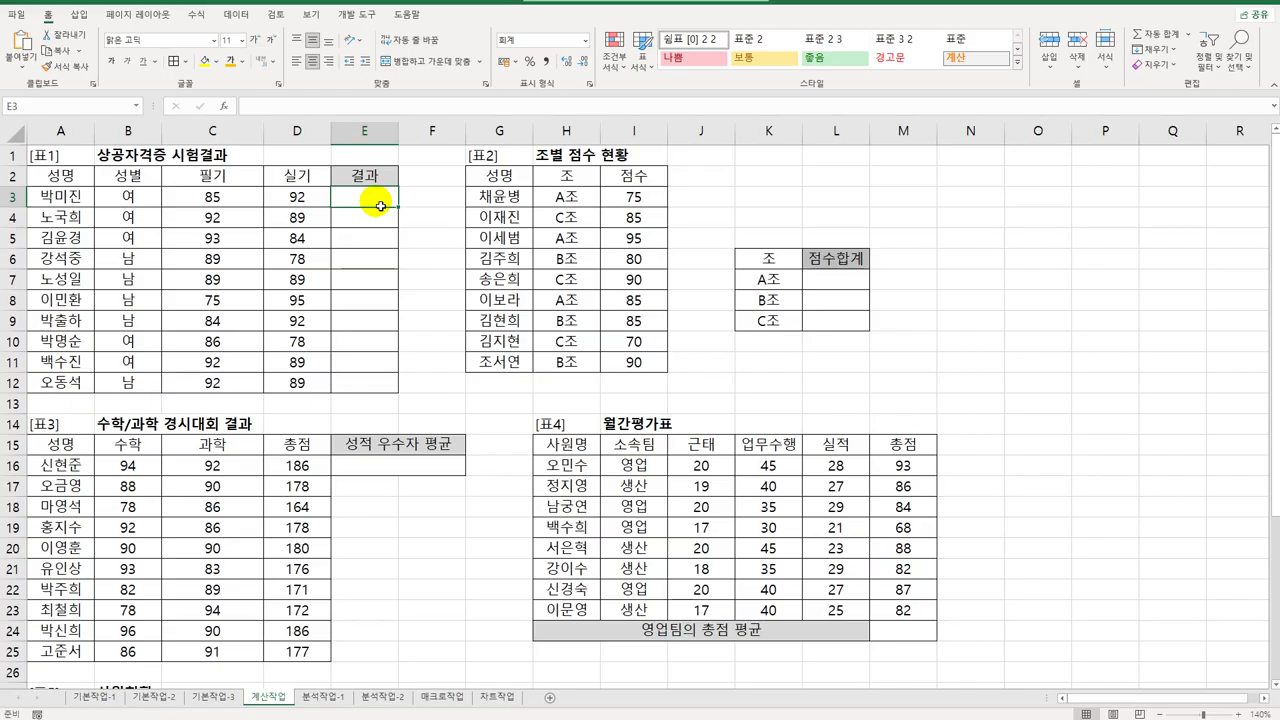
text(=)
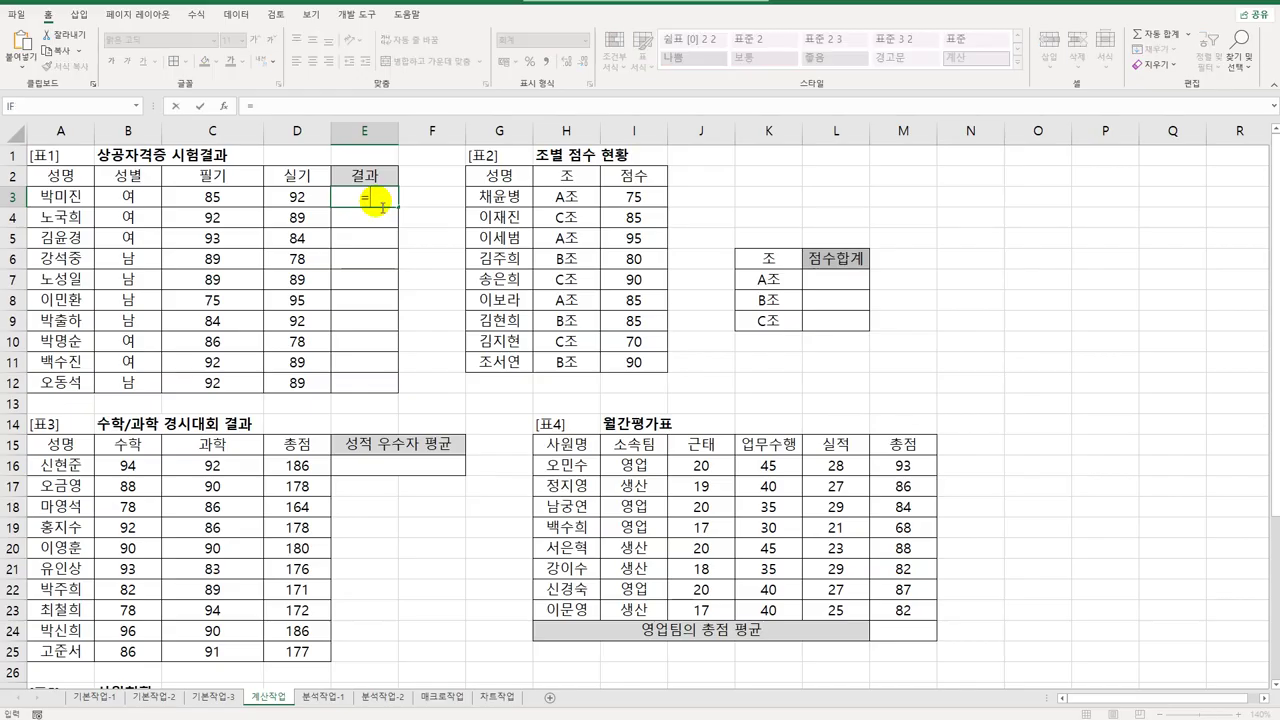
text(and()
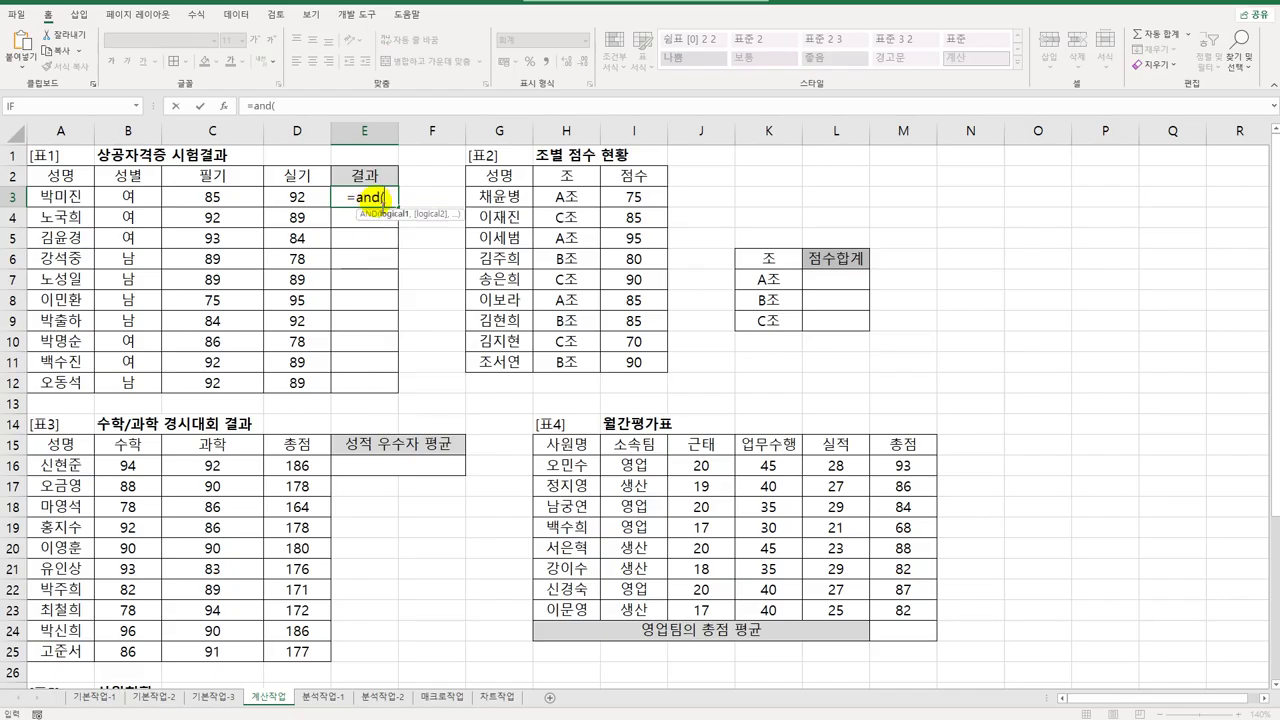
key(Left)
key(Left)
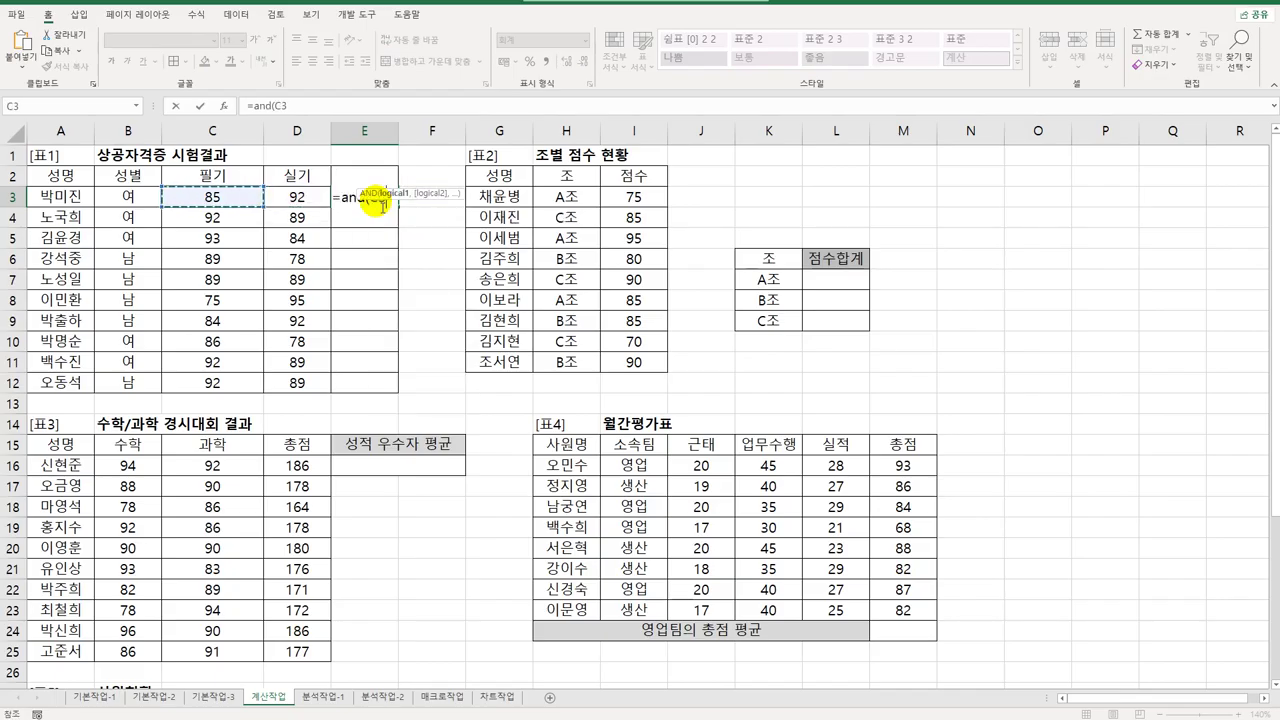
text(>=aver)
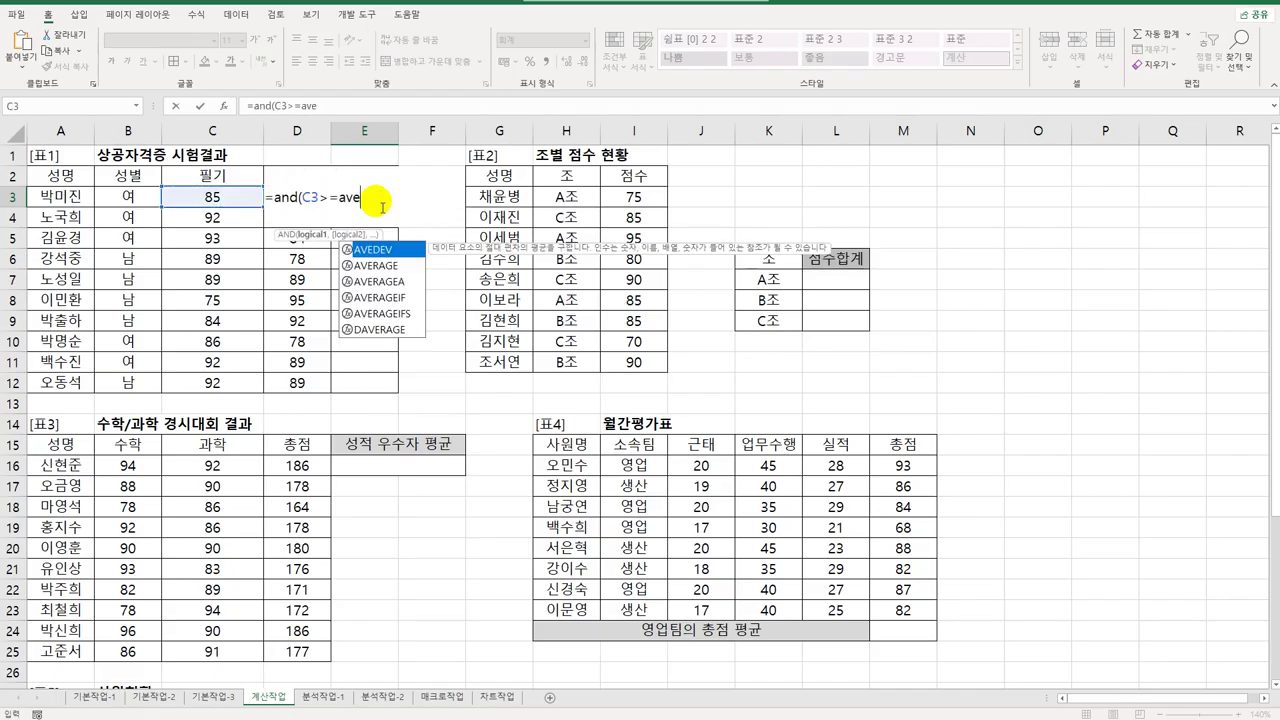
key(Tab)
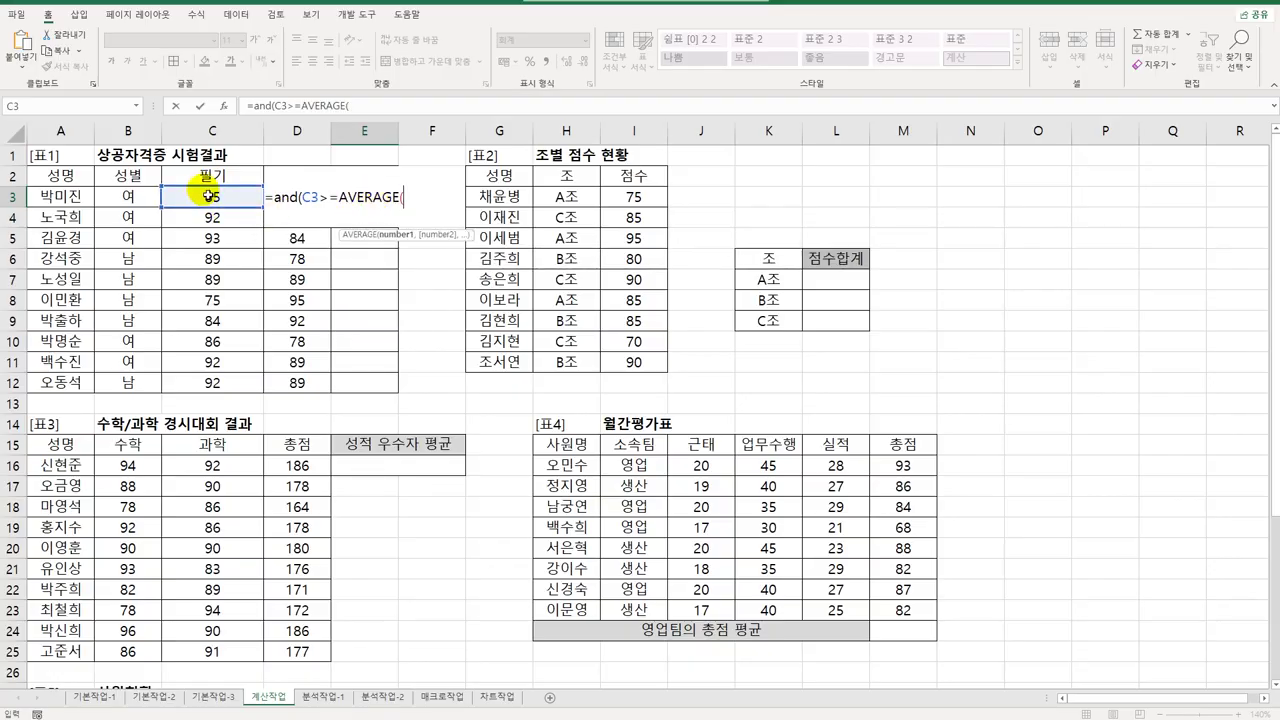
drag(205, 194, 220, 392)
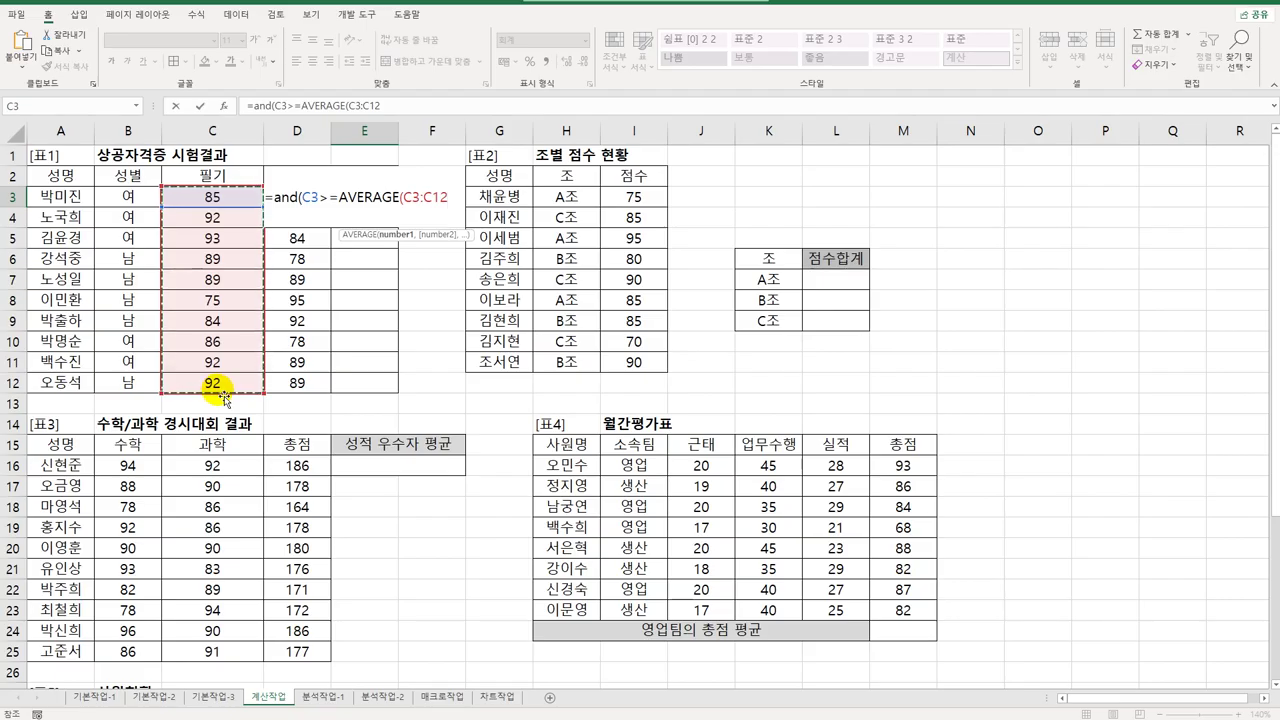
key(F4)
text(),)
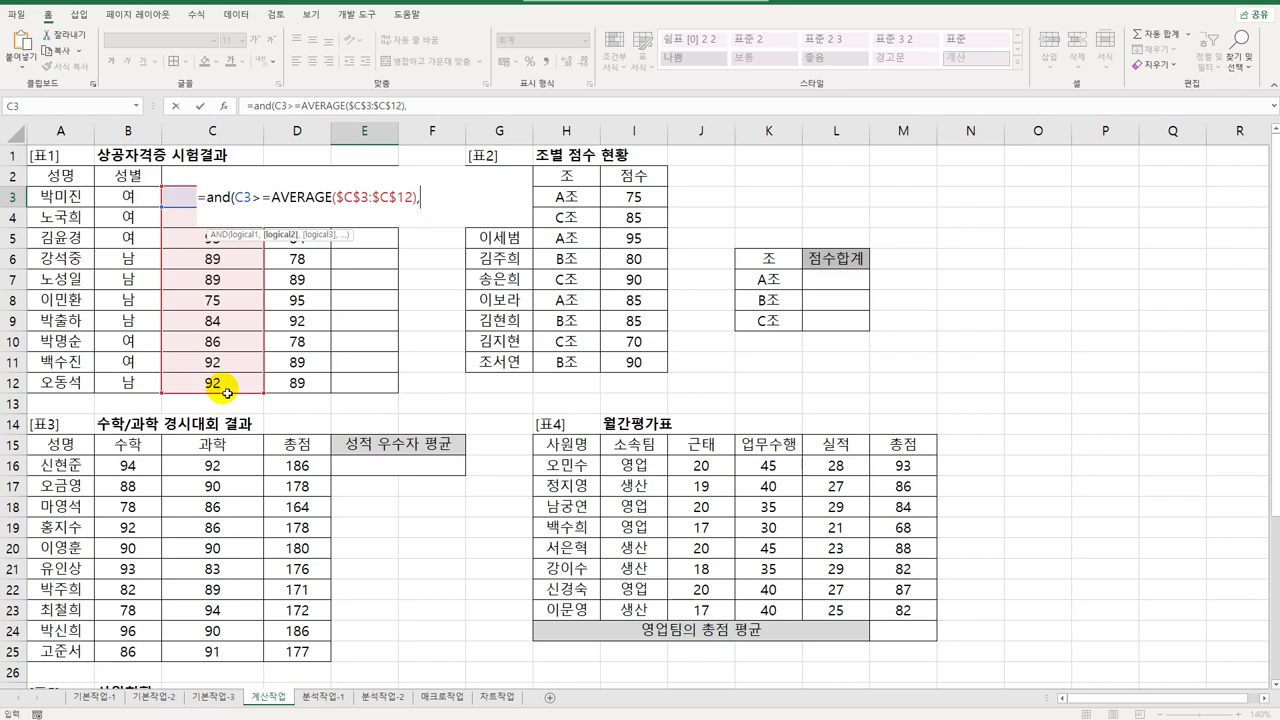
Step: Complete E3's AND formula with the condition D3>=AVERAGE($D$3:$D$12) and fill it down to E12
text(D3>=ave)
key(Down)
key(Tab)
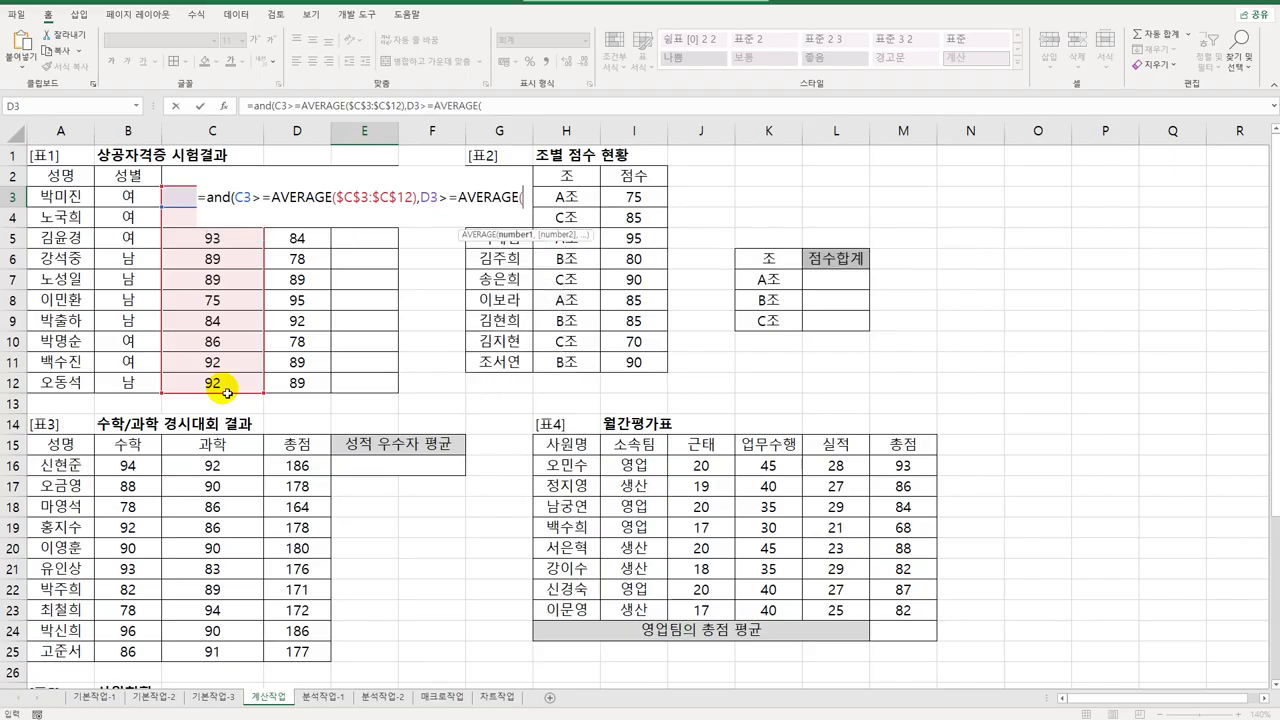
drag(318, 382, 306, 206)
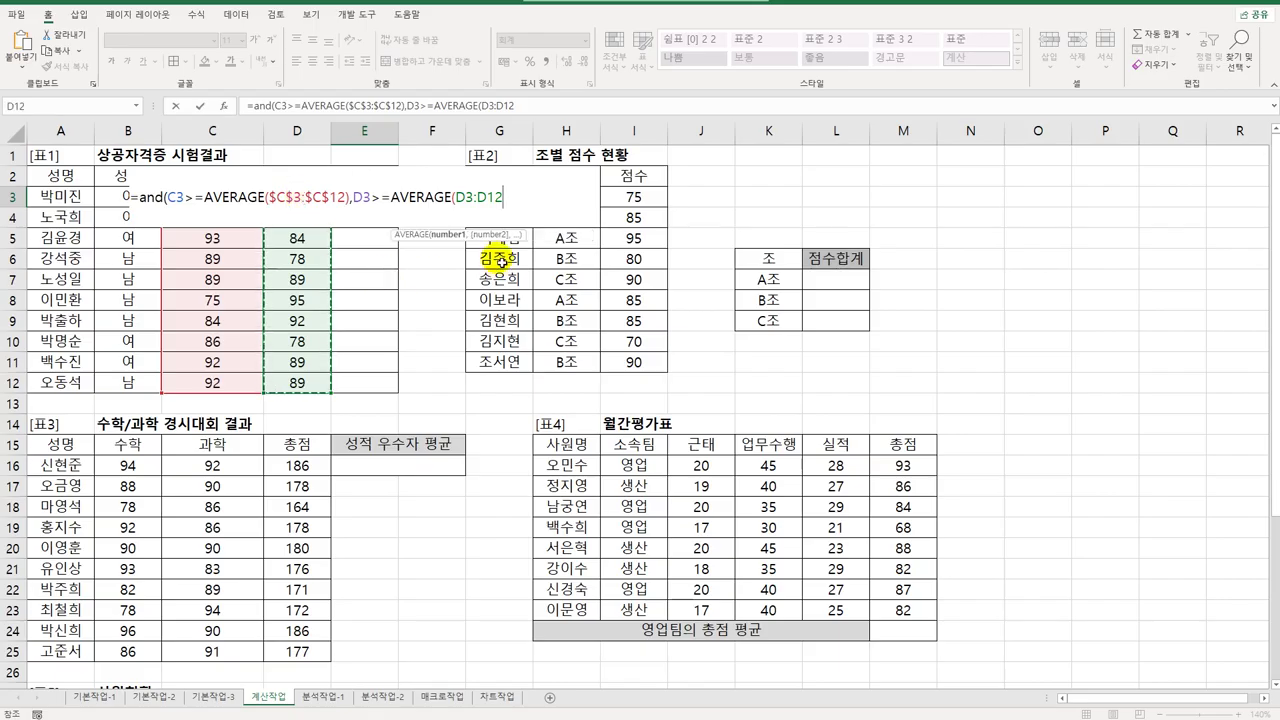
key(F4)
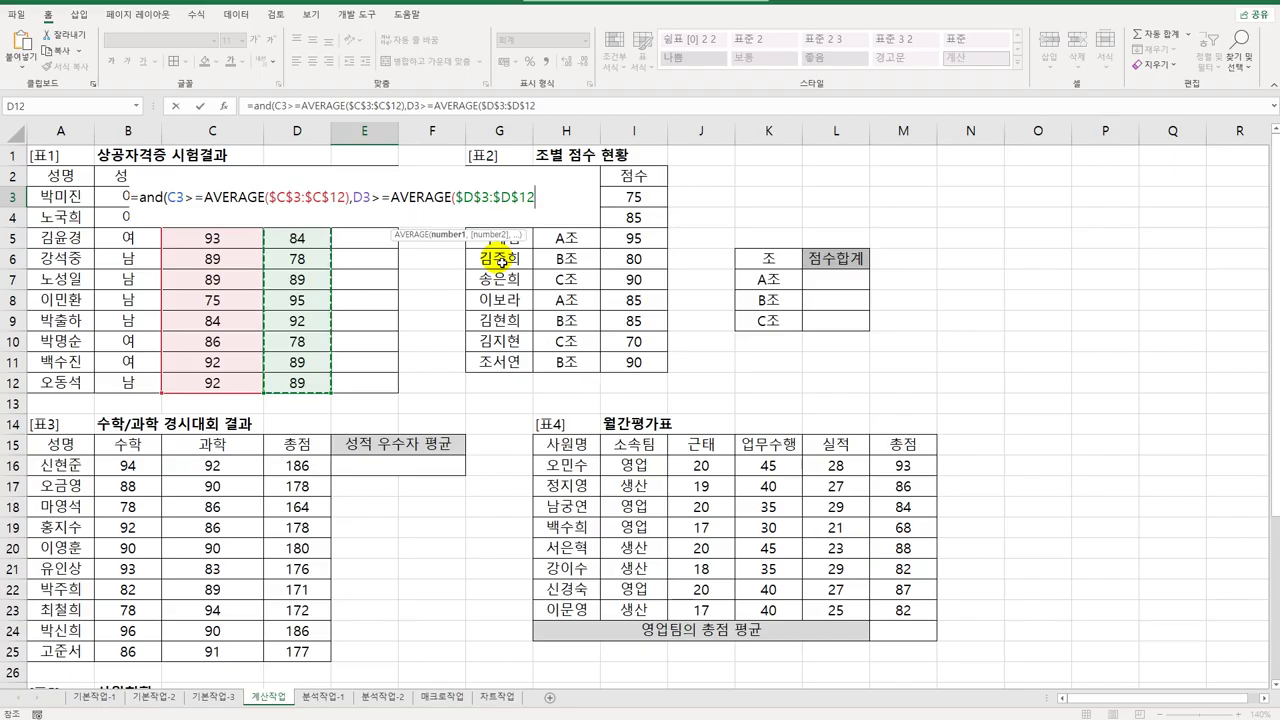
text())
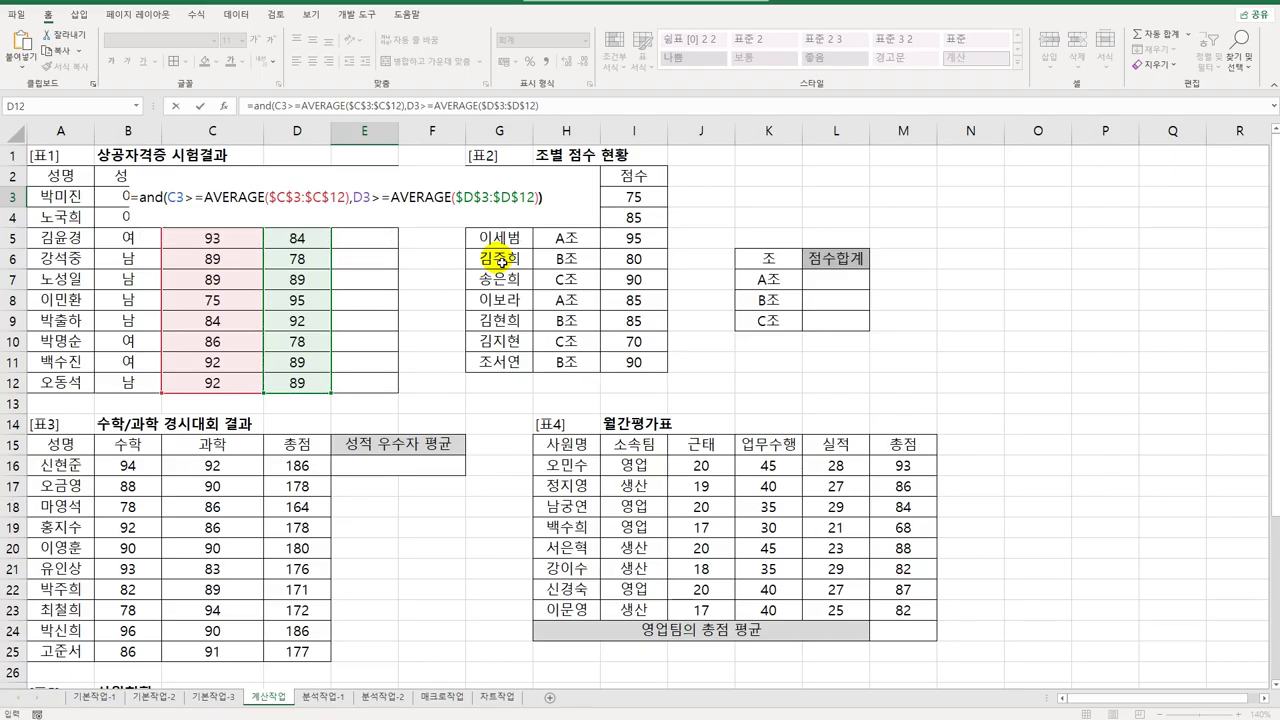
key(Return)
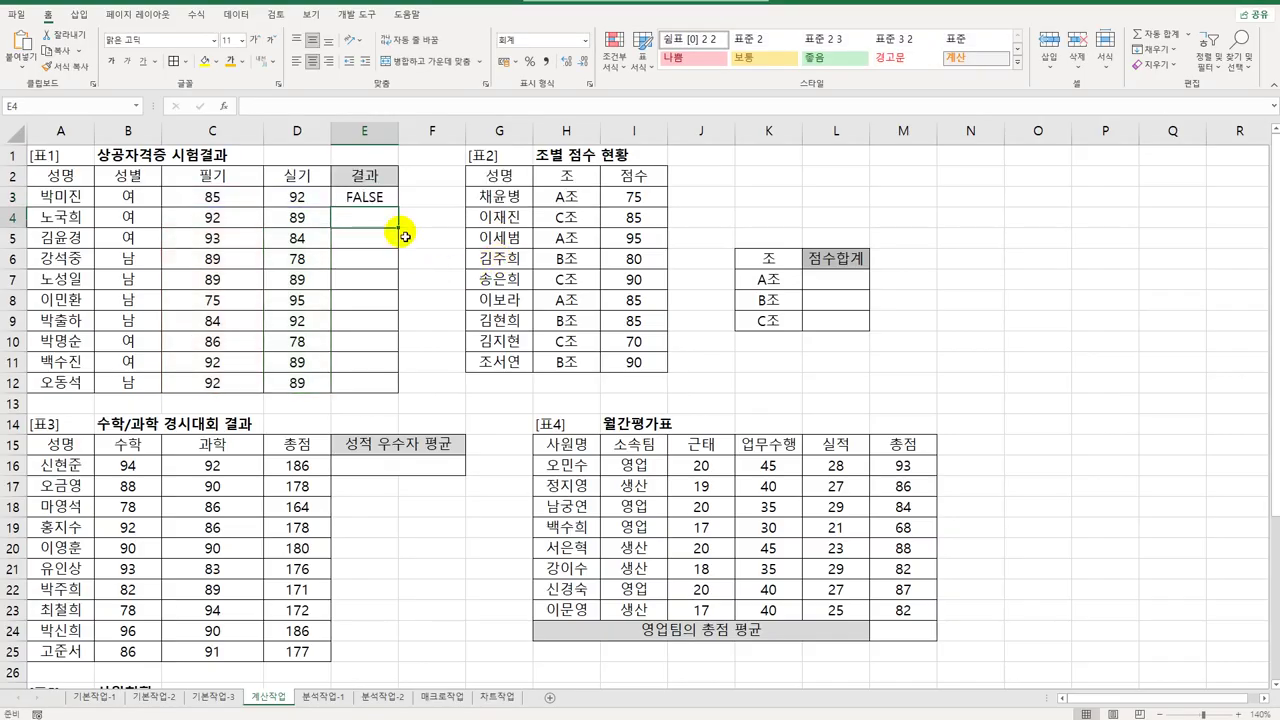
click(366, 197)
drag(408, 200, 399, 389)
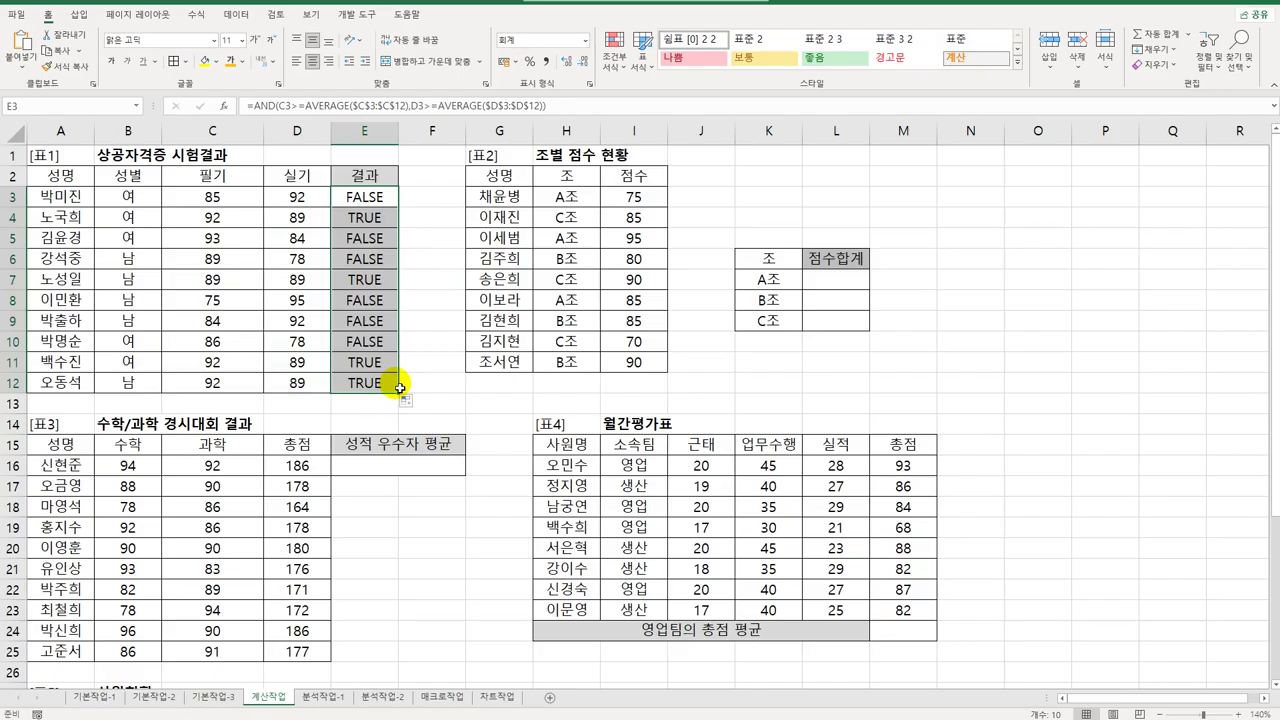
Step: Wrap E3's AND test in an IF that returns "합격" when true and "" otherwise, and fill it down to E12
click(378, 196)
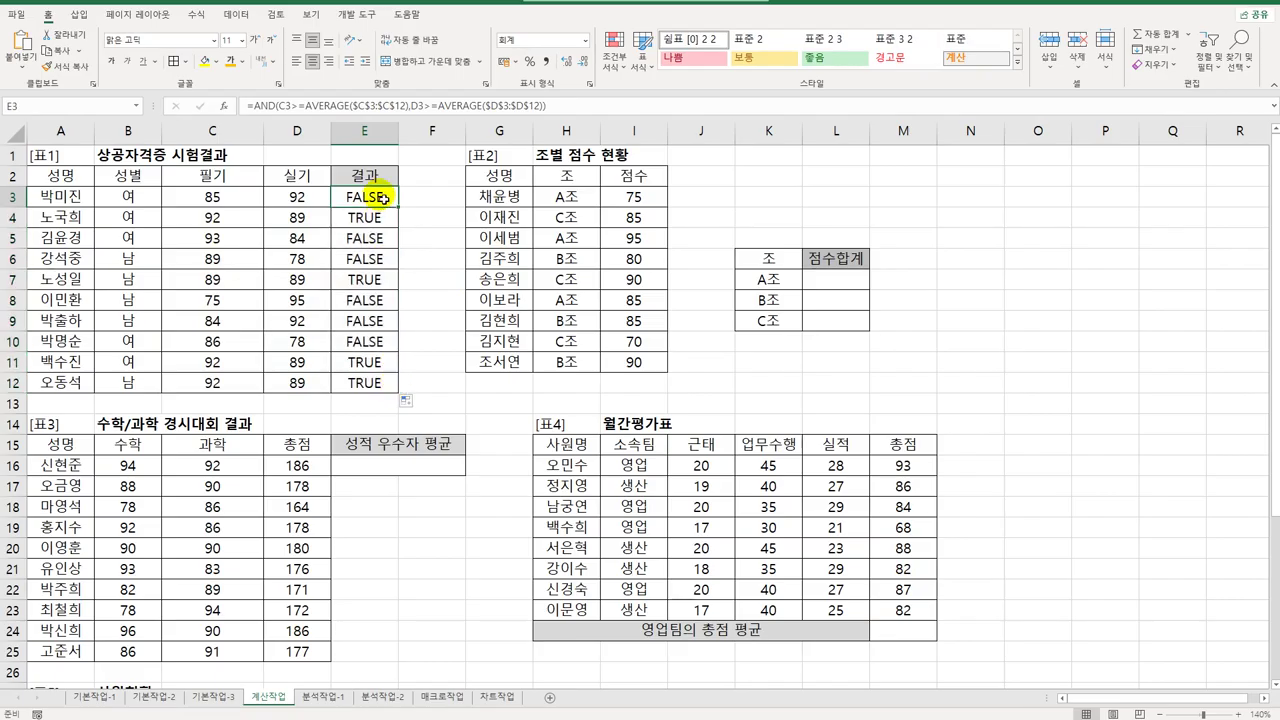
double_click(365, 197)
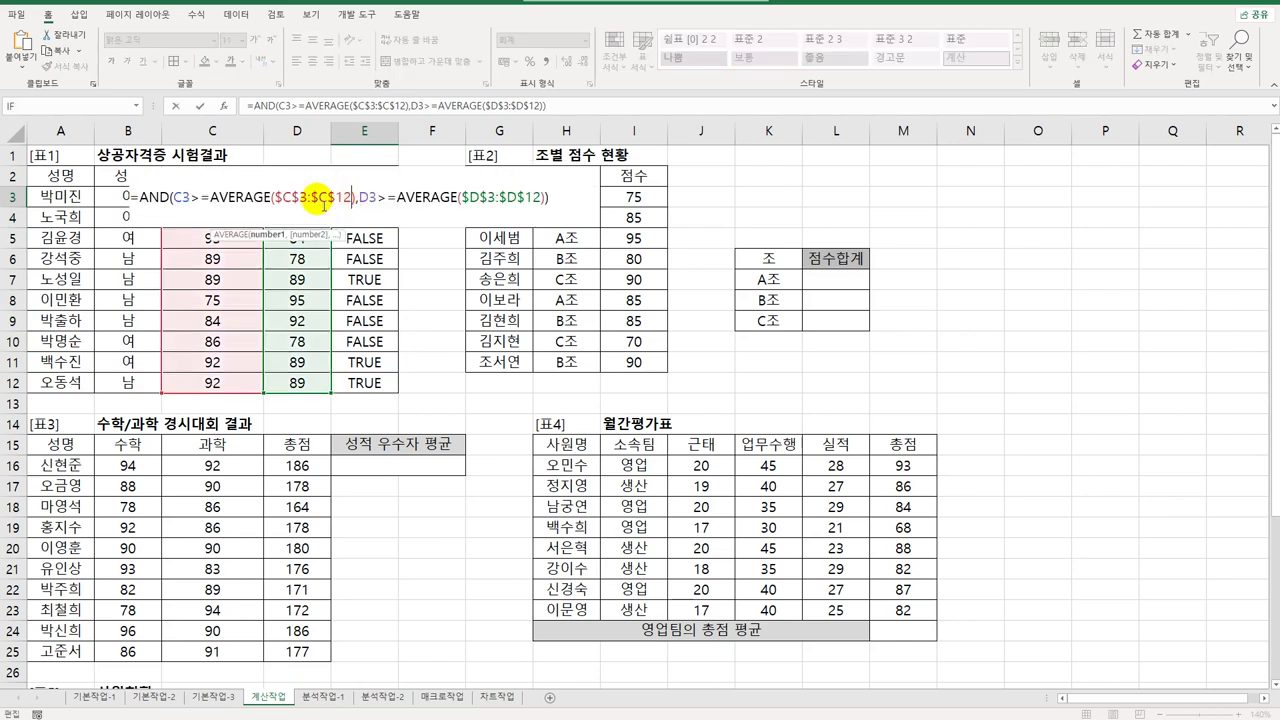
click(139, 198)
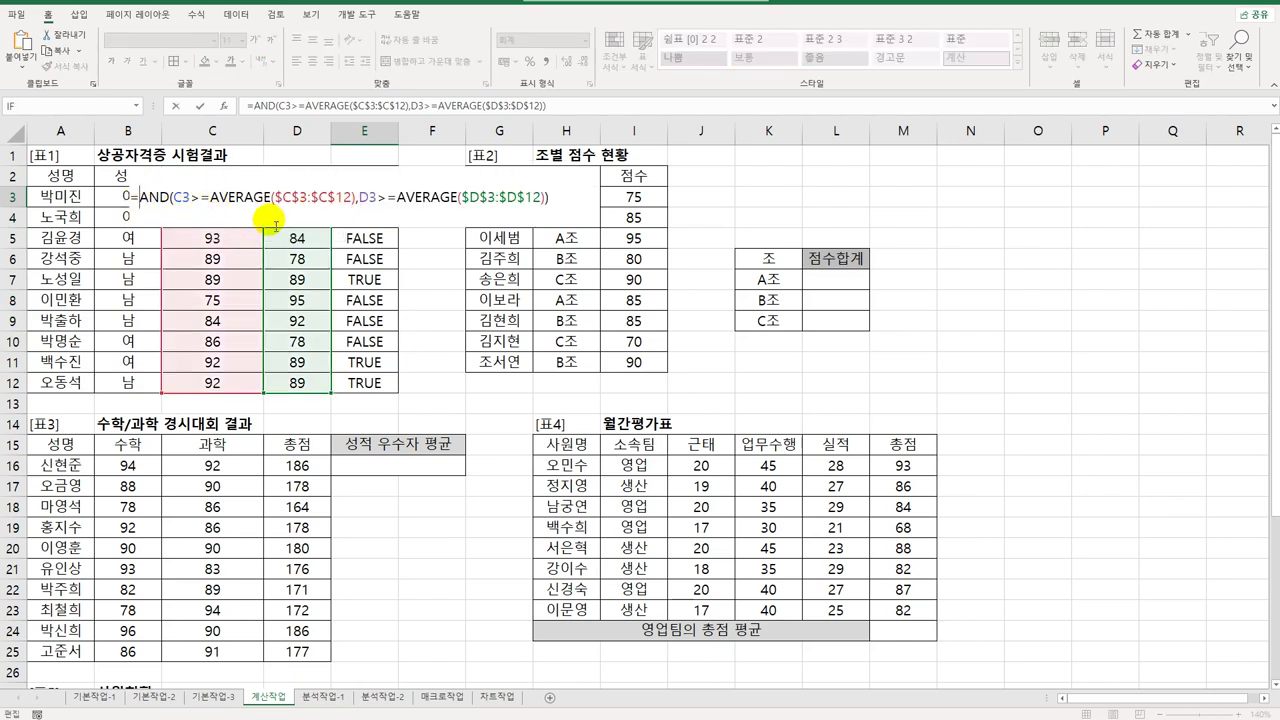
text(i)
key(Tab)
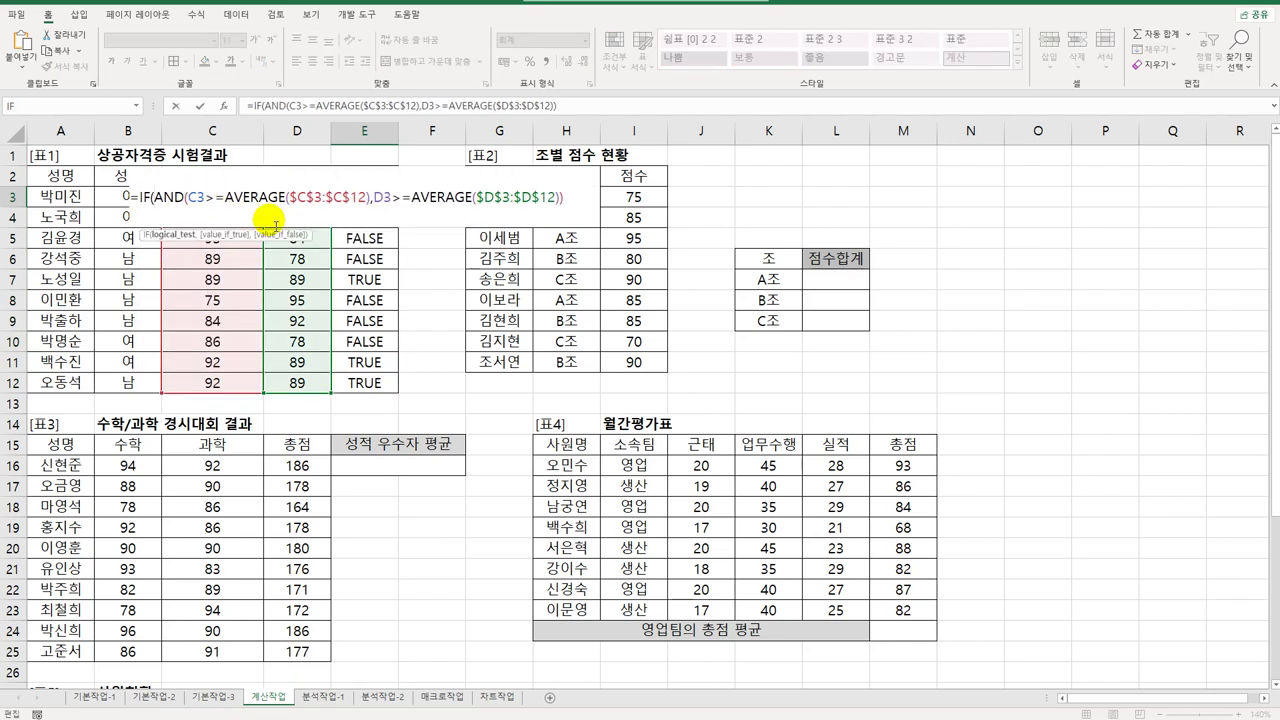
key(End)
text(,"합격",)
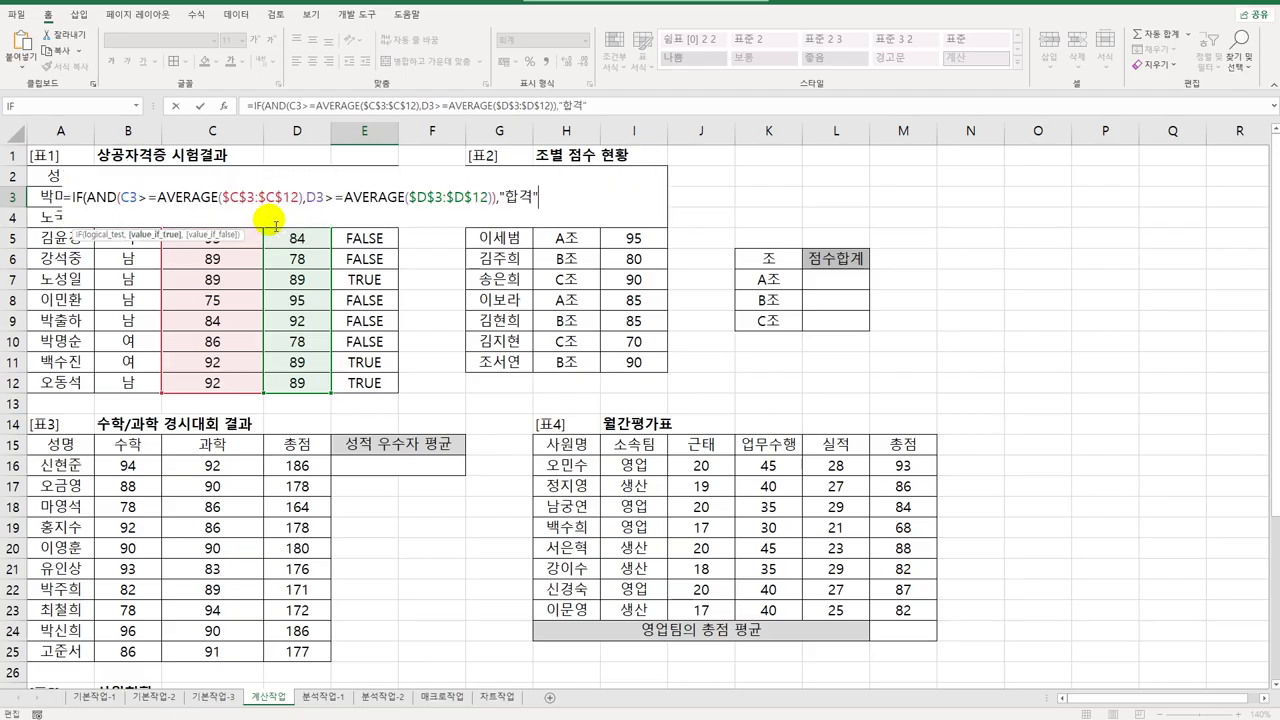
text(""))
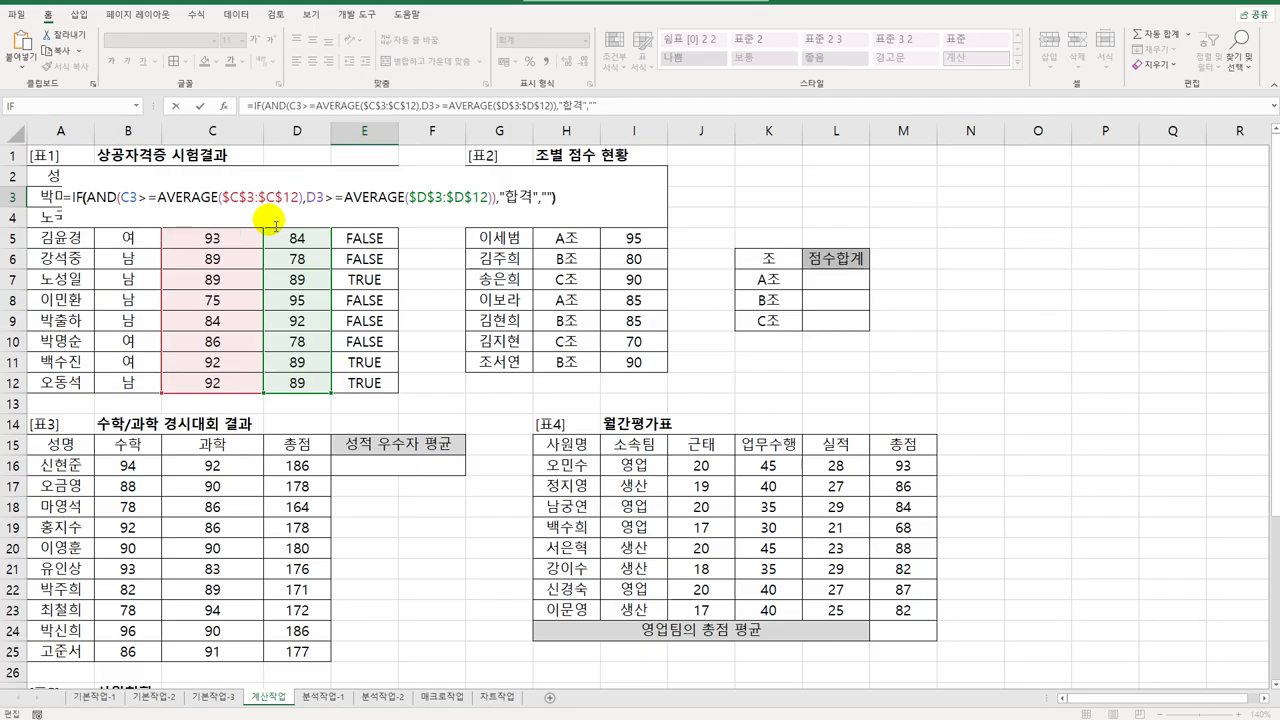
key(ctrl+Return)
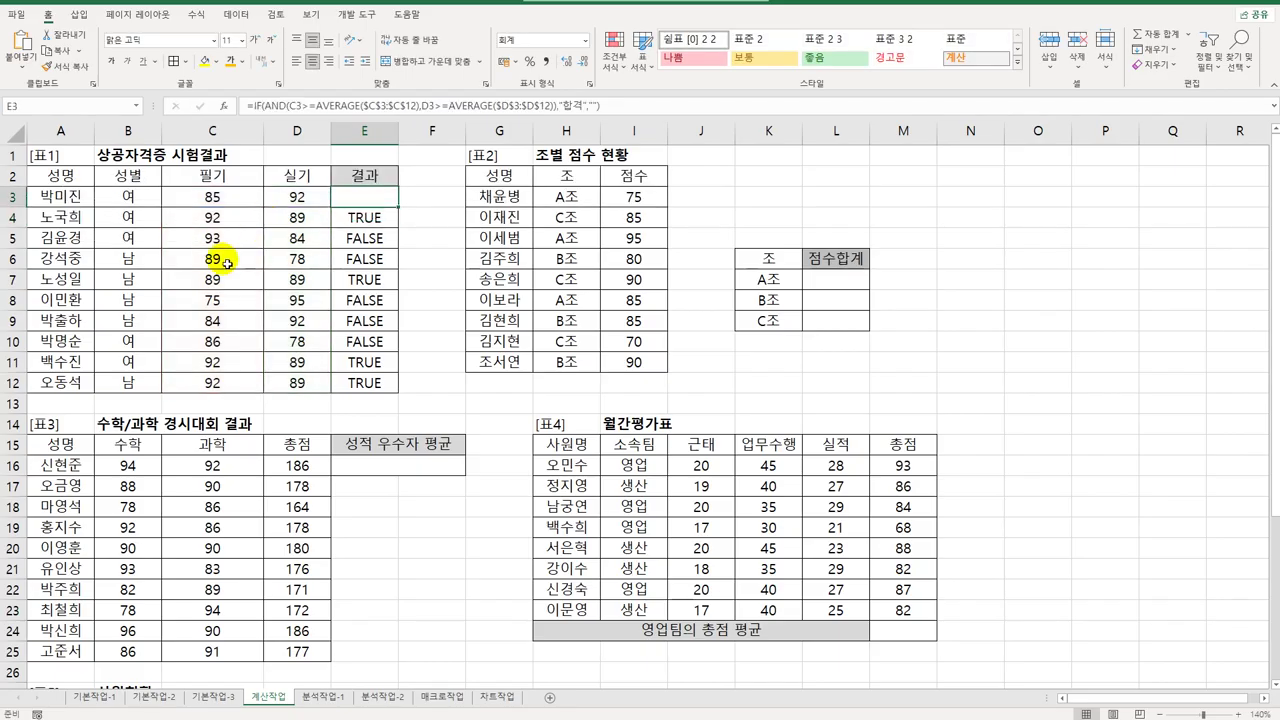
drag(403, 214, 400, 398)
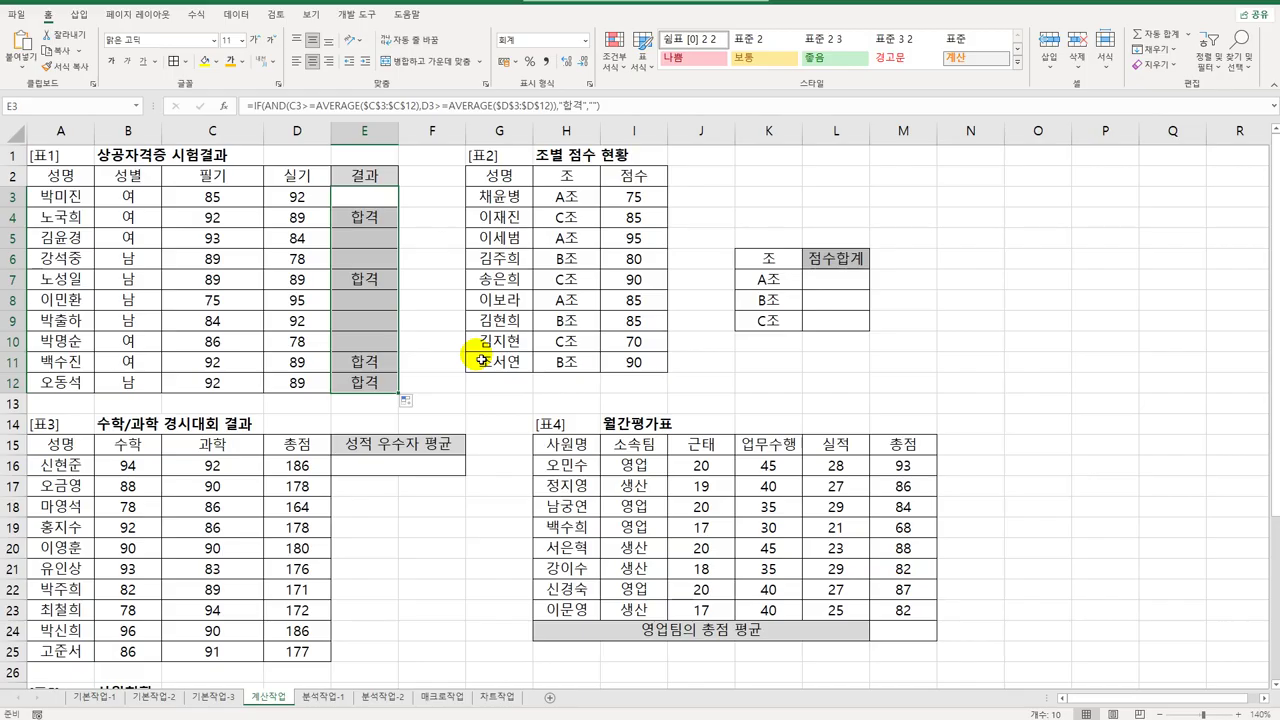
click(845, 279)
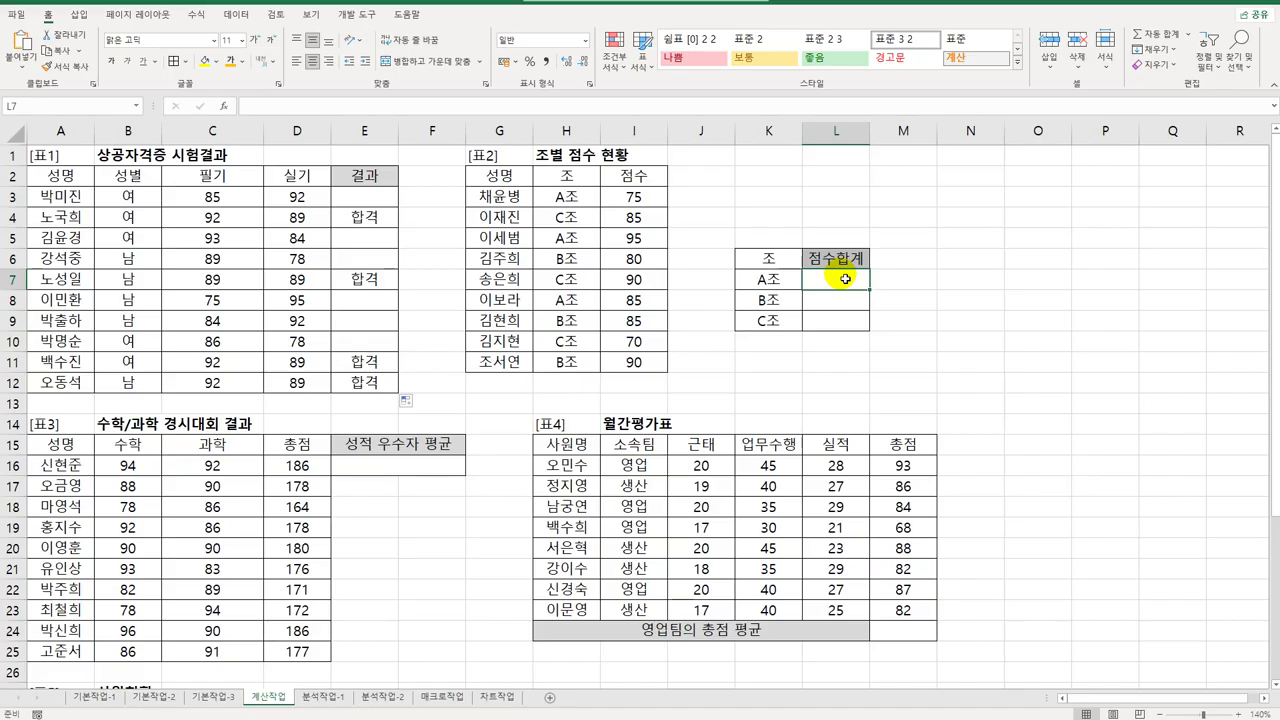
drag(845, 279, 846, 331)
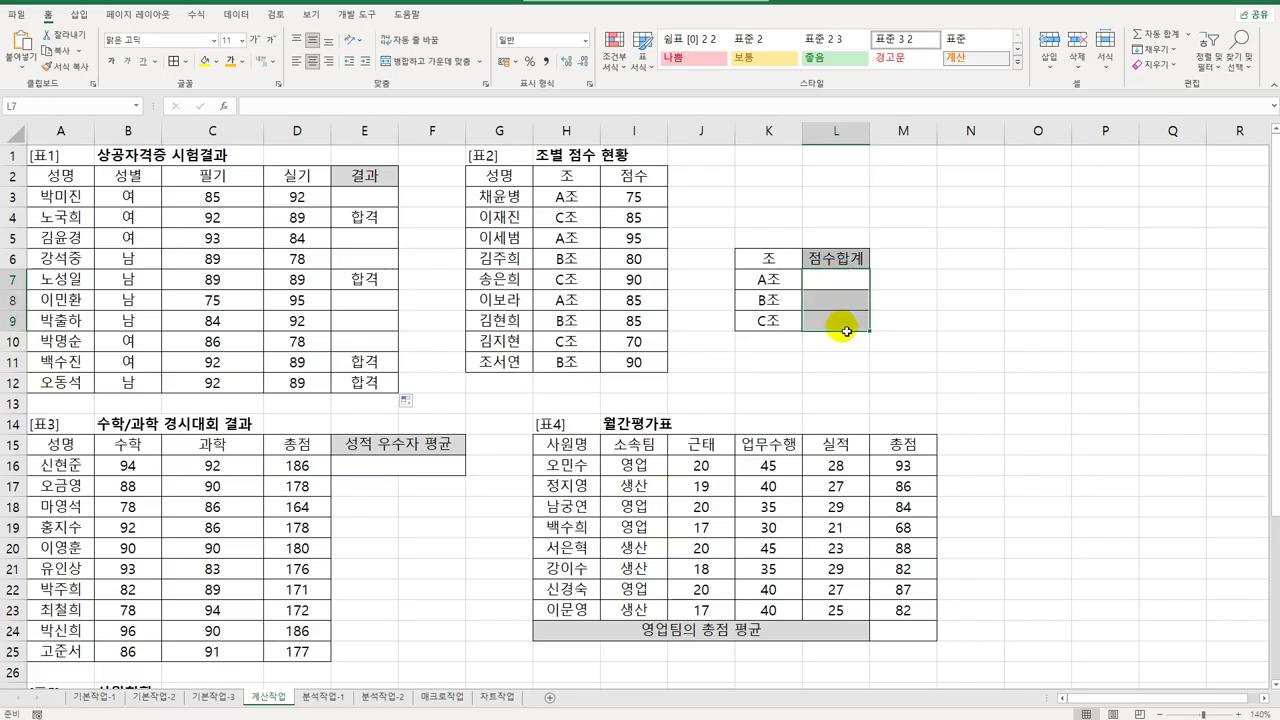
click(575, 196)
click(655, 201)
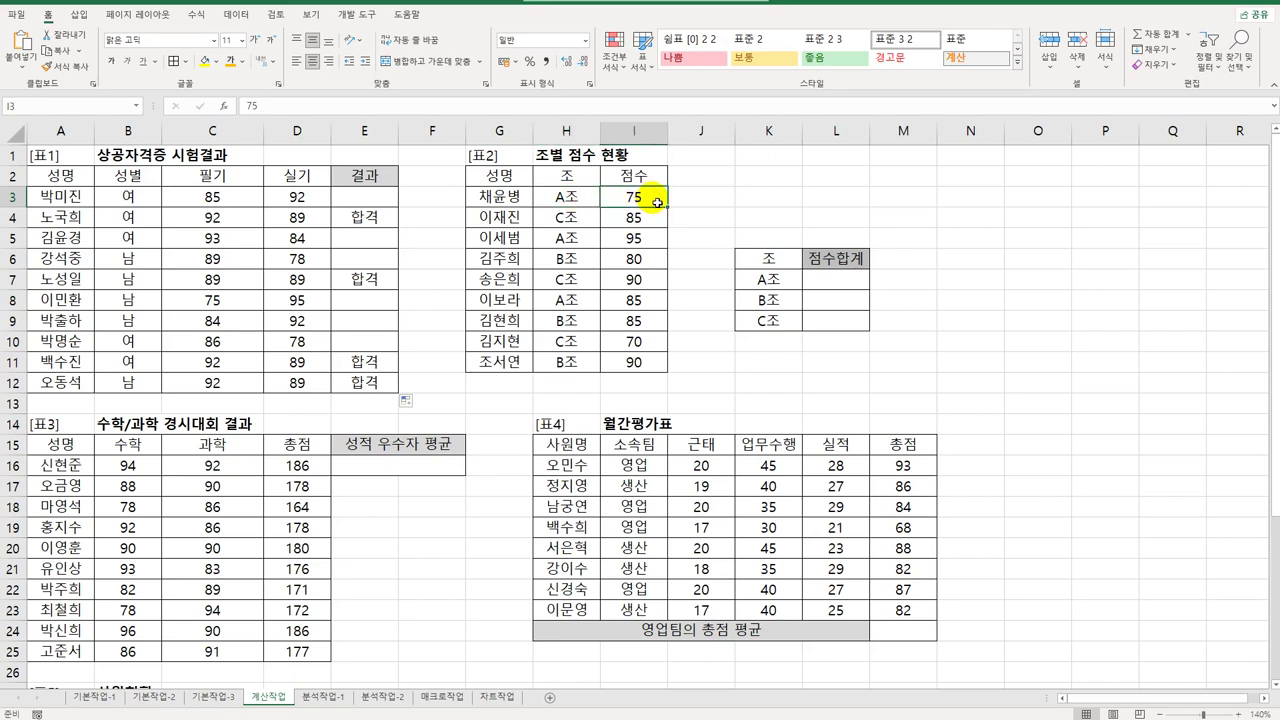
click(846, 289)
drag(846, 289, 846, 325)
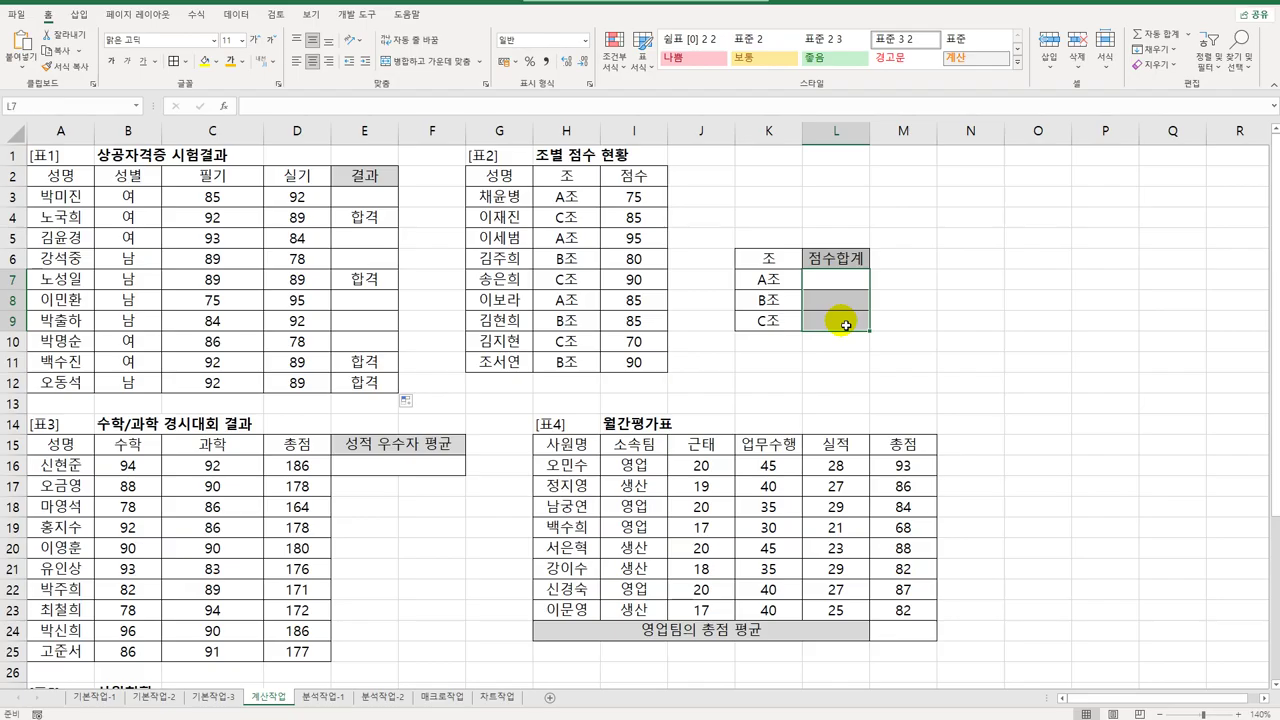
Step: In 점수합계 cell L7, begin a SUMIF formula with the 조 column $H$3:$H$11 as the absolute criteria range
click(837, 290)
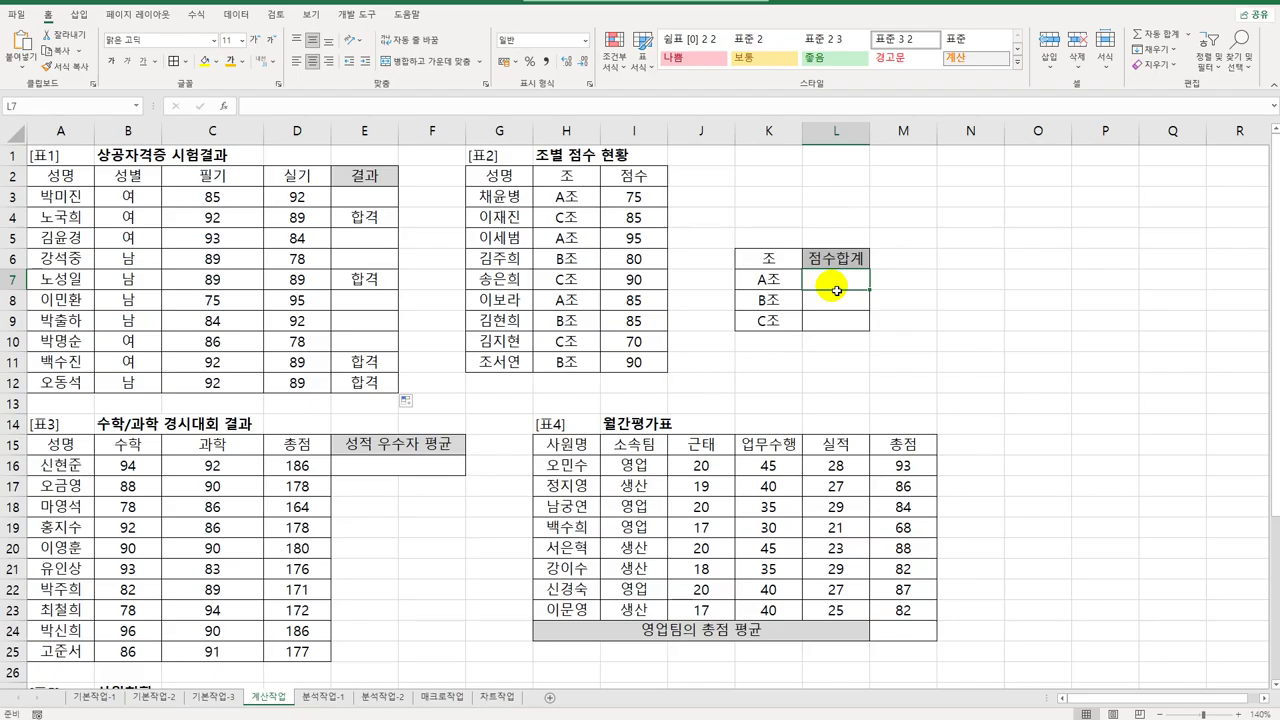
text(=너ㅡ)
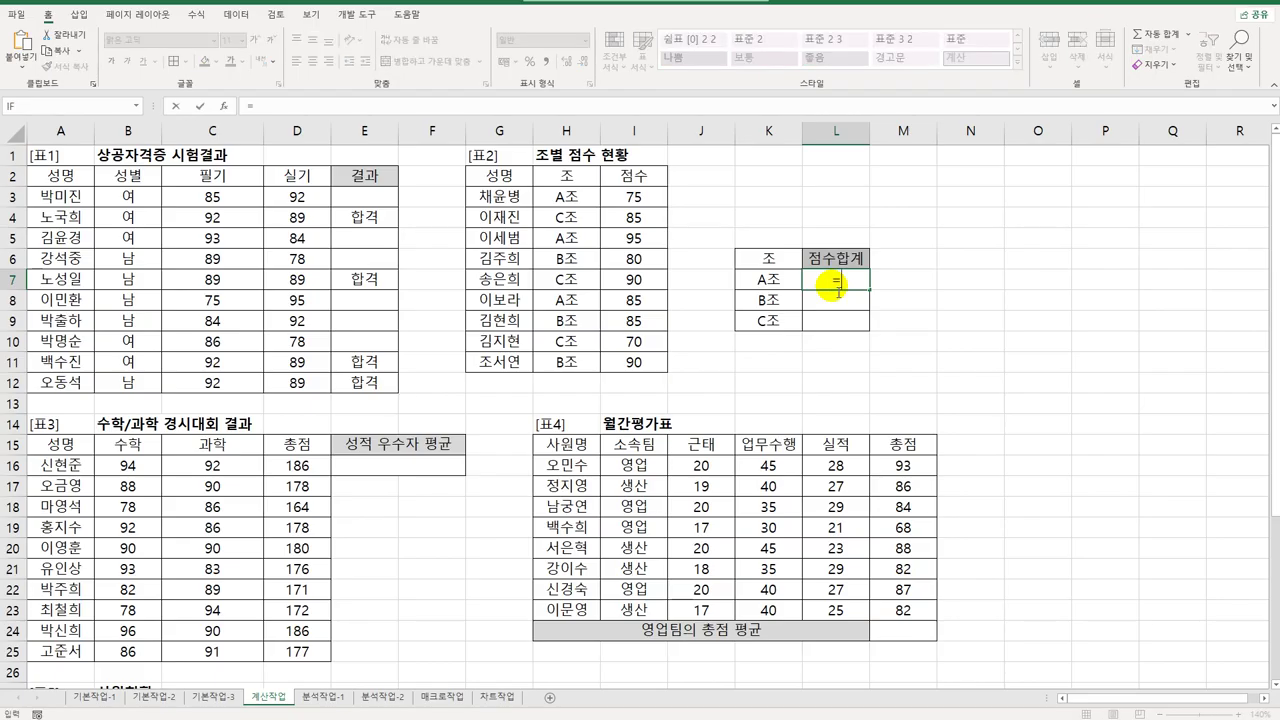
key(BackSpace)
key(BackSpace)
text(SUMIF()
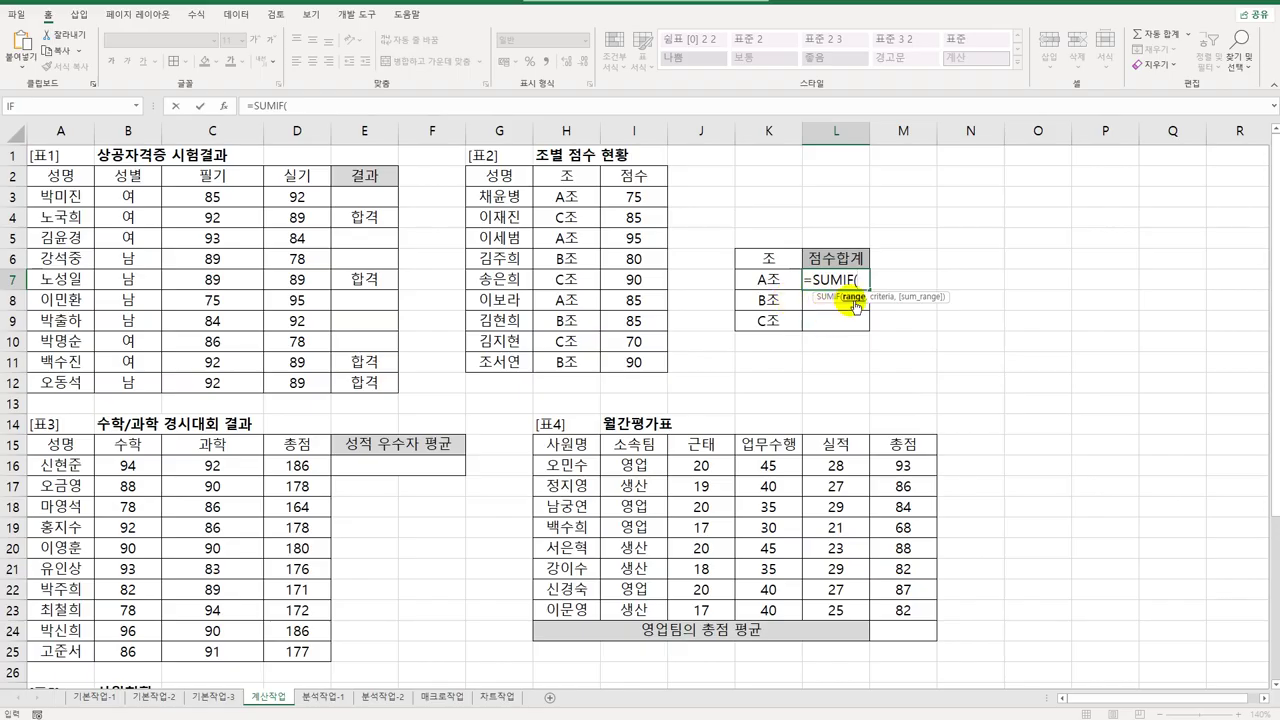
drag(572, 200, 568, 370)
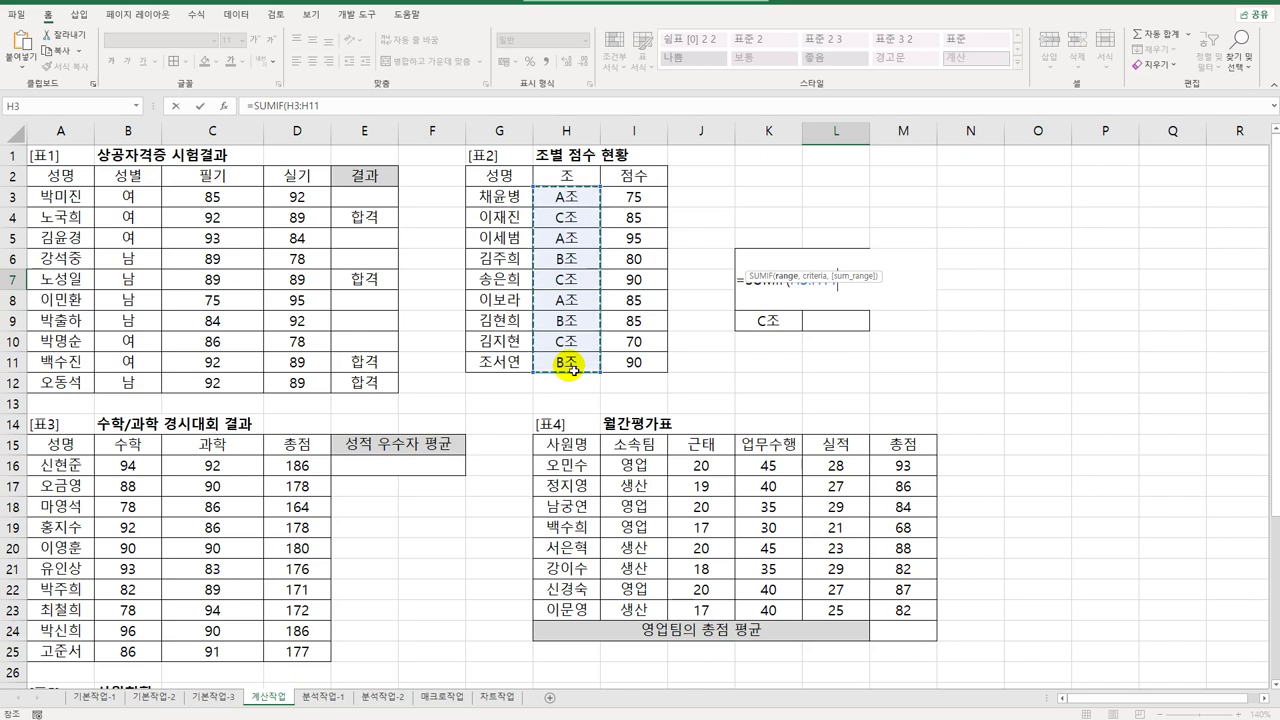
key(F4)
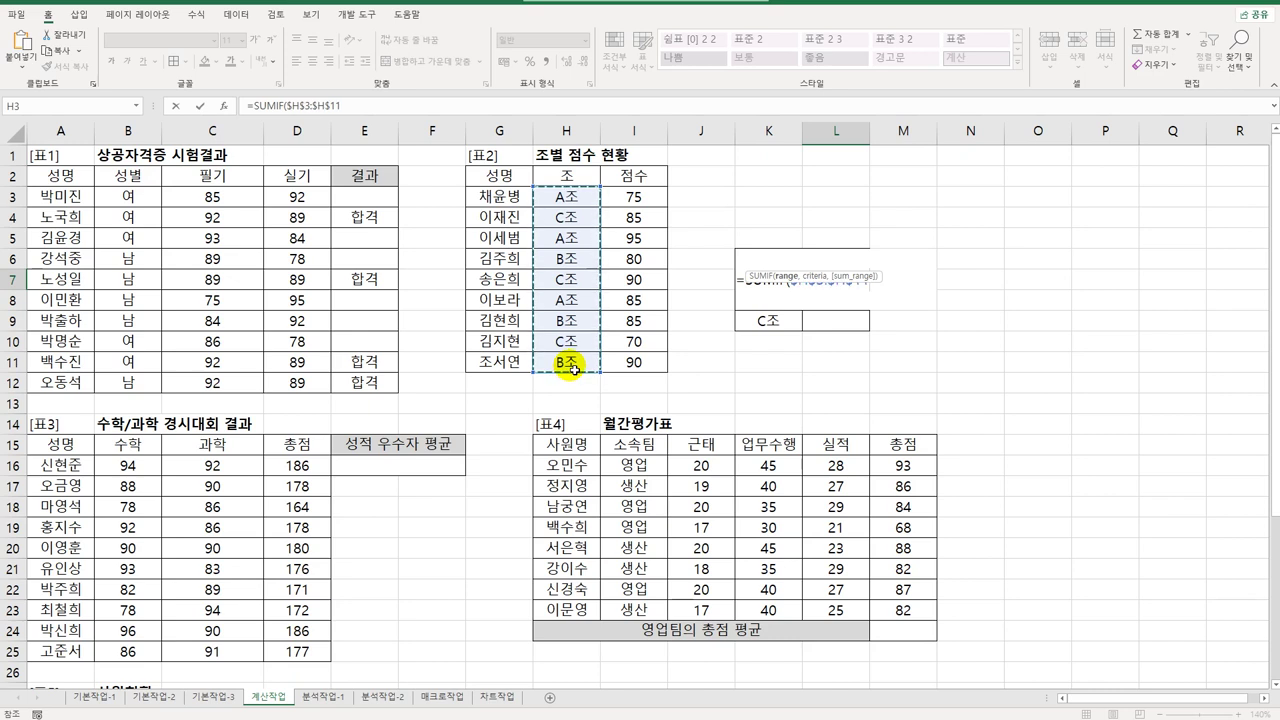
text(,)
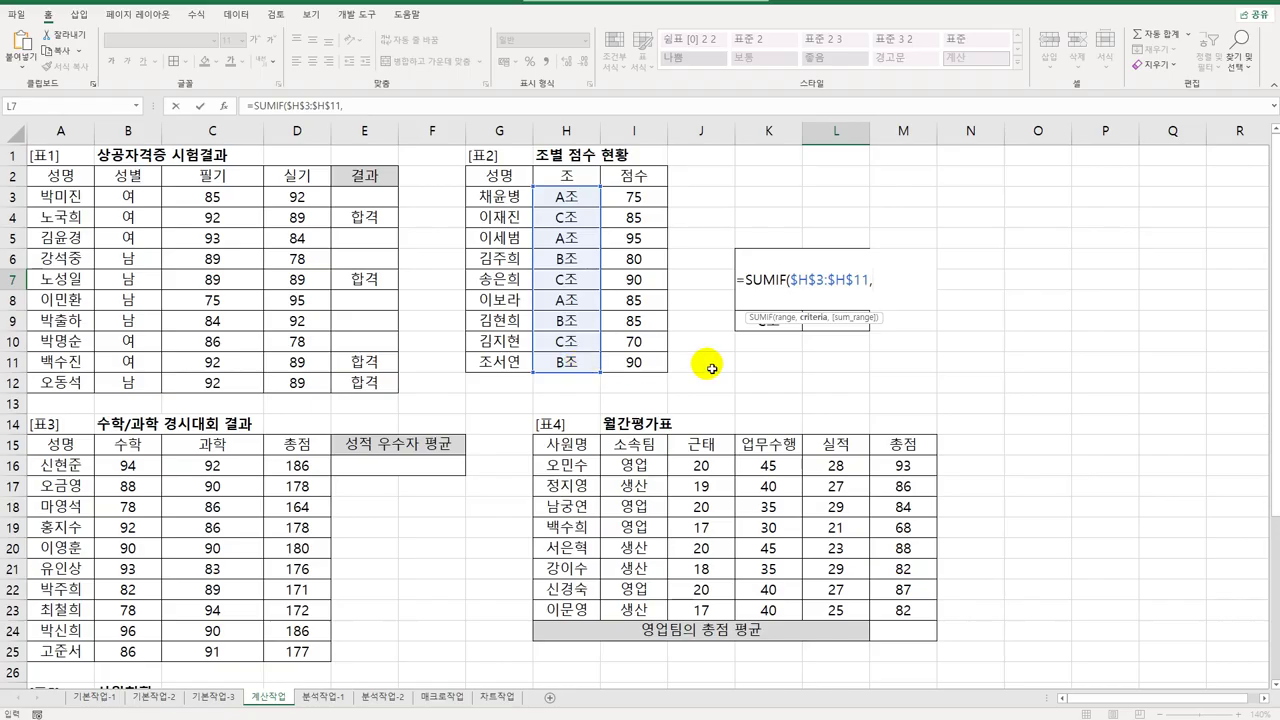
Step: Complete L7's SUMIF with criterion K7 and the absolute 점수 sum range $I$3:$I$11, and fill it down to L9
key(Left)
text(,)
drag(641, 190, 641, 362)
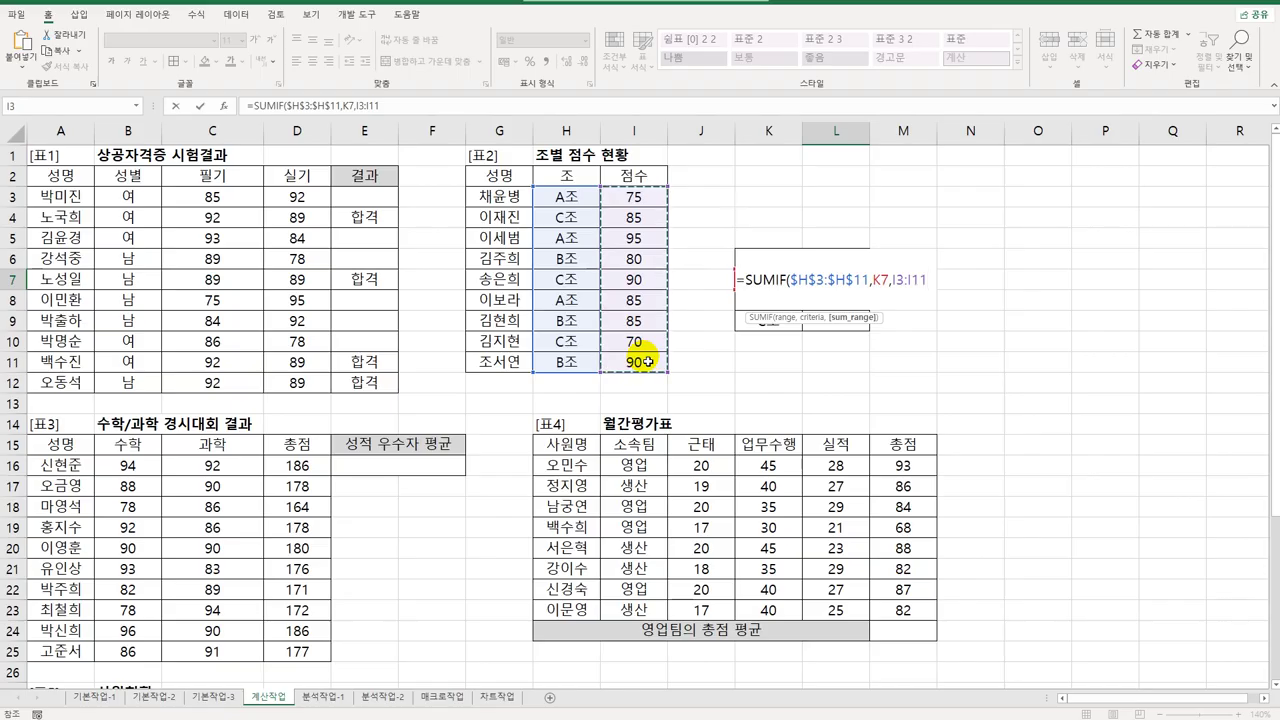
key(F4)
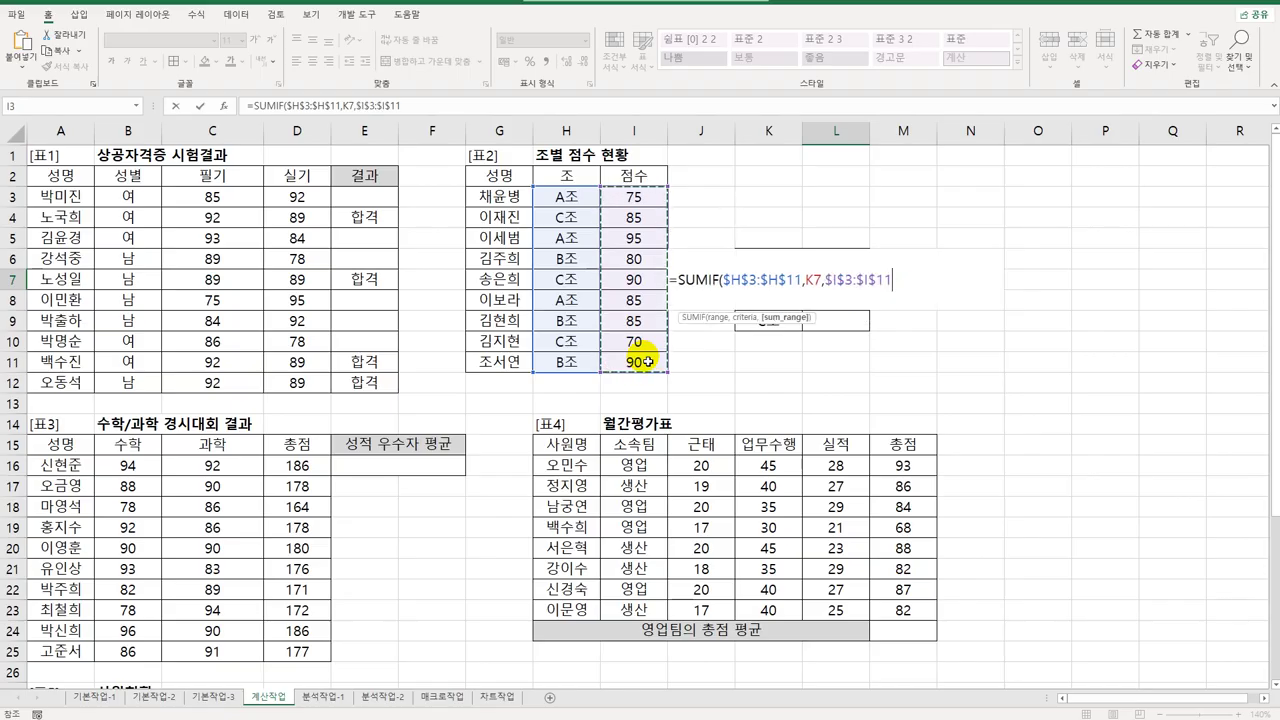
text())
key(Return)
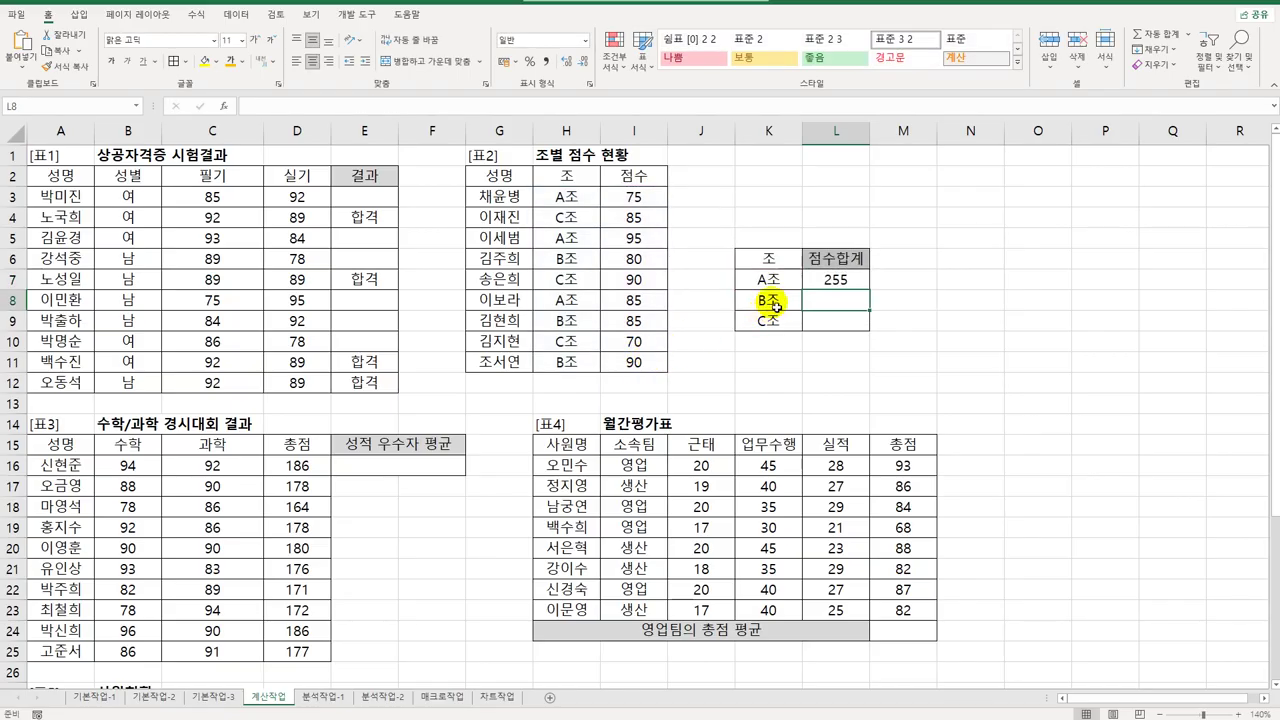
click(845, 282)
drag(868, 290, 872, 329)
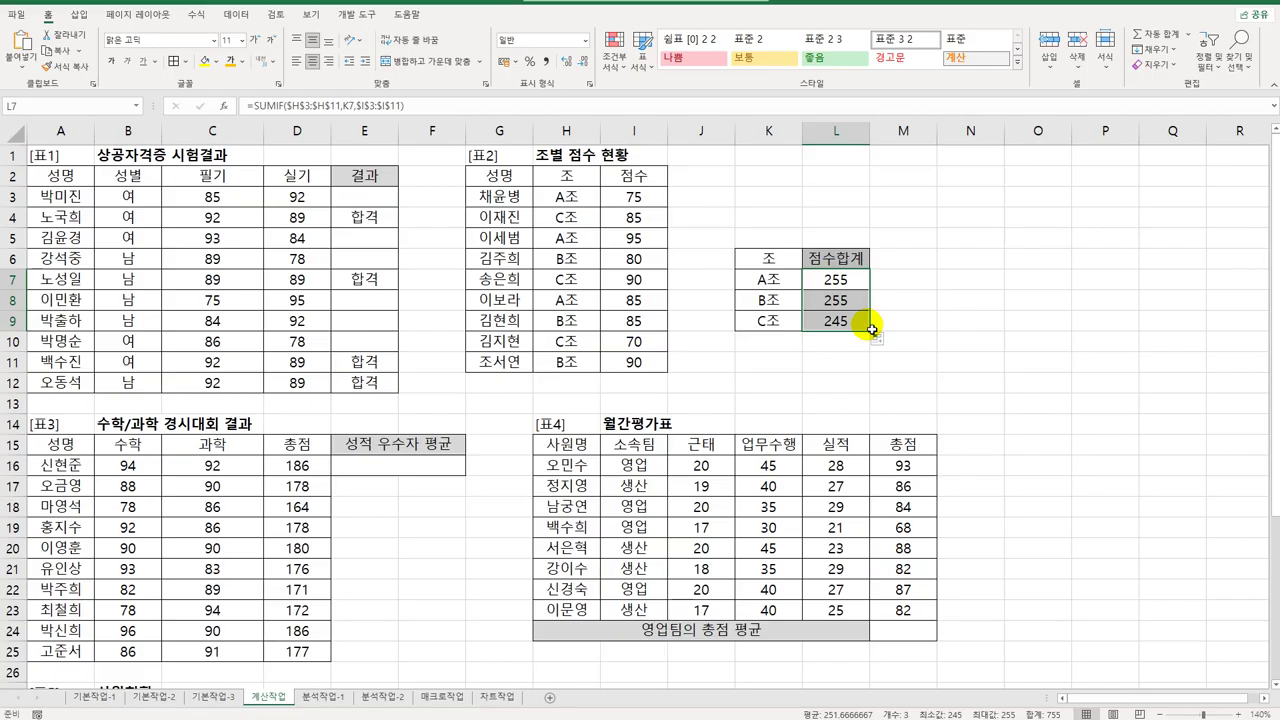
Step: In 성적 우수자 평균 cell E16, begin an AVERAGEIFS formula with the 총점 column D16:D25 as the average range
click(399, 472)
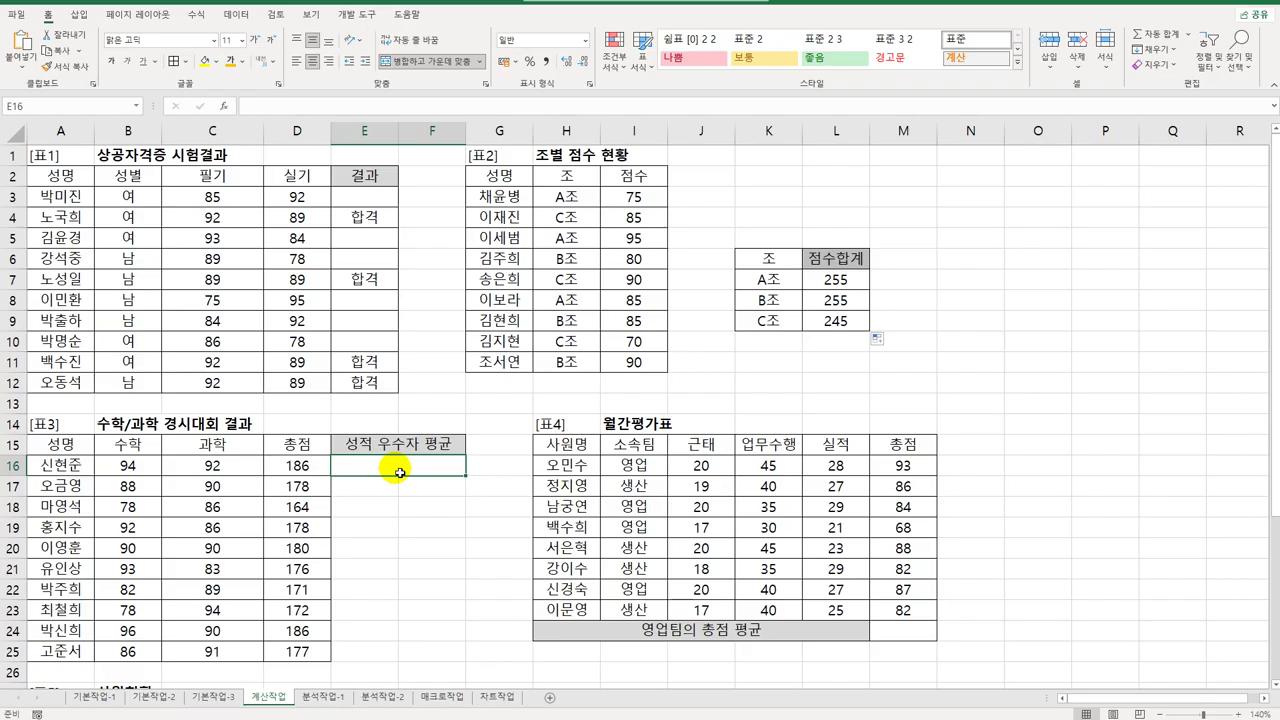
text(=av)
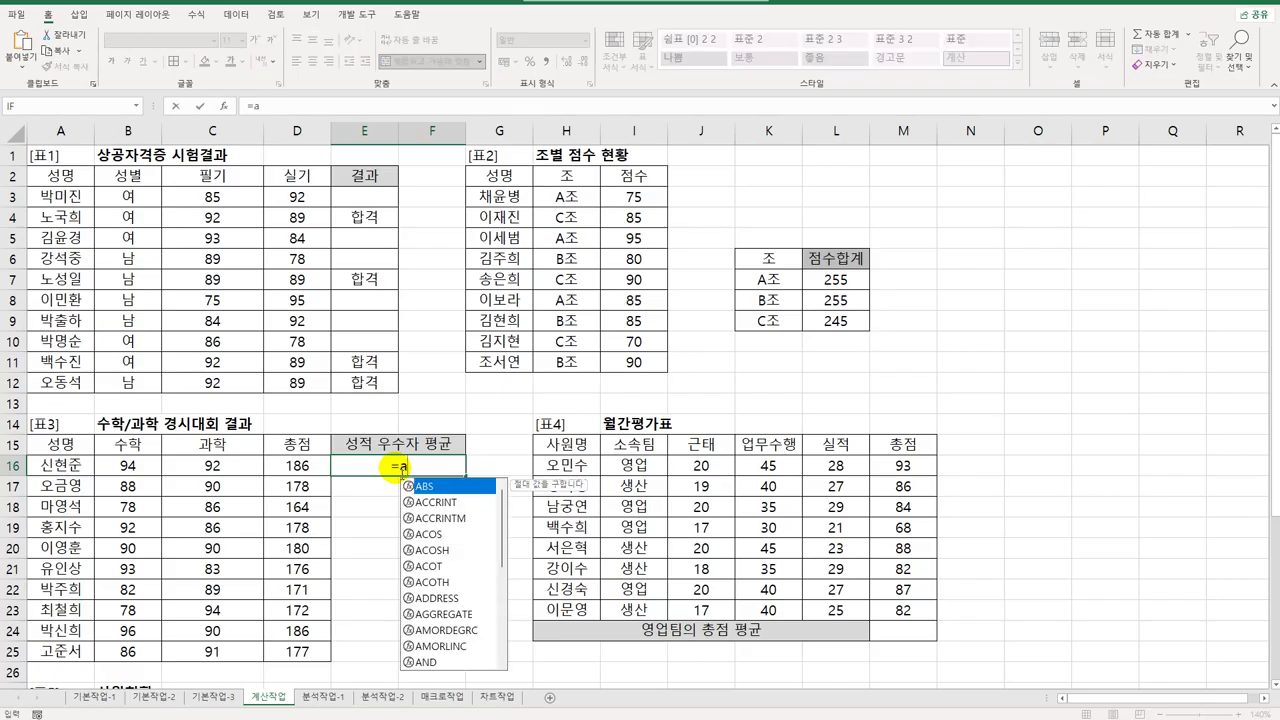
key(Down)
key(Down)
key(Down)
key(Down)
key(Tab)
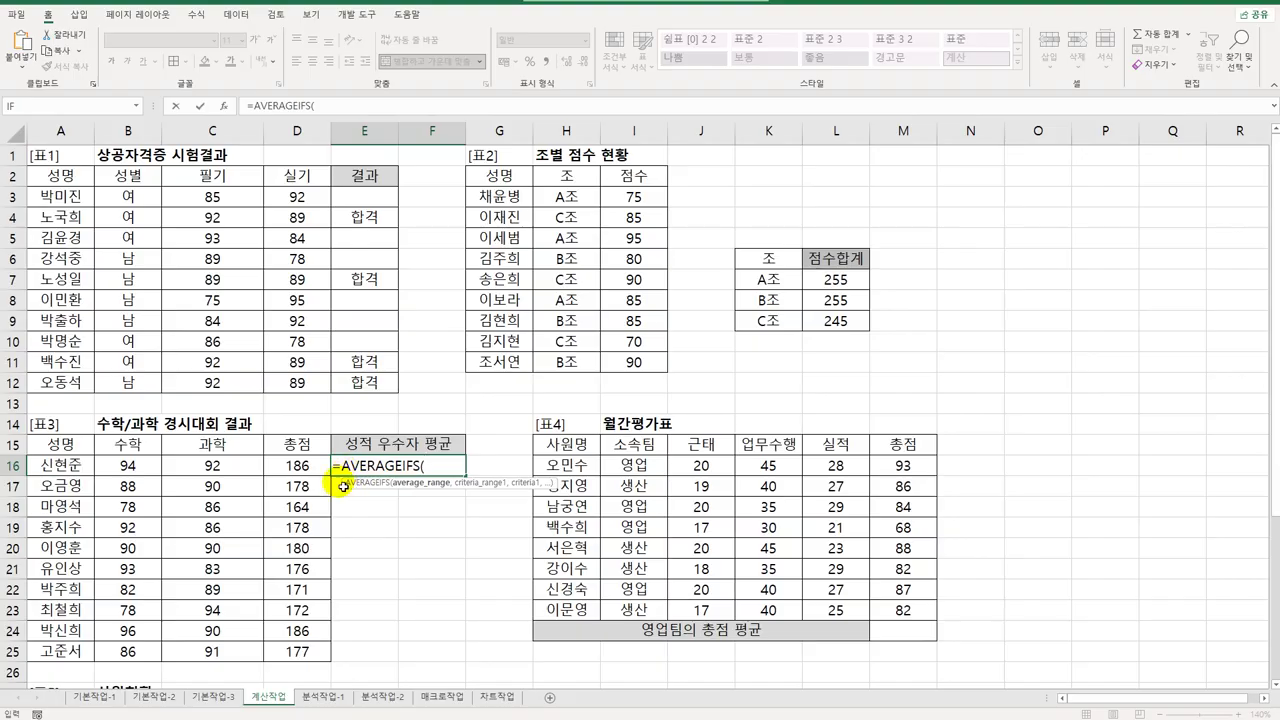
drag(310, 466, 286, 653)
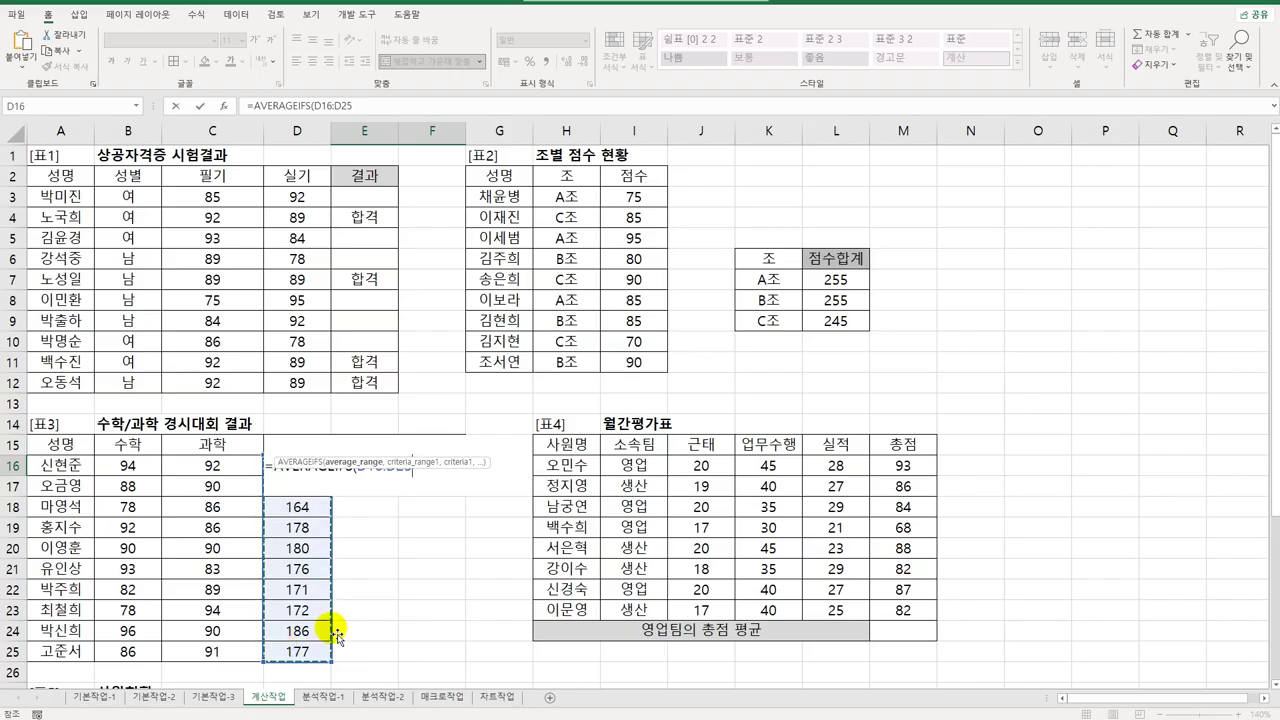
text(,)
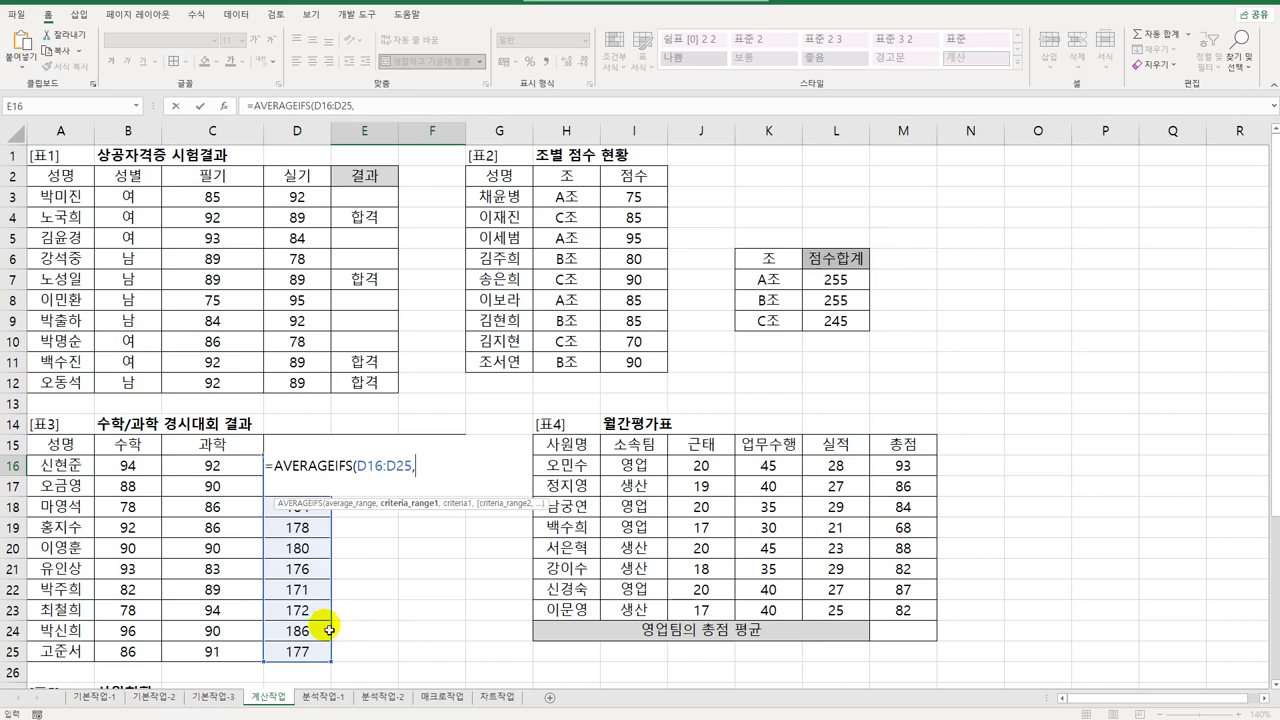
Step: Add the first AVERAGEIFS condition in E16: 수학 range B16:B25 with the criterion ">=90"
click(135, 470)
drag(137, 476, 126, 640)
text(,)
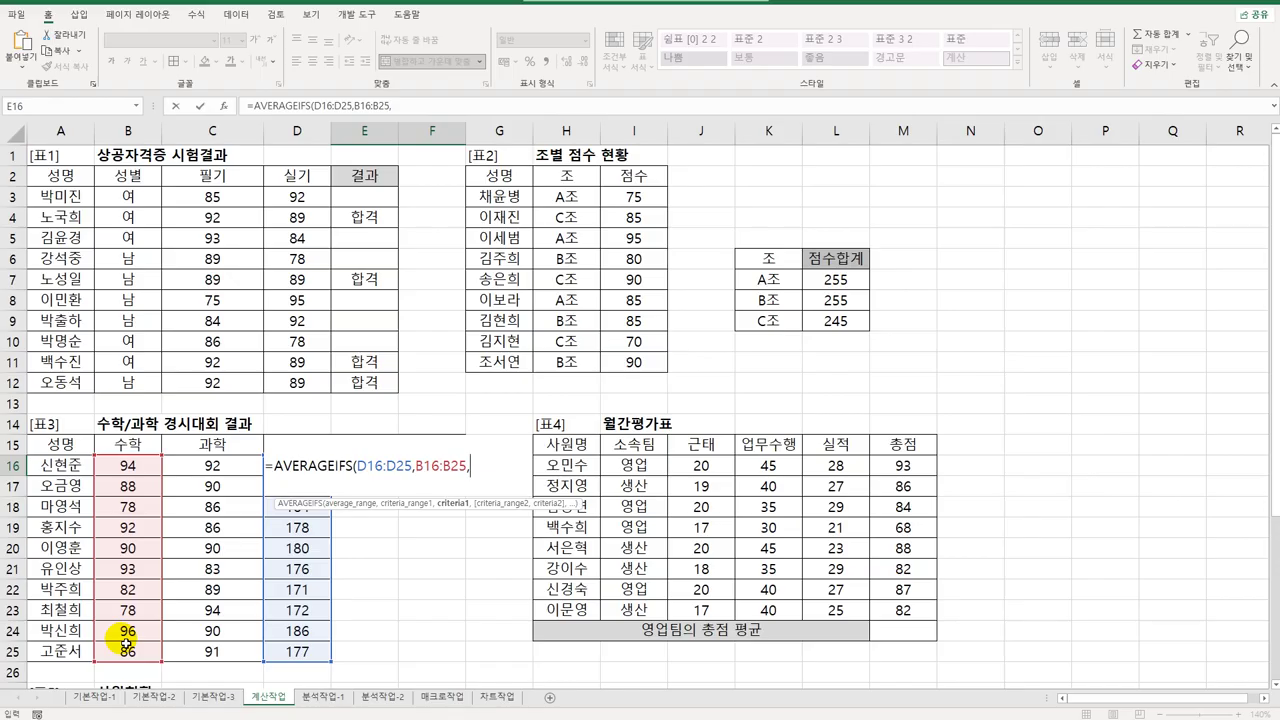
text(">=90",)
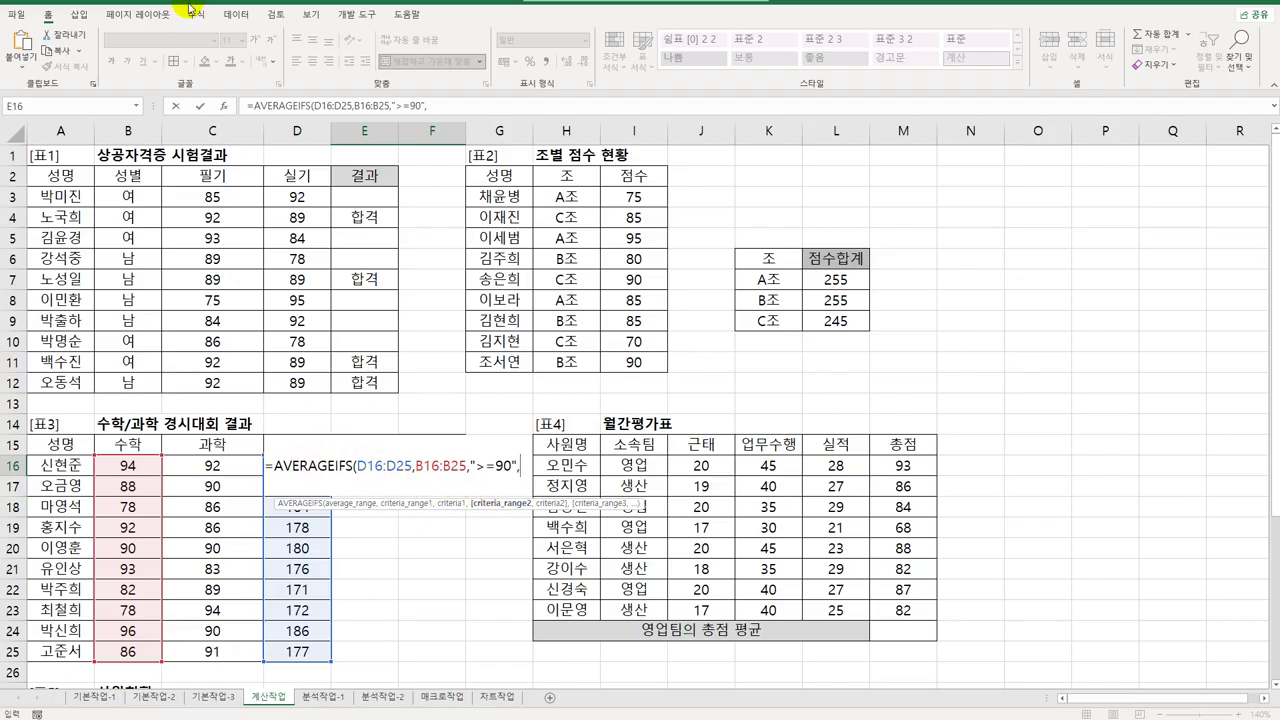
Step: Through the function arguments, add 과학 range C16:C25 with criterion >=90 as E16's second condition and finish the formula
click(222, 104)
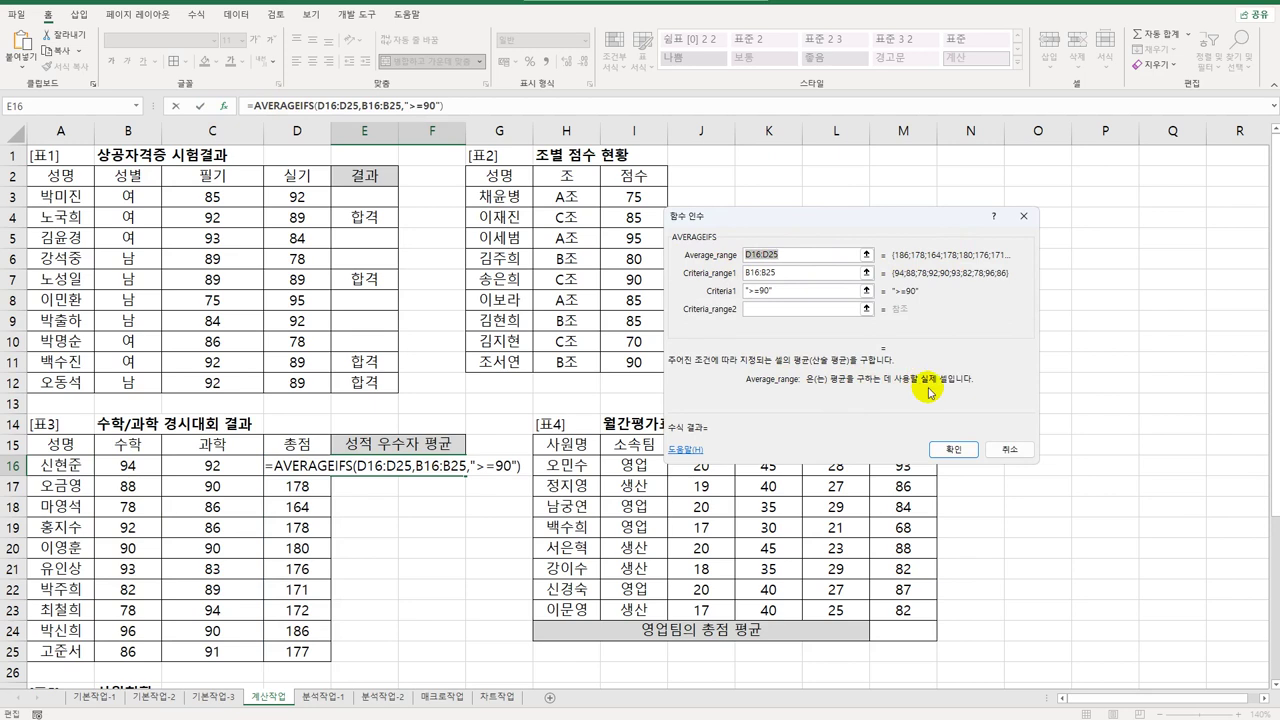
click(798, 255)
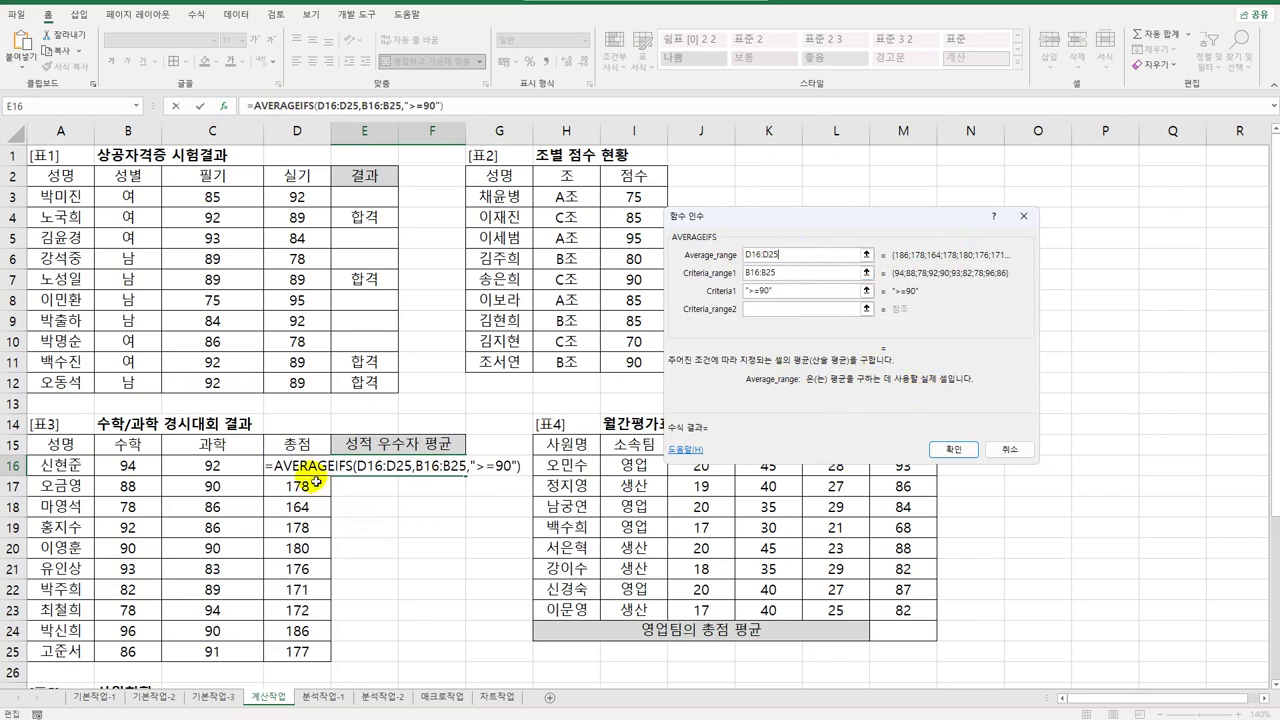
click(790, 274)
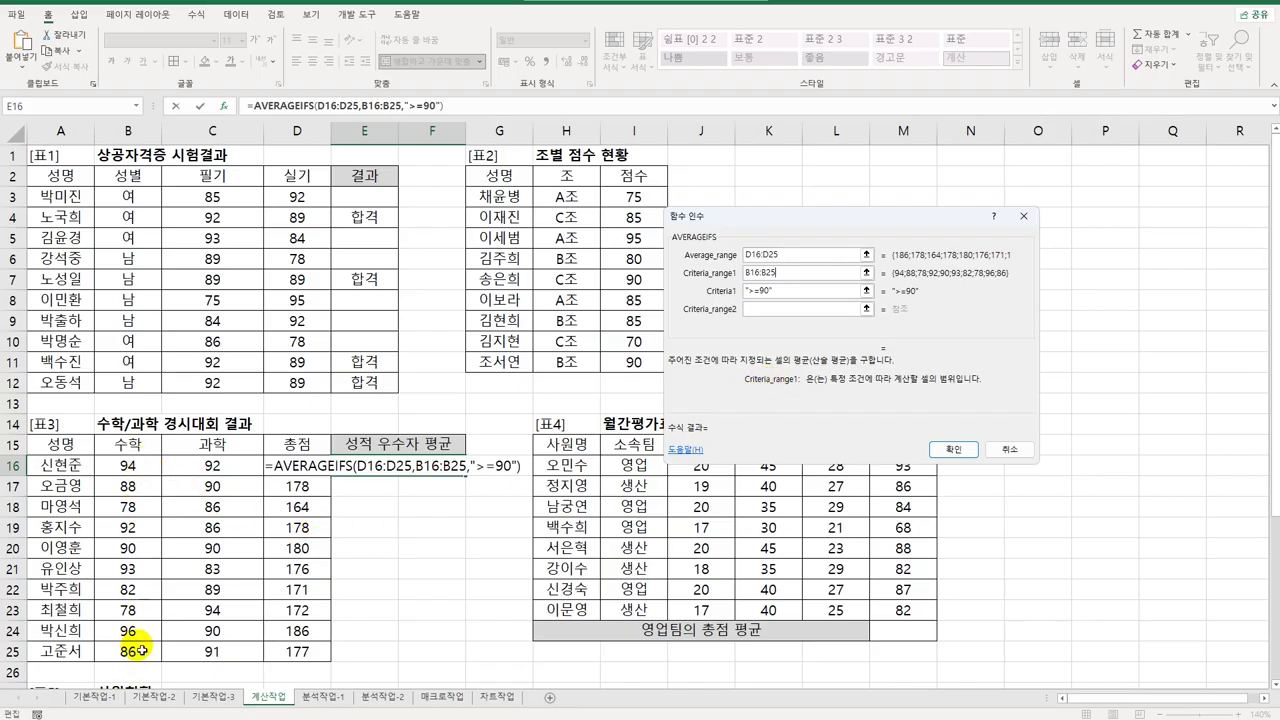
click(786, 292)
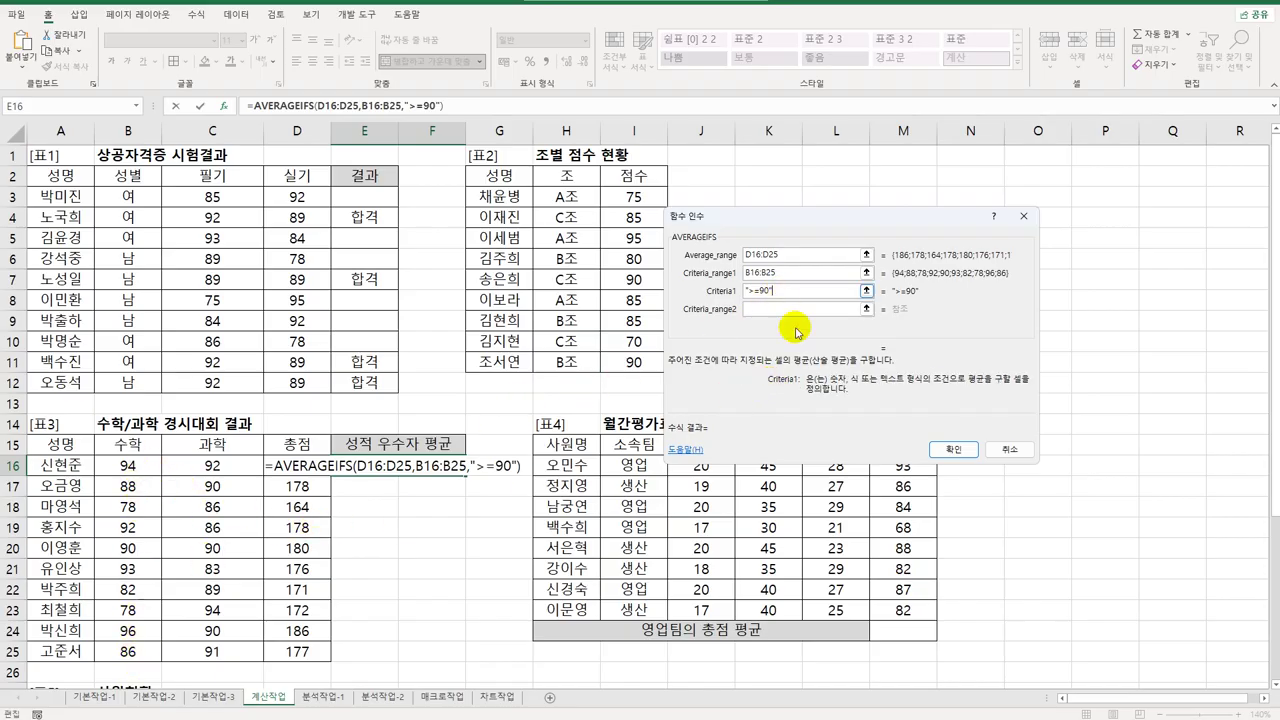
click(788, 316)
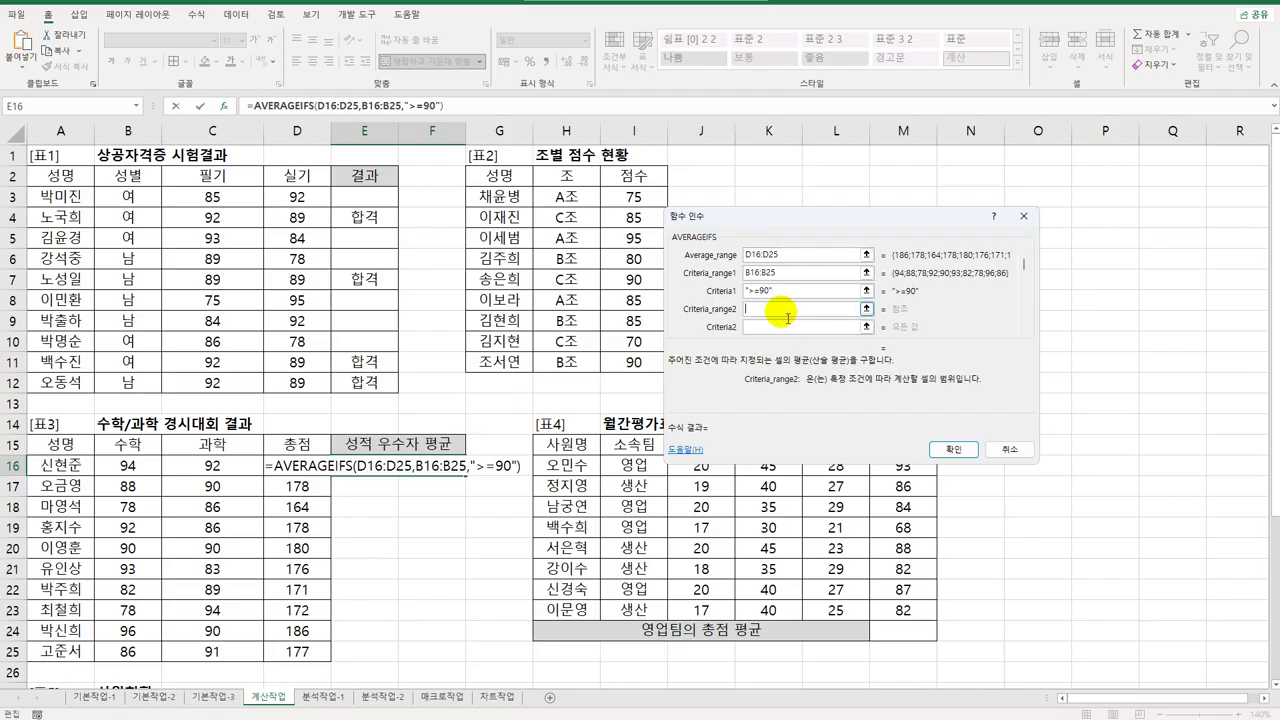
click(240, 472)
drag(240, 472, 240, 652)
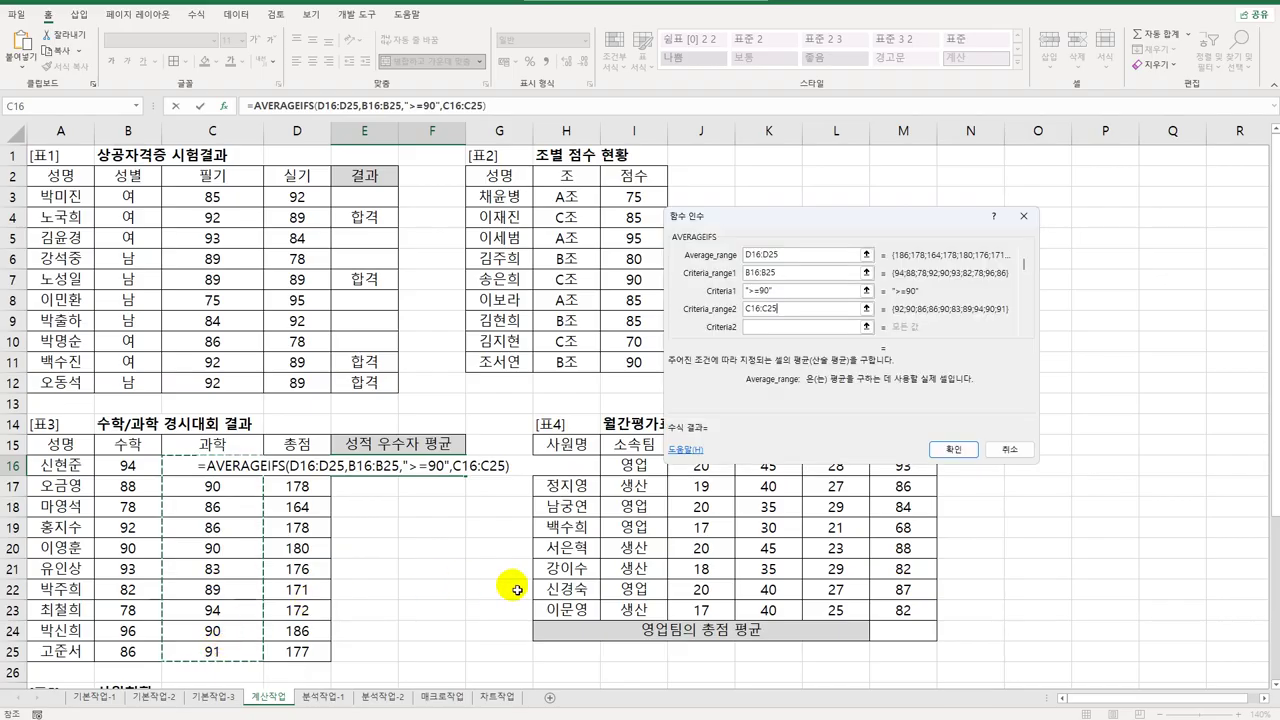
click(773, 327)
text(>=90)
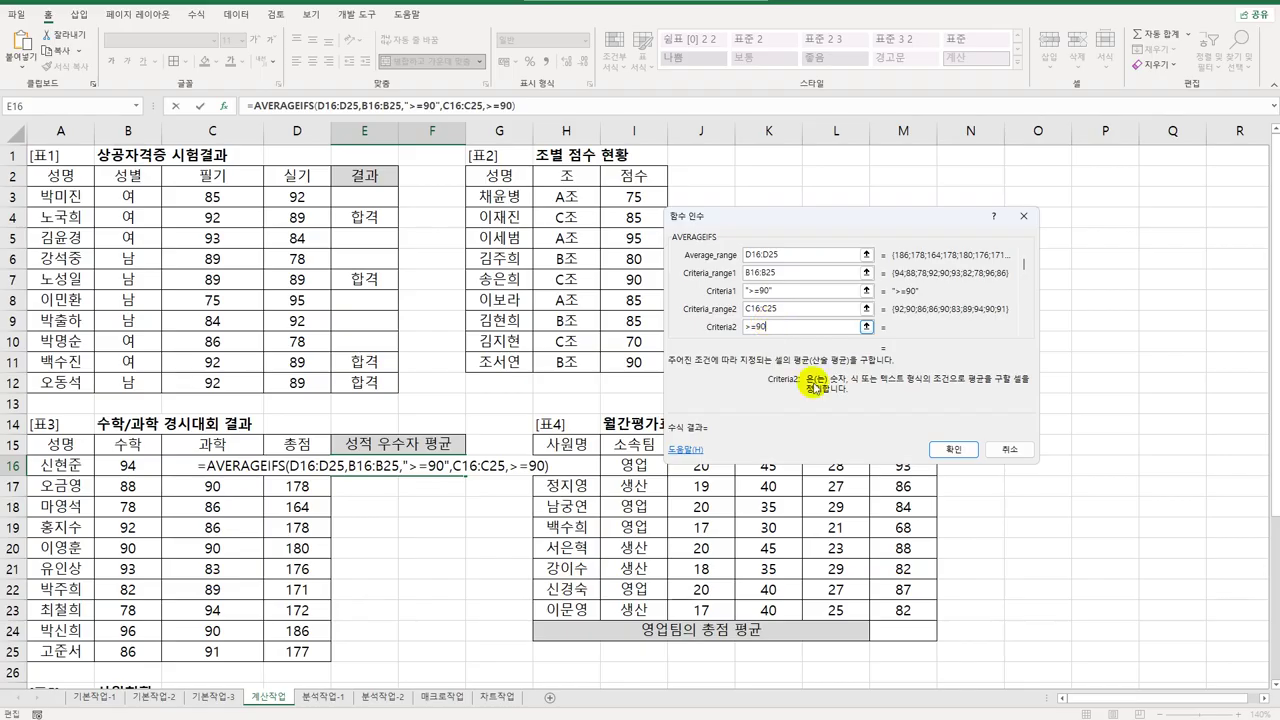
click(955, 450)
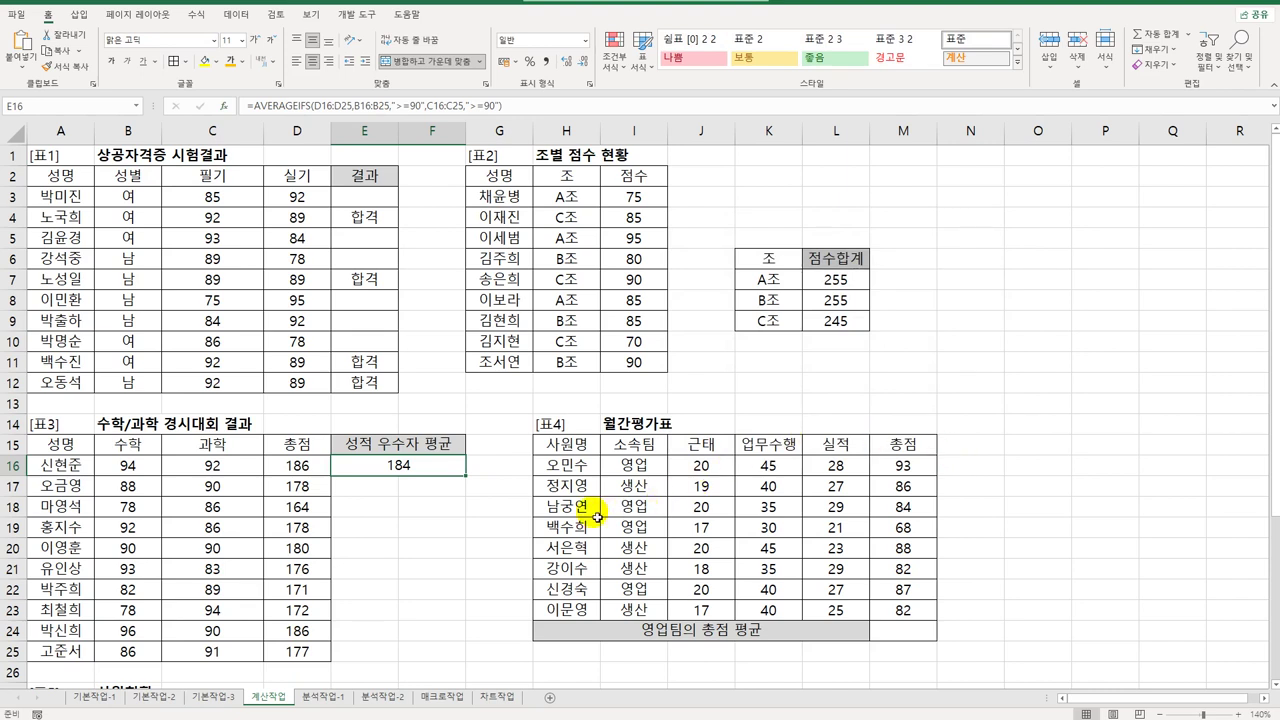
Step: Append &"점" to the AVERAGEIFS formula in E16
double_click(425, 465)
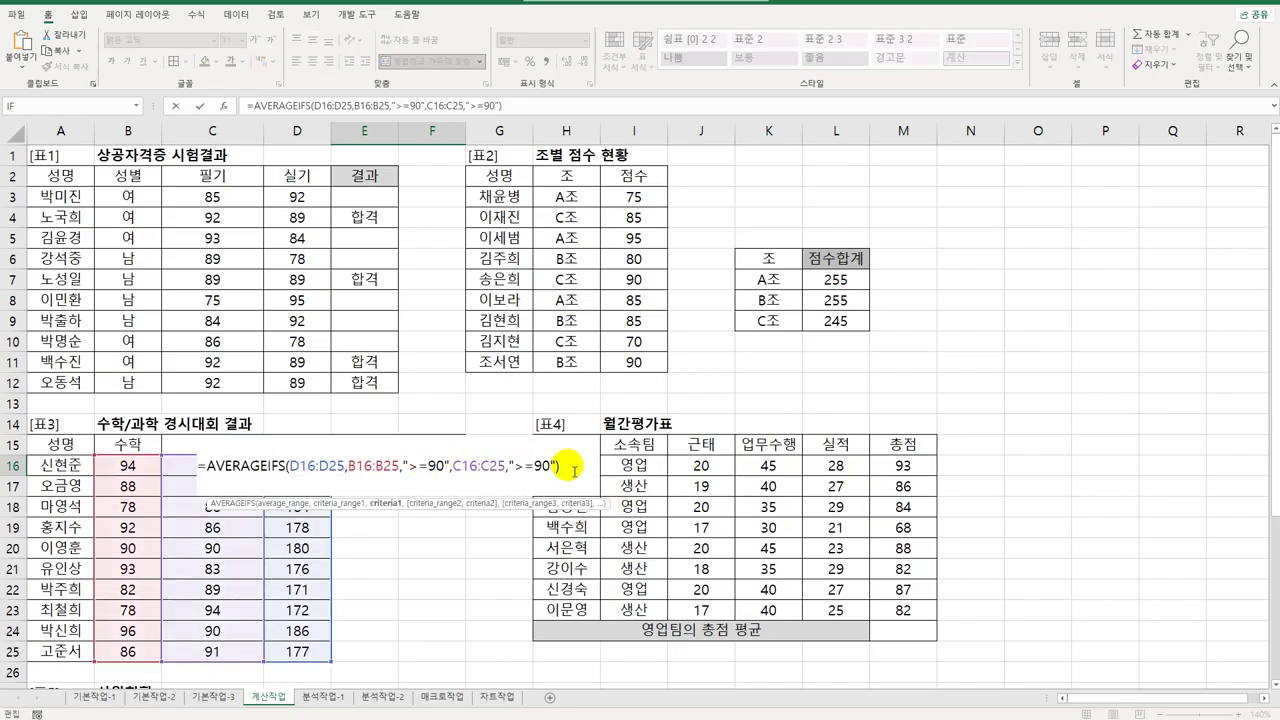
text(&"점")
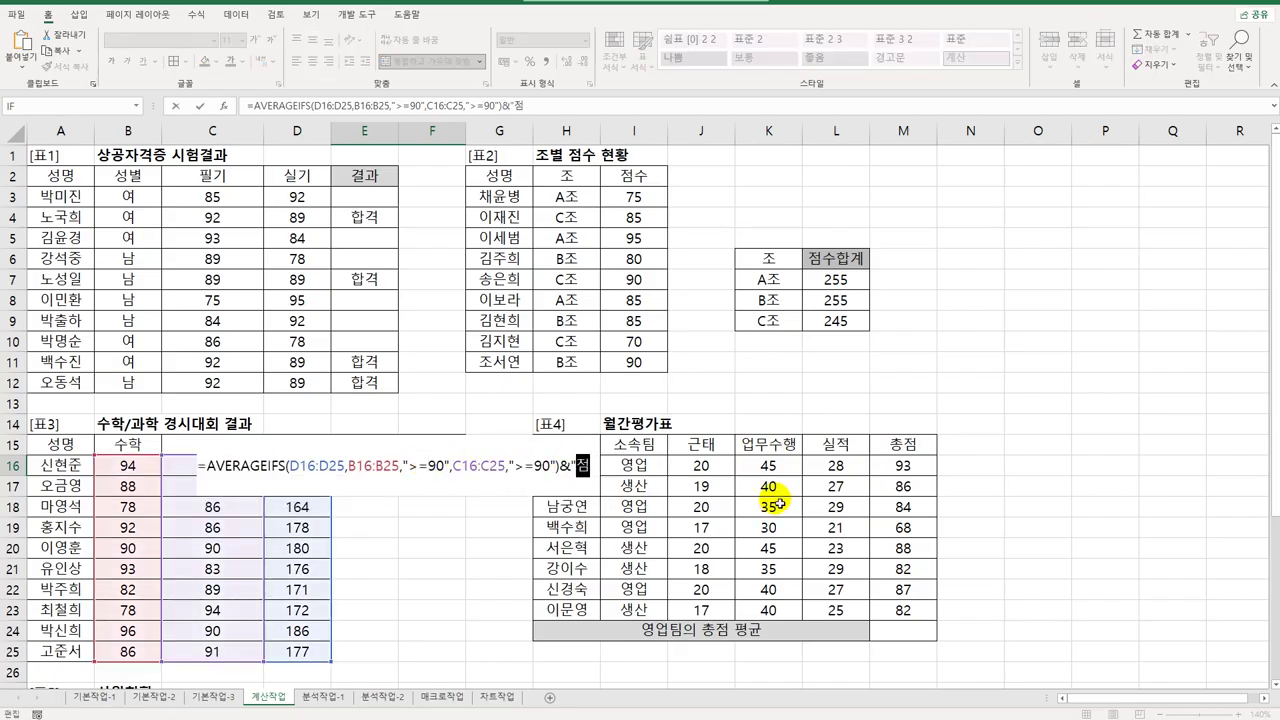
key(Return)
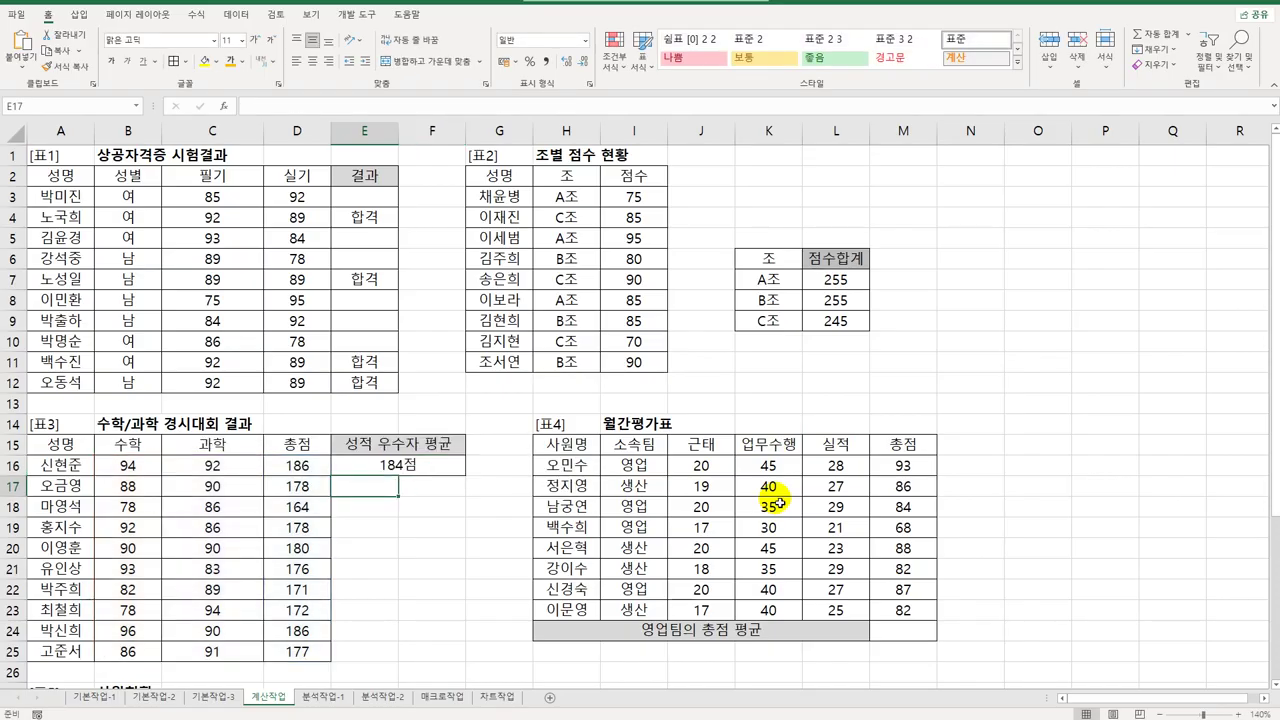
Step: In 영업팀의 총점 평균 cell M24, begin an AVERAGEIF formula with the 소속팀 column I16:I23 as the criteria range
click(910, 630)
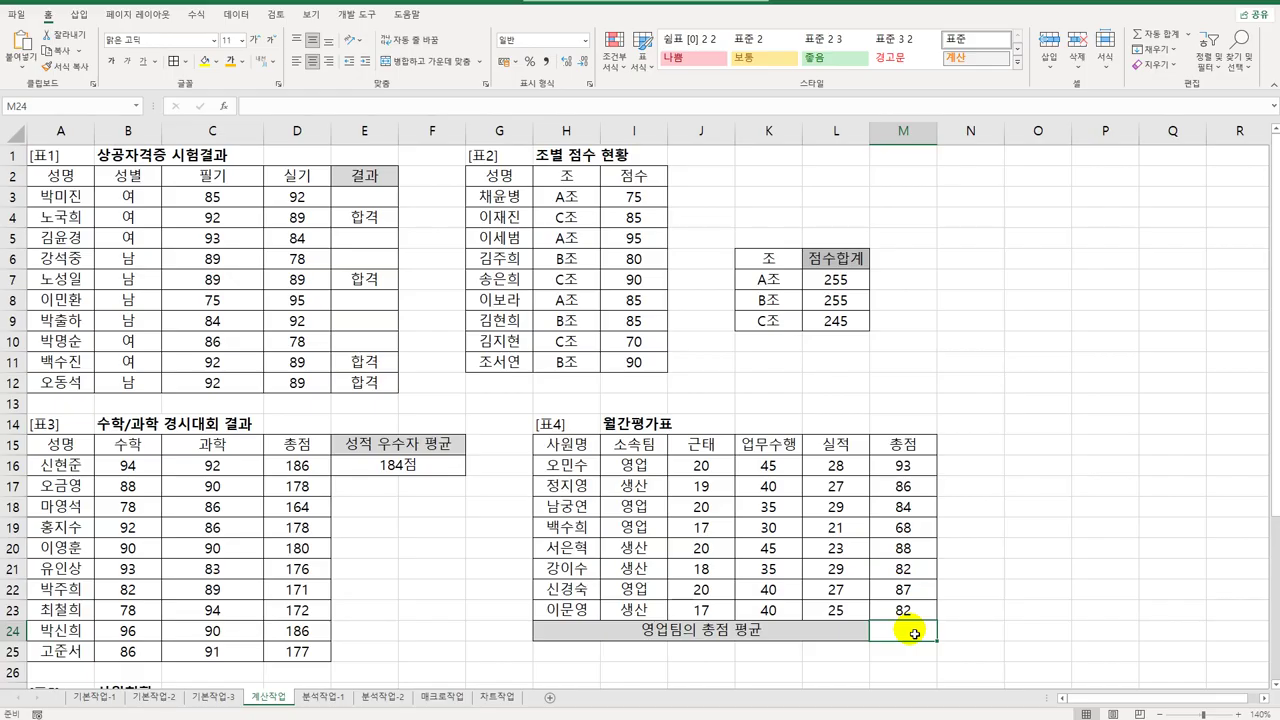
text(=)
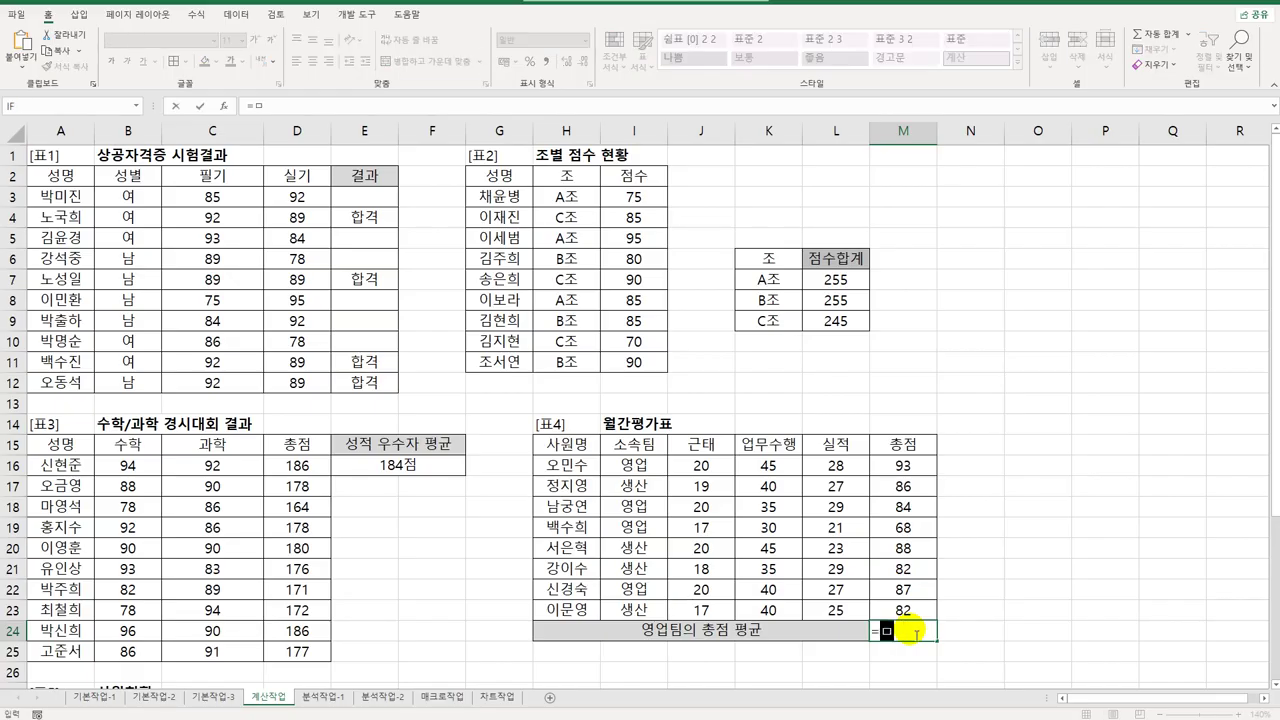
text(av)
key(Down)
key(Down)
key(Down)
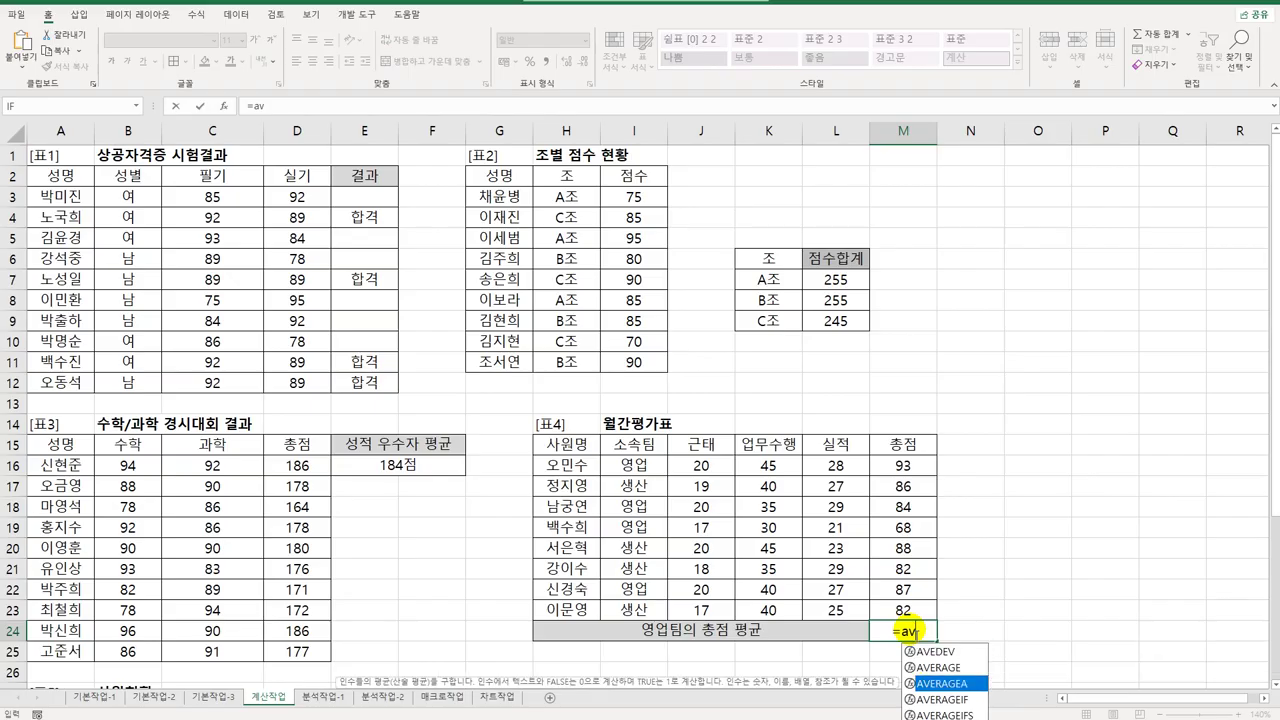
key(Tab)
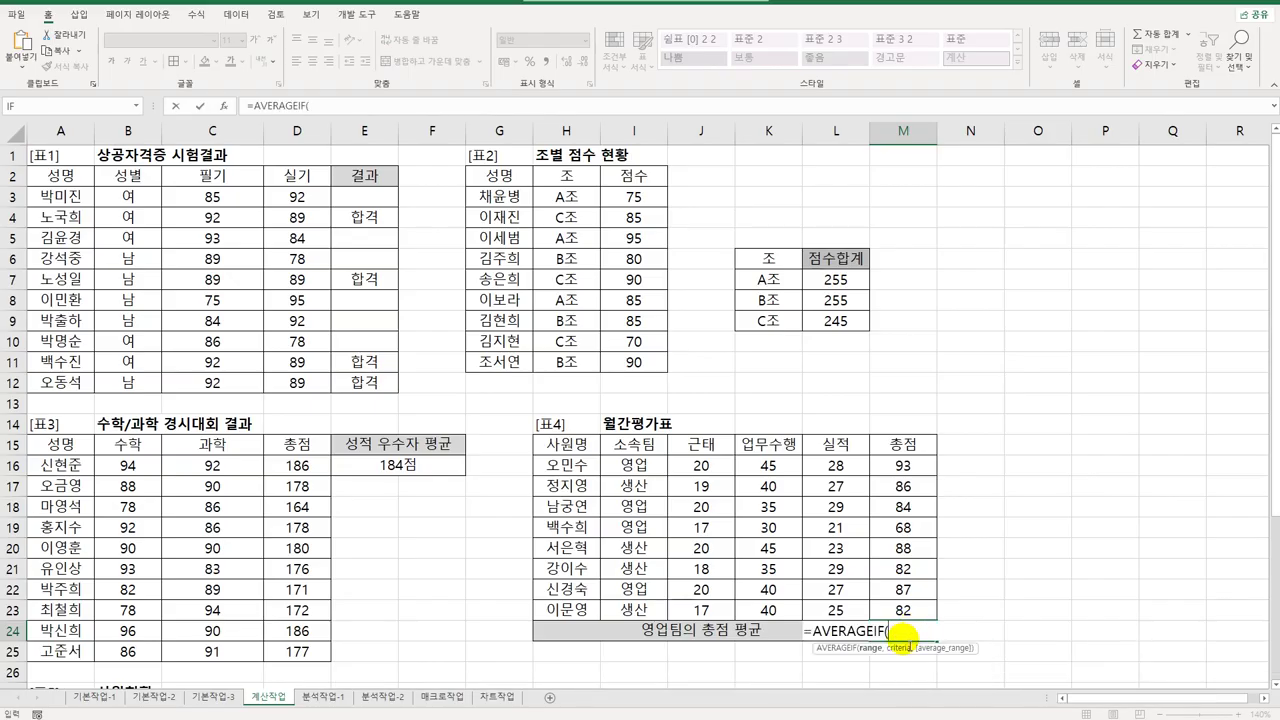
drag(636, 465, 641, 608)
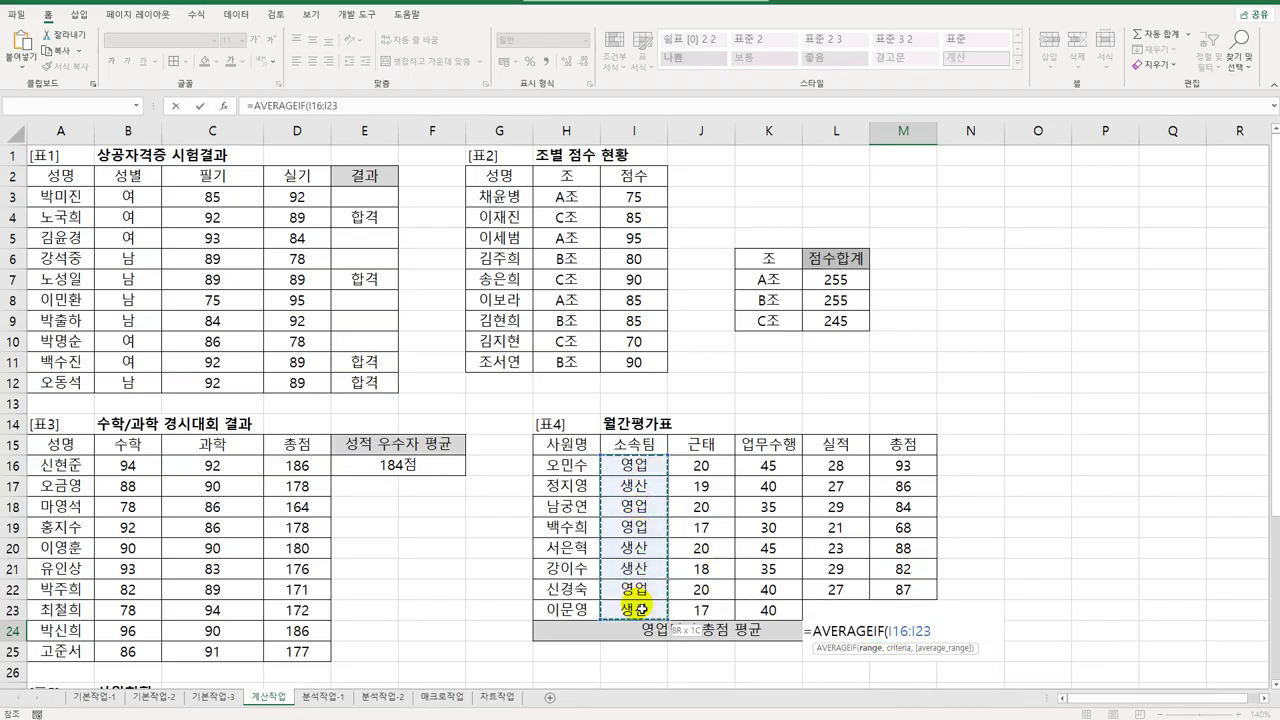
Step: Complete M24's AVERAGEIF with the criterion "영업" and the 총점 average range M16:M23
text(,")
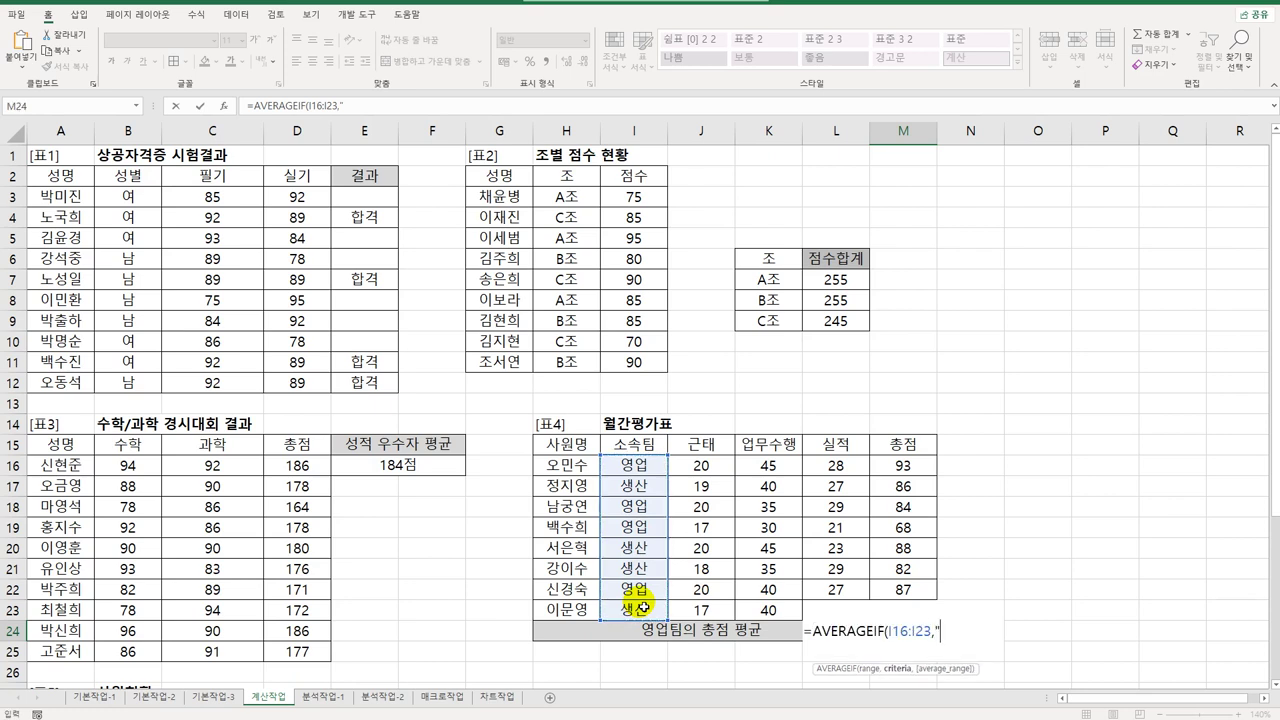
text(영업",)
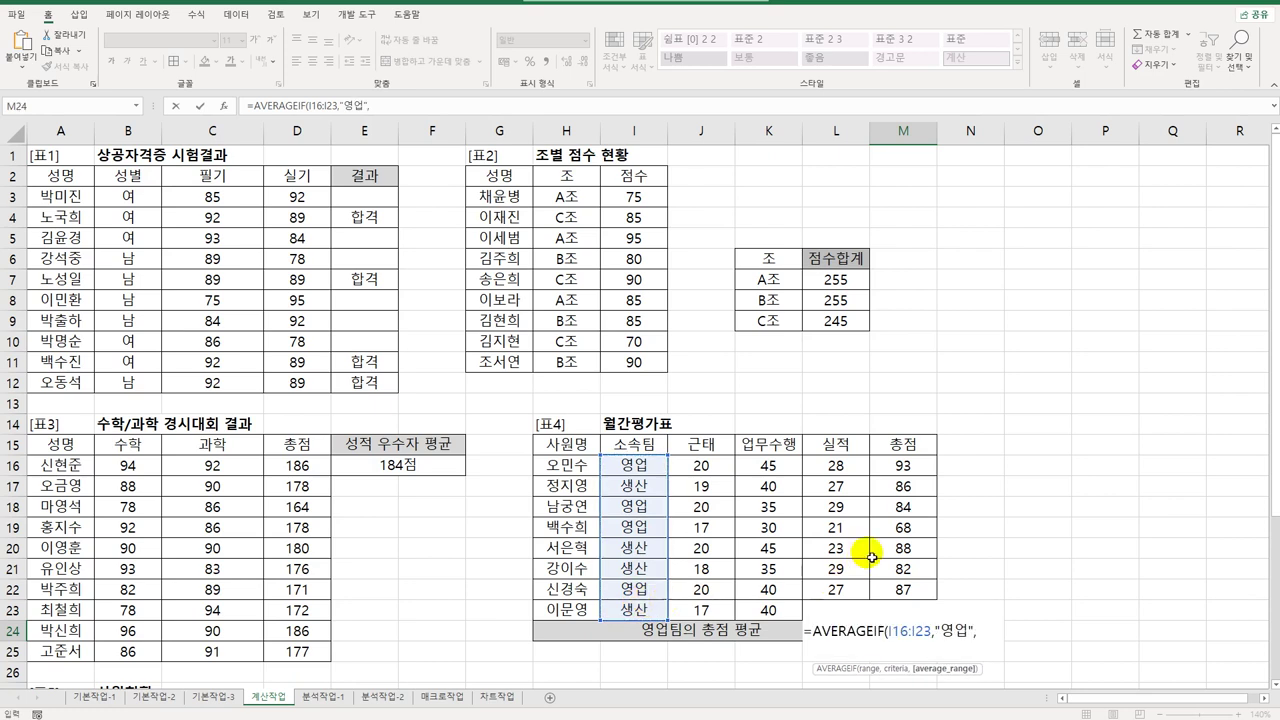
drag(900, 465, 889, 622)
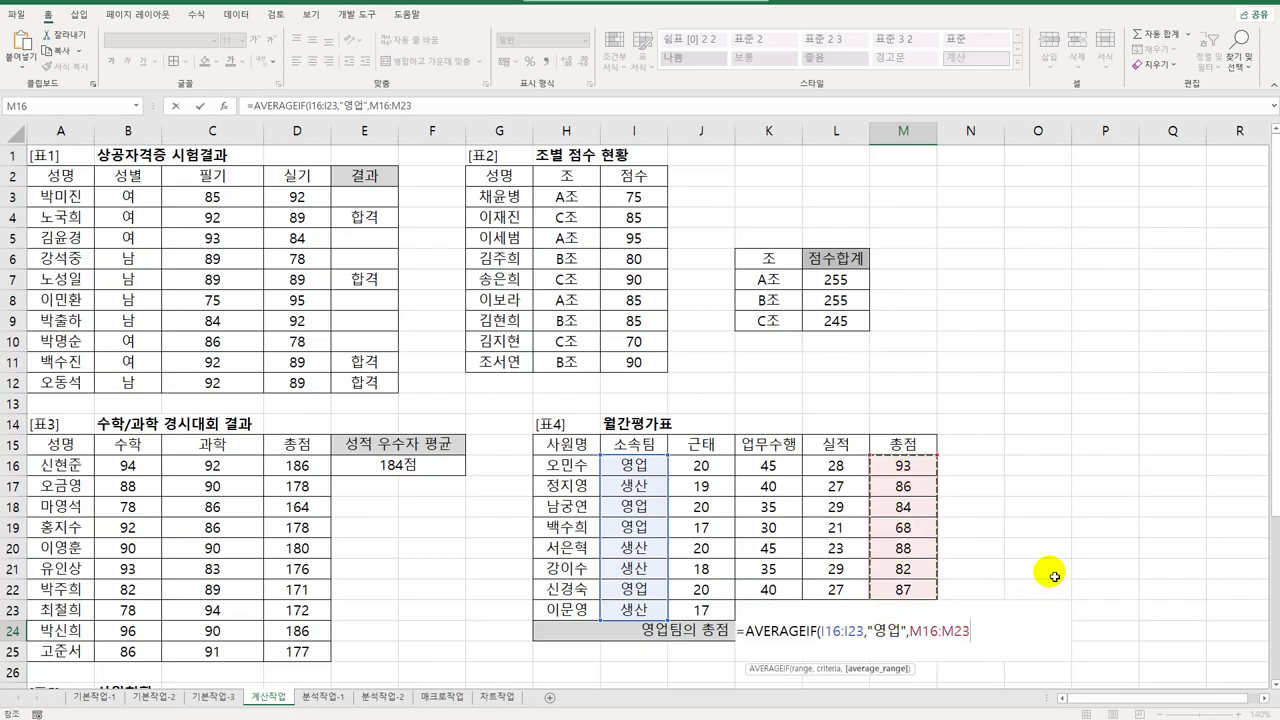
key(ctrl+Return)
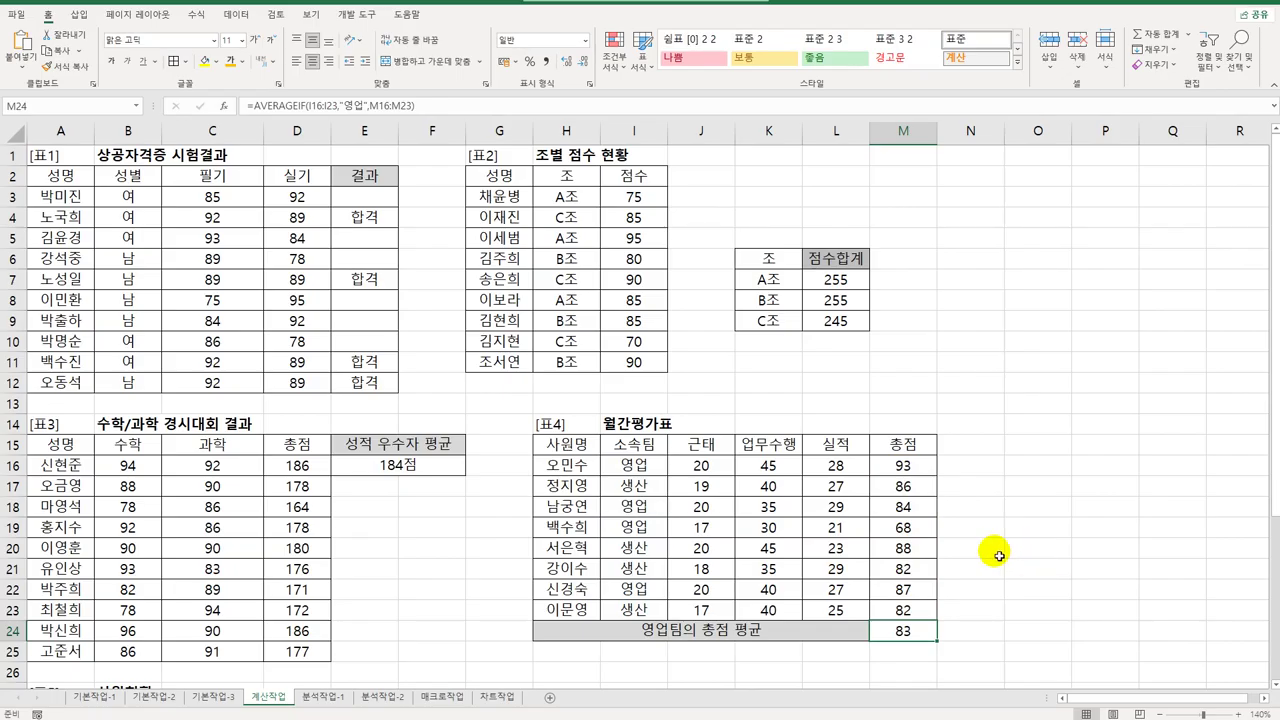
Step: Wrap the AVERAGEIF formula in M24 in TRUNC with 0 decimal digits
scroll(921, 621, down, 3)
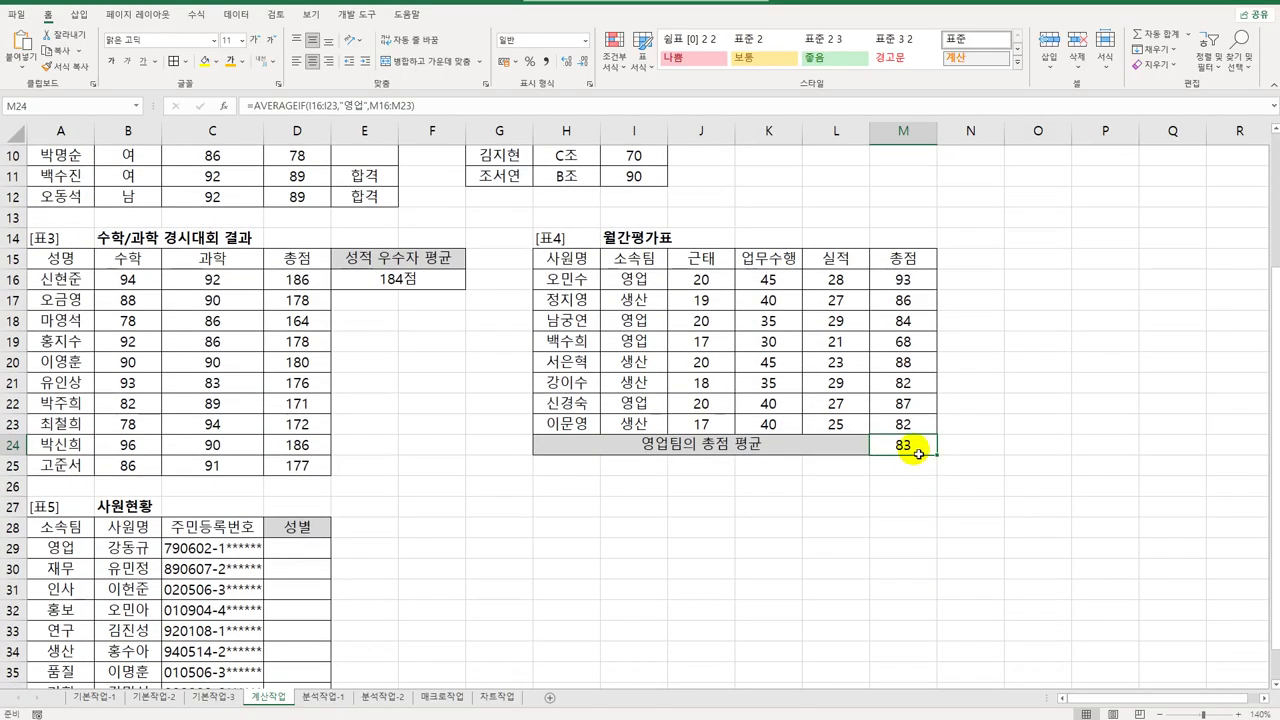
double_click(918, 453)
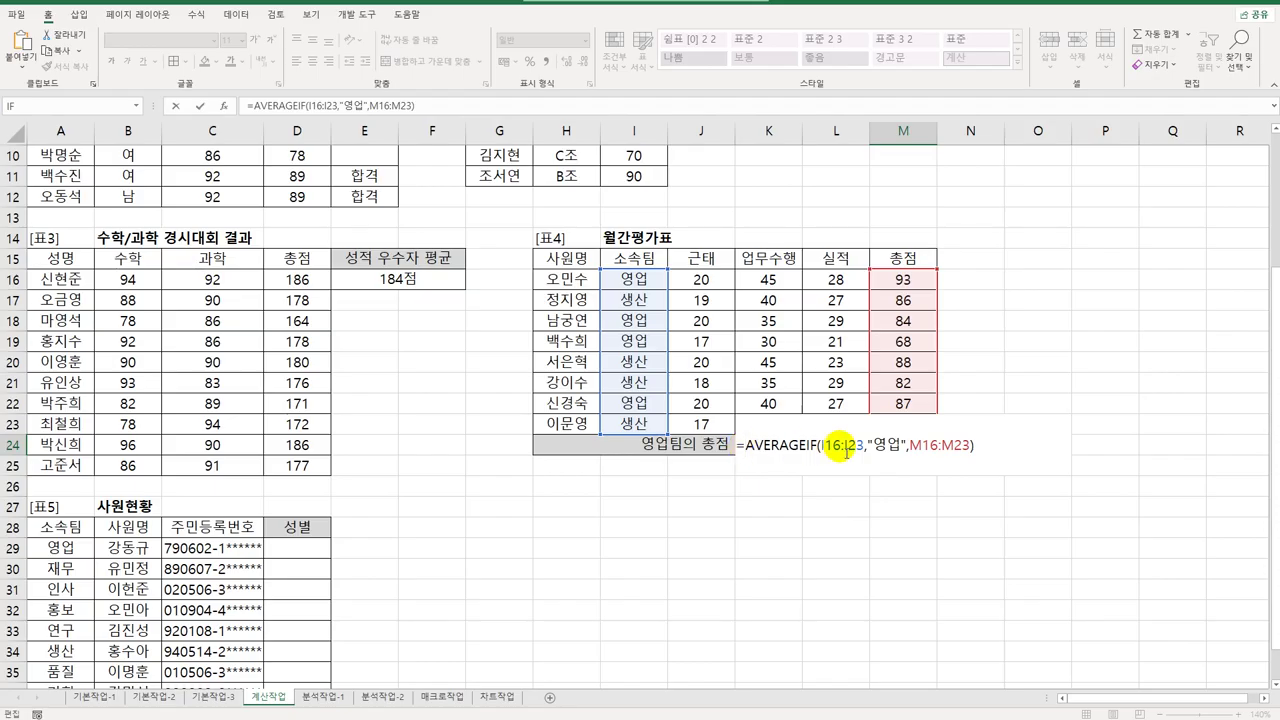
text(ㅅ)
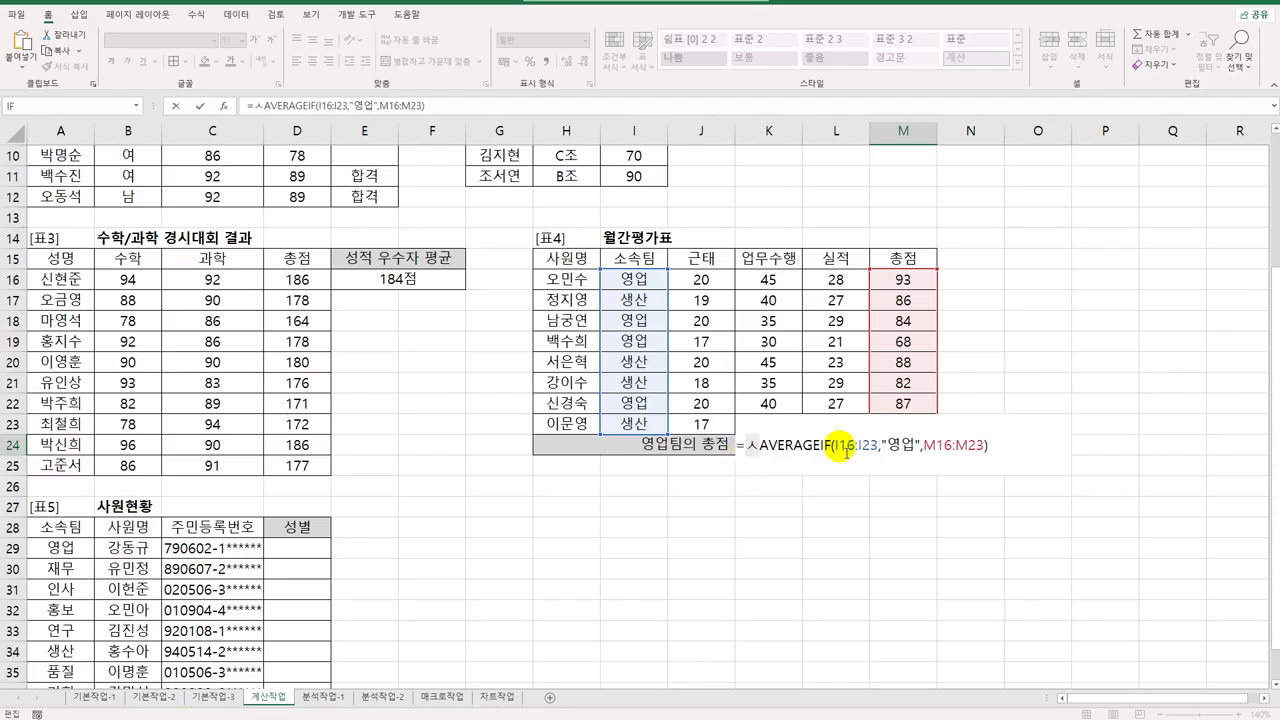
key(BackSpace)
text(trun)
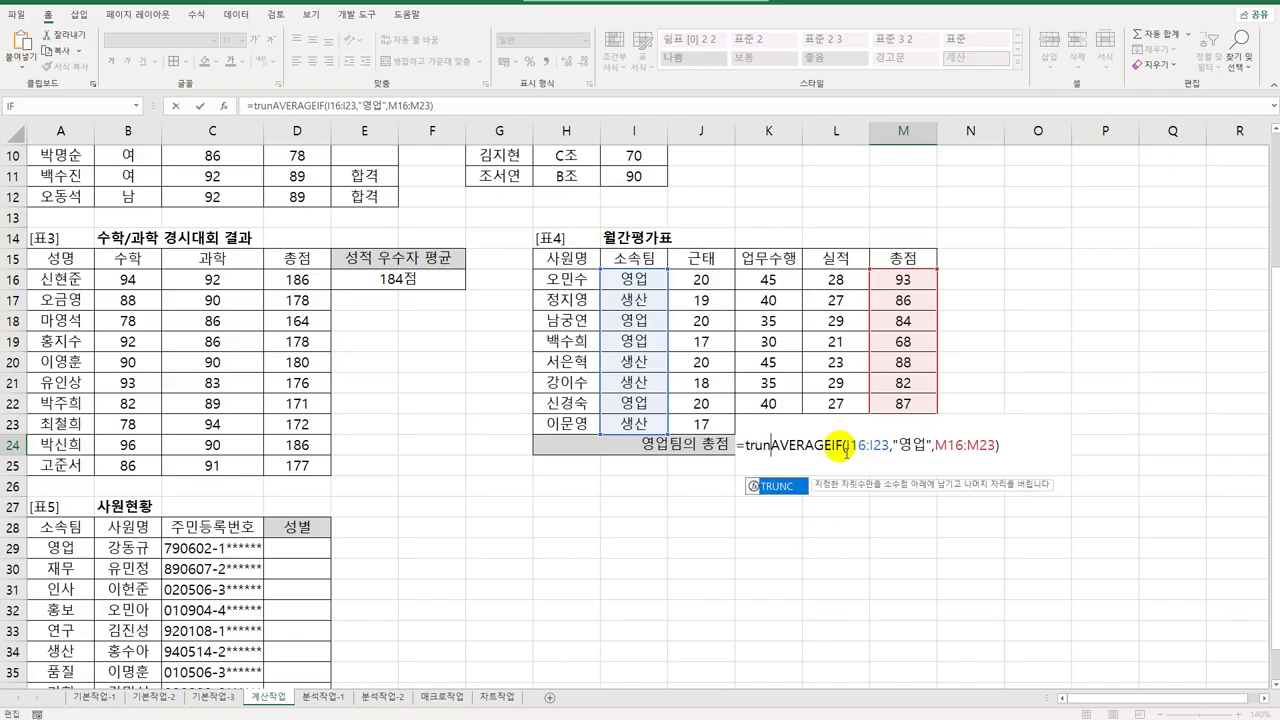
key(Tab)
key(End)
text(,)
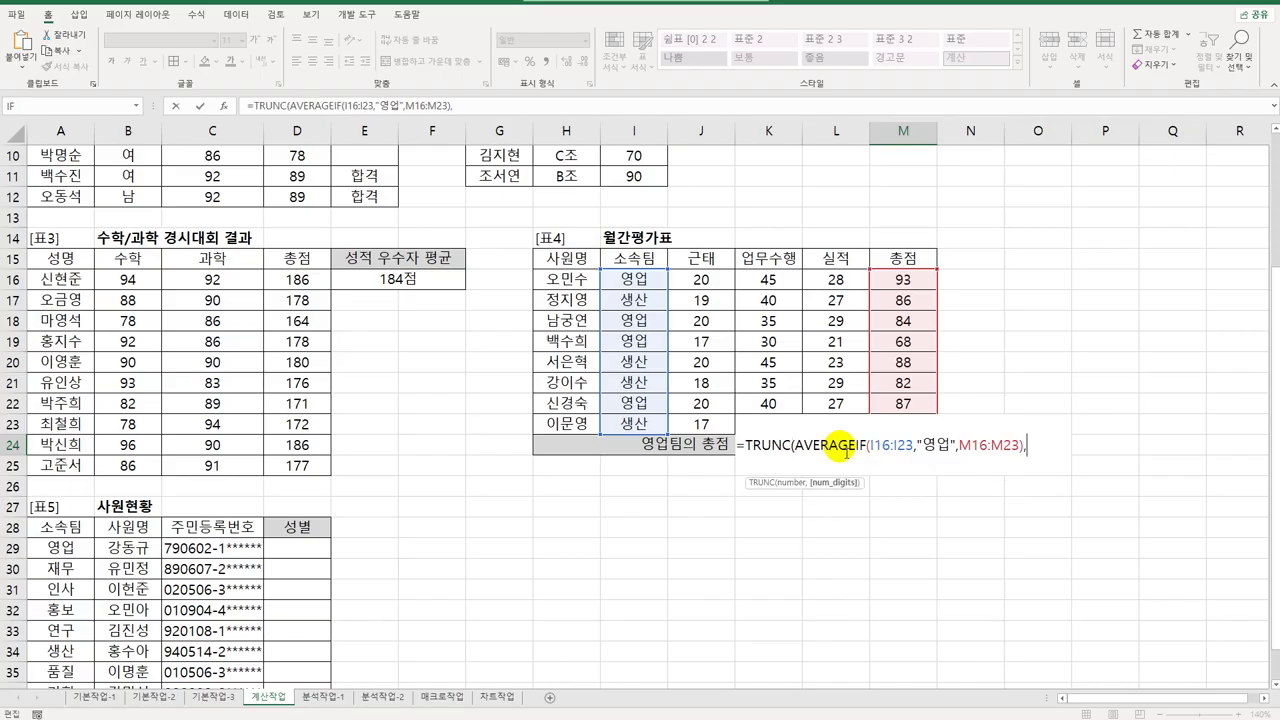
text(0))
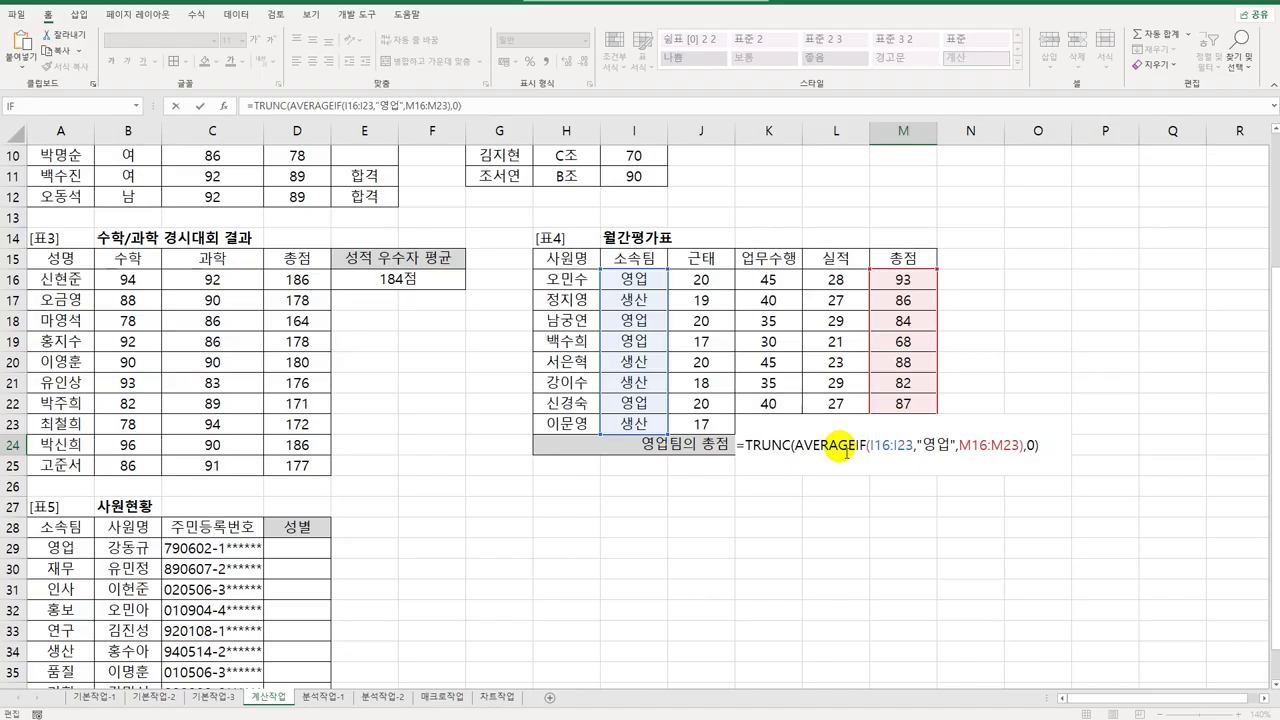
key(Return)
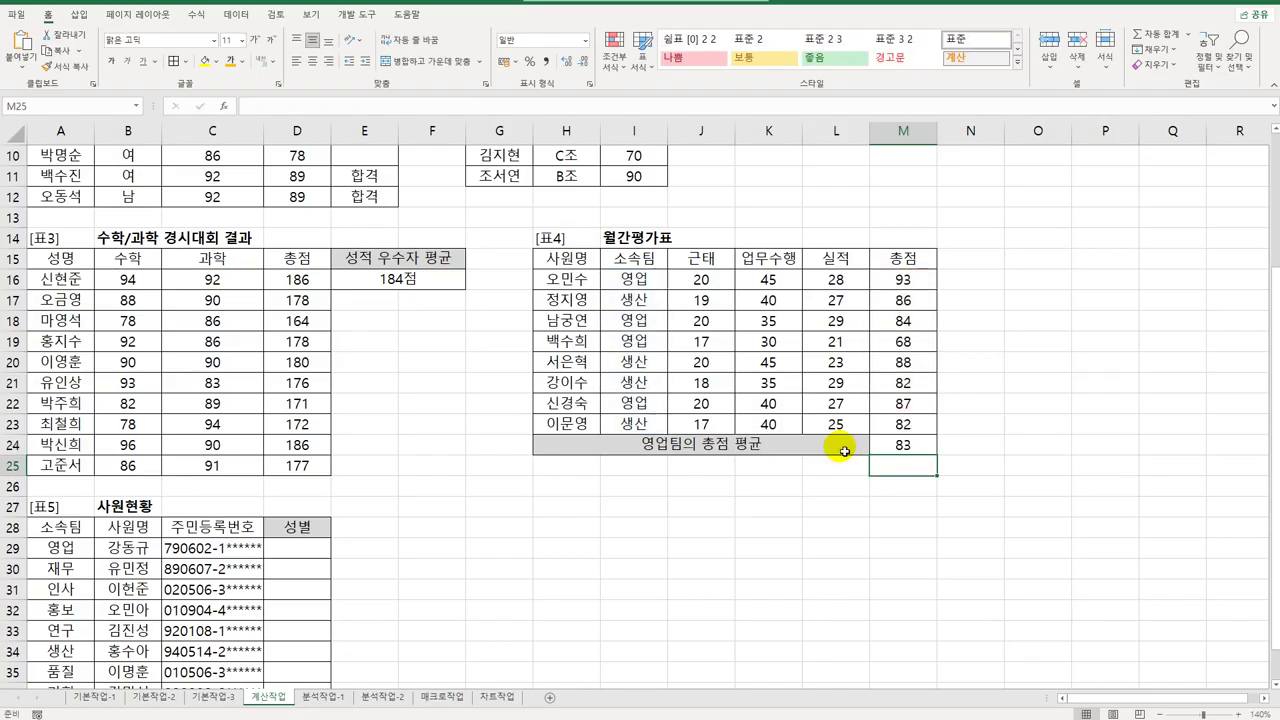
Step: In 표5's 성별 cell D29, extract 1 character of C29 starting at position 8 with MID and fill the formula down to D37
scroll(845, 451, down, 3)
click(298, 362)
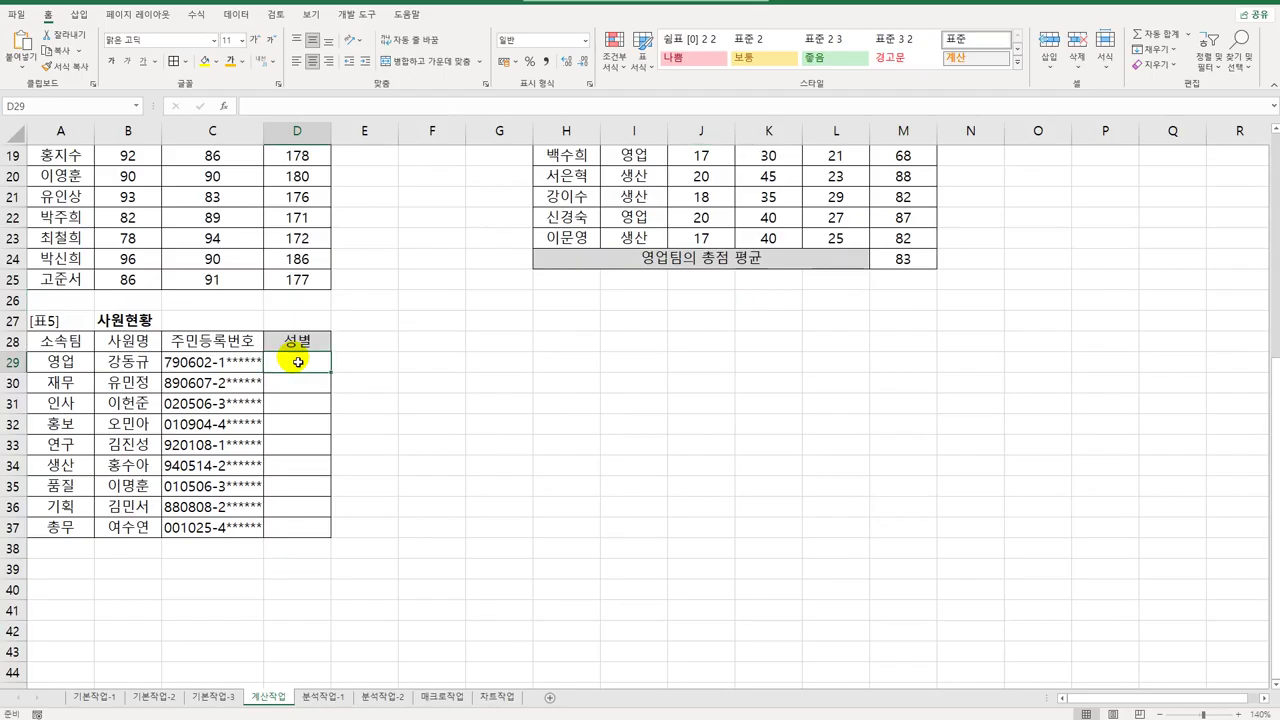
click(228, 367)
click(299, 369)
drag(299, 369, 305, 542)
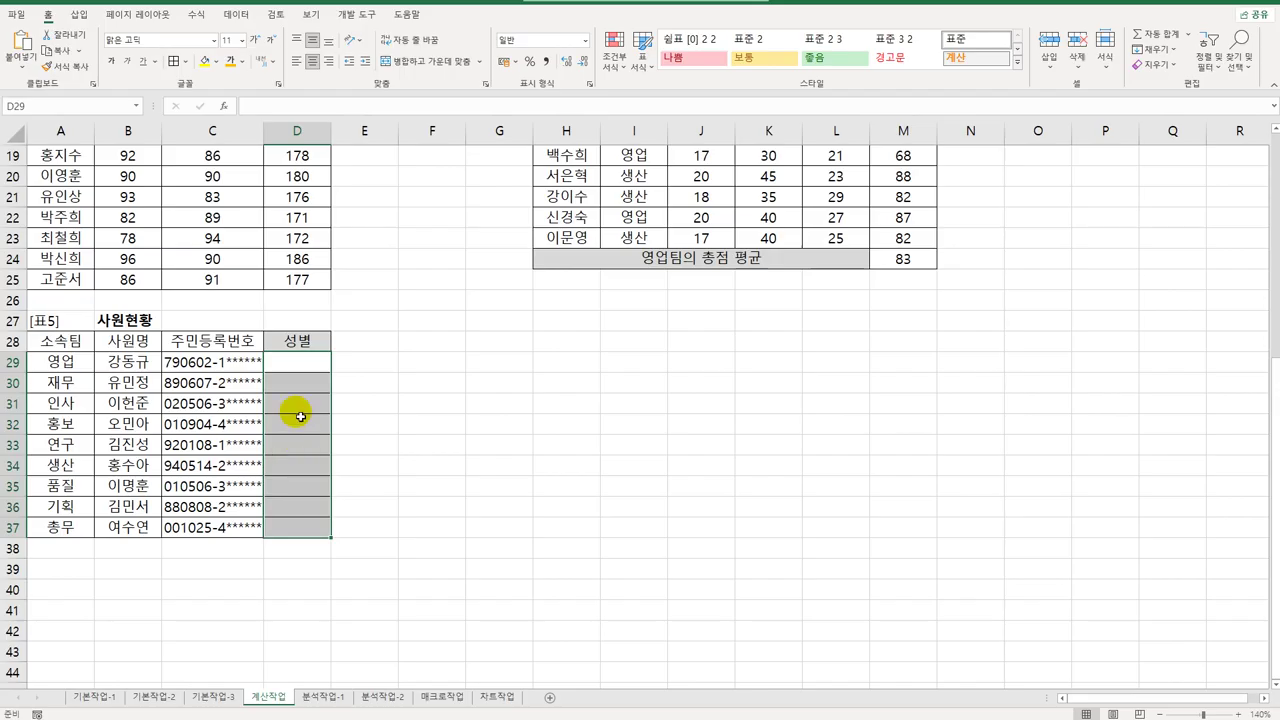
click(304, 368)
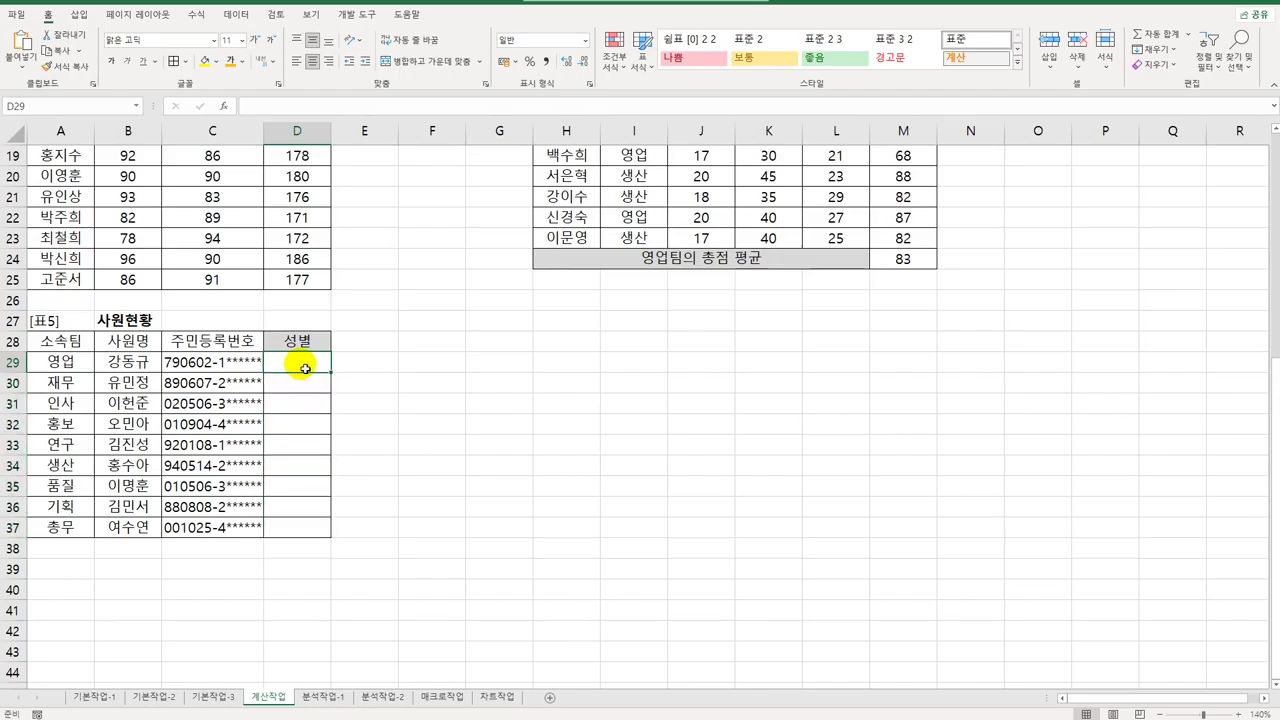
text(=mid)
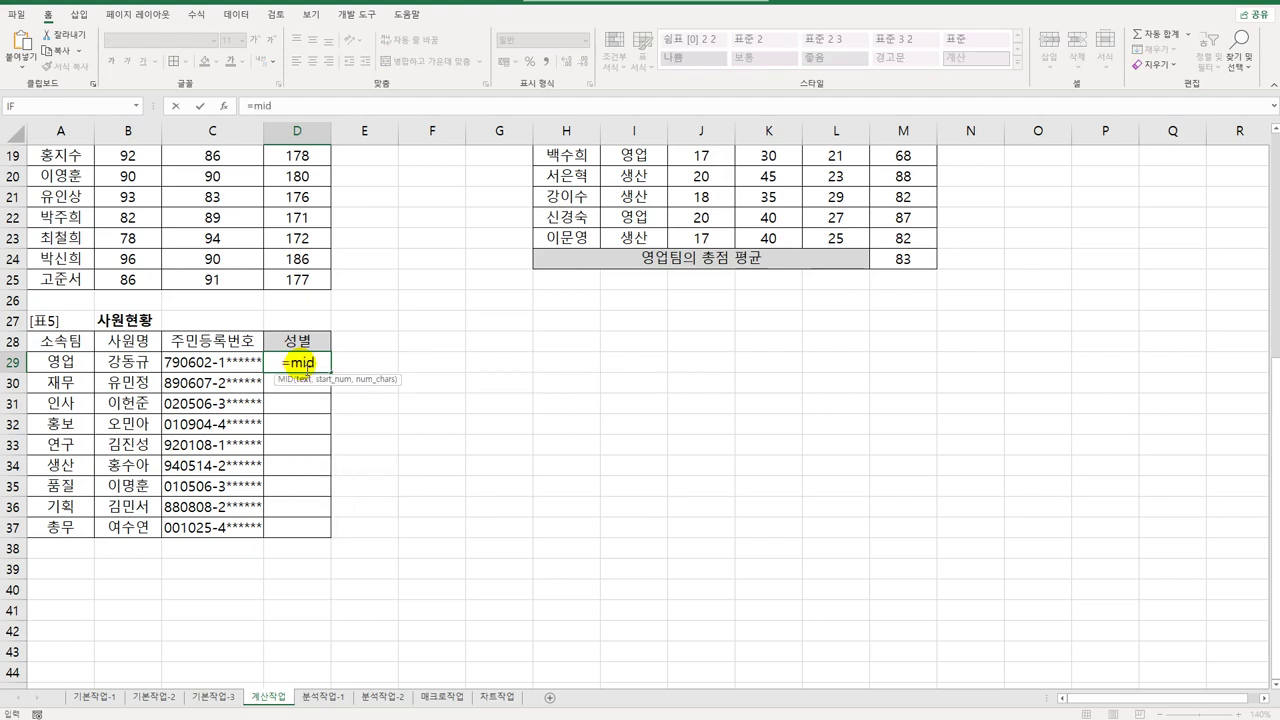
key(Tab)
text(C29)
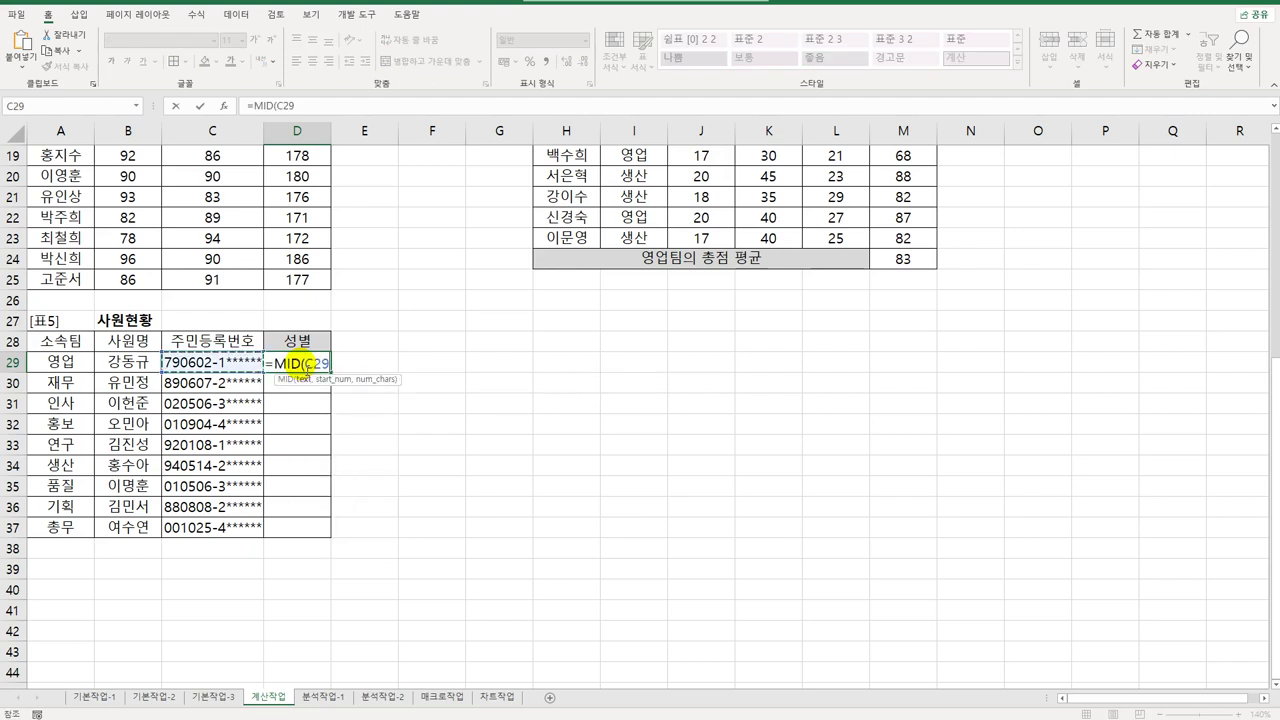
text(,8,1))
key(ctrl+Return)
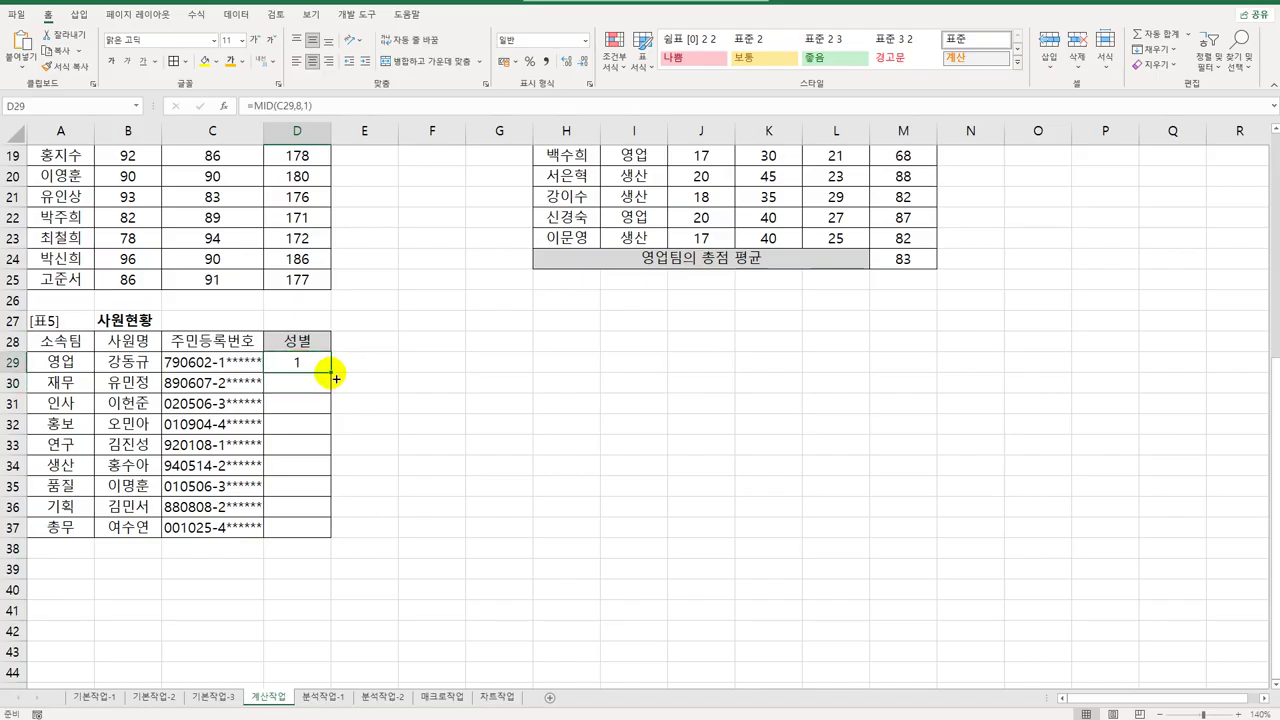
drag(331, 372, 336, 541)
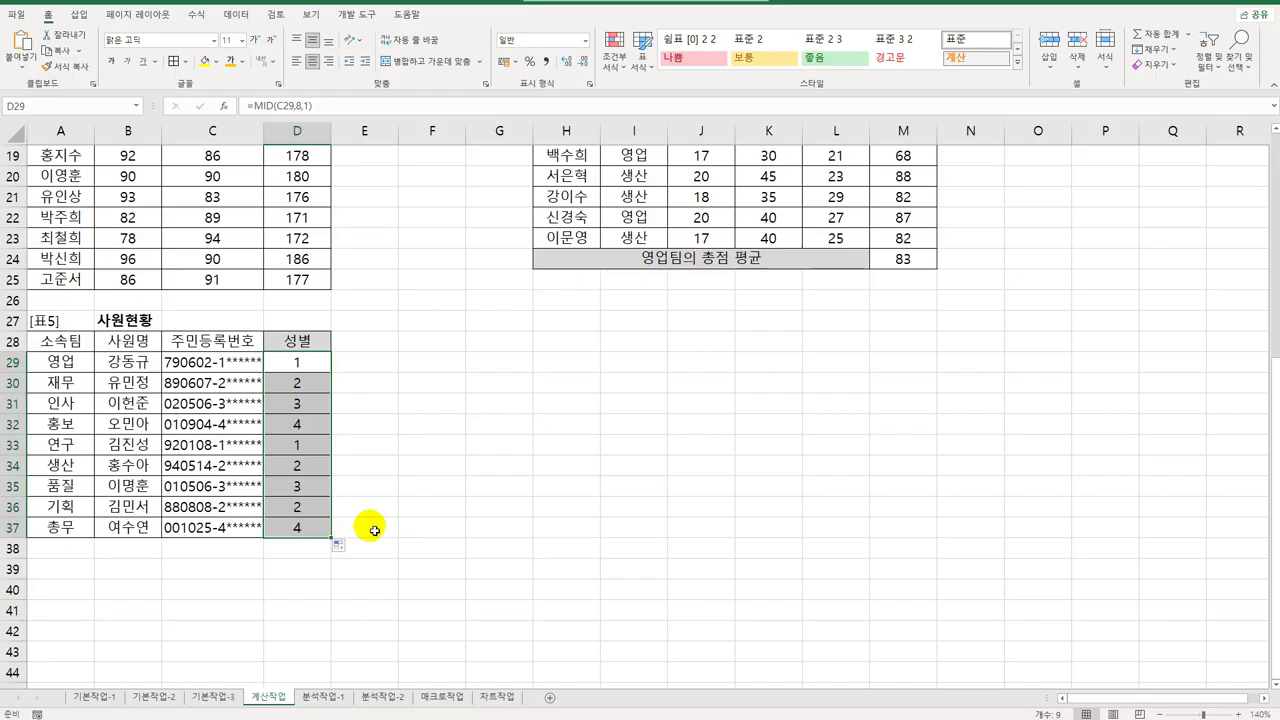
Step: Wrap D29's MID formula in CHOOSE as its index number and open the CHOOSE function arguments
click(310, 369)
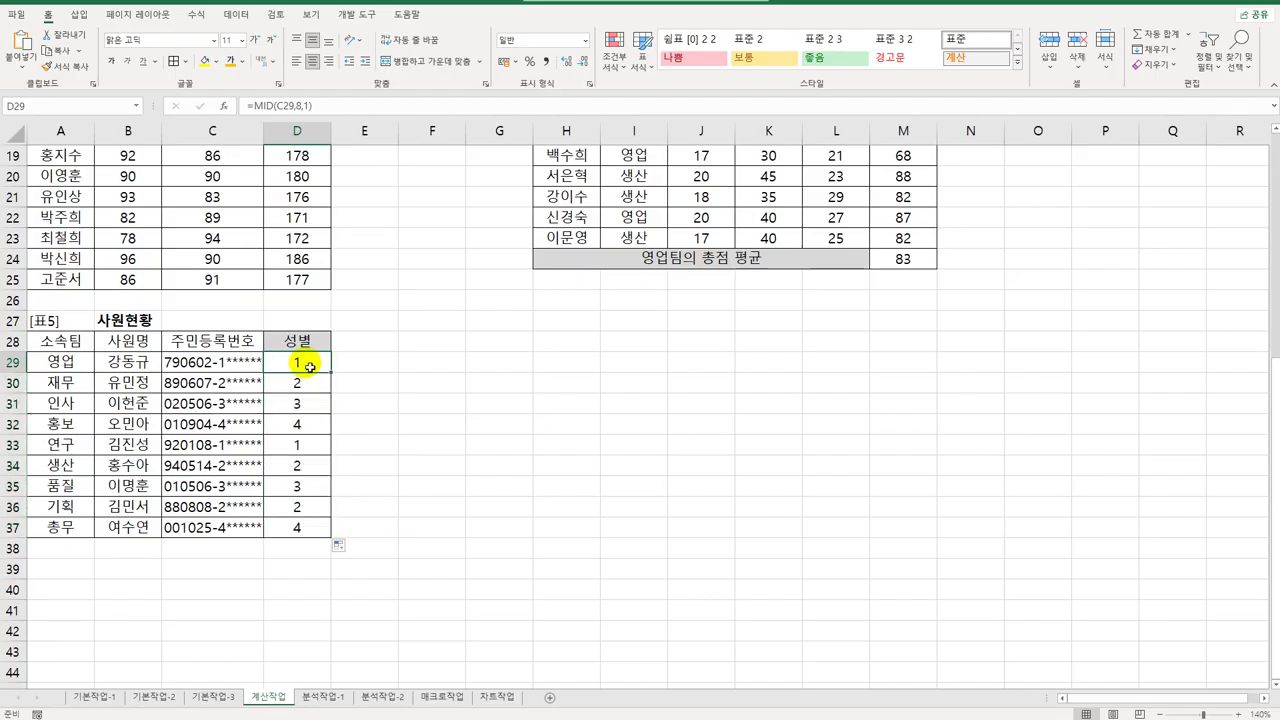
double_click(310, 367)
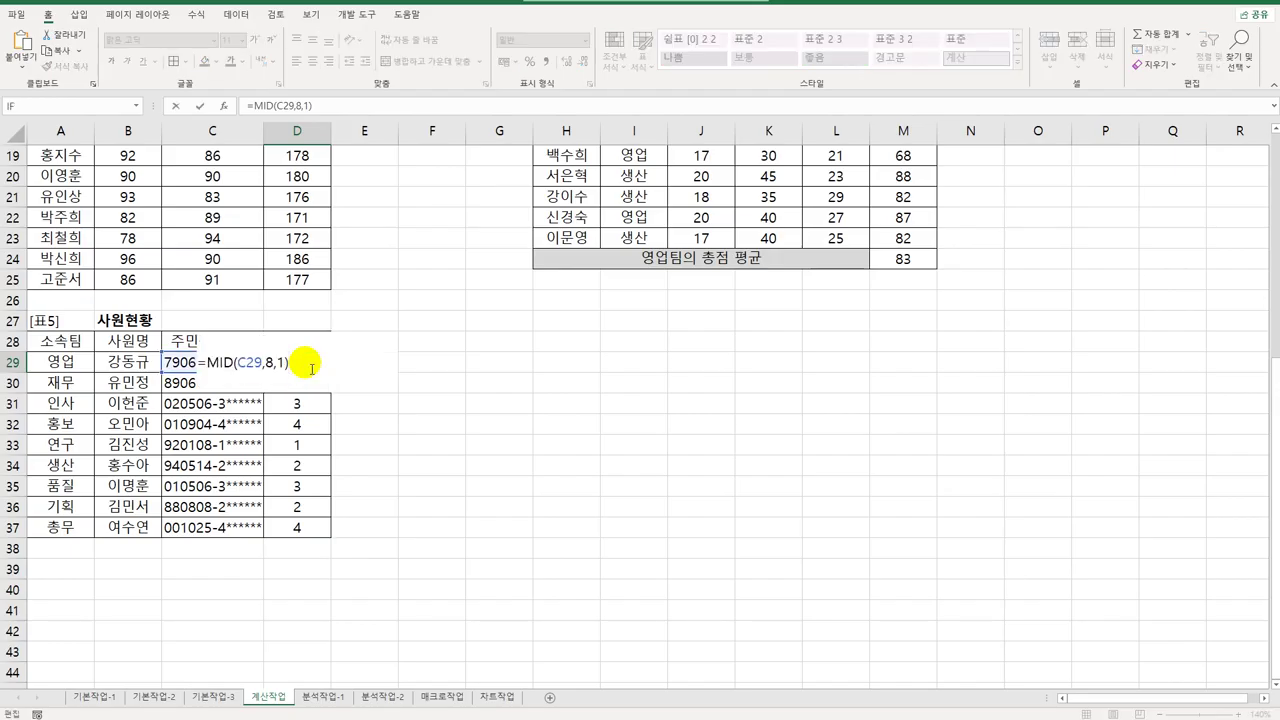
click(207, 362)
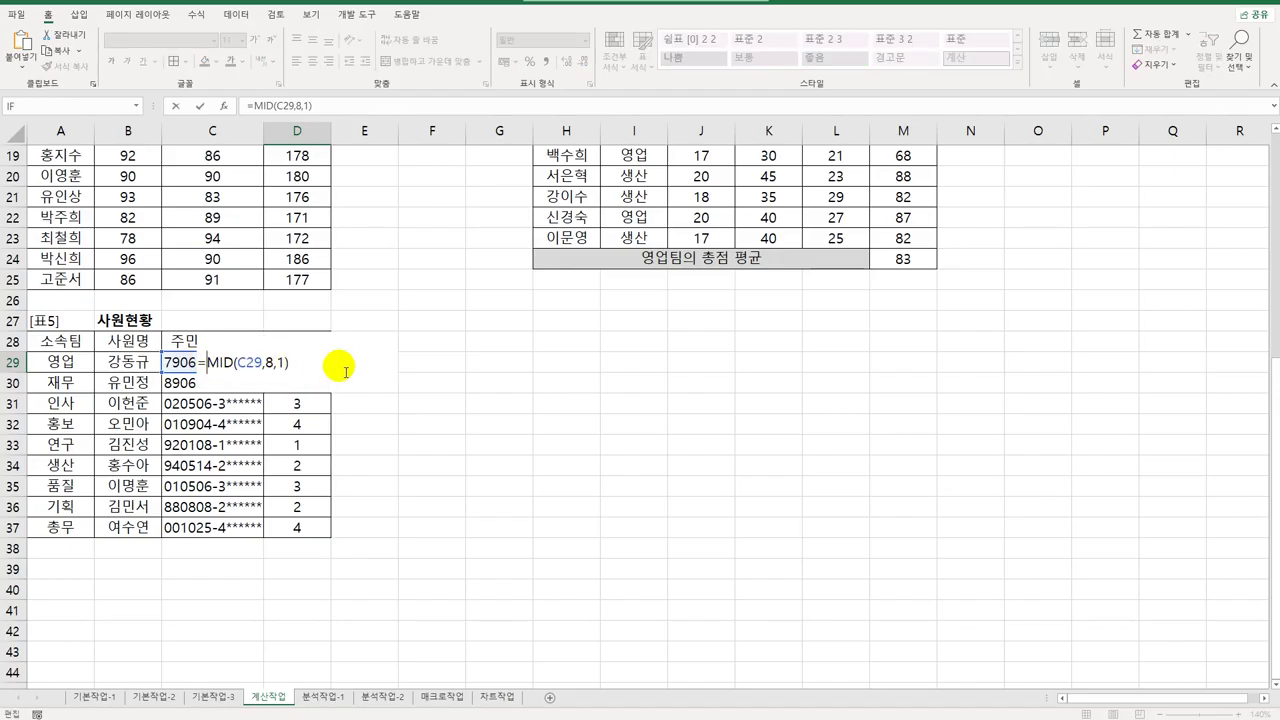
text(choo)
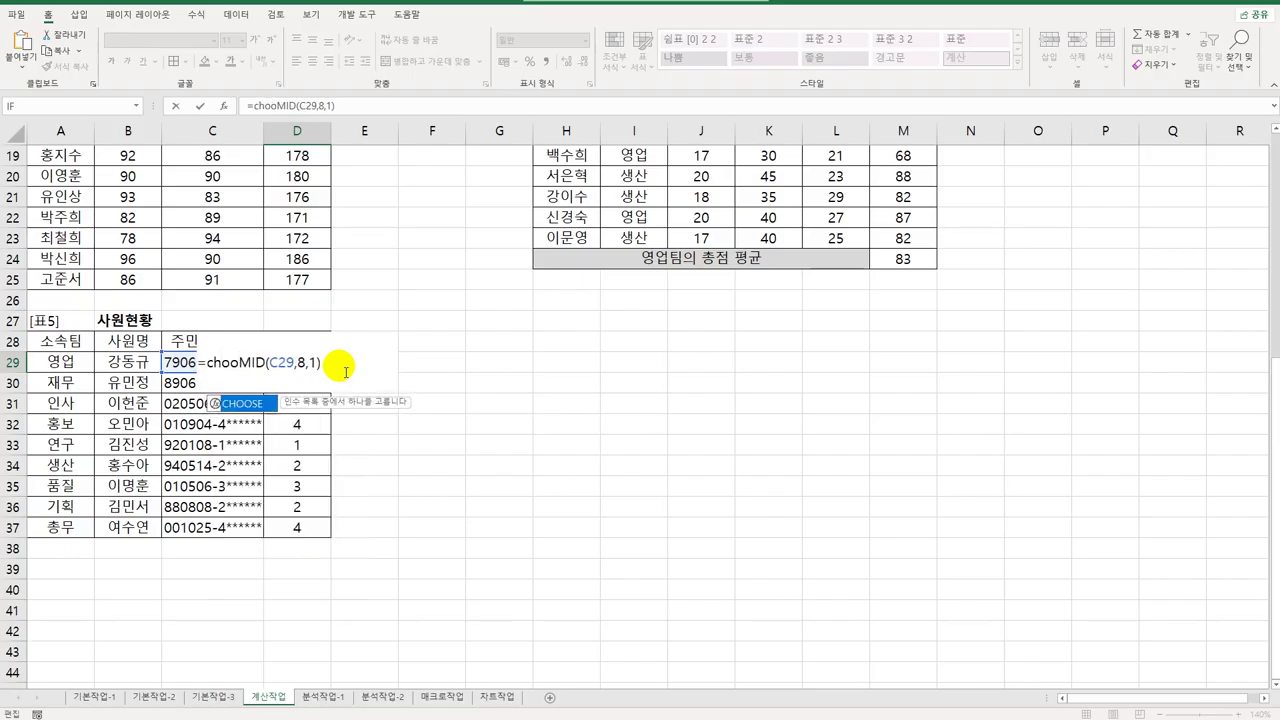
key(Tab)
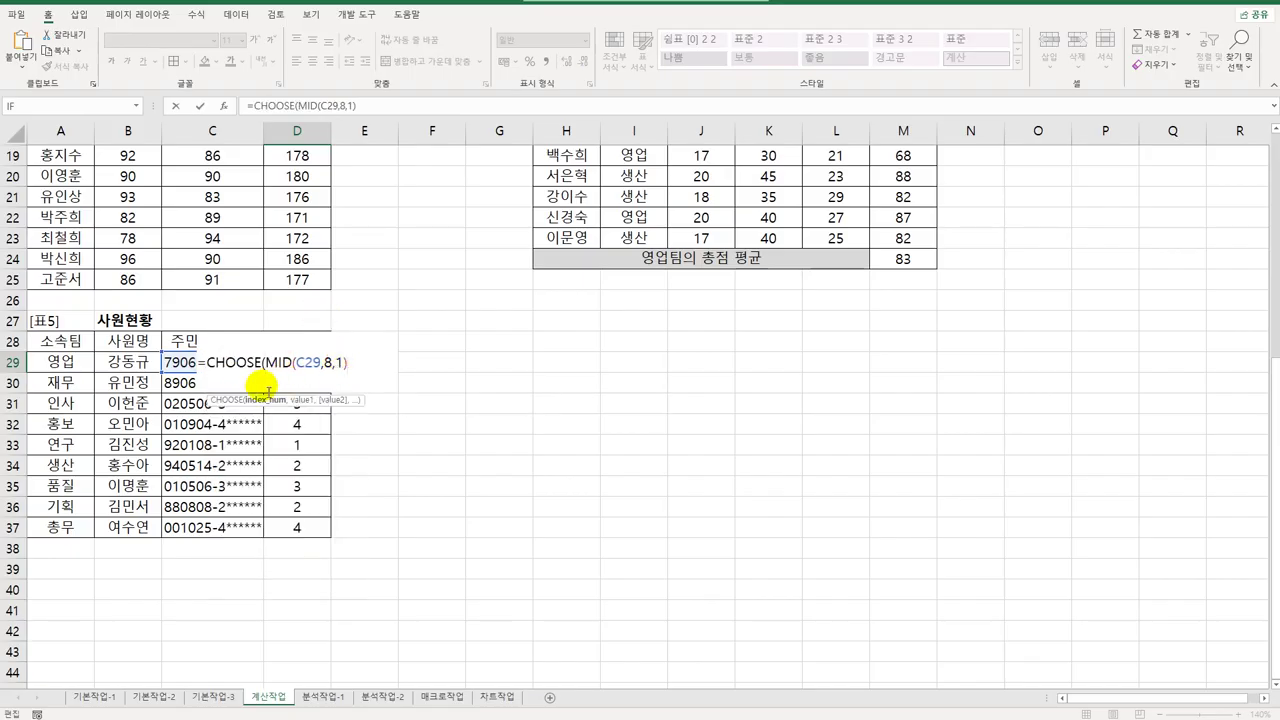
click(224, 105)
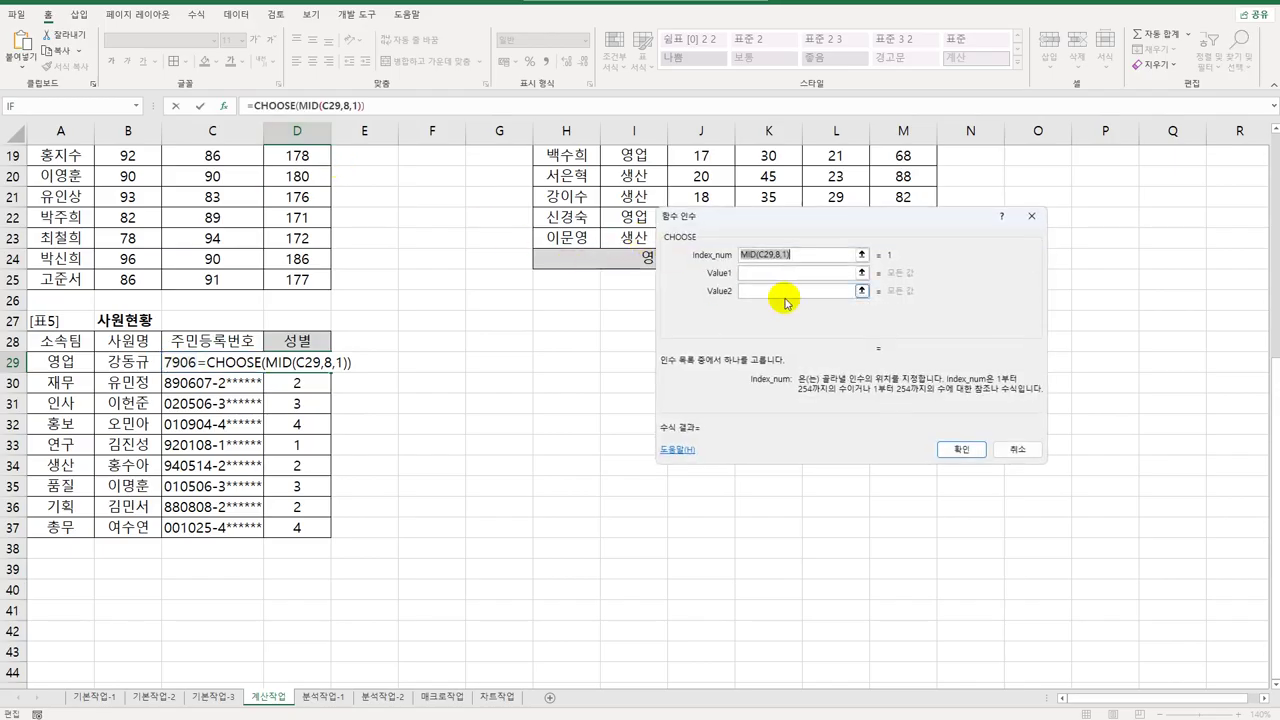
Step: Give CHOOSE the four values "남", "여", "남", "여", and fill D29's formula down to D37
click(805, 276)
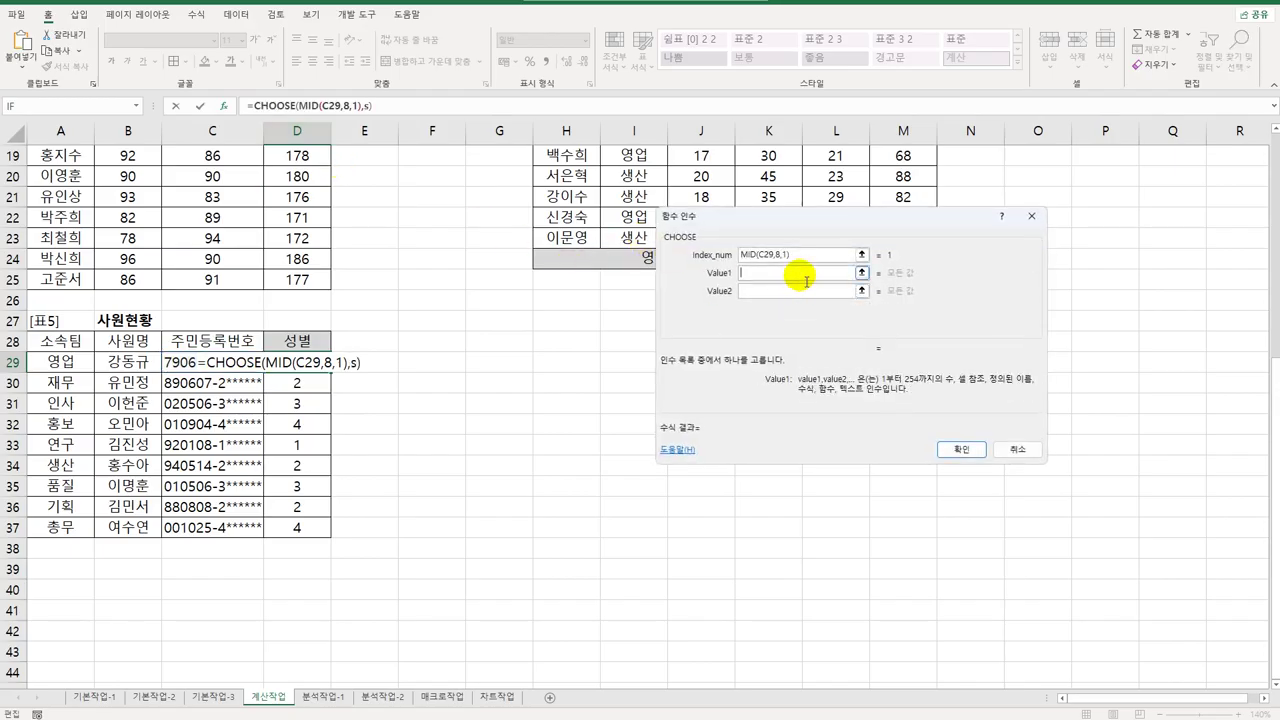
text(남)
key(Tab)
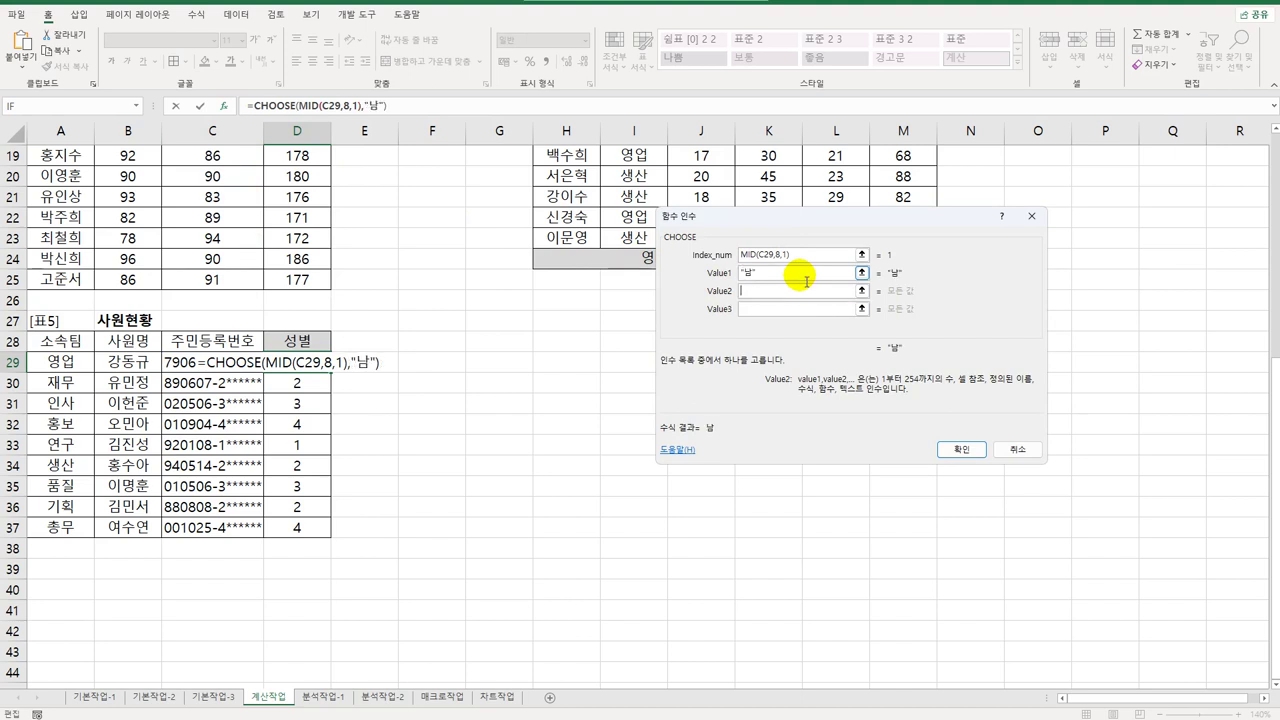
text(여)
key(Tab)
text(남)
key(Tab)
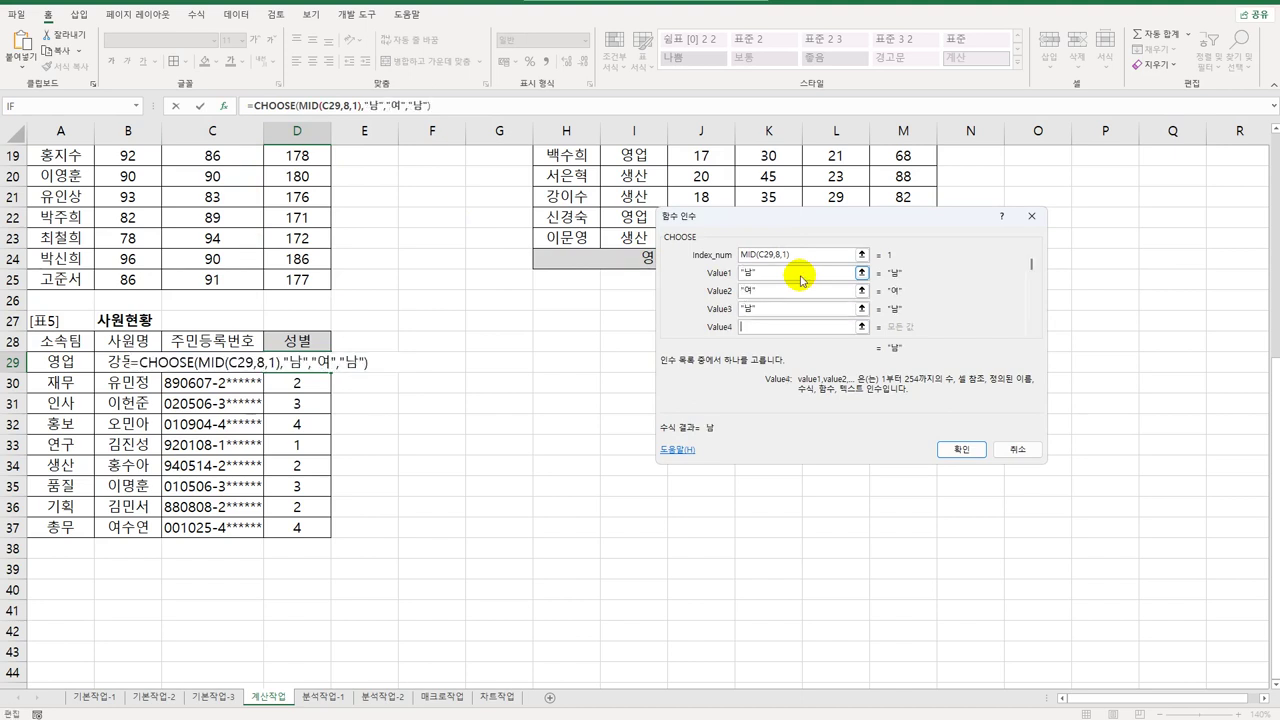
text(여)
key(Tab)
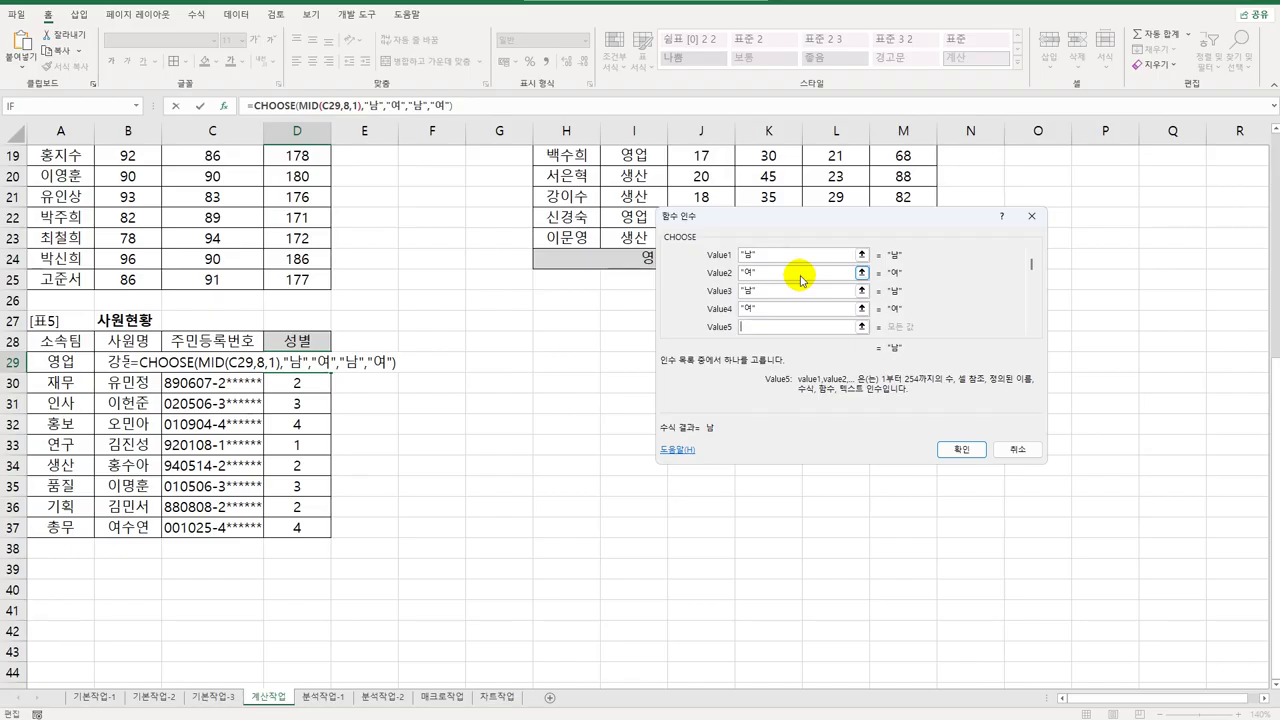
click(961, 449)
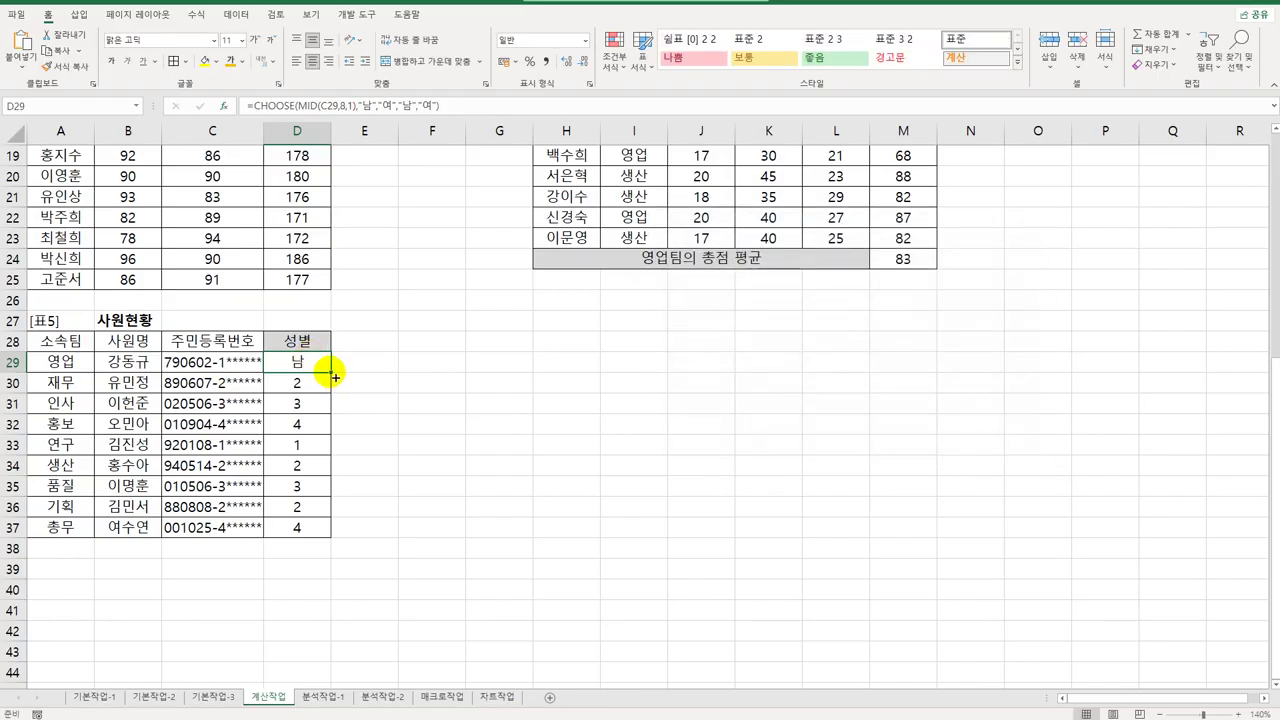
drag(330, 382, 318, 530)
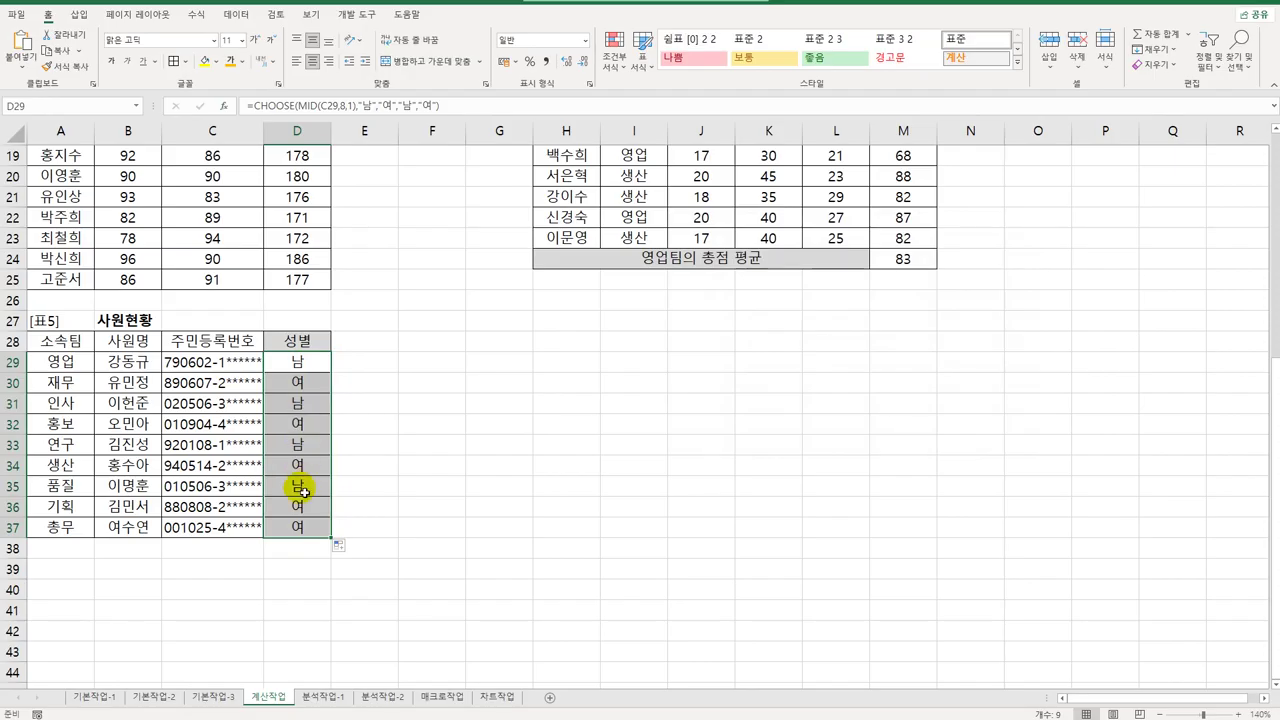
Step: Wrap D29's CHOOSE formula in IFERROR with an empty string "" as the error value and fill it down to D37
double_click(297, 361)
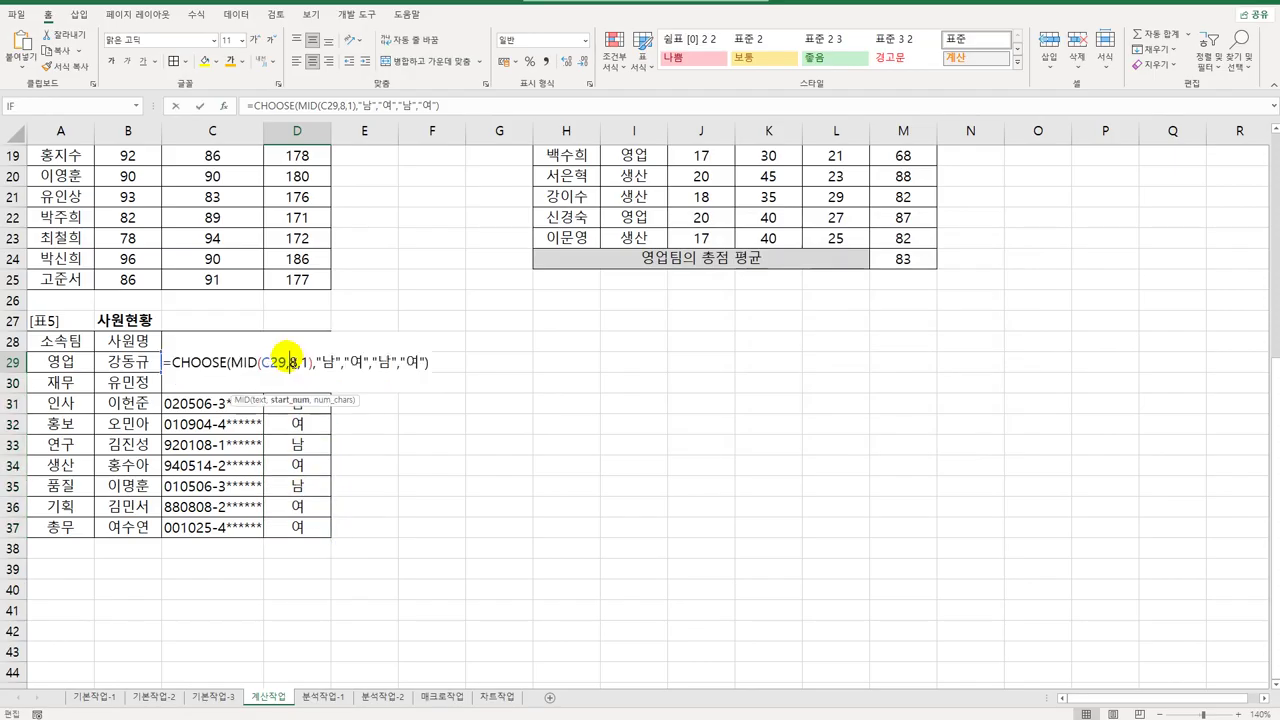
key(Home)
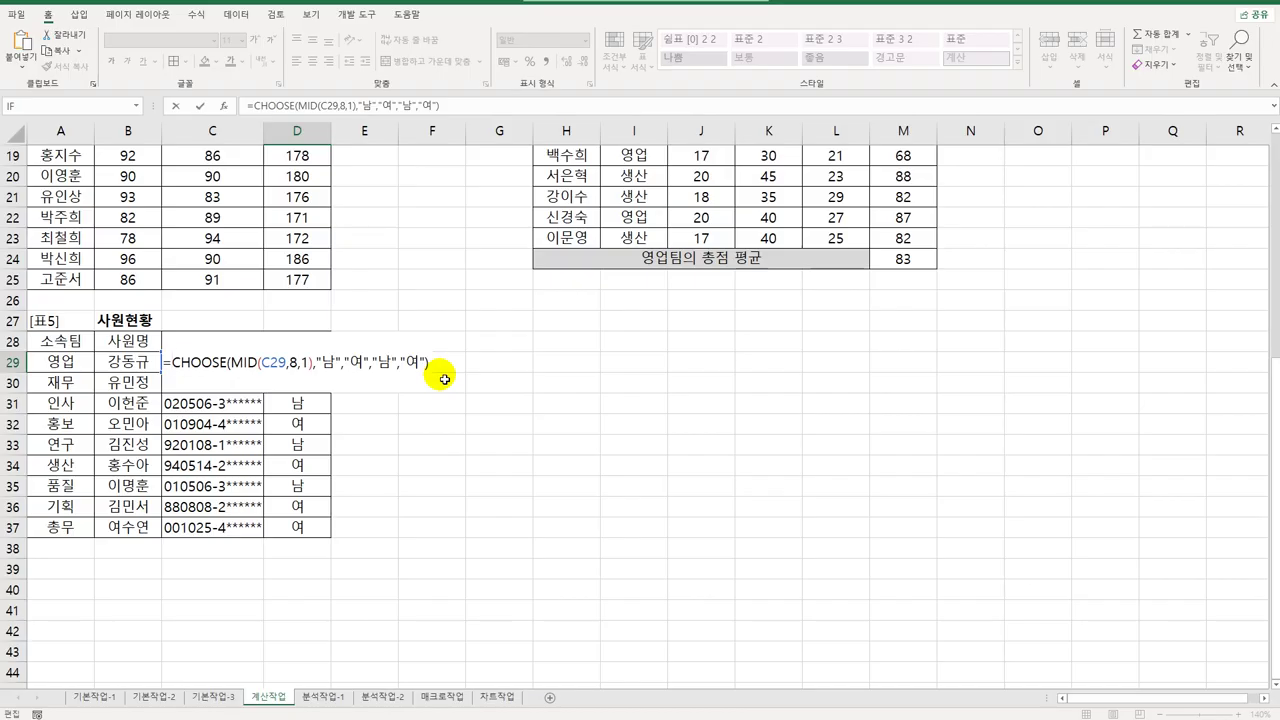
key(Right)
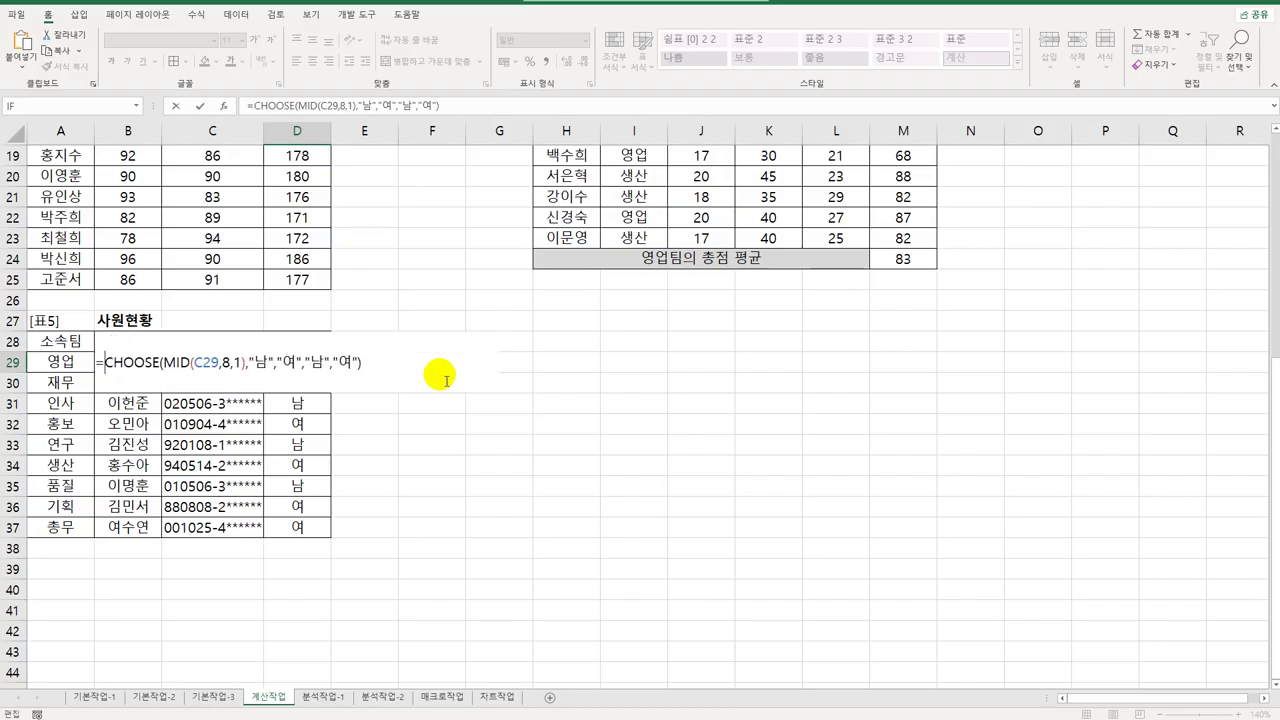
text(IFERROR()
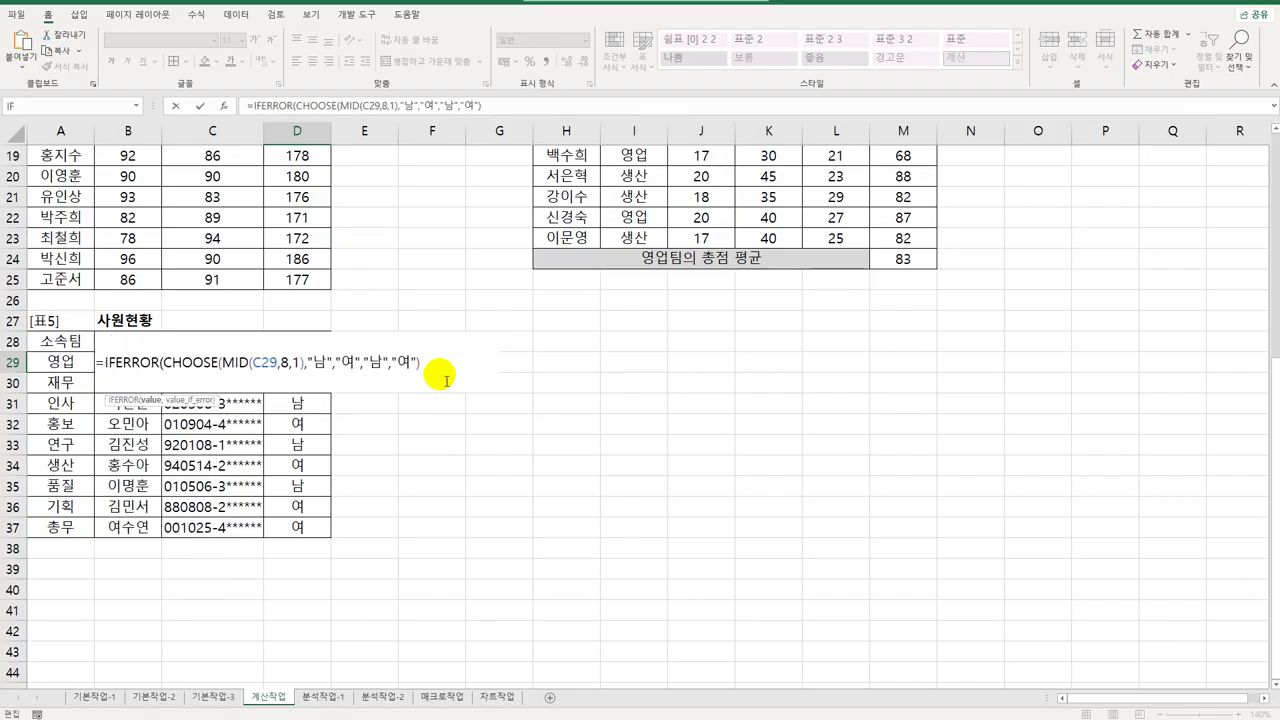
key(End)
text(,""))
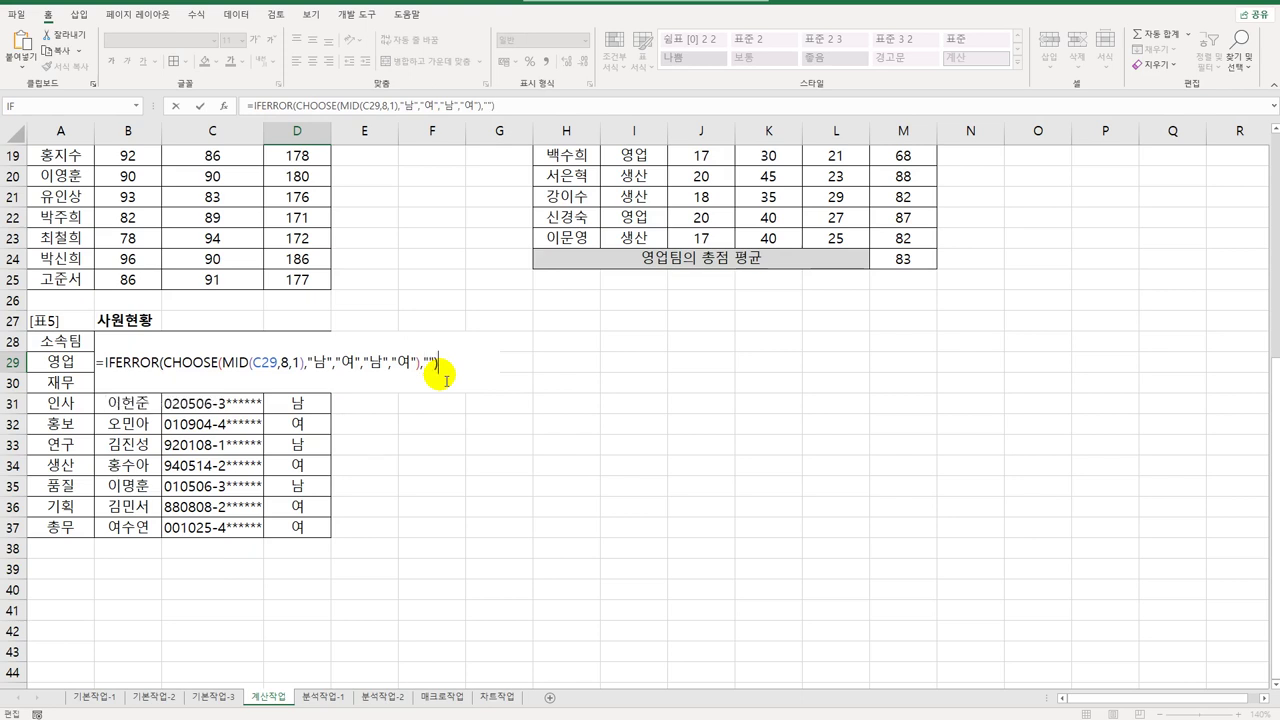
key(Return)
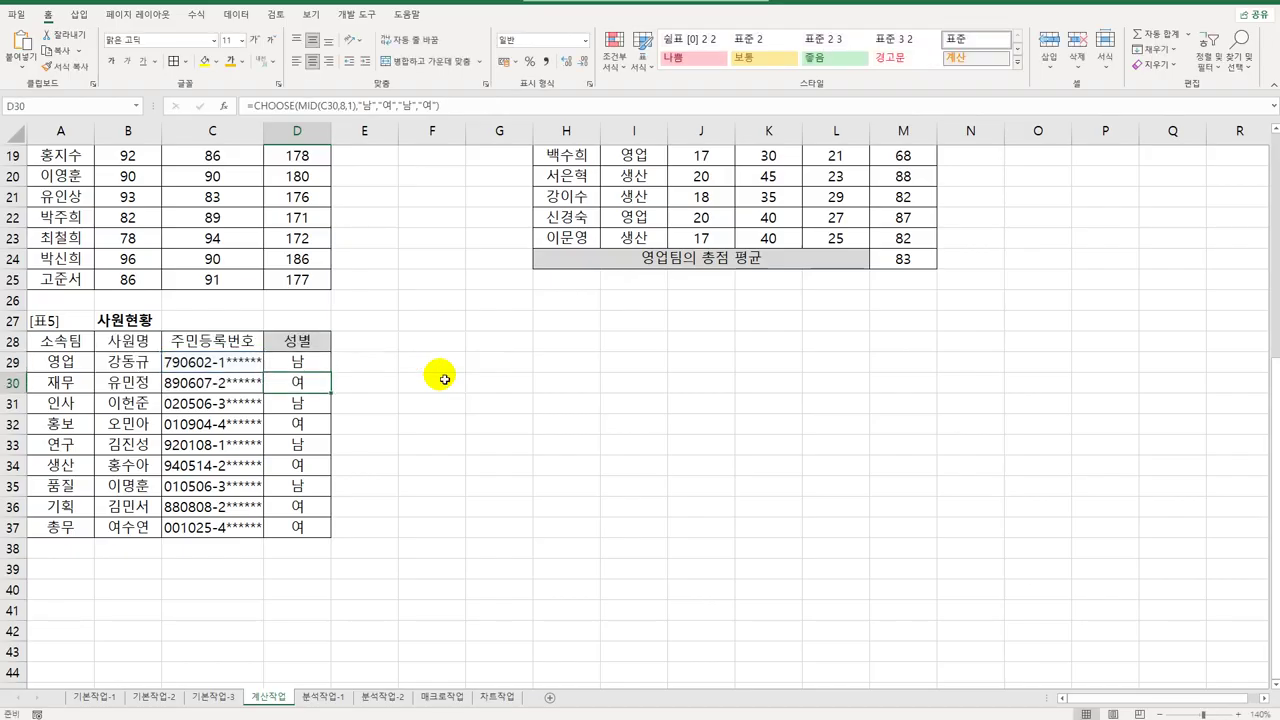
click(312, 360)
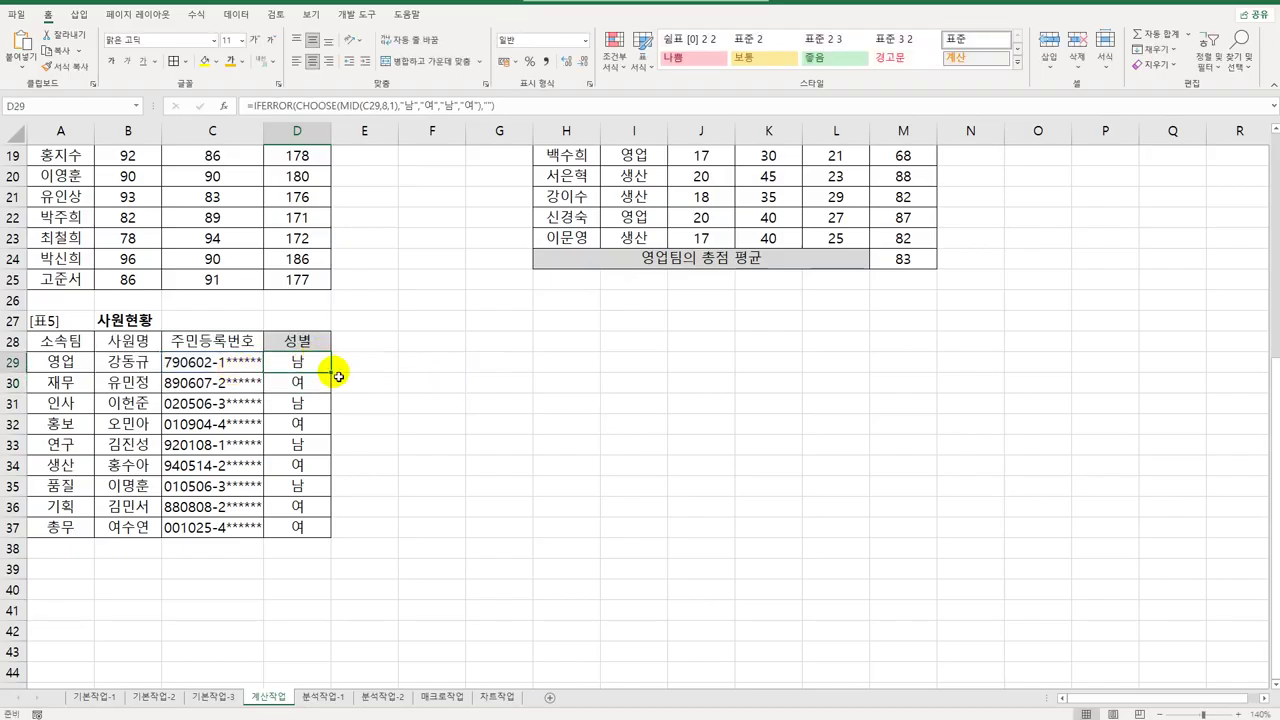
drag(333, 374, 335, 533)
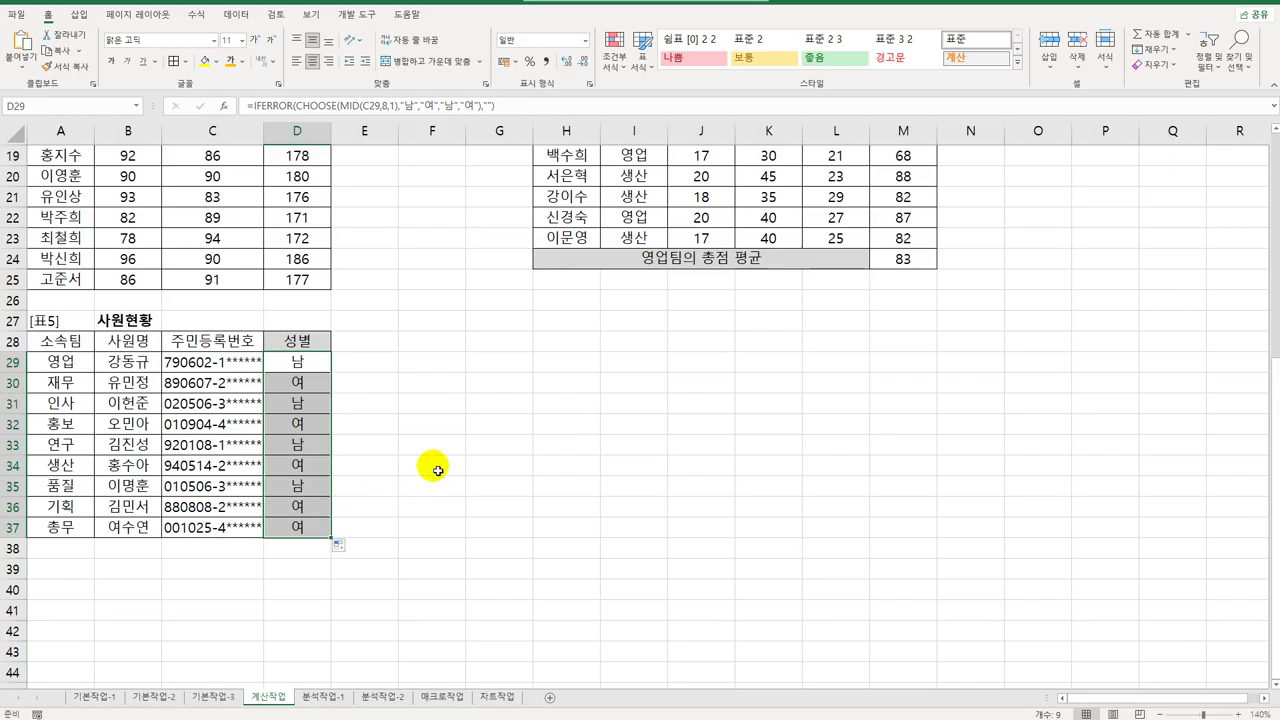
scroll(437, 470, up, 6)
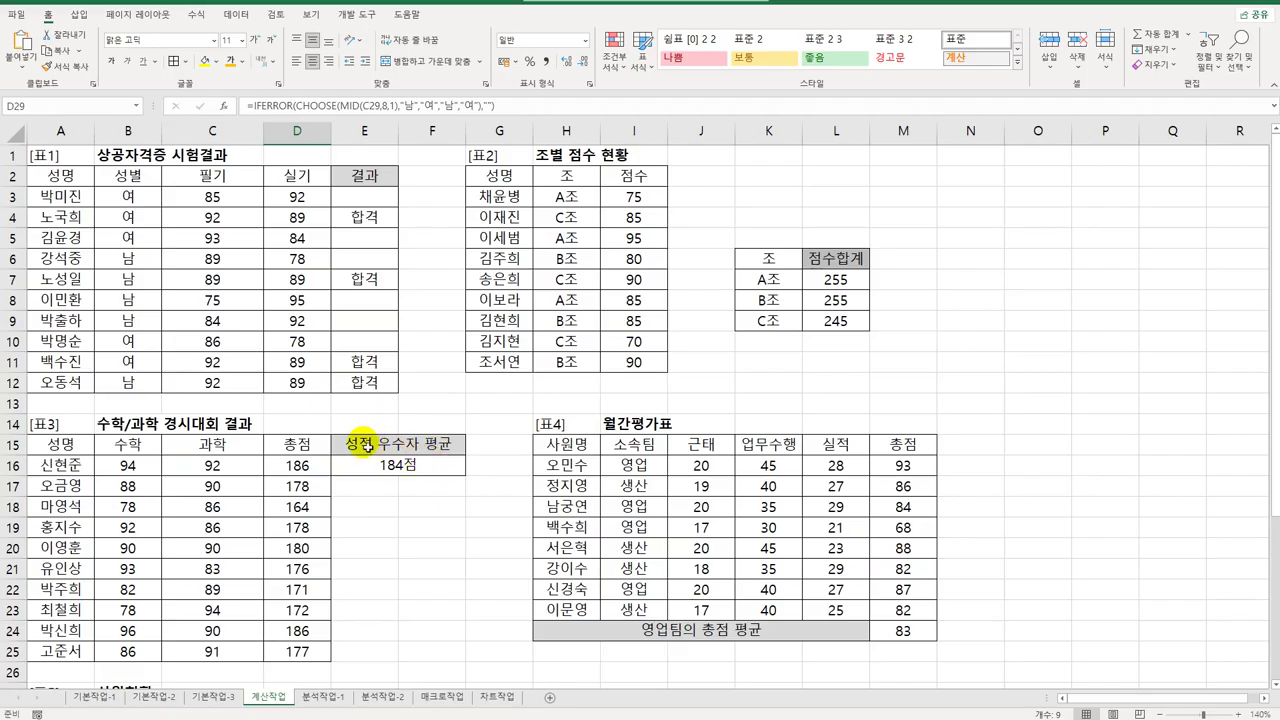
Step: On the 분석작업-1 sheet, start a custom sort of the 상공회원 관리현황 table with 회원등급 as the first sort column
click(384, 470)
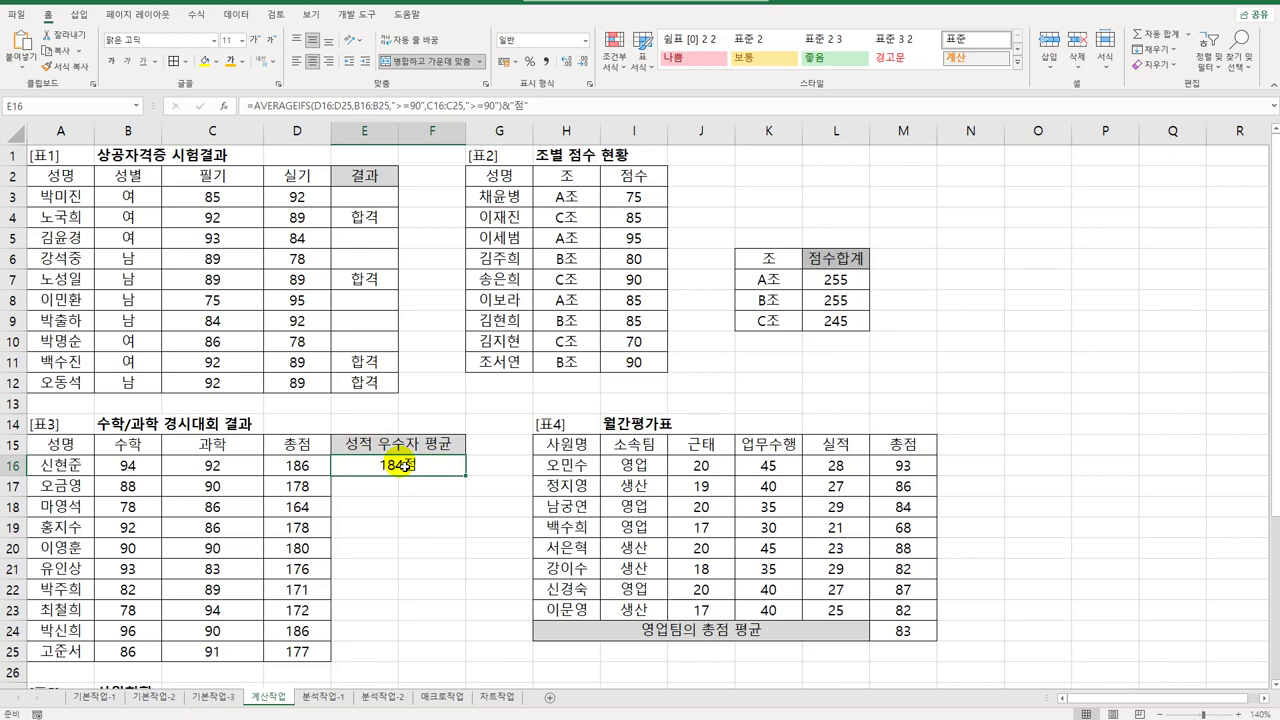
click(330, 697)
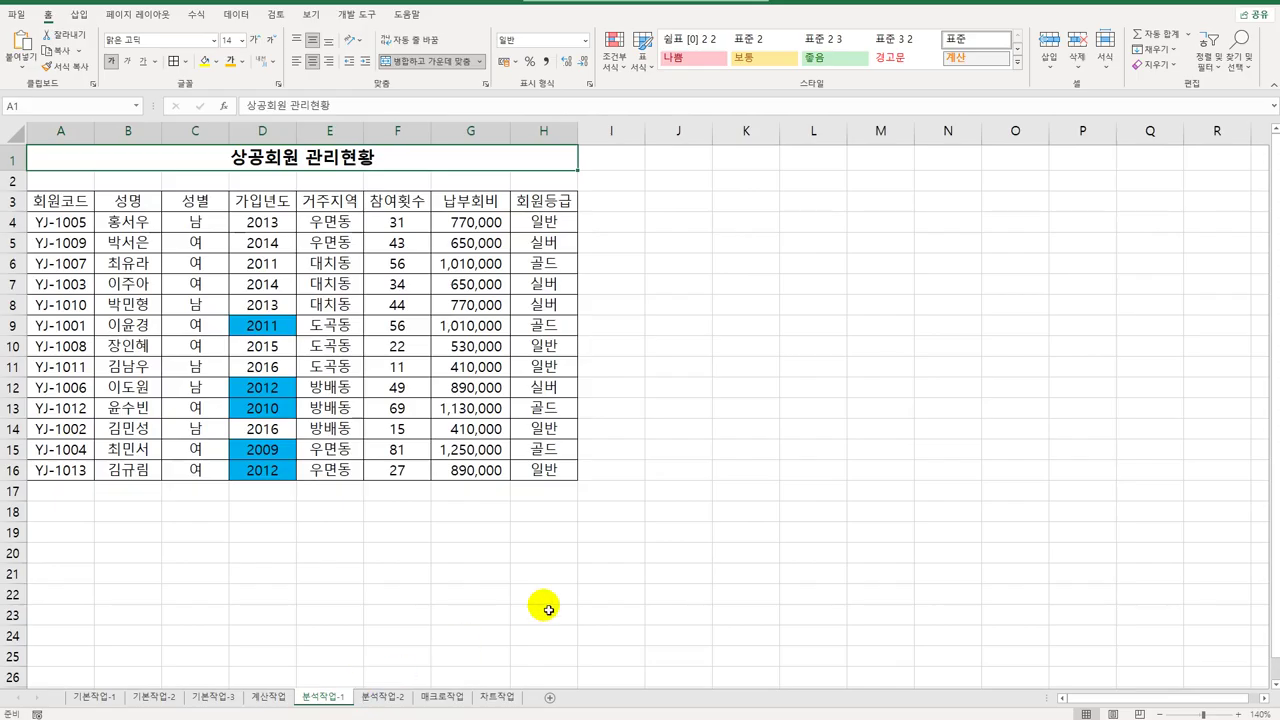
click(302, 284)
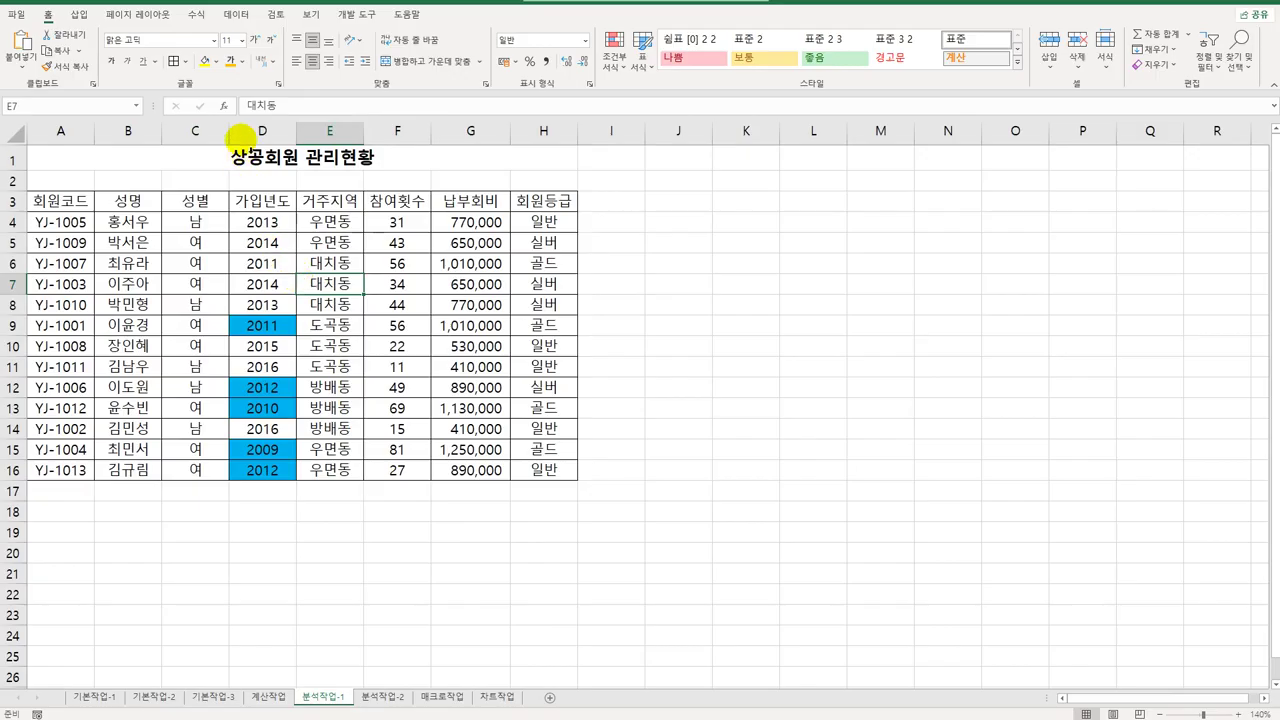
click(236, 14)
click(360, 50)
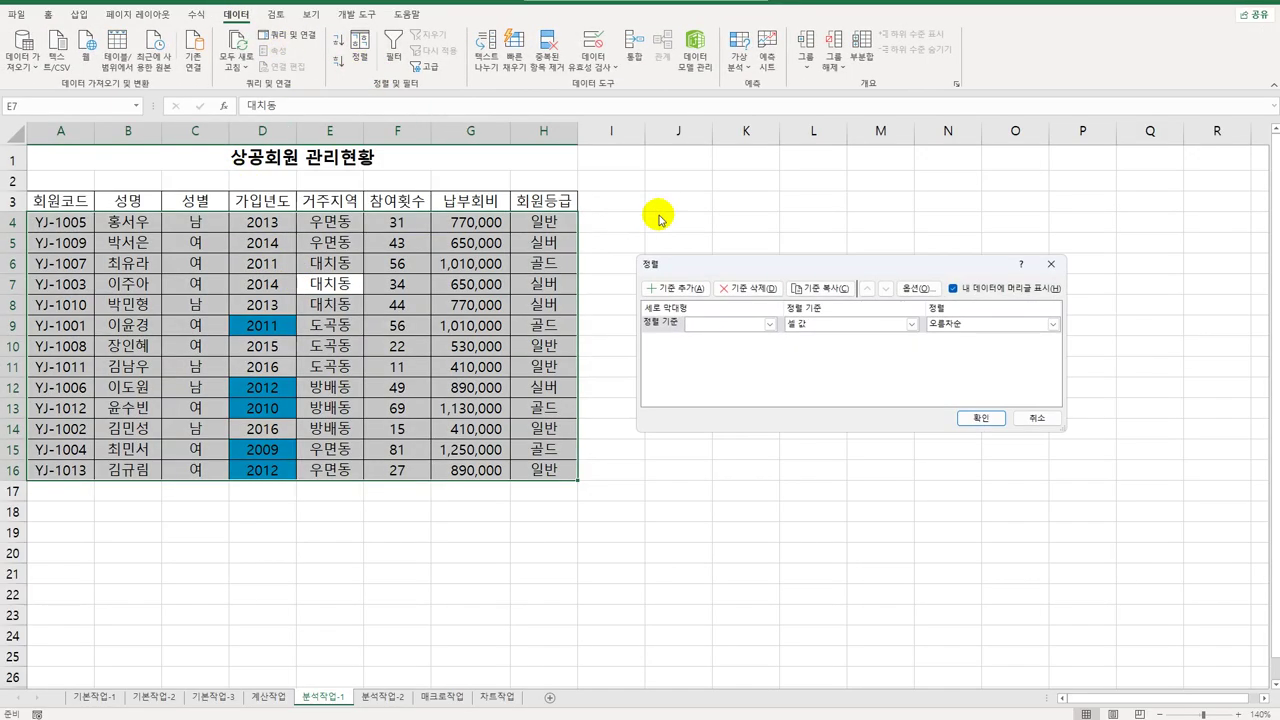
drag(763, 268, 777, 210)
click(781, 266)
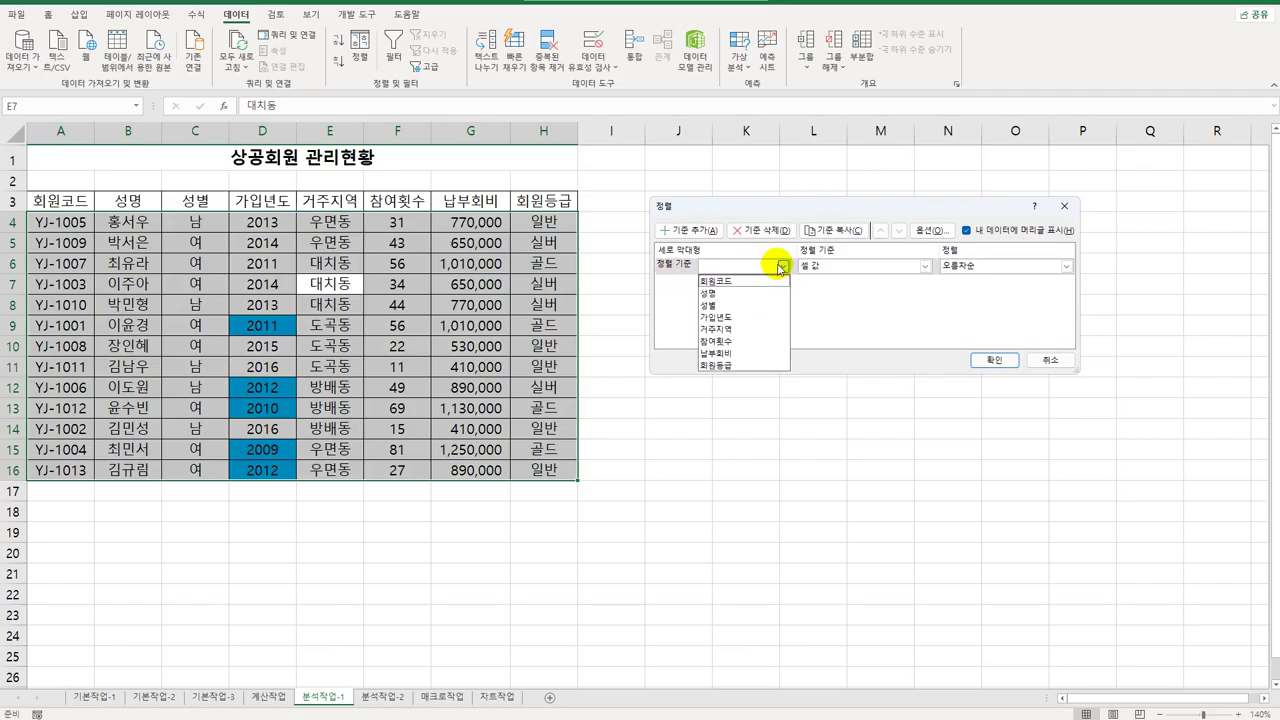
click(737, 364)
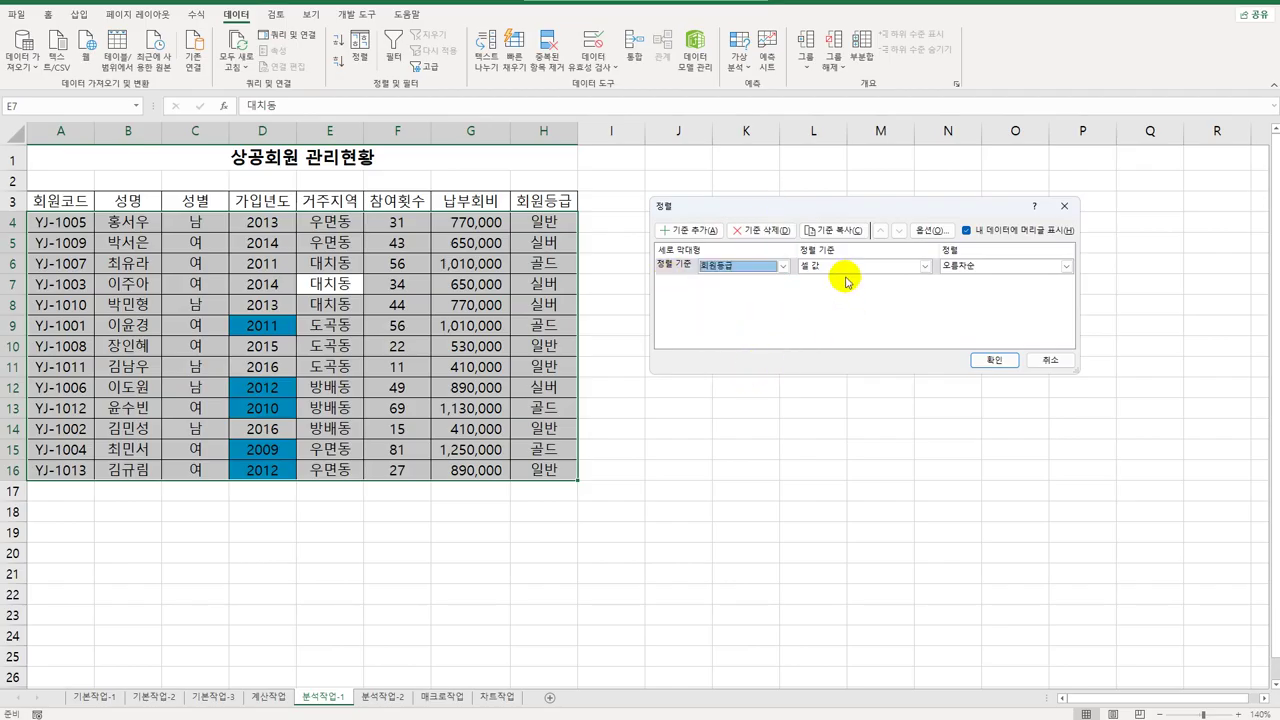
Step: Create a custom list 골드, 실버, 일반 and use it as the sort order for the 회원등급 key
click(1020, 266)
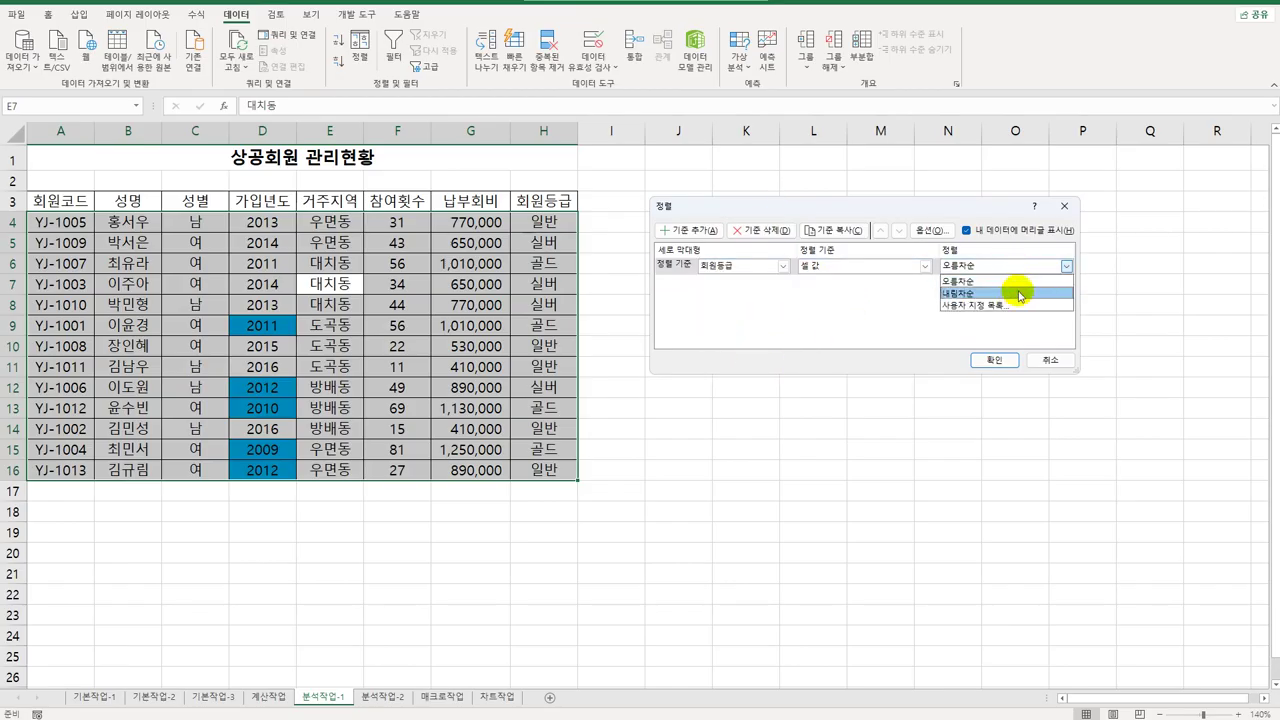
click(1012, 305)
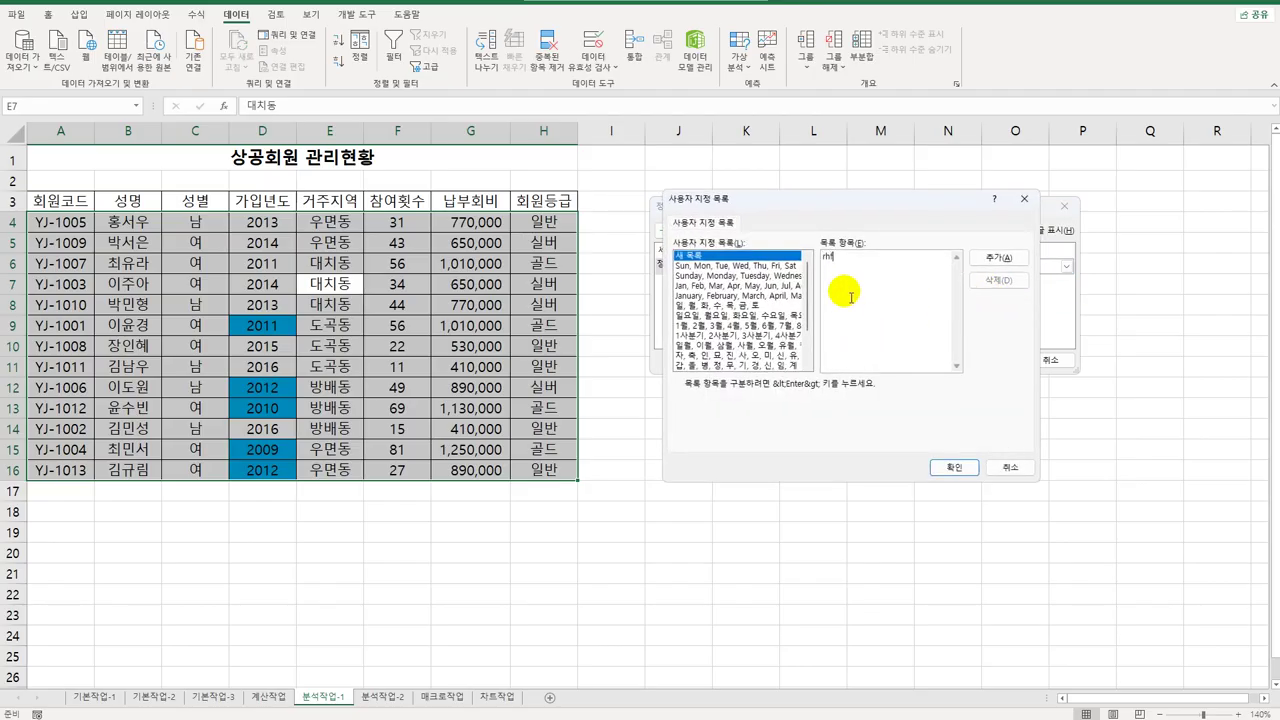
text(골드)
key(Return)
text(실버)
key(Return)
text(일반)
click(998, 258)
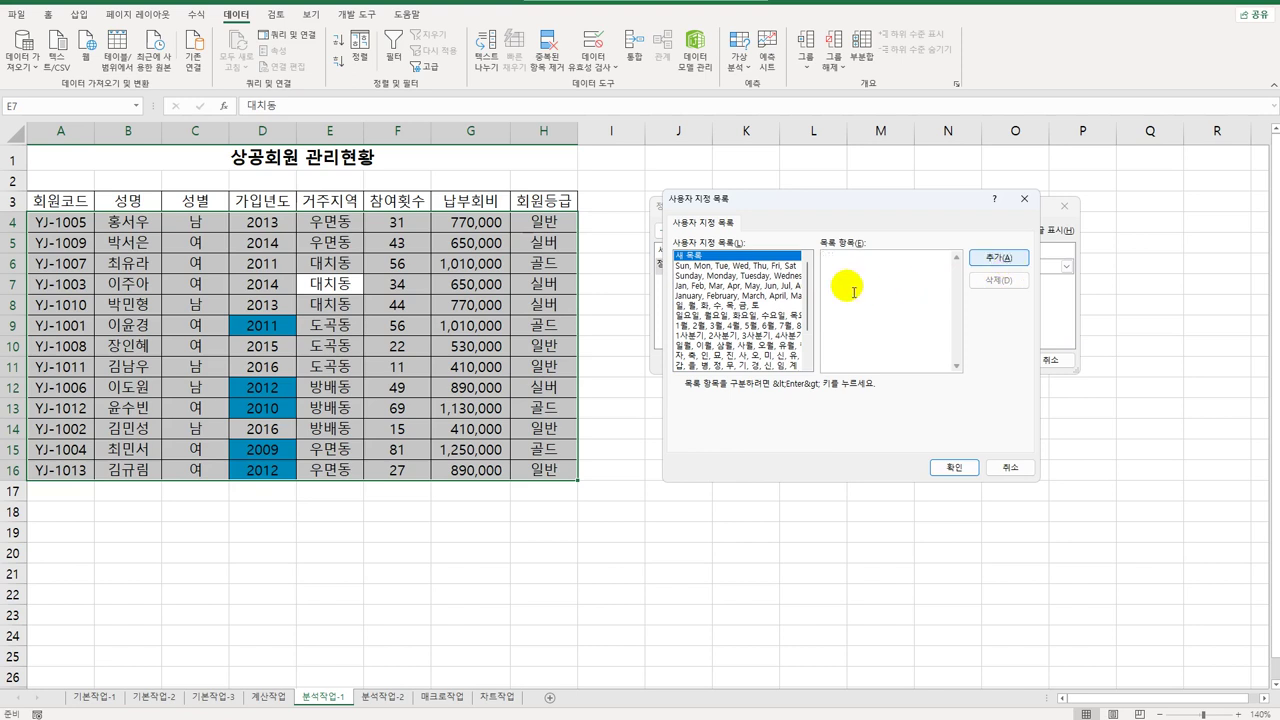
drag(808, 290, 808, 346)
click(730, 356)
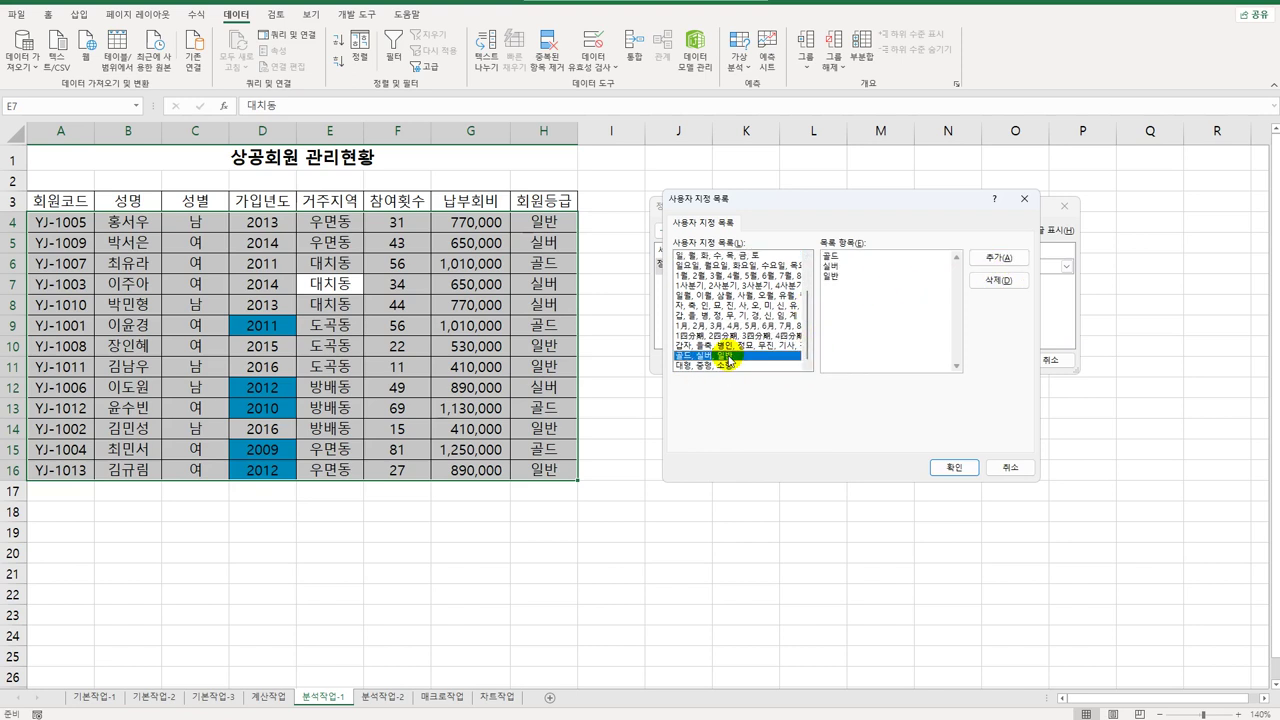
click(958, 470)
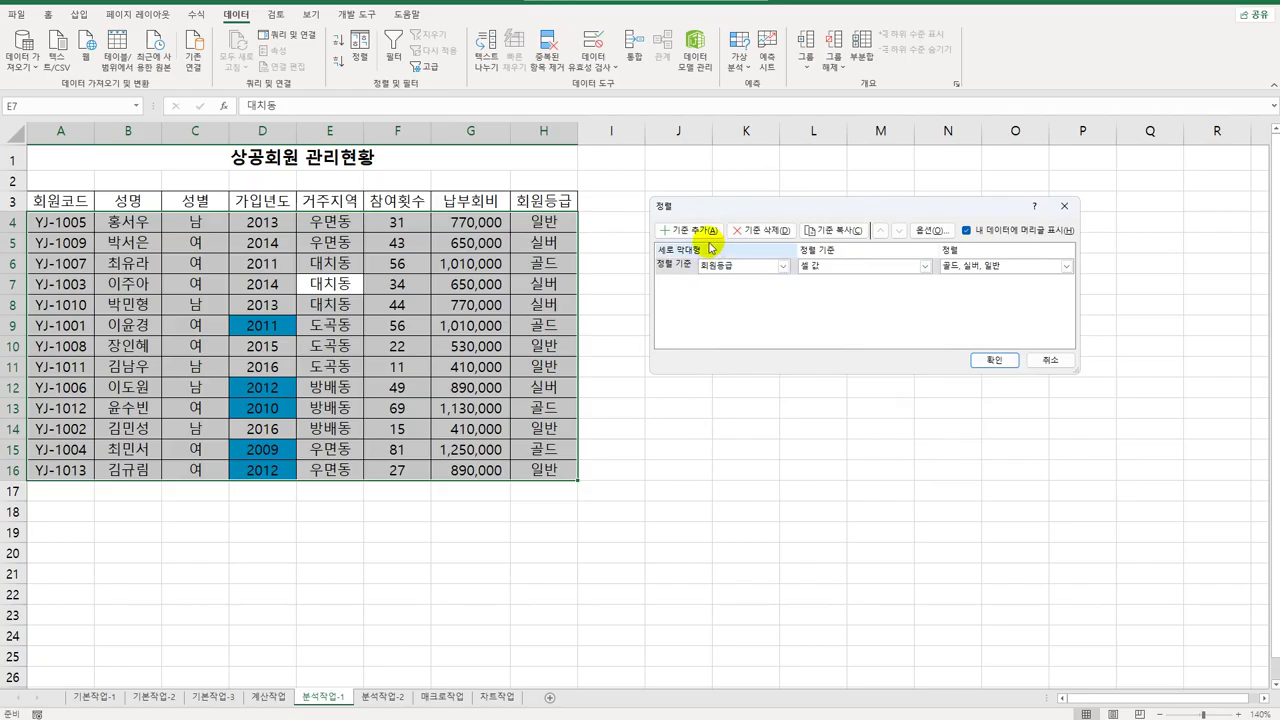
Step: Add a second sort level on 가입년도 by cell colour, with blue RGB(0, 176, 240) placed at the bottom (아래쪽에 표시), and apply the sort
click(695, 231)
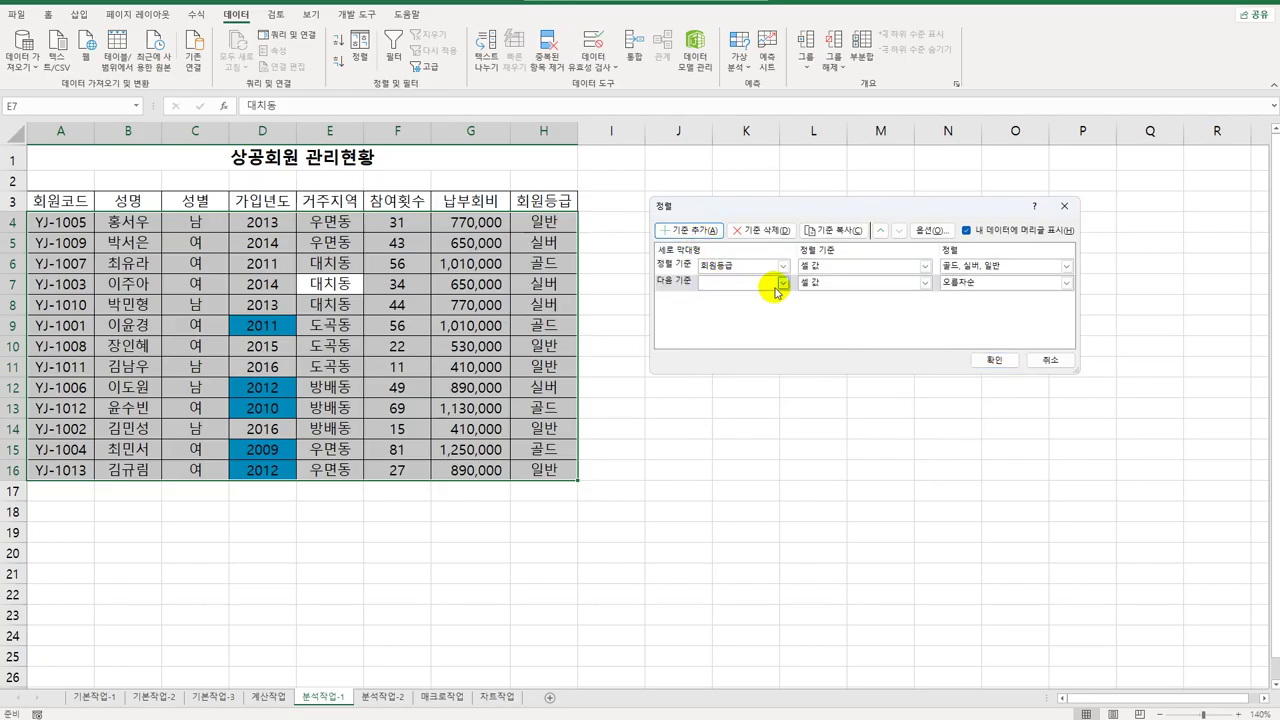
click(782, 284)
click(772, 333)
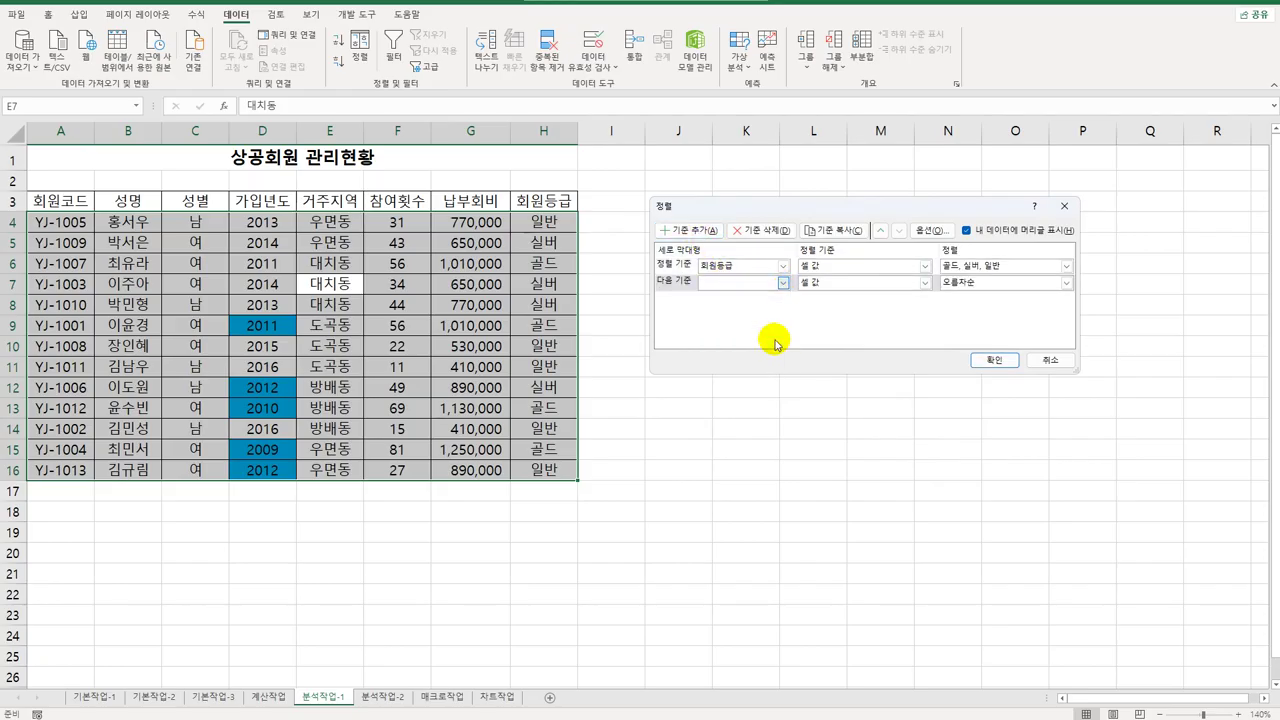
click(848, 282)
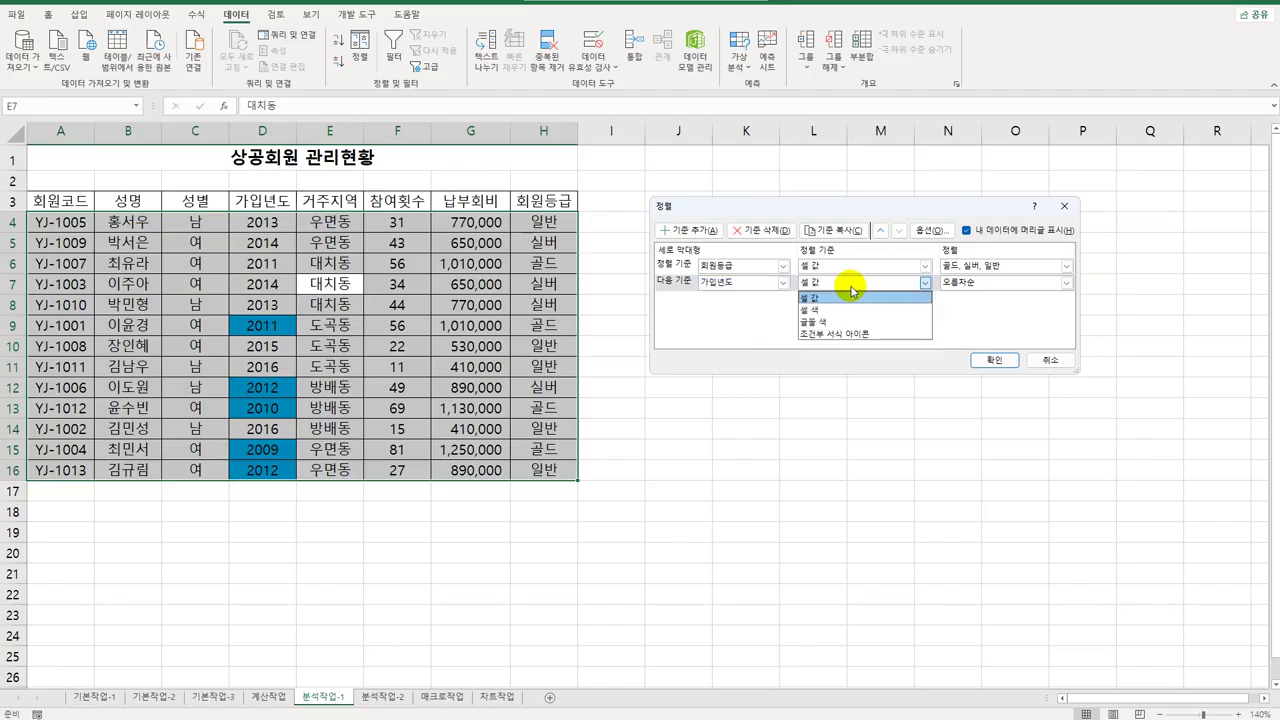
click(848, 310)
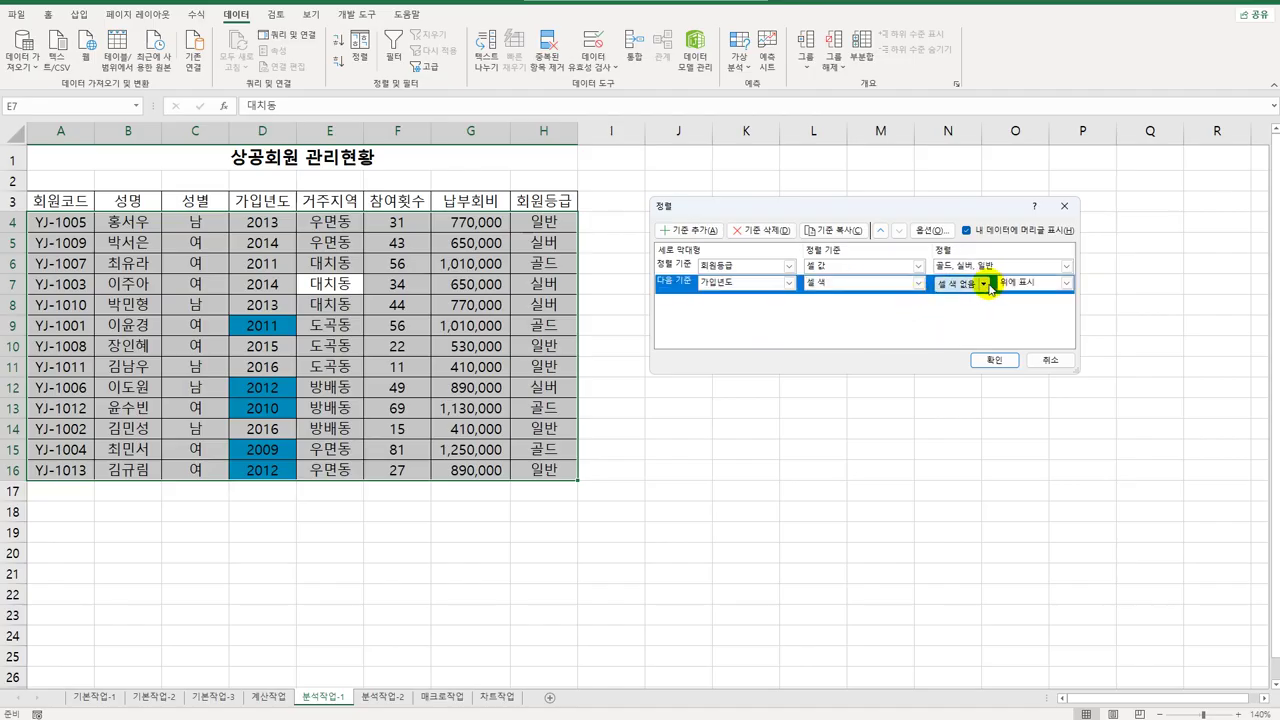
click(984, 285)
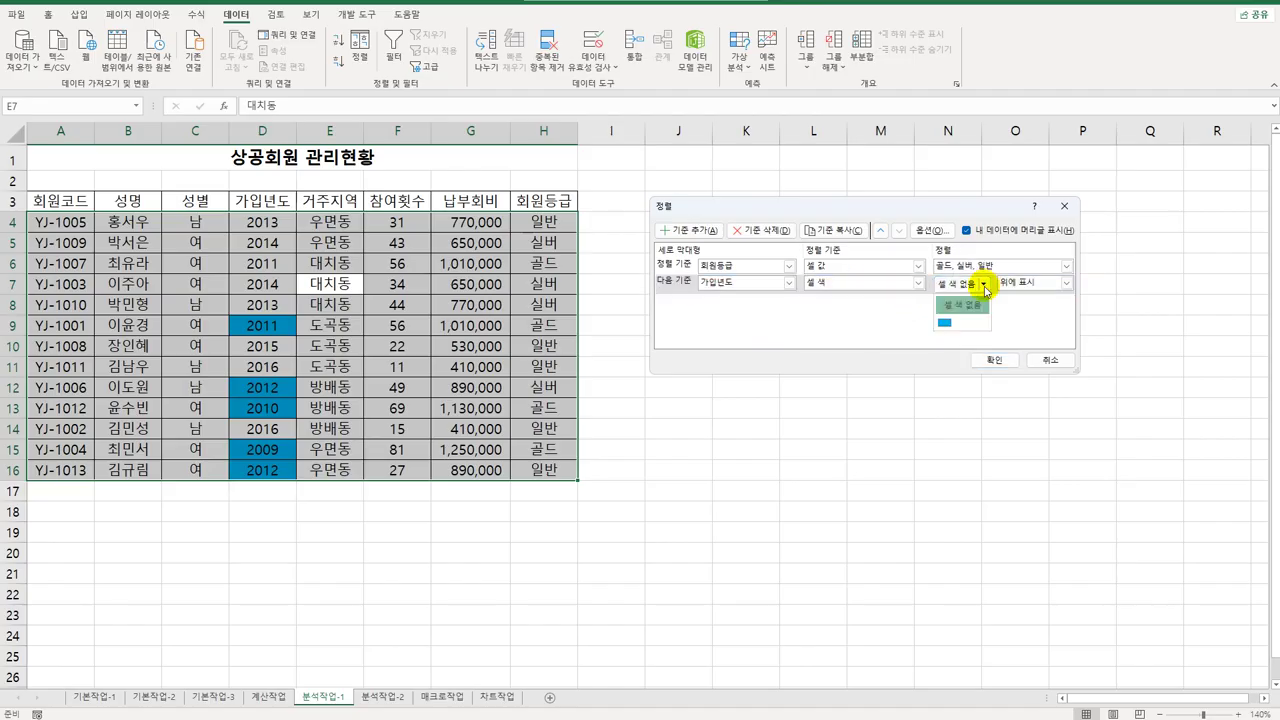
click(945, 325)
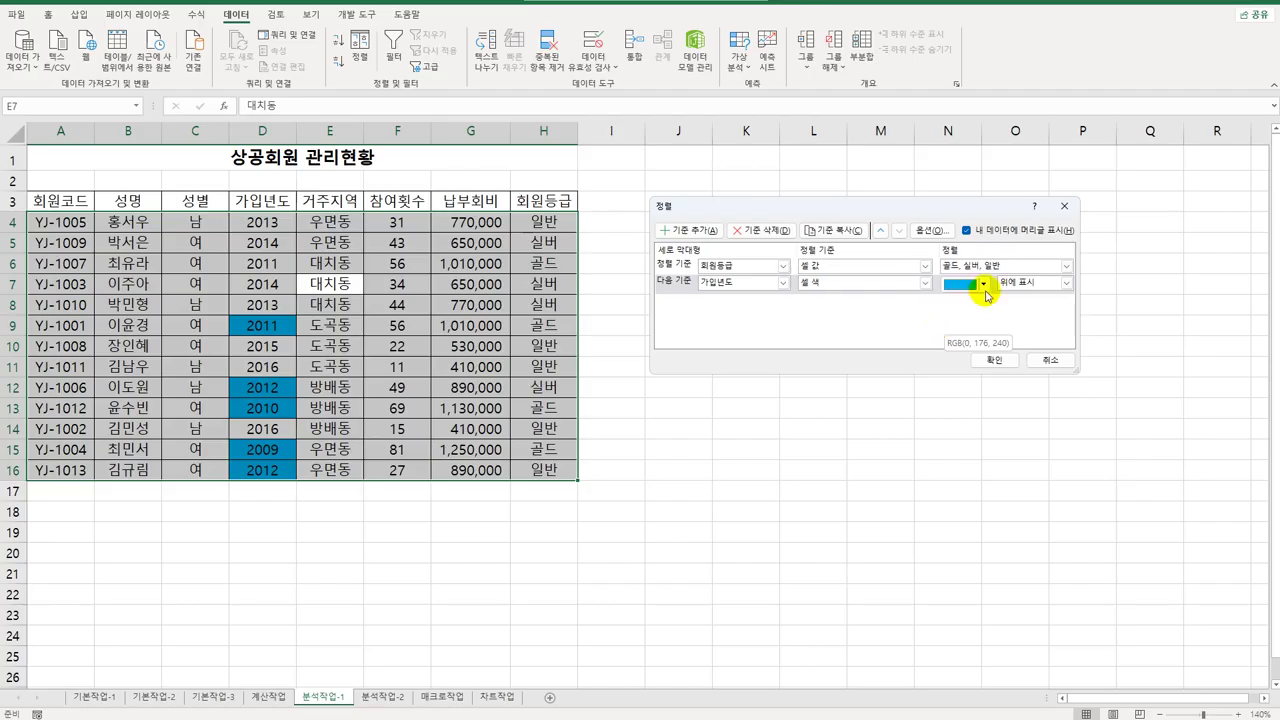
click(1066, 283)
click(1056, 293)
key(Down)
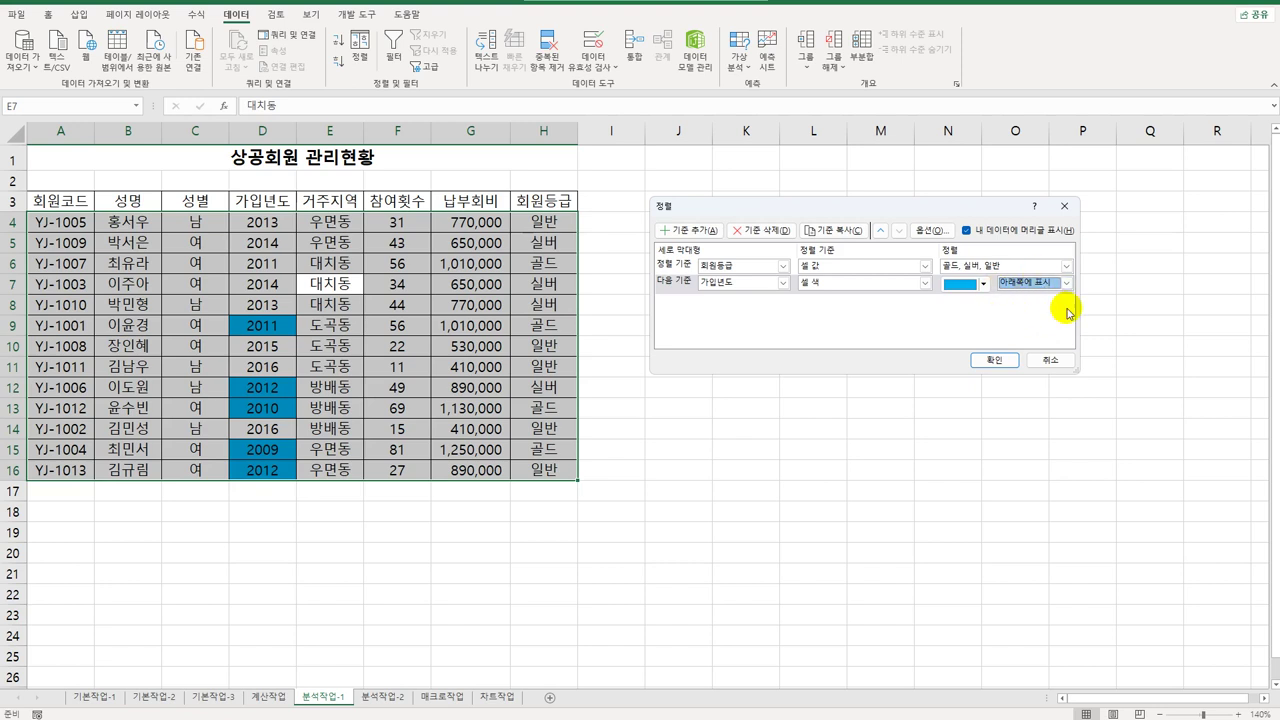
click(996, 360)
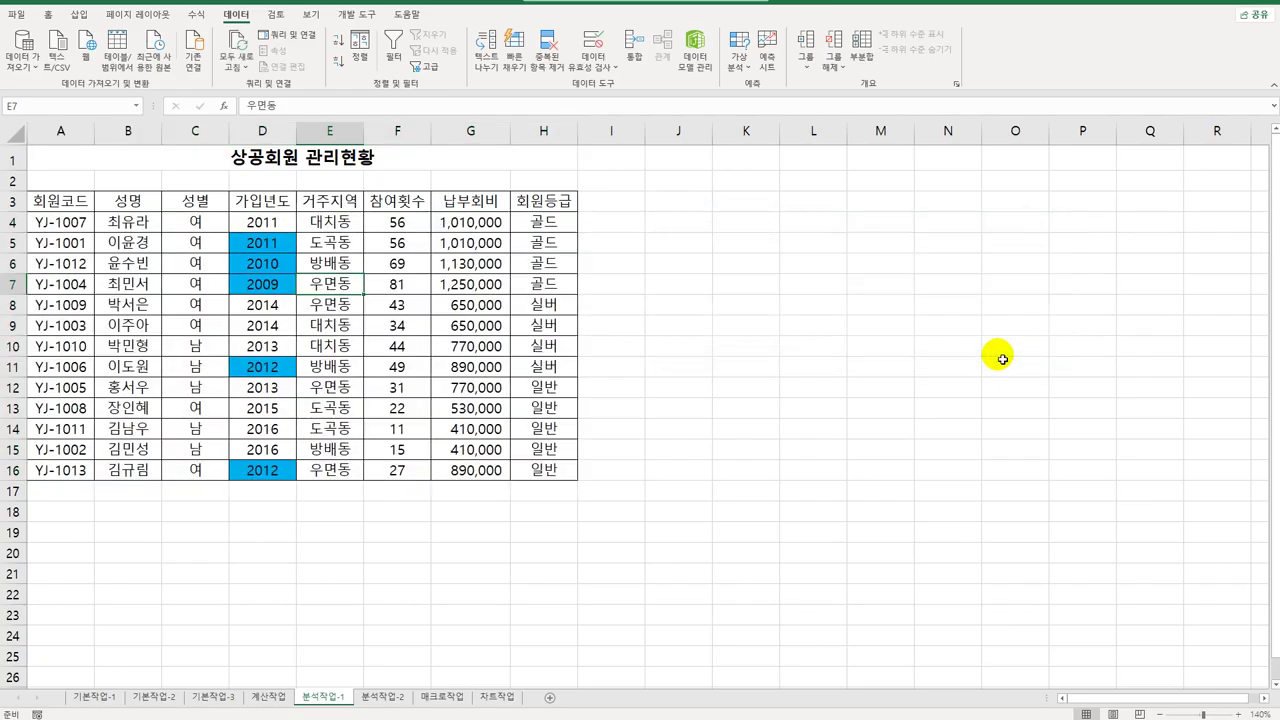
Step: On the 분석작업-2 sheet, widen column F to fit the 매출액 figures and start a consolidation into H2:J5 with the 평균 function
click(383, 697)
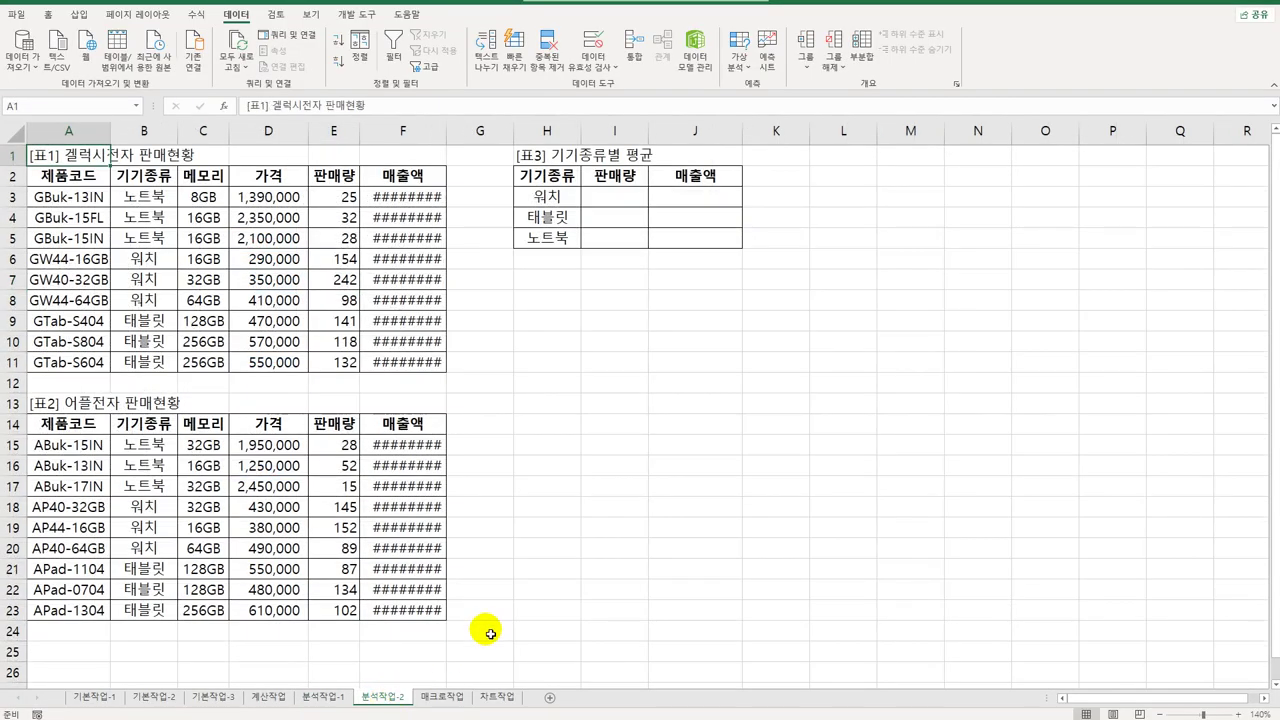
drag(447, 139, 454, 139)
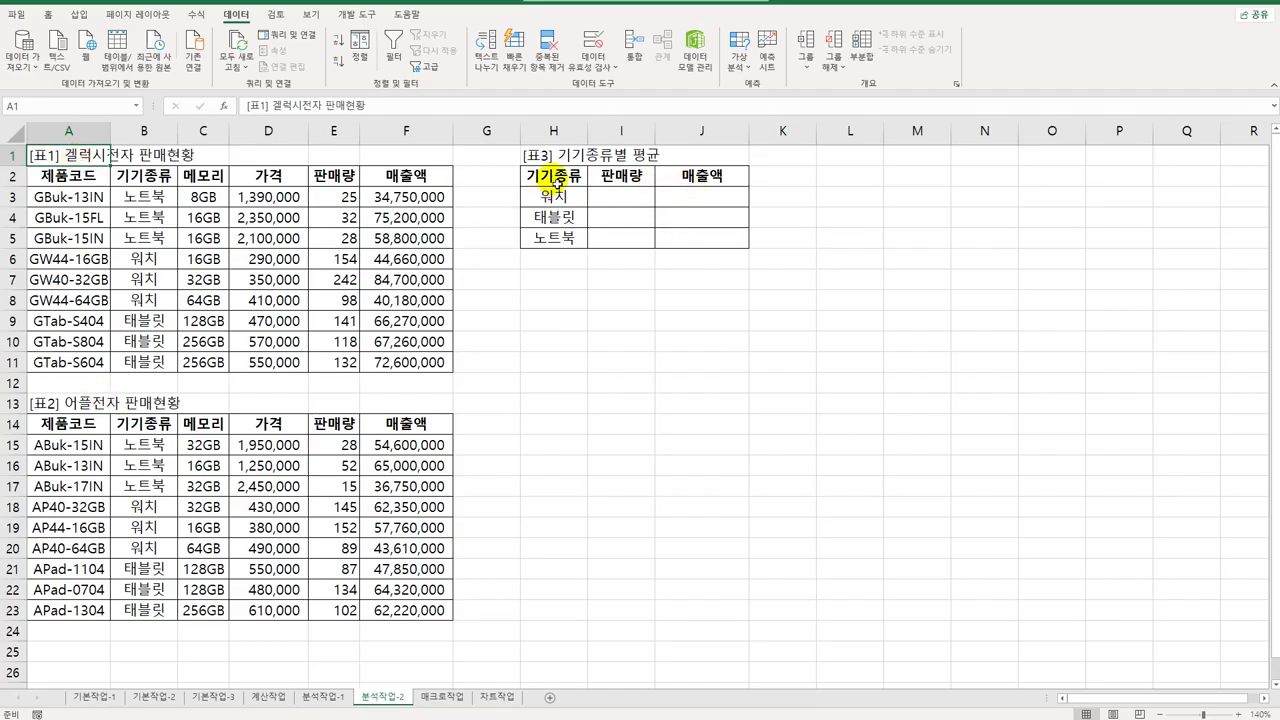
drag(553, 175, 684, 238)
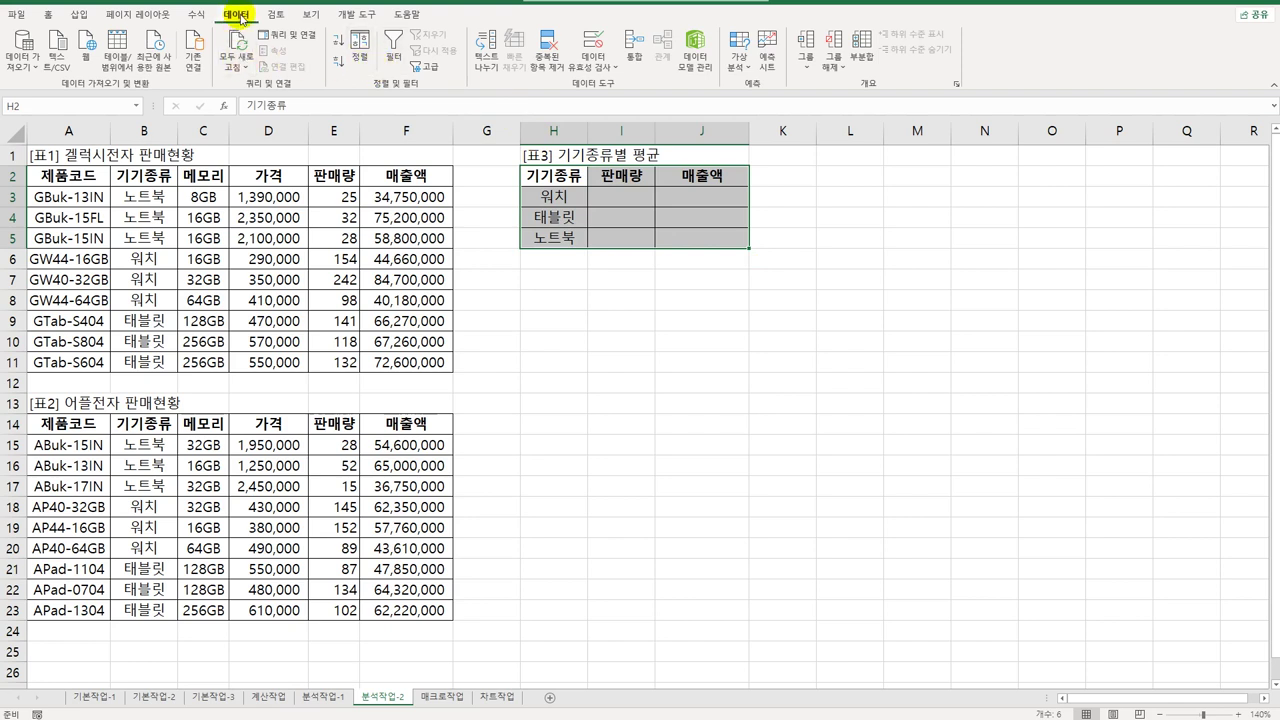
click(632, 55)
drag(774, 177, 753, 263)
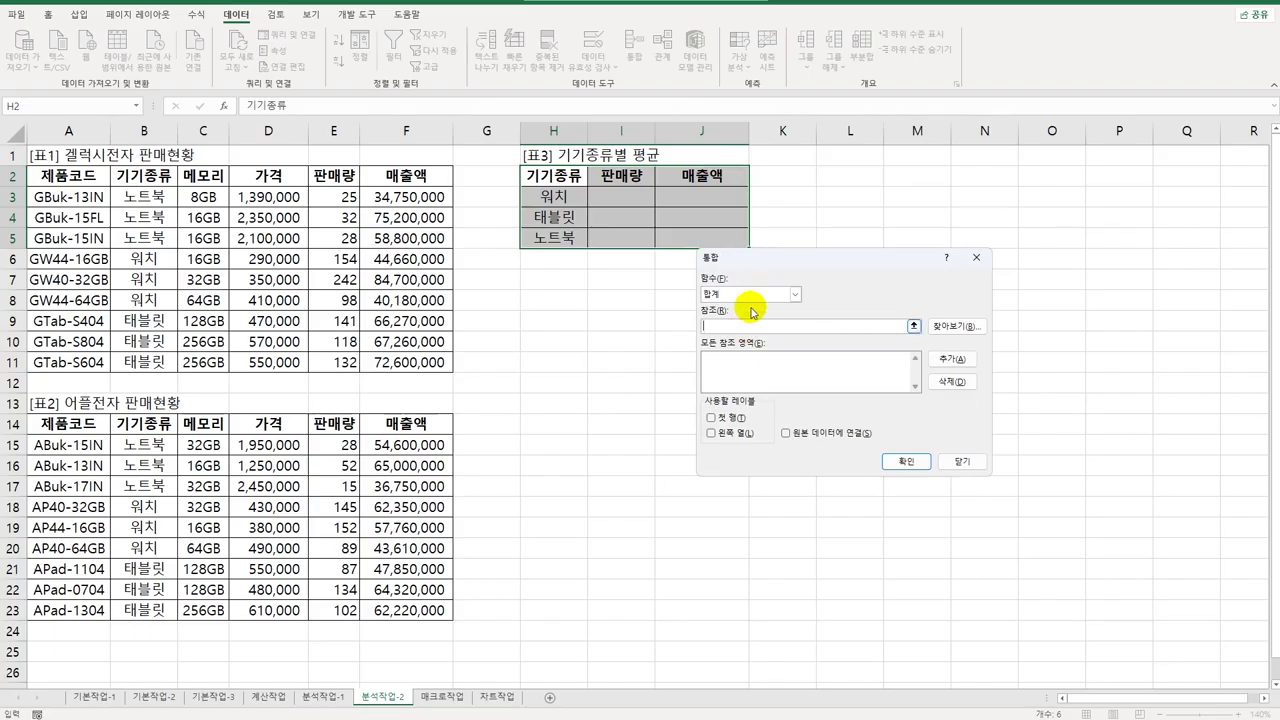
click(752, 294)
click(752, 325)
click(752, 327)
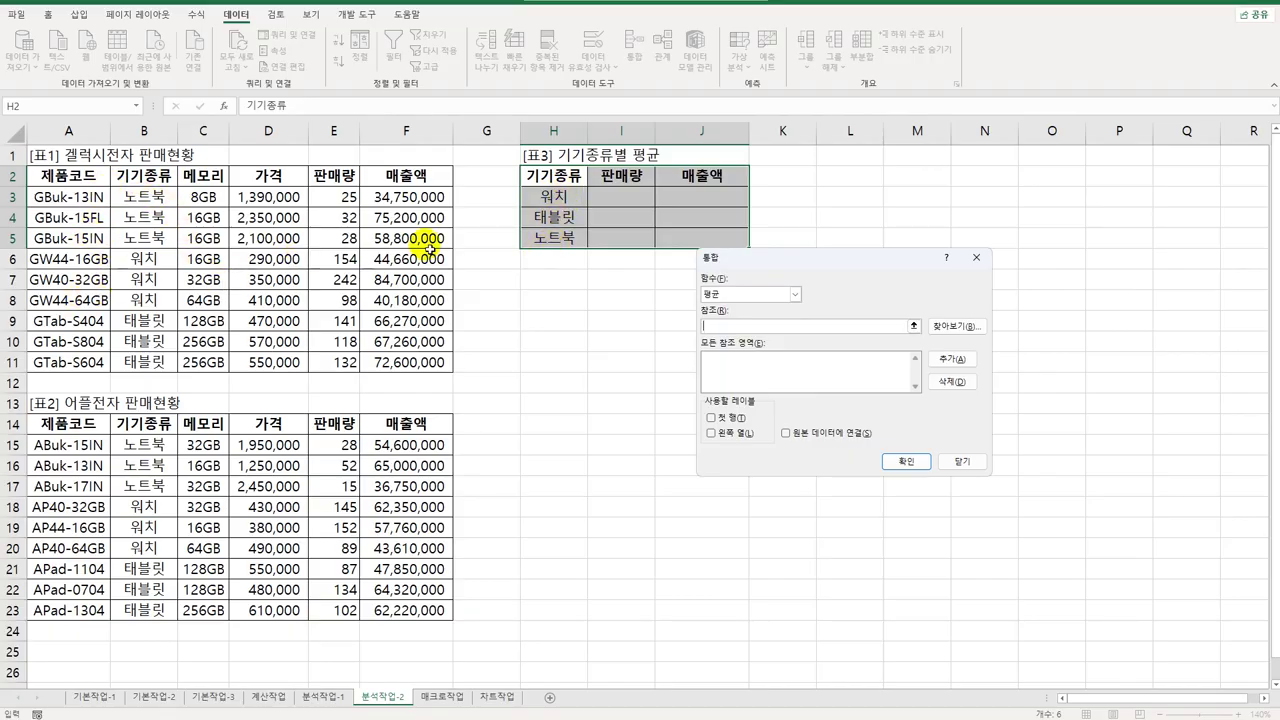
Step: Add B2:F11 and B14:F23 as consolidation references, use both 첫 행 and 왼쪽 열 labels, and run the consolidation
drag(144, 177, 428, 363)
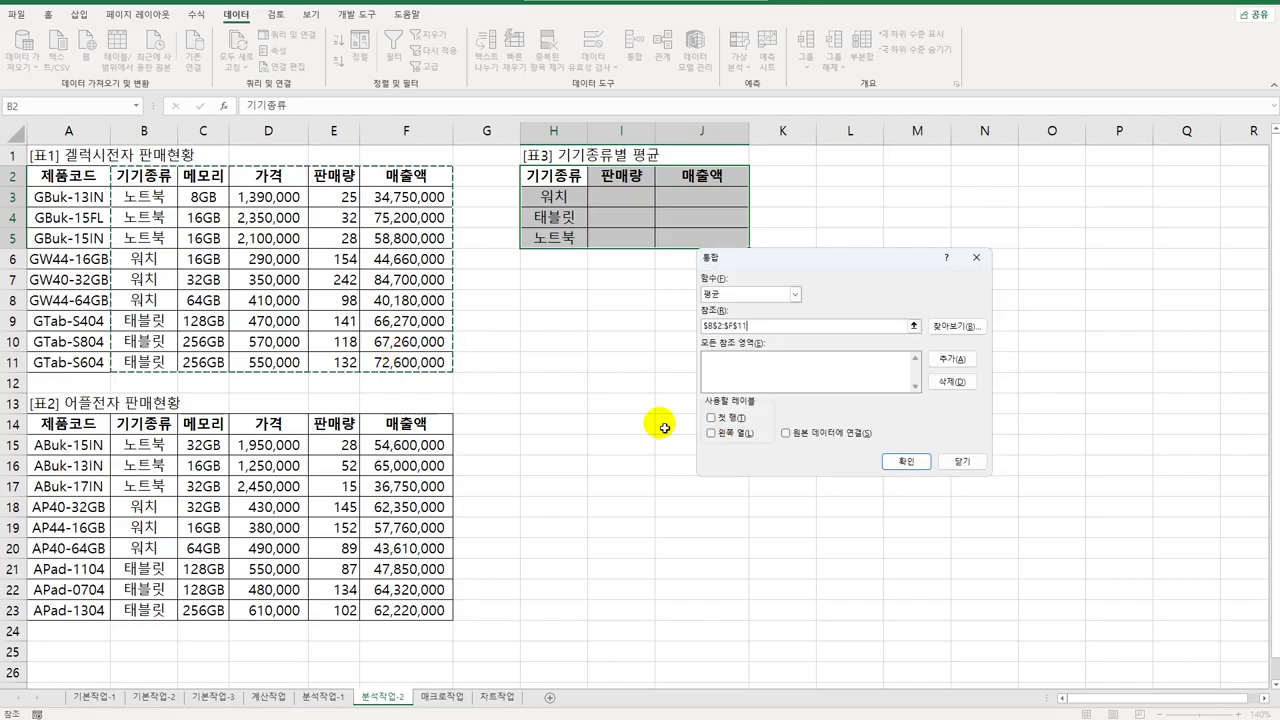
click(952, 358)
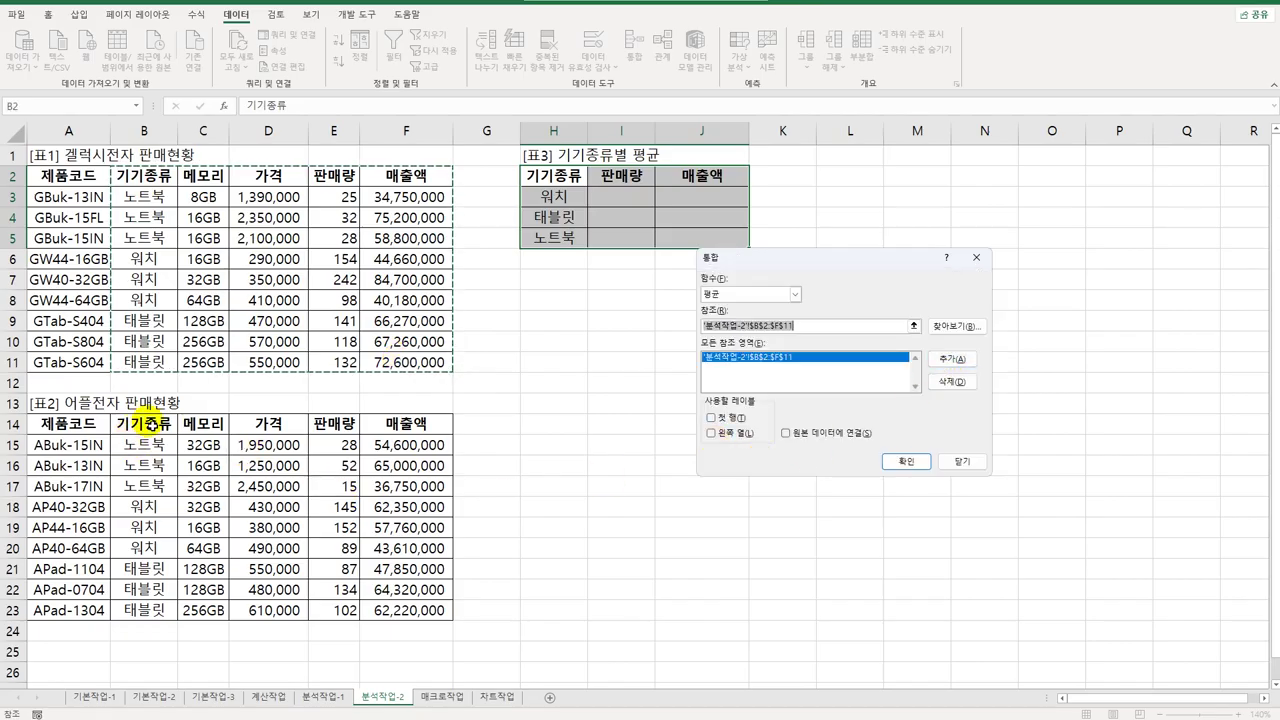
drag(140, 424, 400, 607)
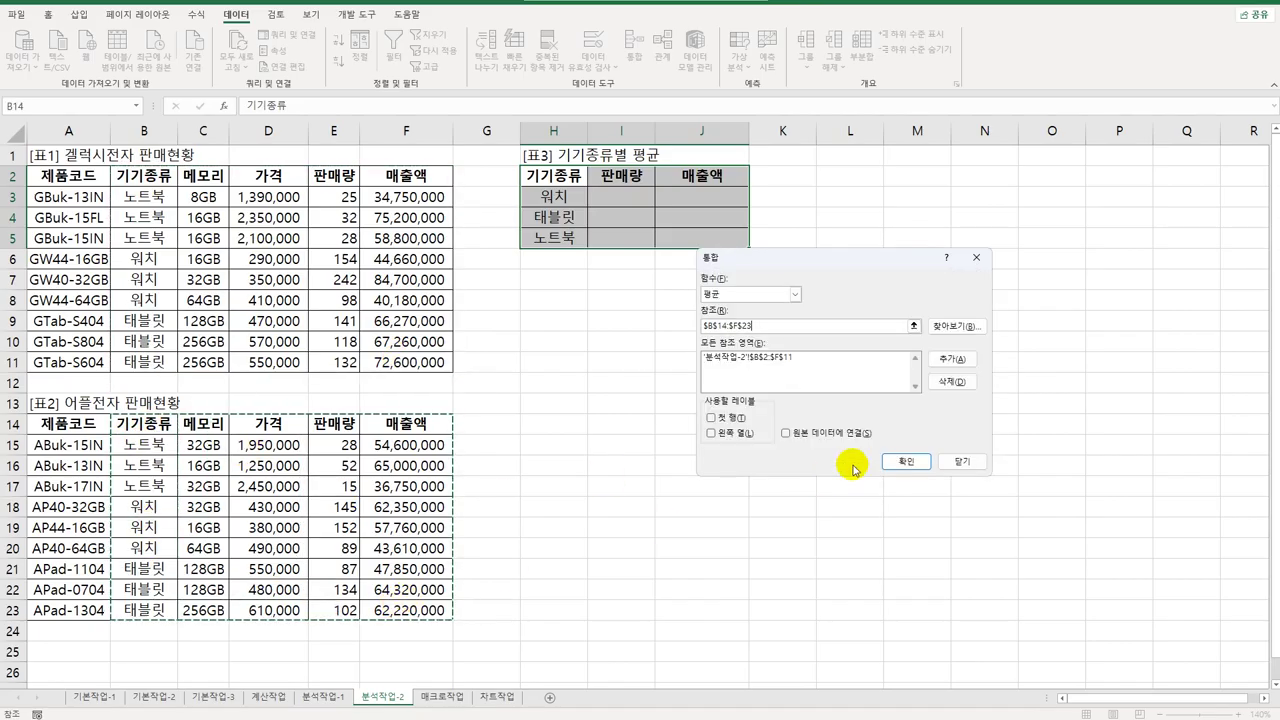
click(955, 359)
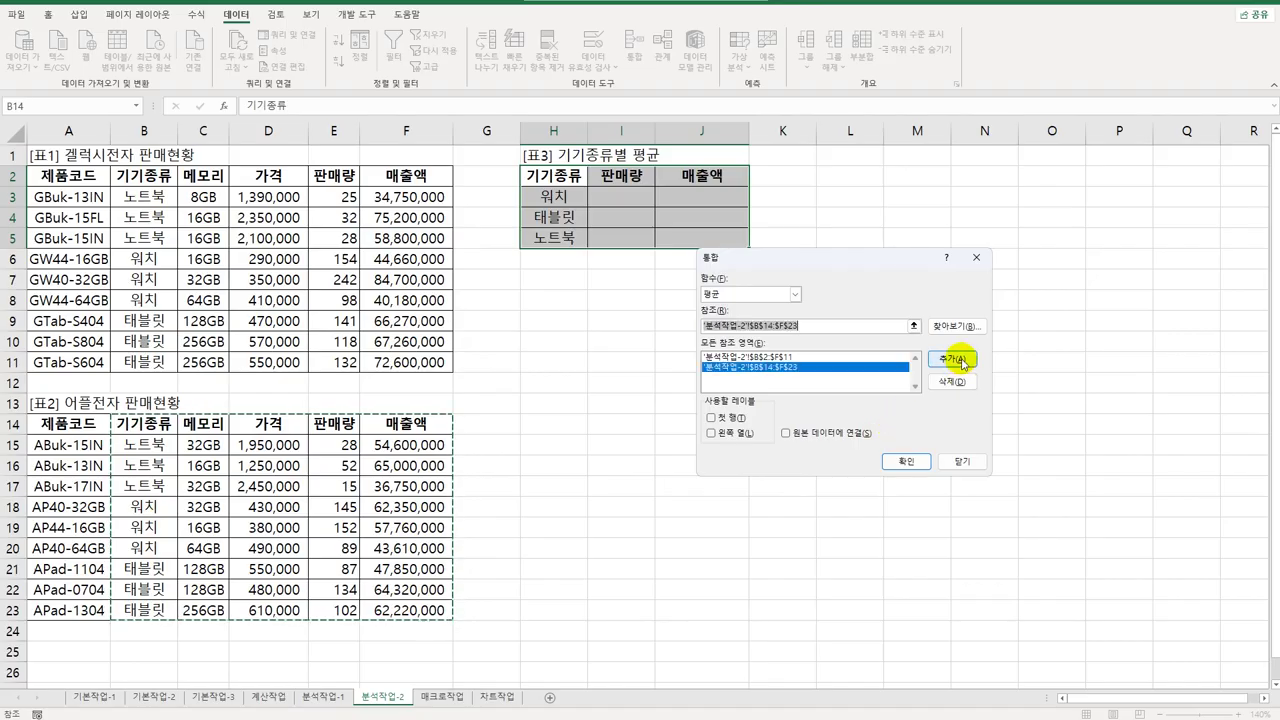
click(744, 427)
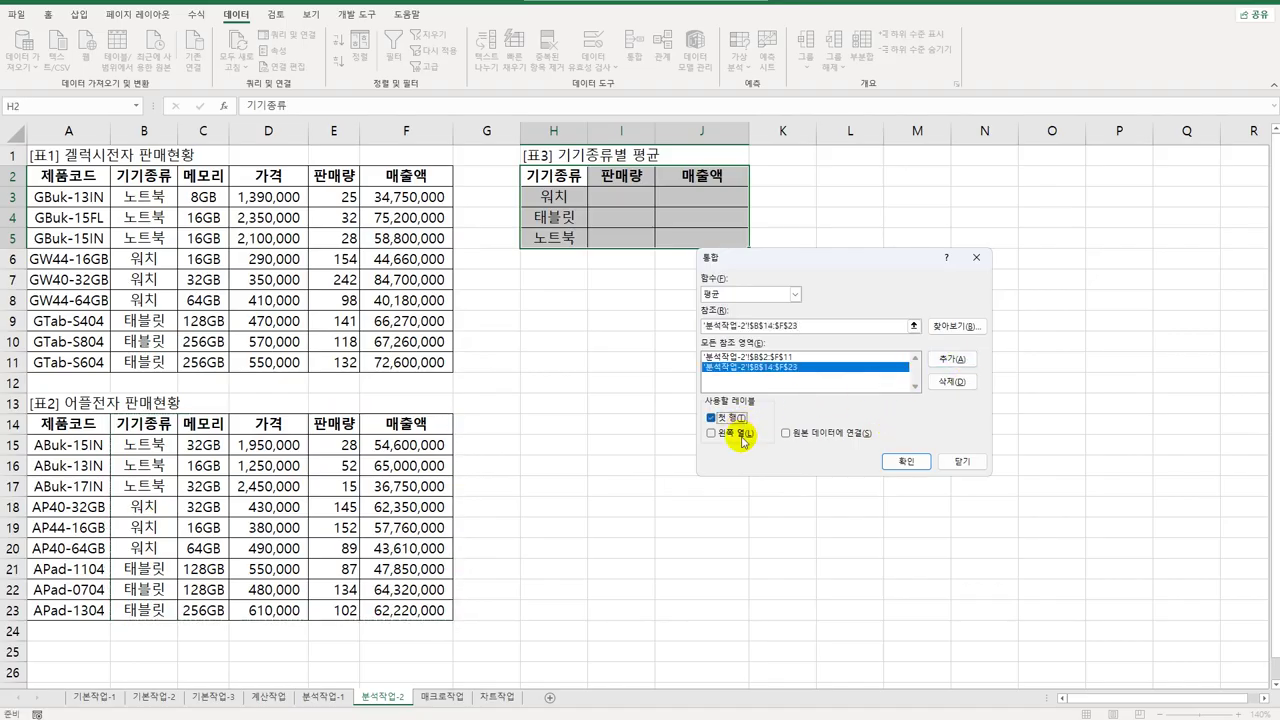
click(744, 436)
click(906, 462)
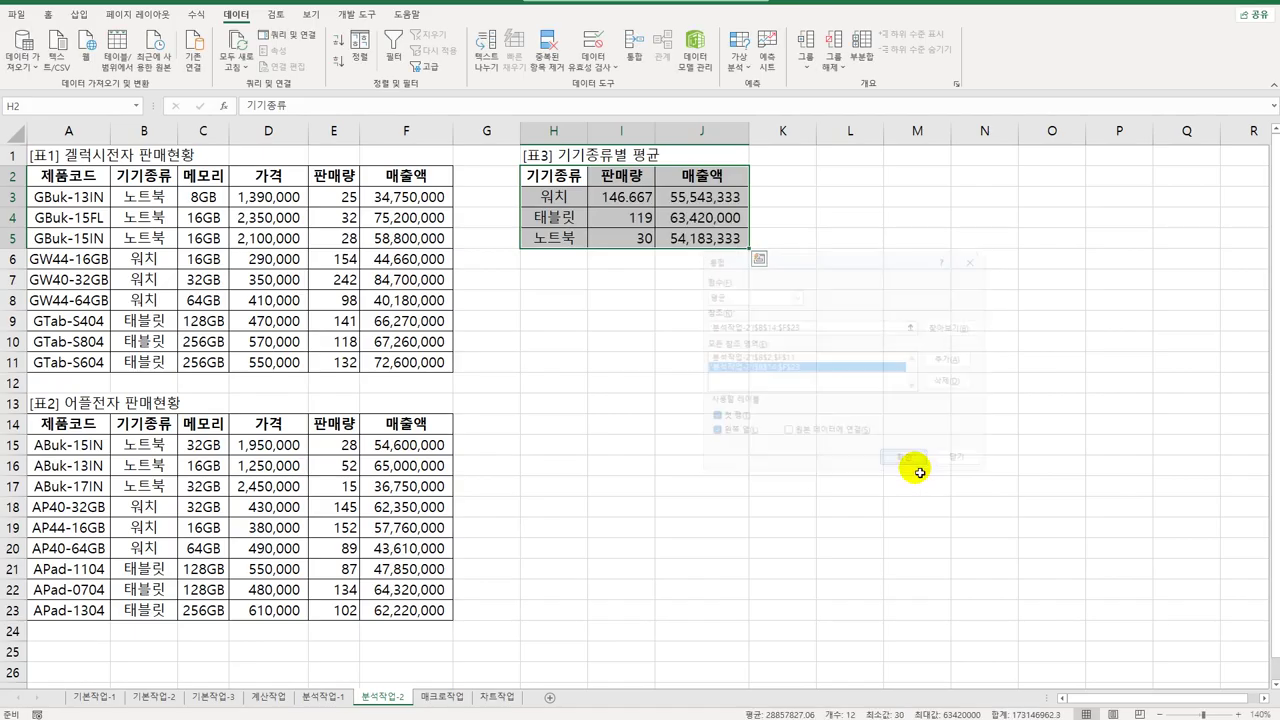
click(697, 241)
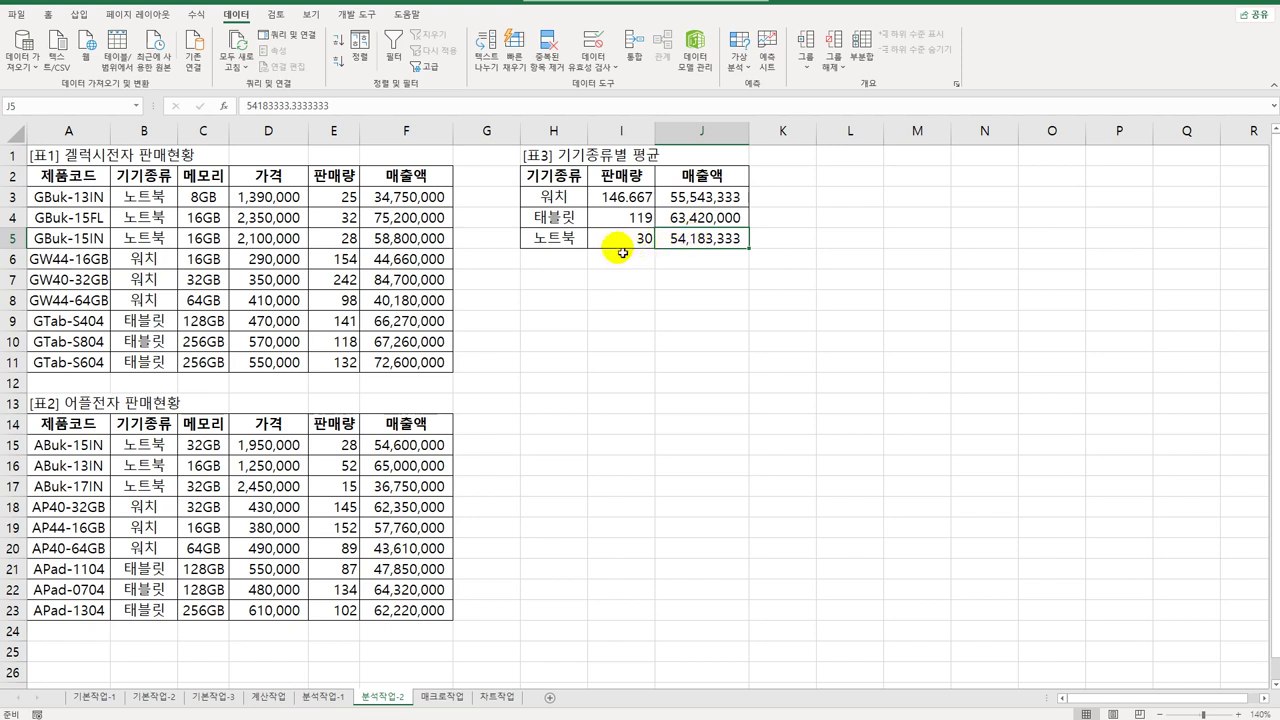
Step: On the 매크로작업 sheet, auto-fit the widths of the 매입이익 column C and the 판매이익 column E
click(441, 699)
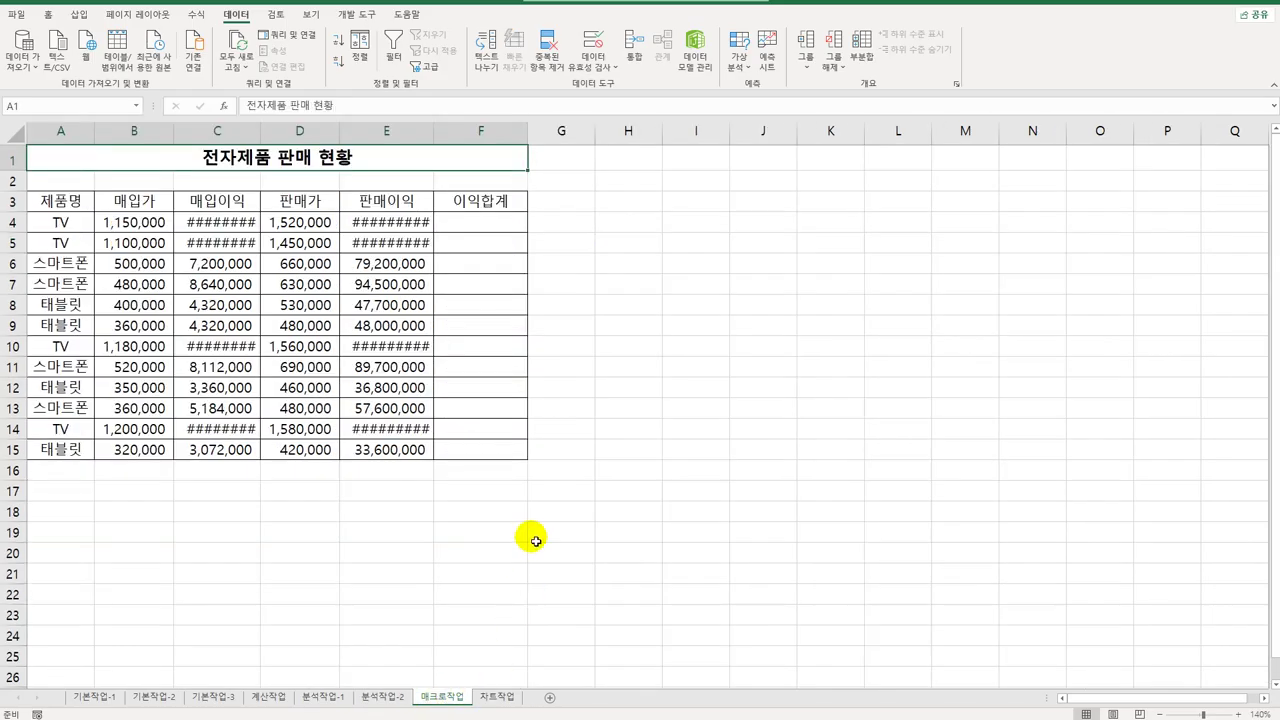
double_click(261, 131)
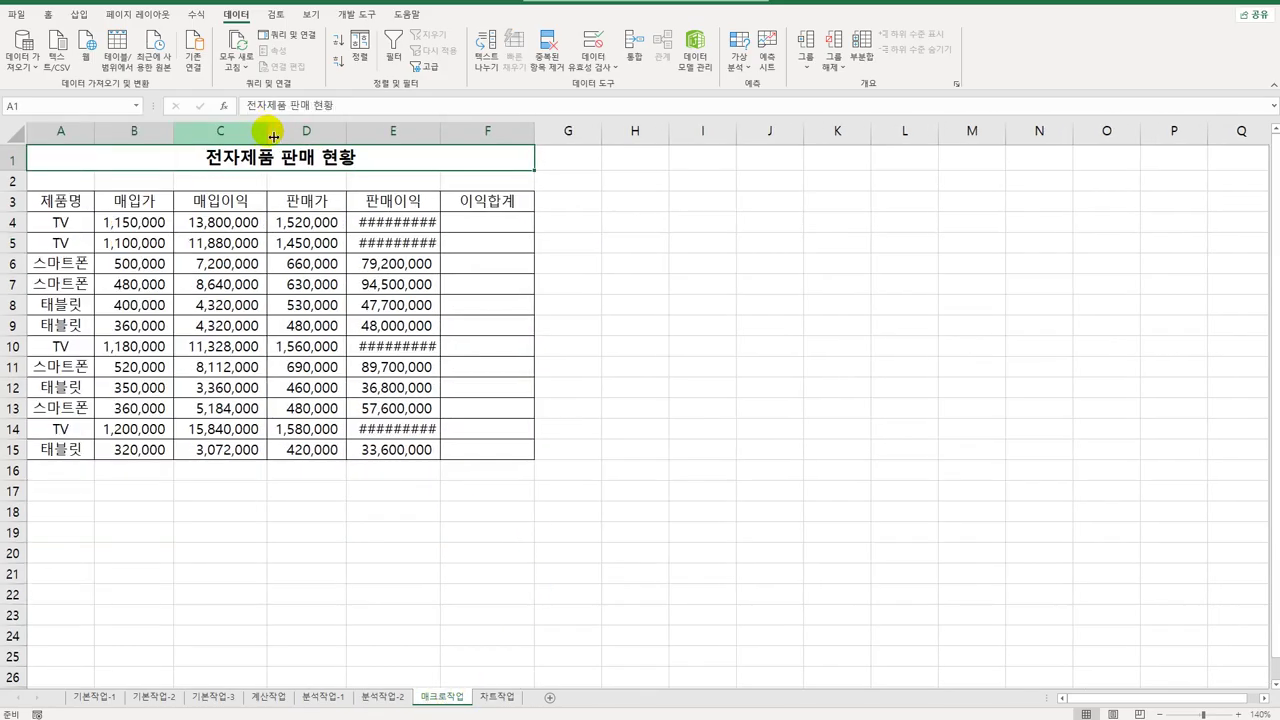
double_click(441, 131)
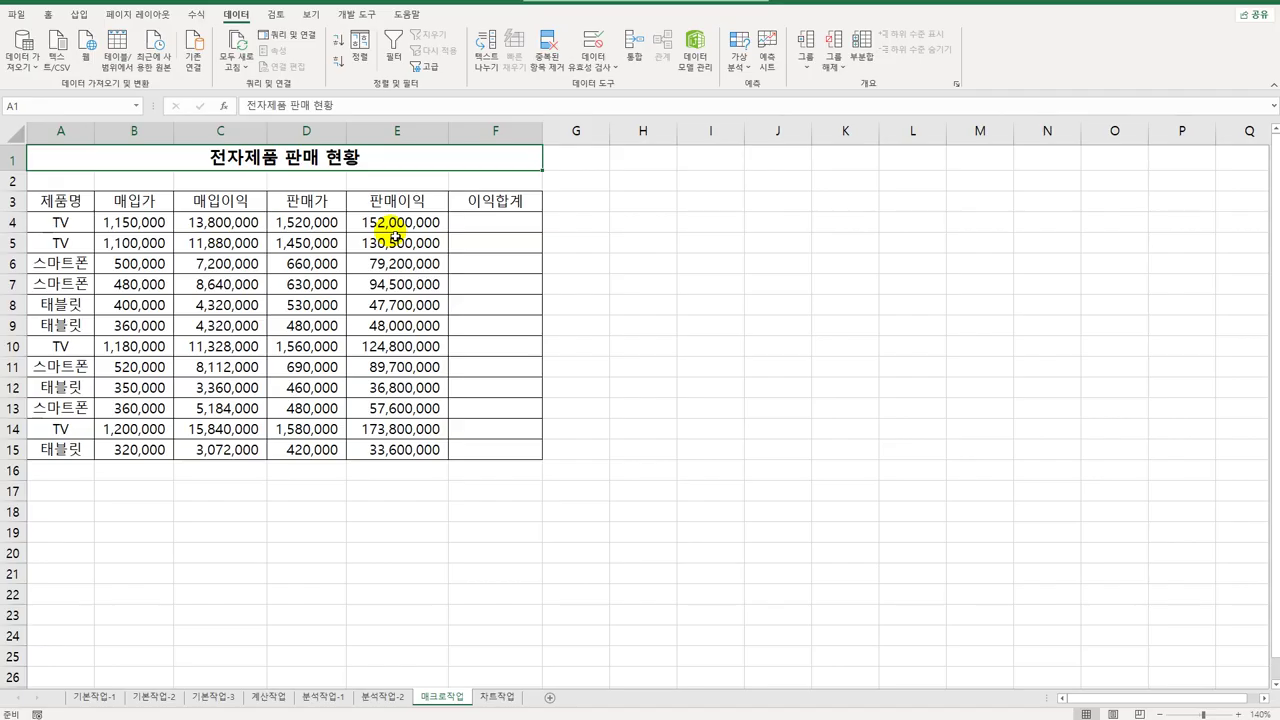
click(705, 303)
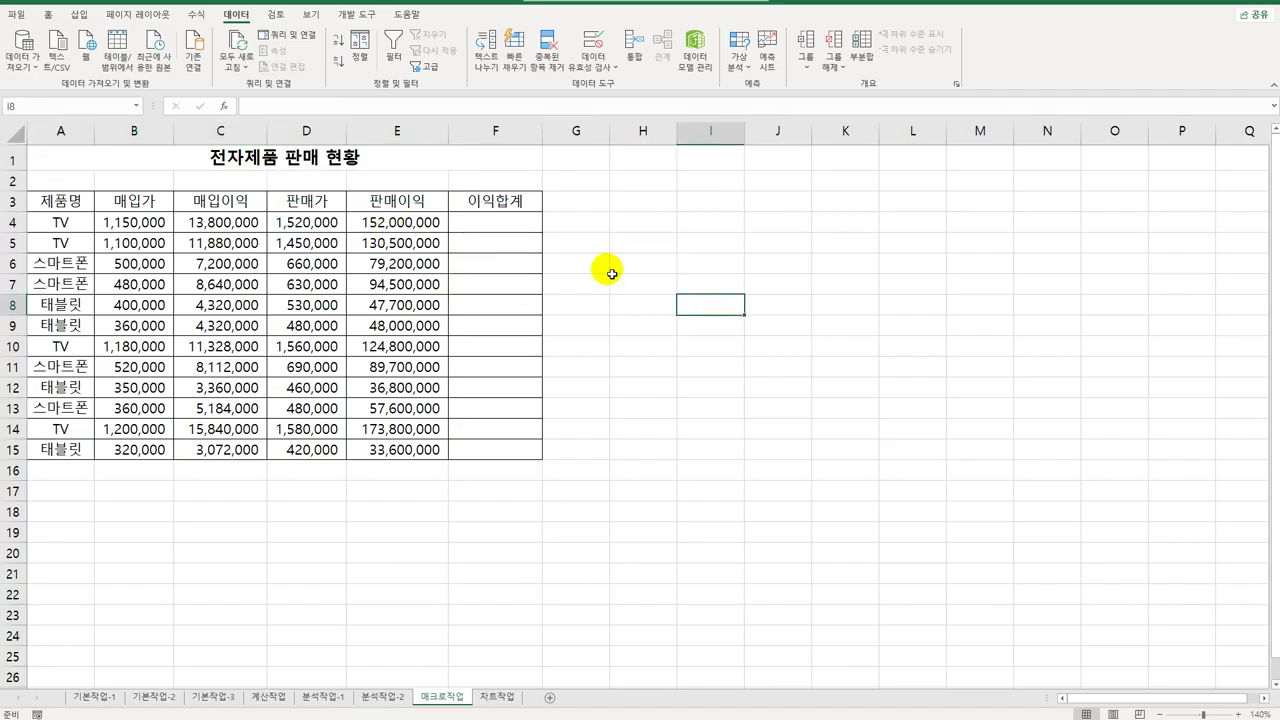
Step: Insert a form-control button over B17:C18 and start recording a new macro named 이익합계 for it
click(357, 16)
click(276, 52)
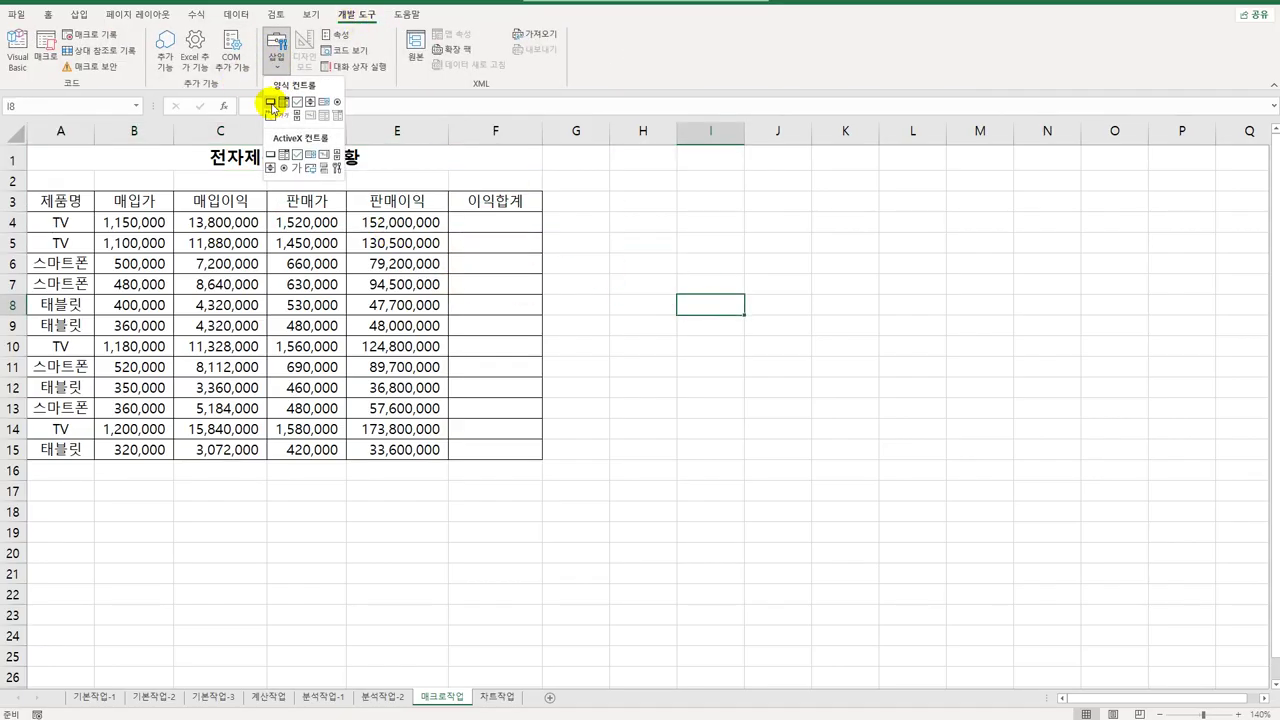
click(271, 103)
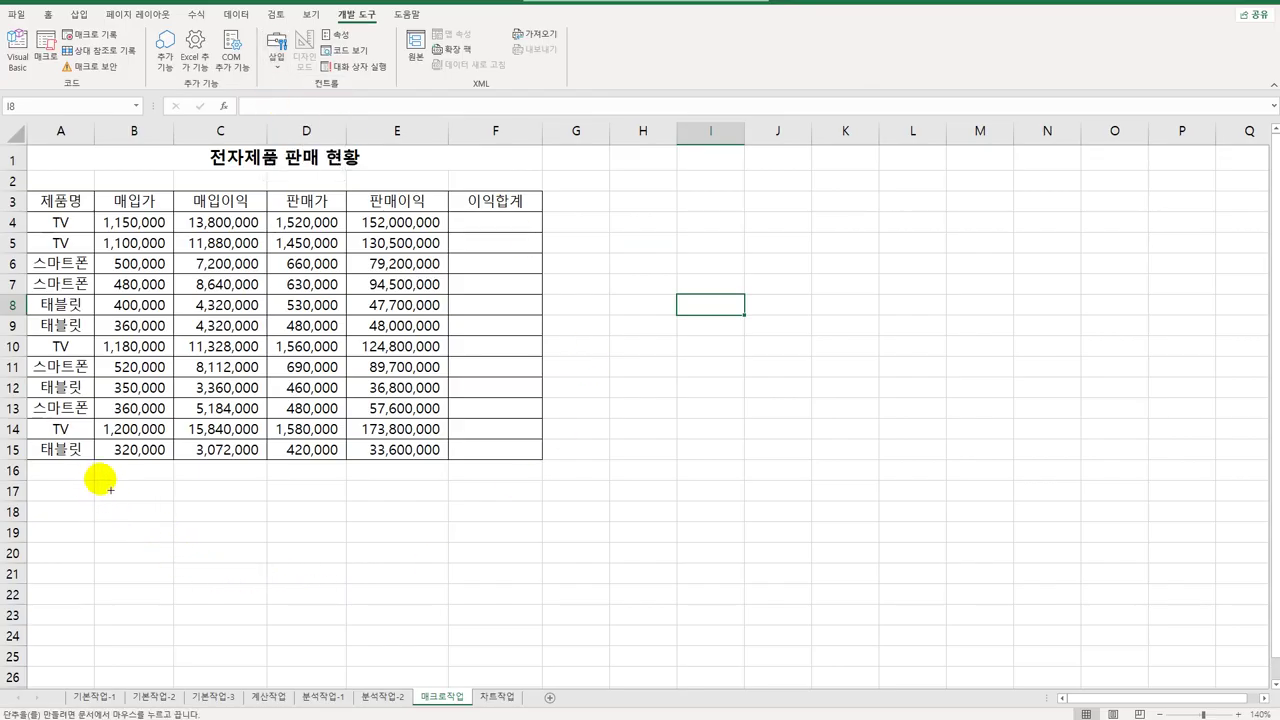
drag(103, 490, 240, 530)
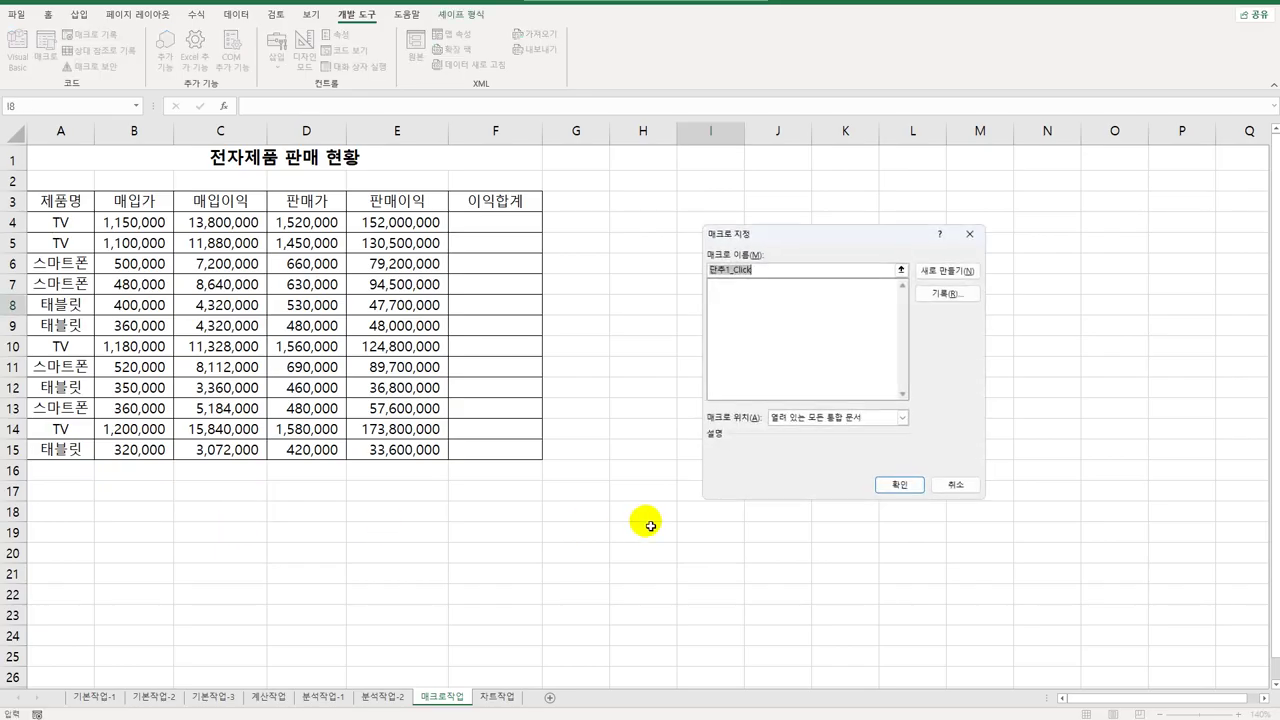
text(이익합계)
click(918, 294)
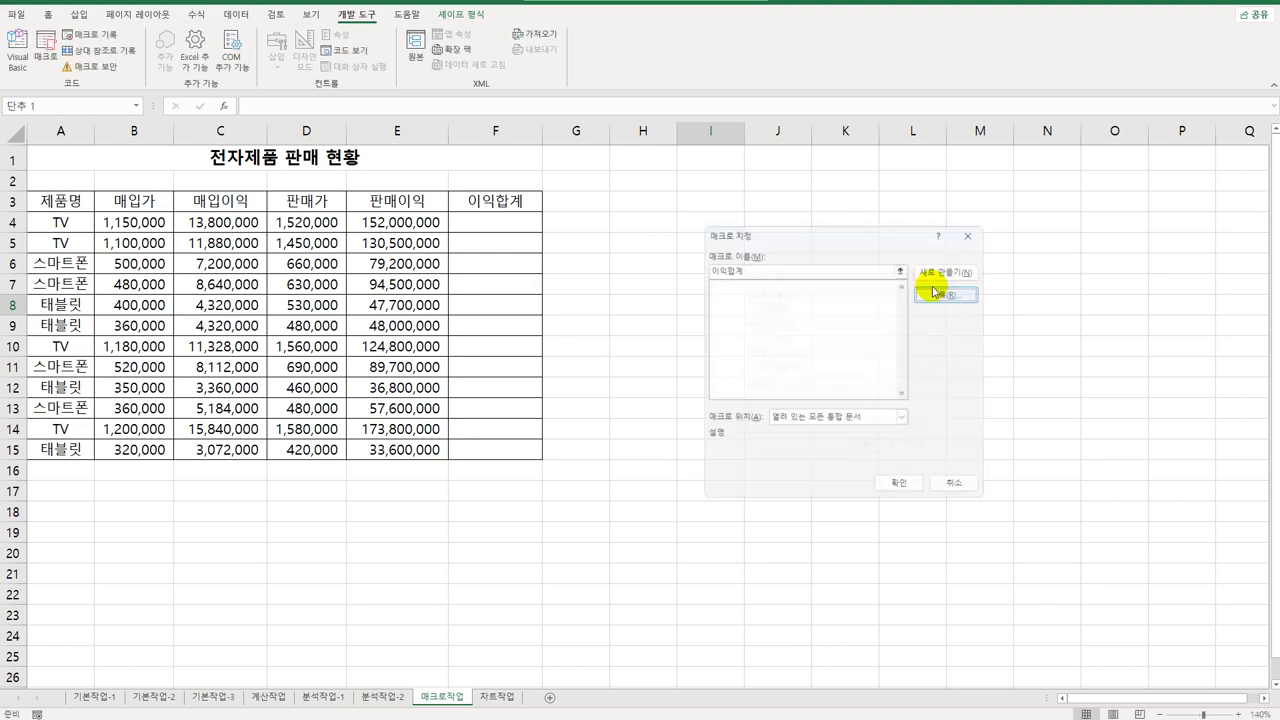
click(895, 458)
Step: Enter the formula =C4+E4 in F4 to add 매입이익 and 판매이익 for the first product
click(486, 222)
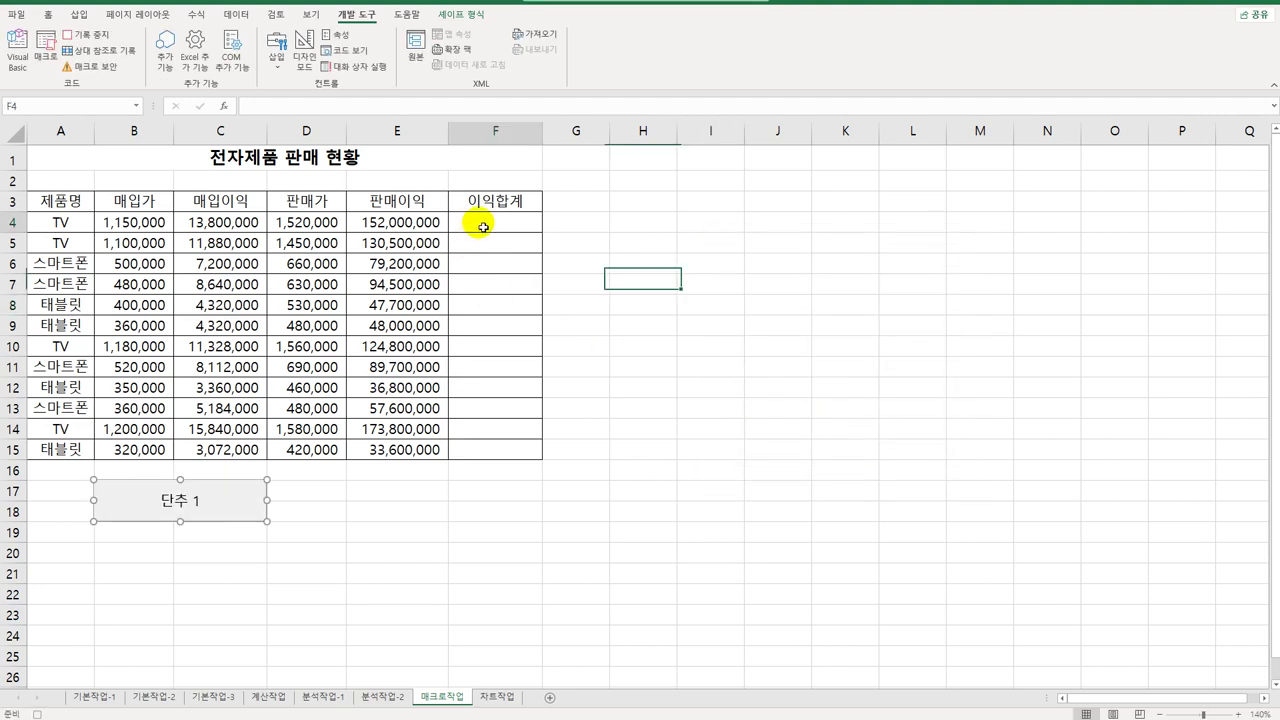
text(=)
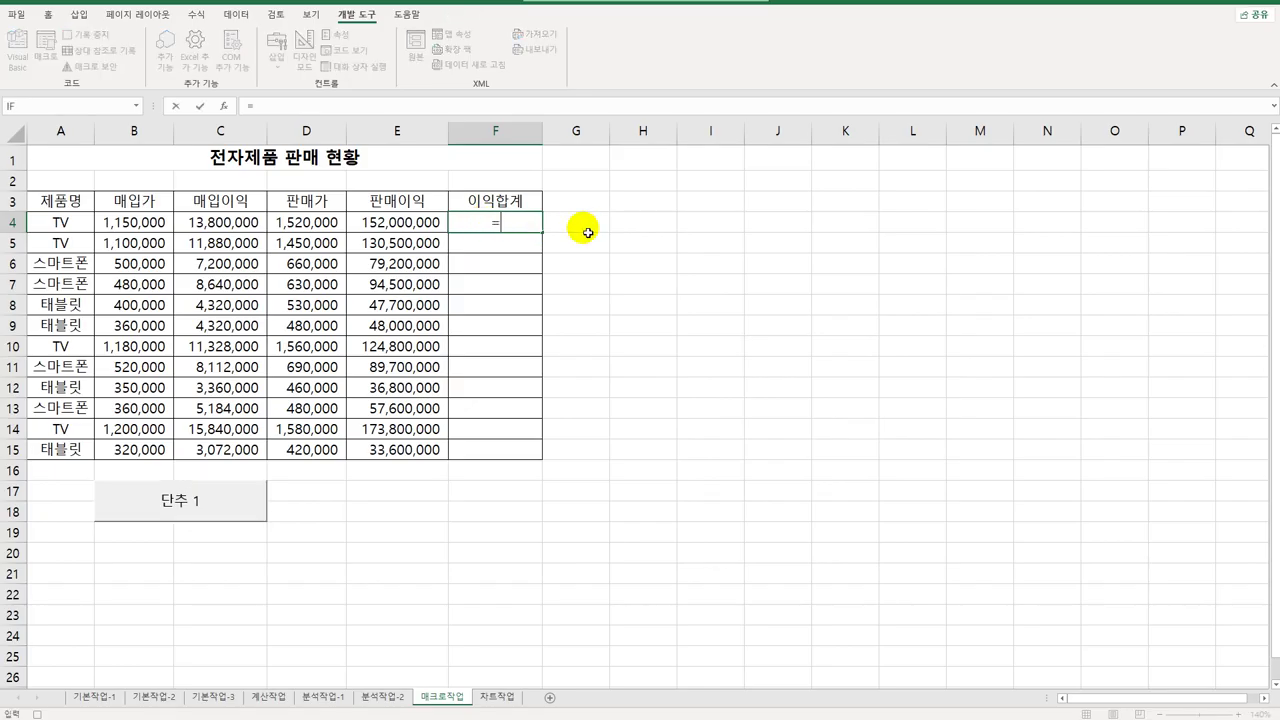
click(233, 224)
text(+)
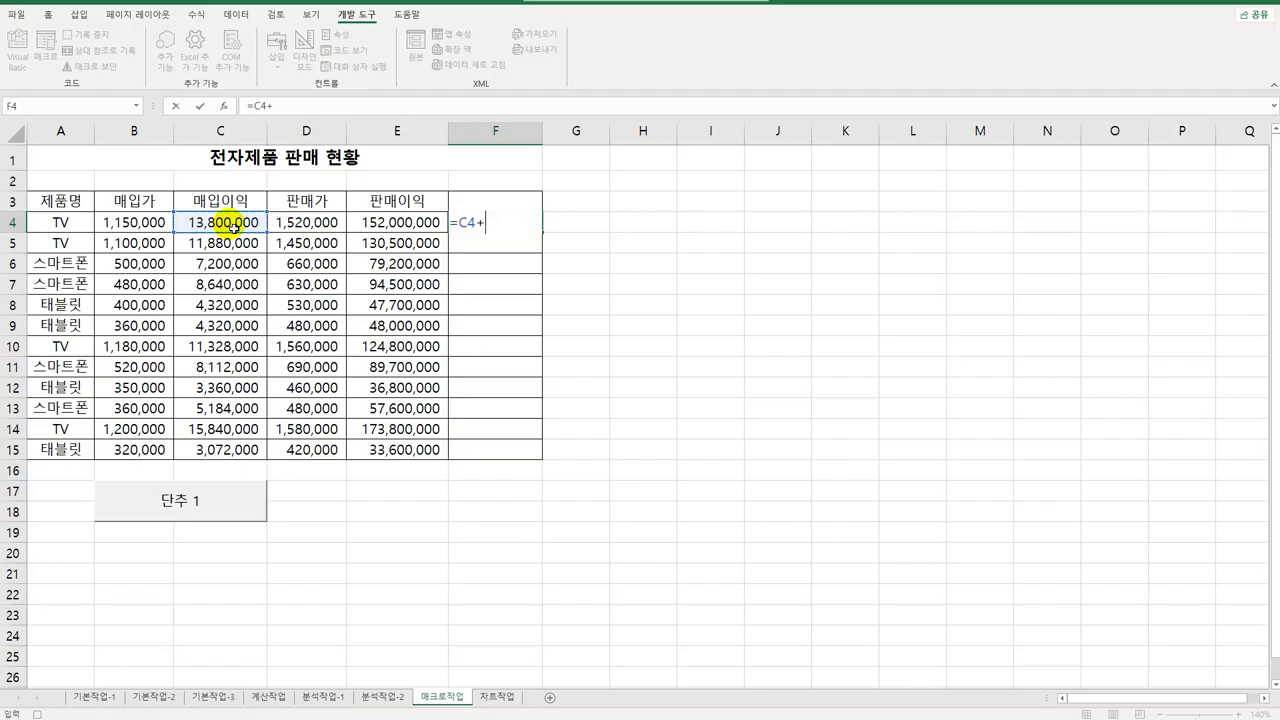
click(397, 224)
key(Return)
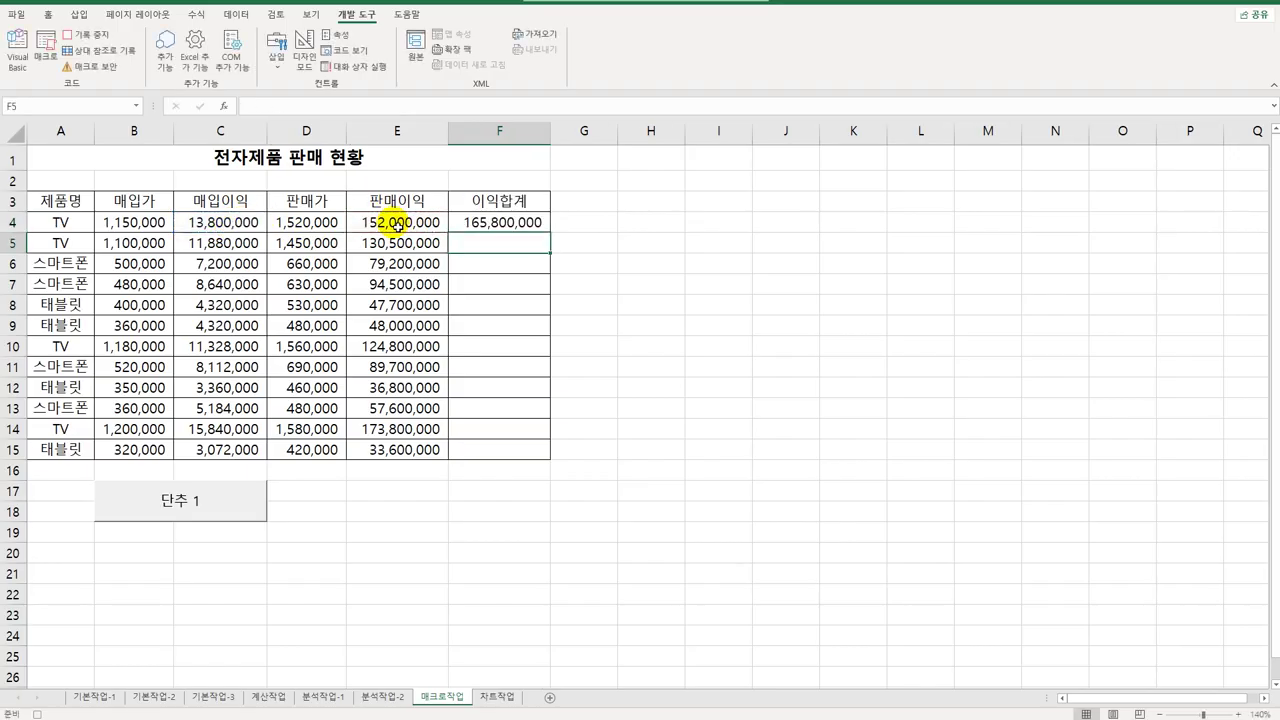
Step: Fill the 이익합계 formula from F4 down to F15 and stop the macro recording
click(495, 222)
drag(553, 234, 517, 450)
click(521, 452)
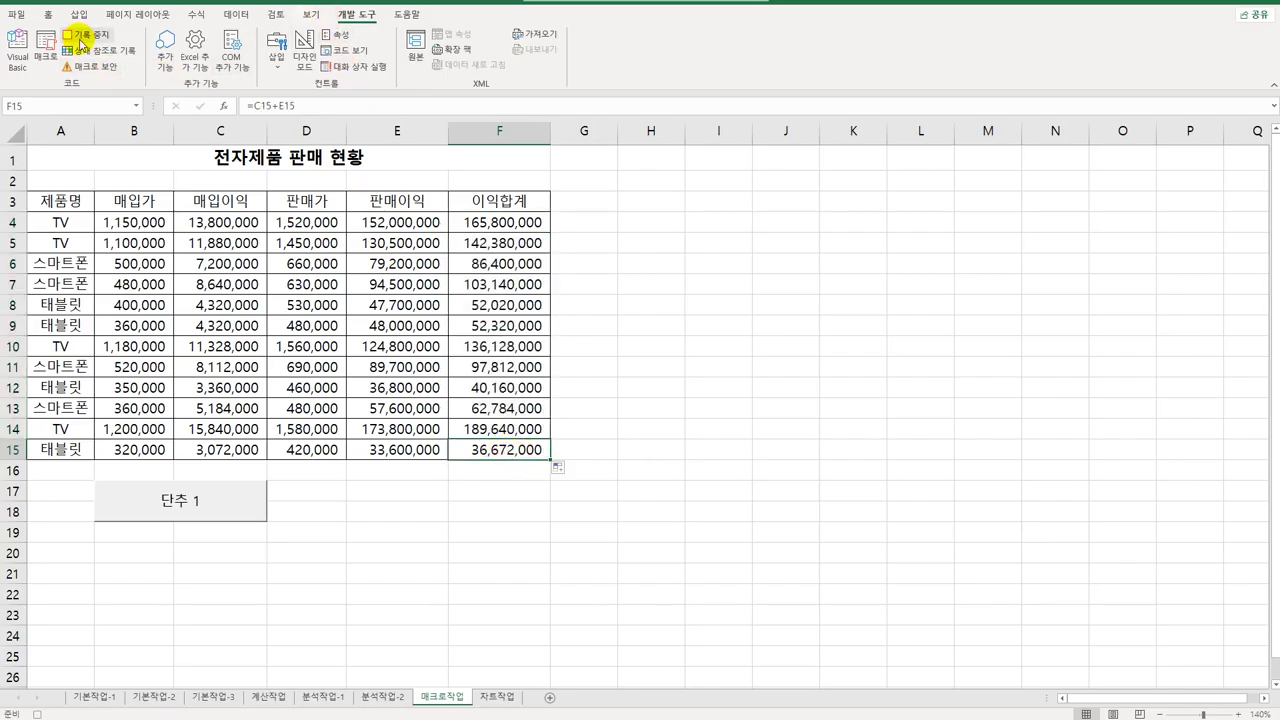
click(80, 36)
Step: Change the label of the button over B17:C18 to 이익합계
right_click(176, 490)
click(210, 533)
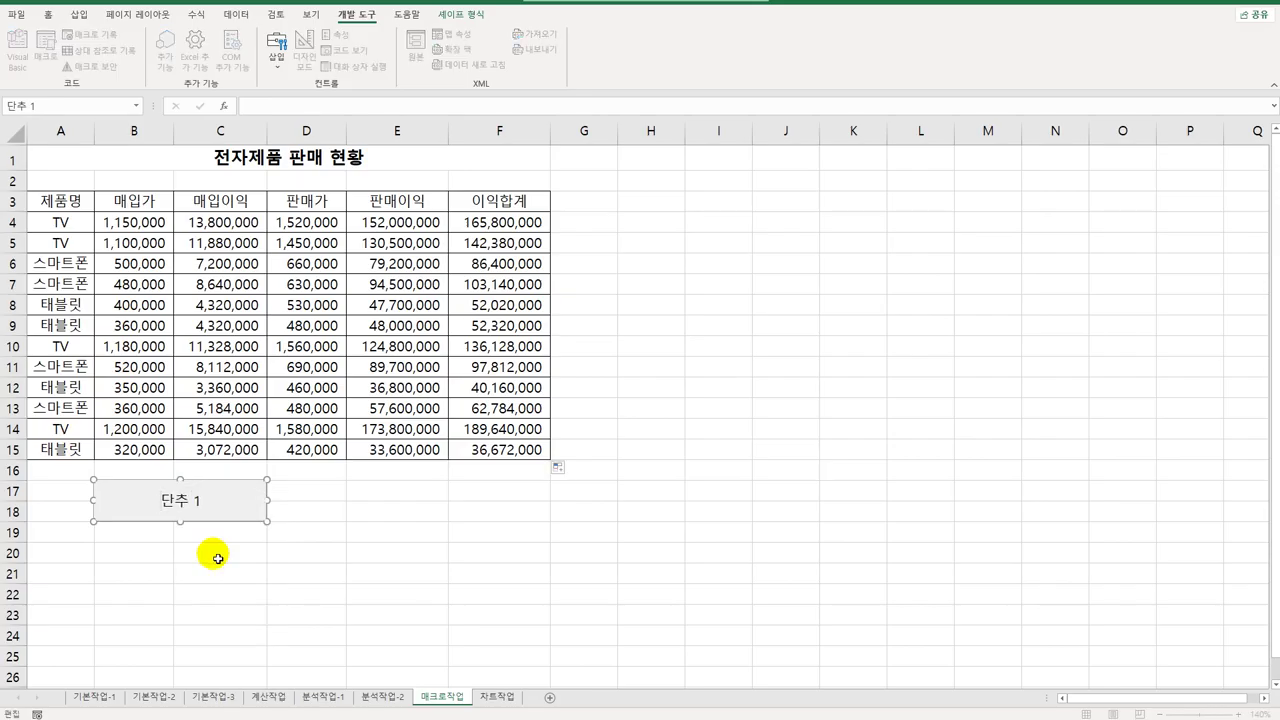
key(ctrl+a)
text(이익합ㄱ)
click(396, 583)
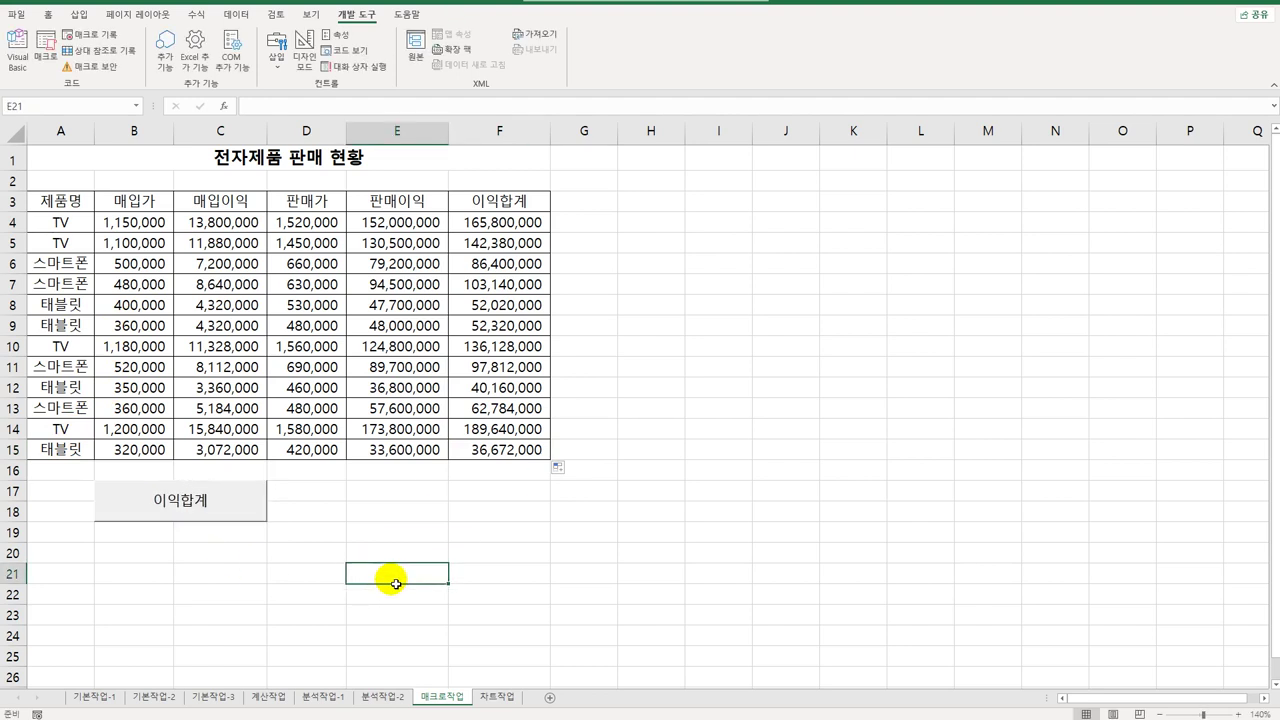
Step: Draw the basic shape 사각형: 모서리가 접힌 도형 over E17:F18 and enter the text 서식 in it
click(78, 14)
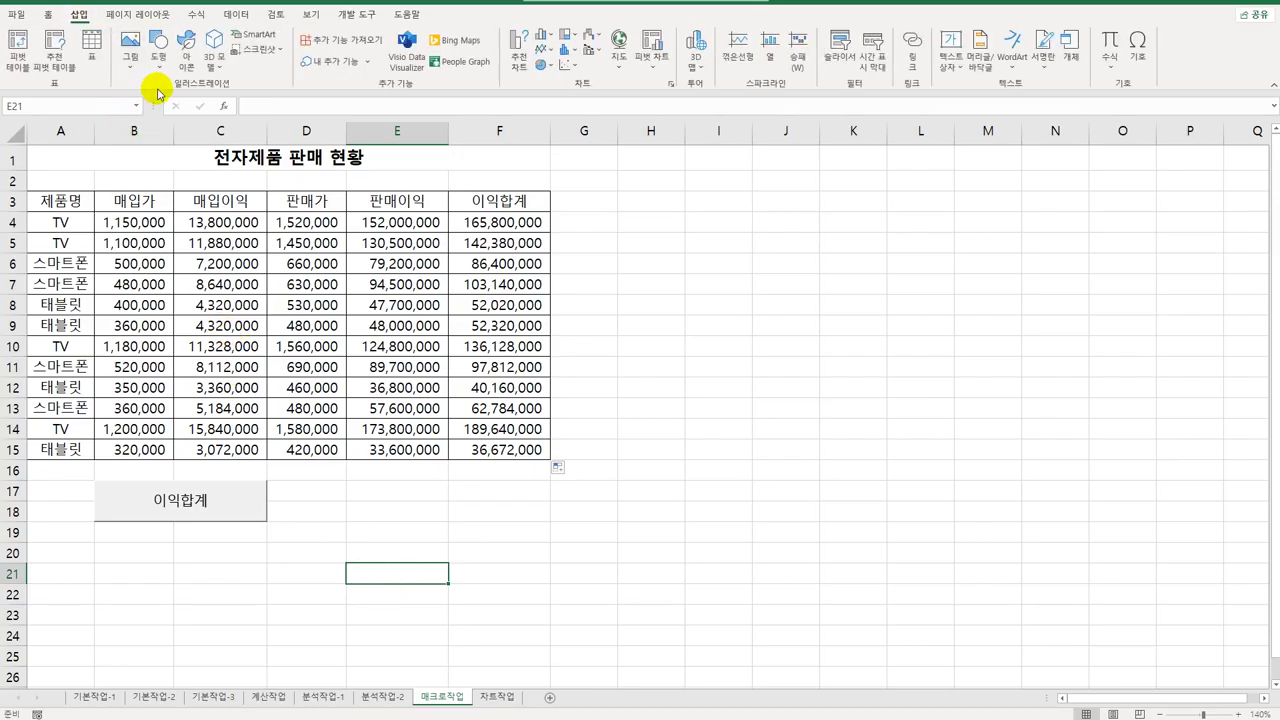
click(159, 45)
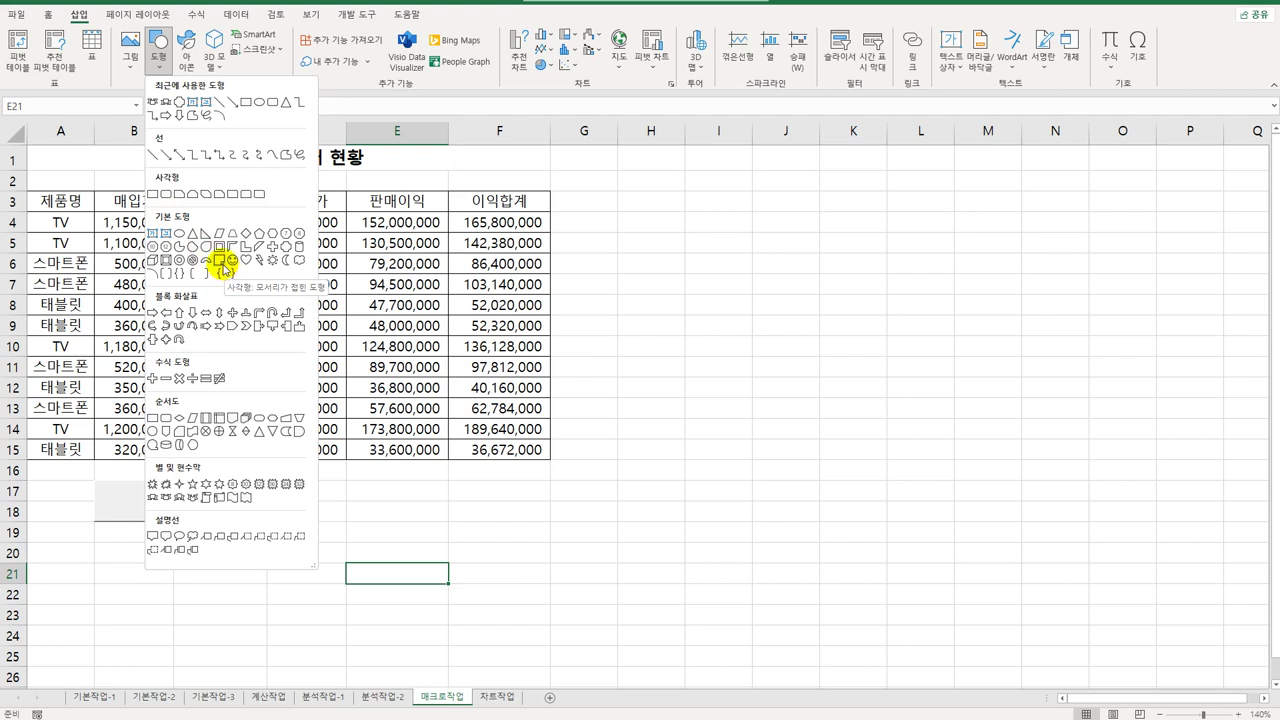
click(224, 263)
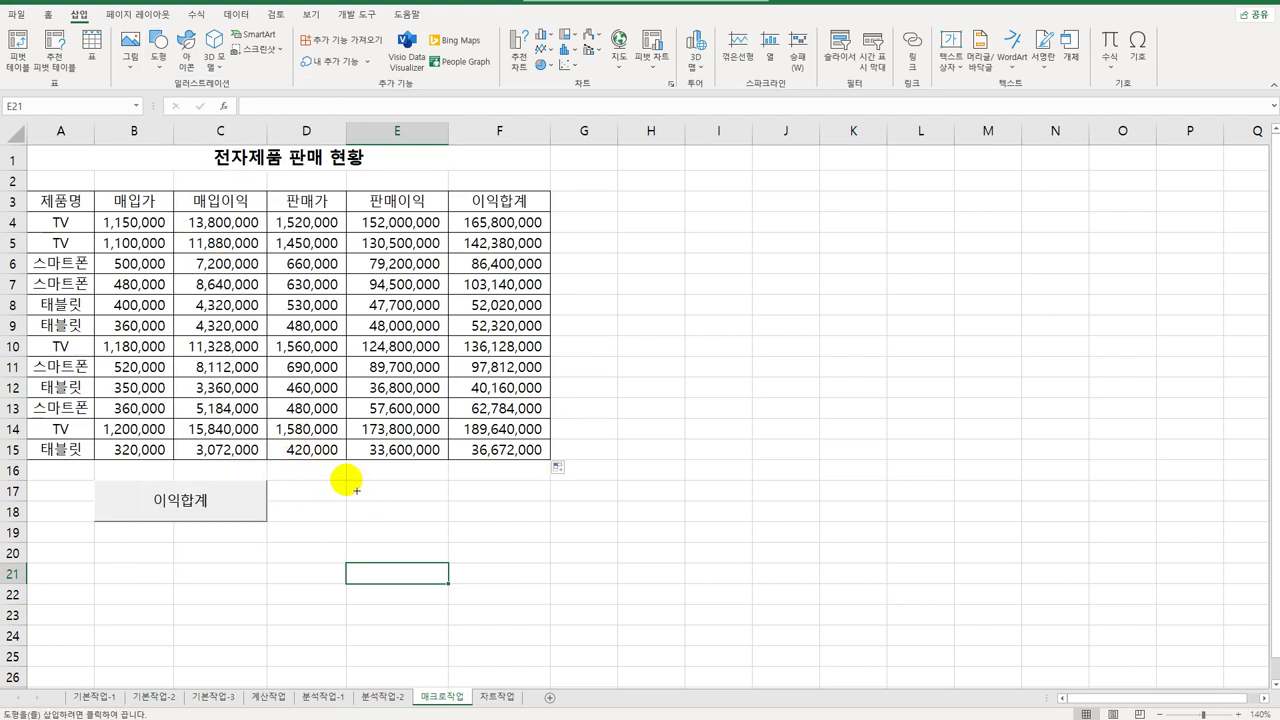
drag(356, 490, 521, 533)
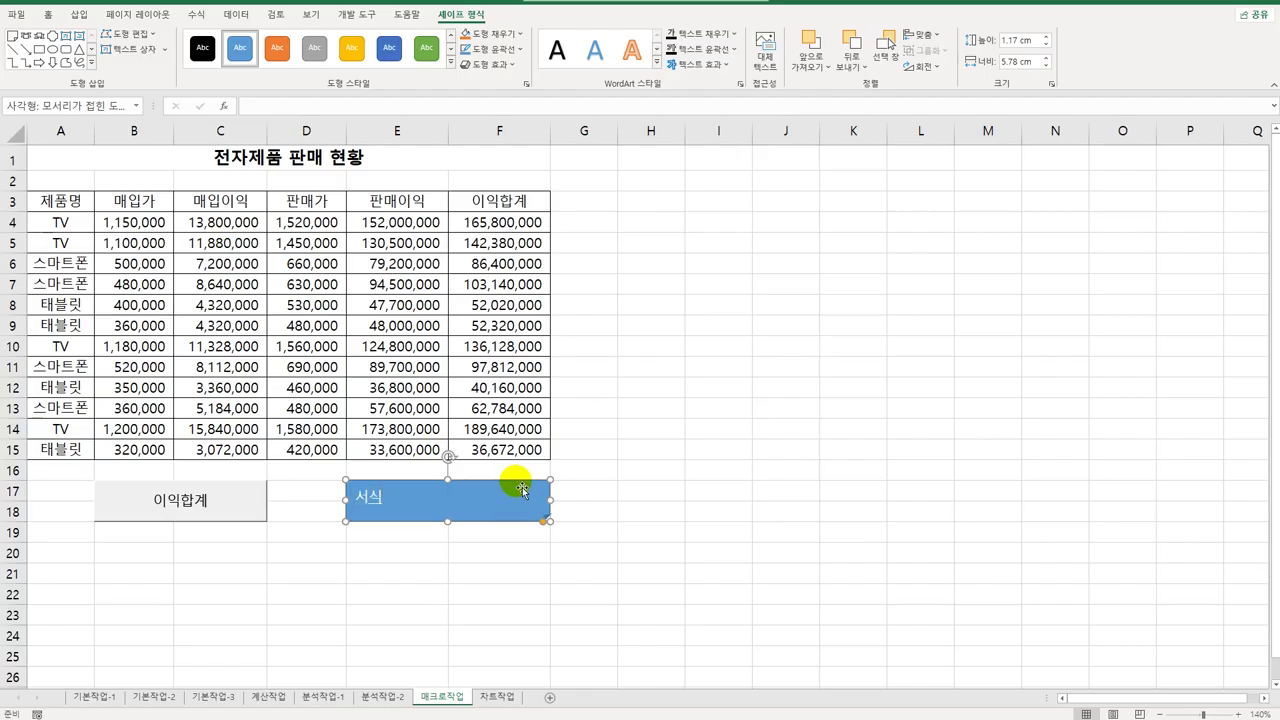
Step: Assign a new macro named 서식 to the folded-corner shape and start recording it
right_click(538, 486)
scroll(757, 527, down, 3)
right_click(476, 306)
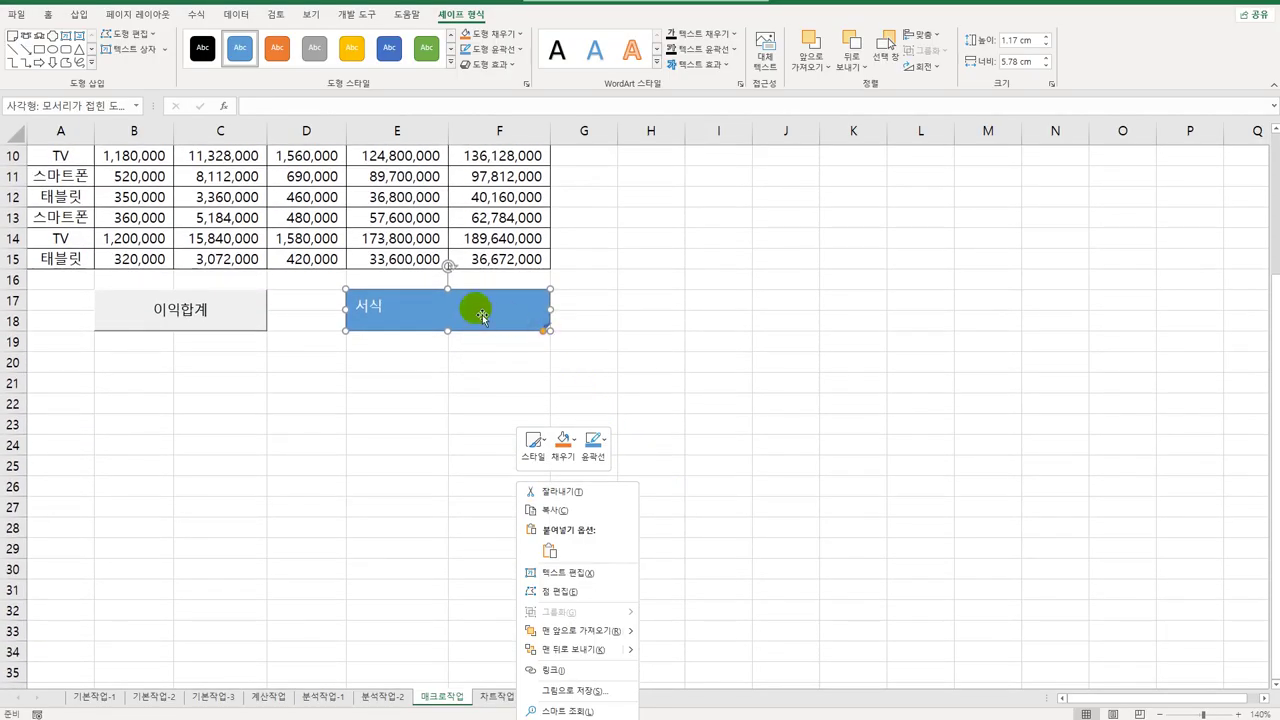
click(558, 560)
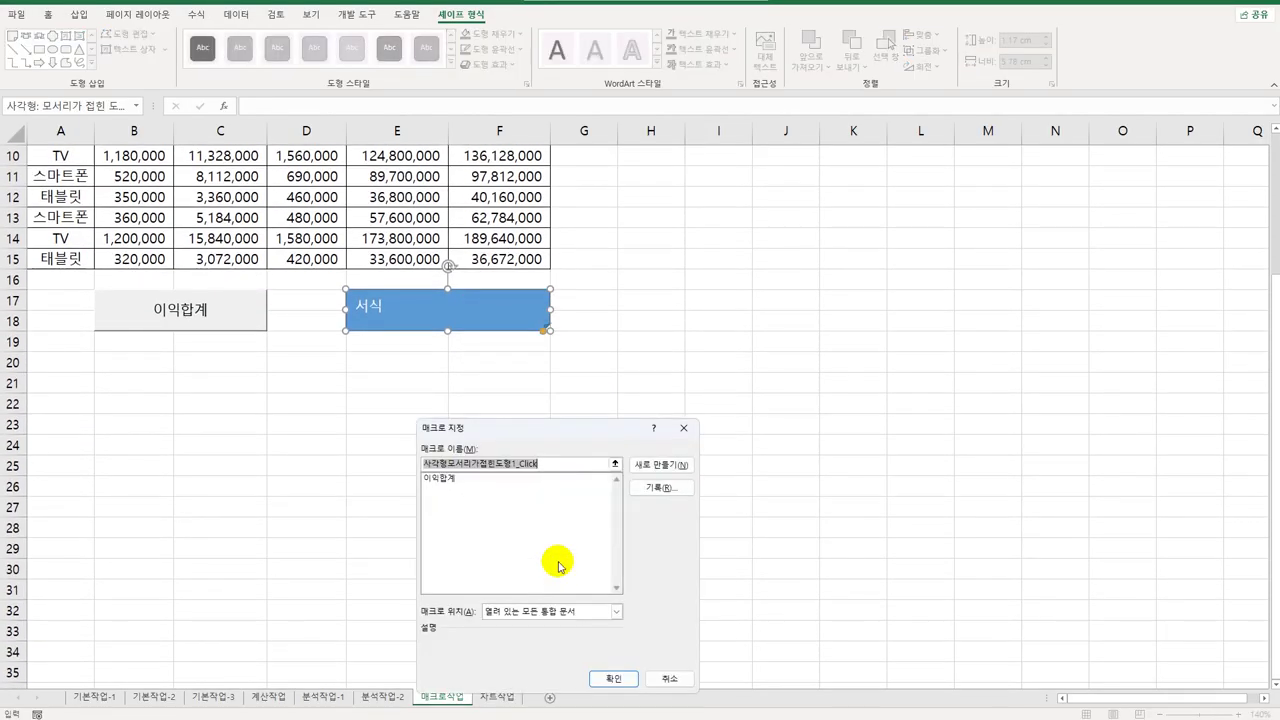
text(서식)
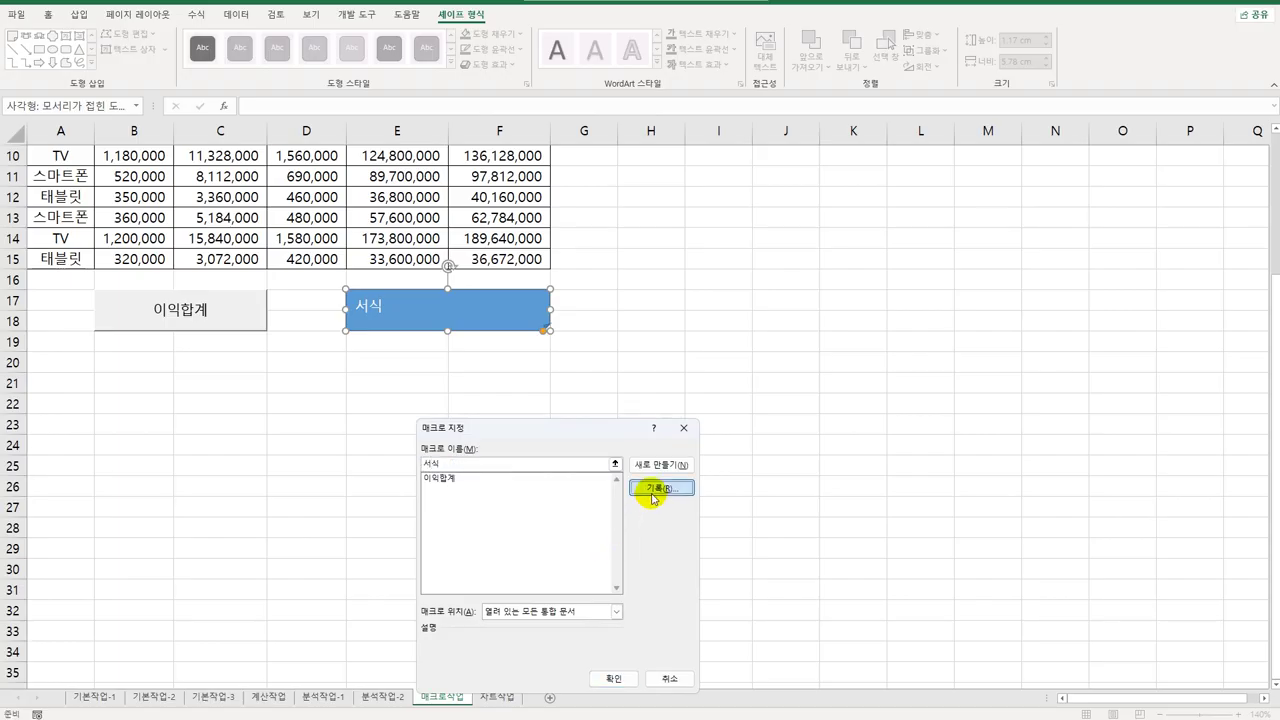
click(658, 487)
click(578, 652)
Step: Format B4:F15 with the 회계 number format, using the ₩ symbol and 0 decimal places
scroll(623, 491, up, 3)
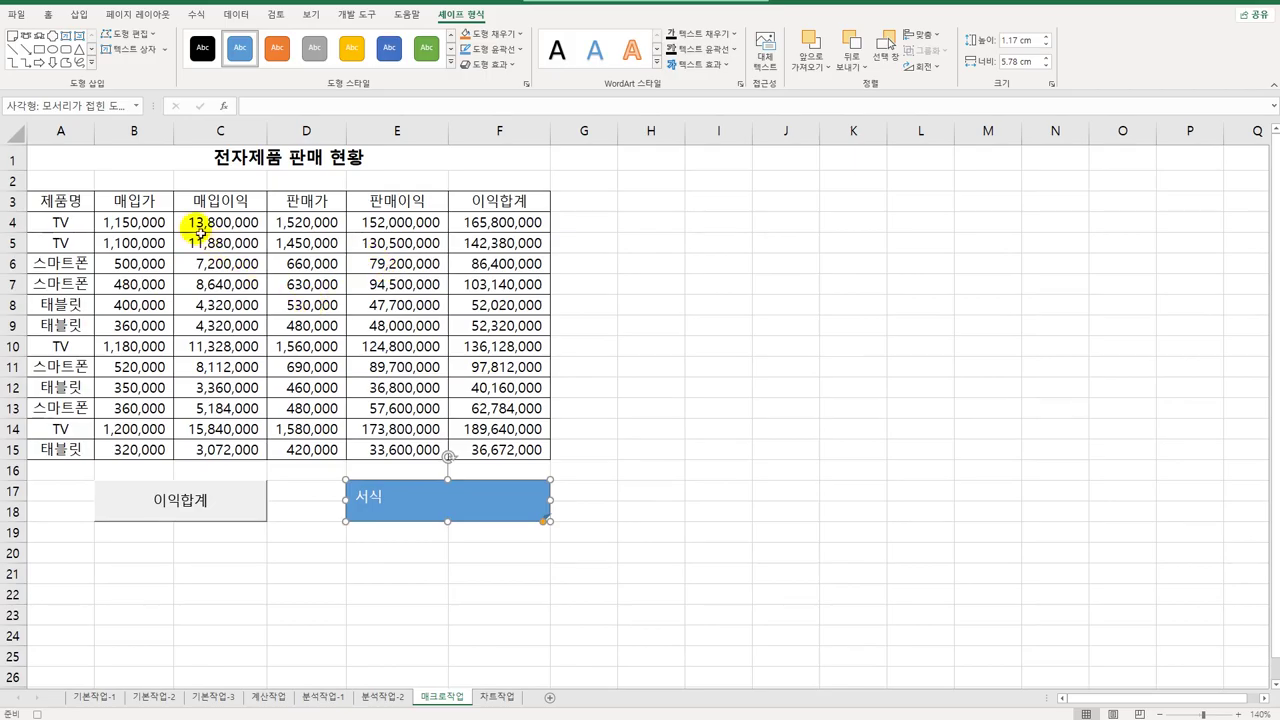
drag(149, 221, 496, 467)
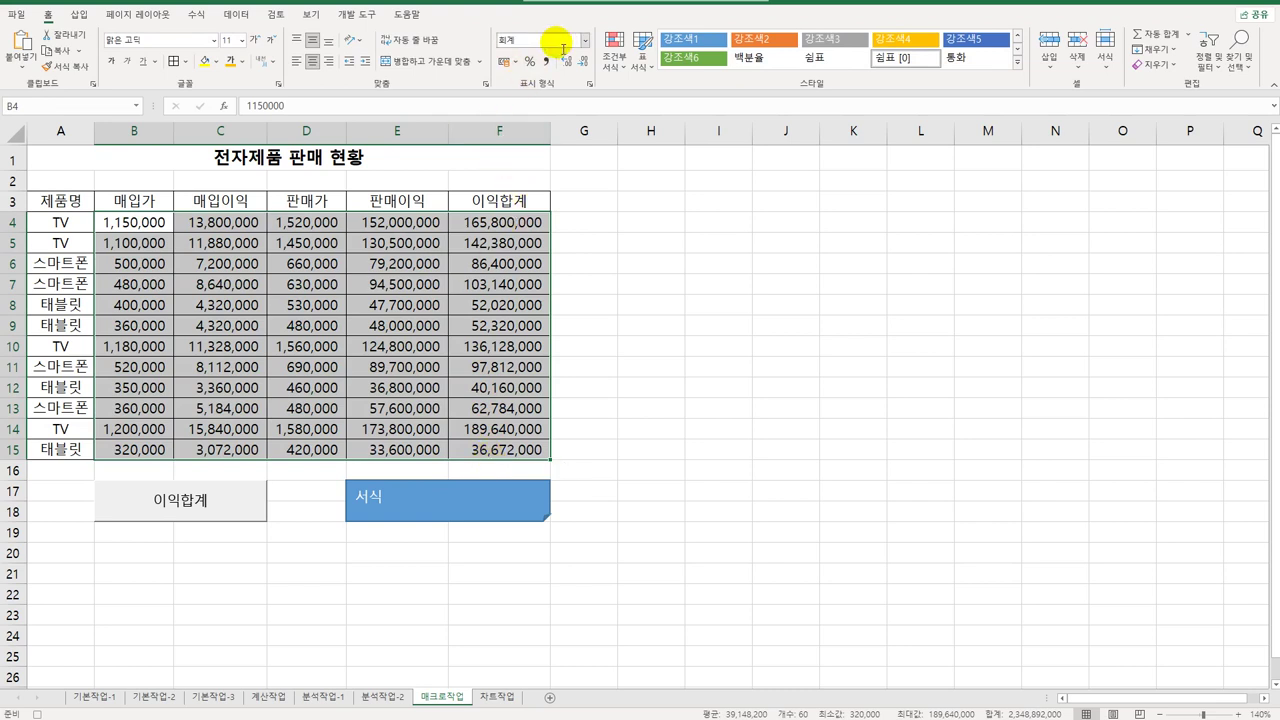
right_click(412, 322)
click(452, 609)
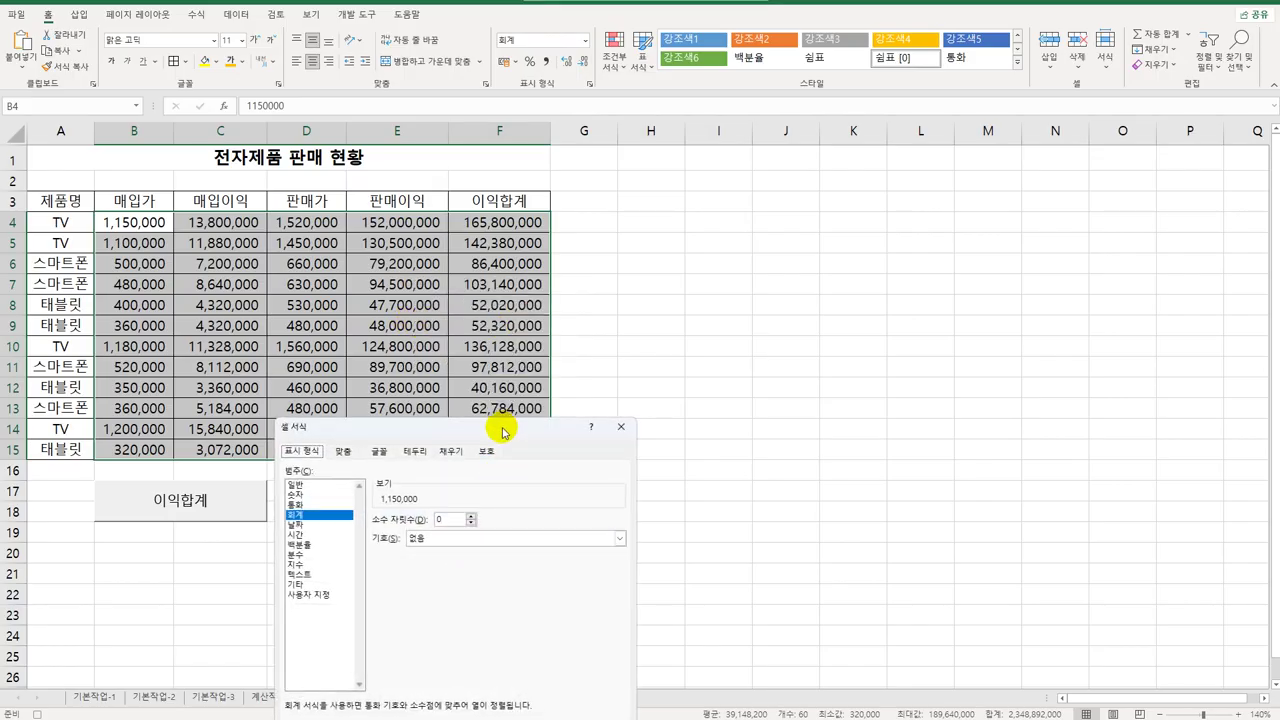
drag(623, 343, 886, 214)
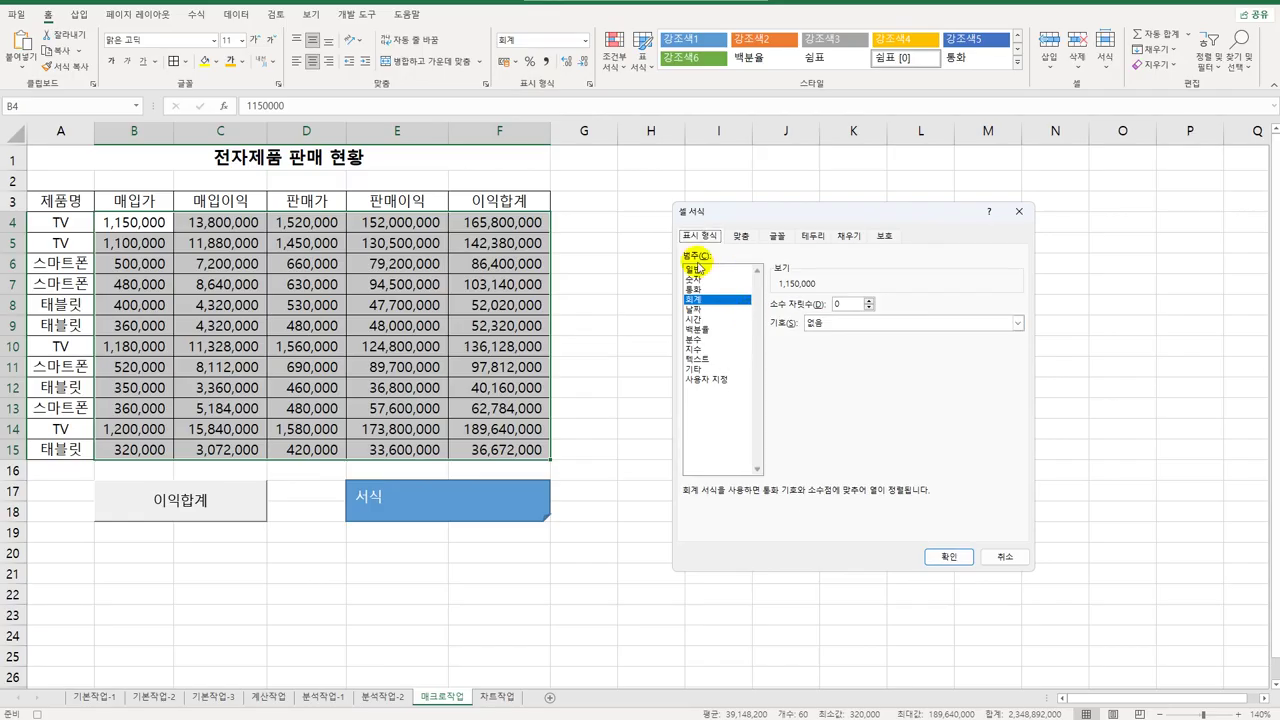
click(830, 322)
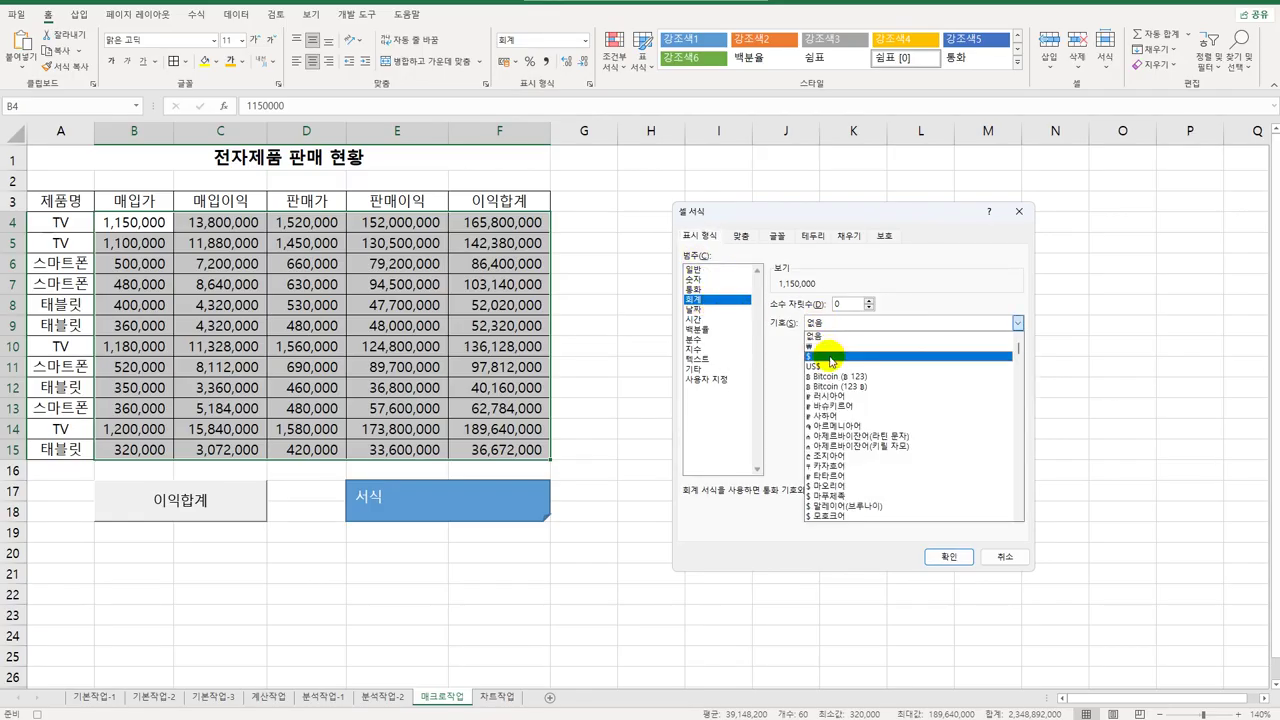
click(830, 346)
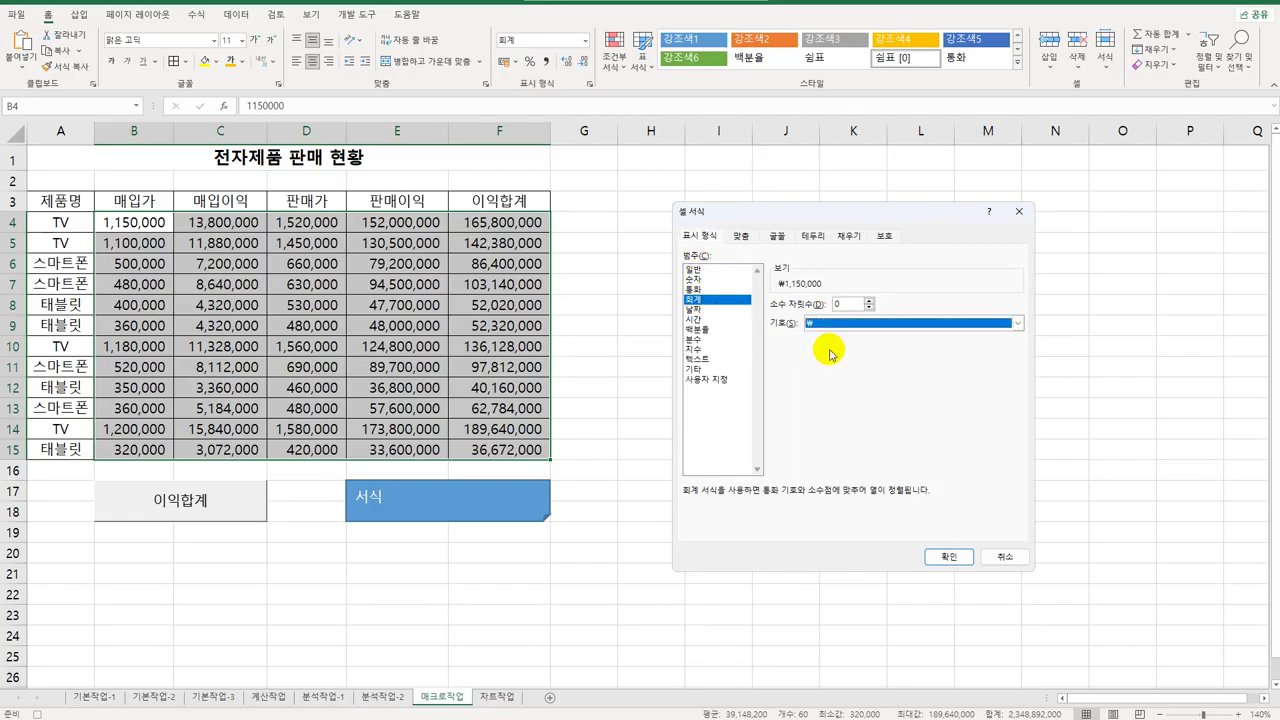
click(949, 556)
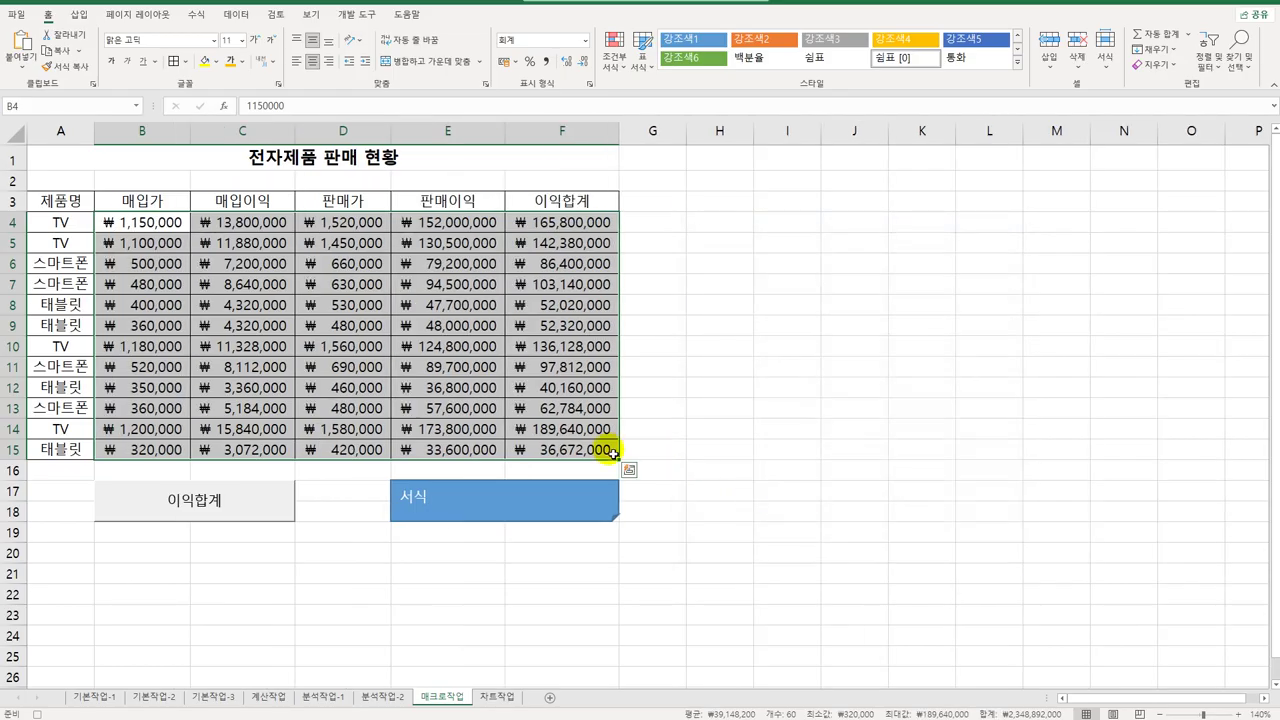
Step: Deselect the formatted range and stop recording the 서식 macro
click(597, 450)
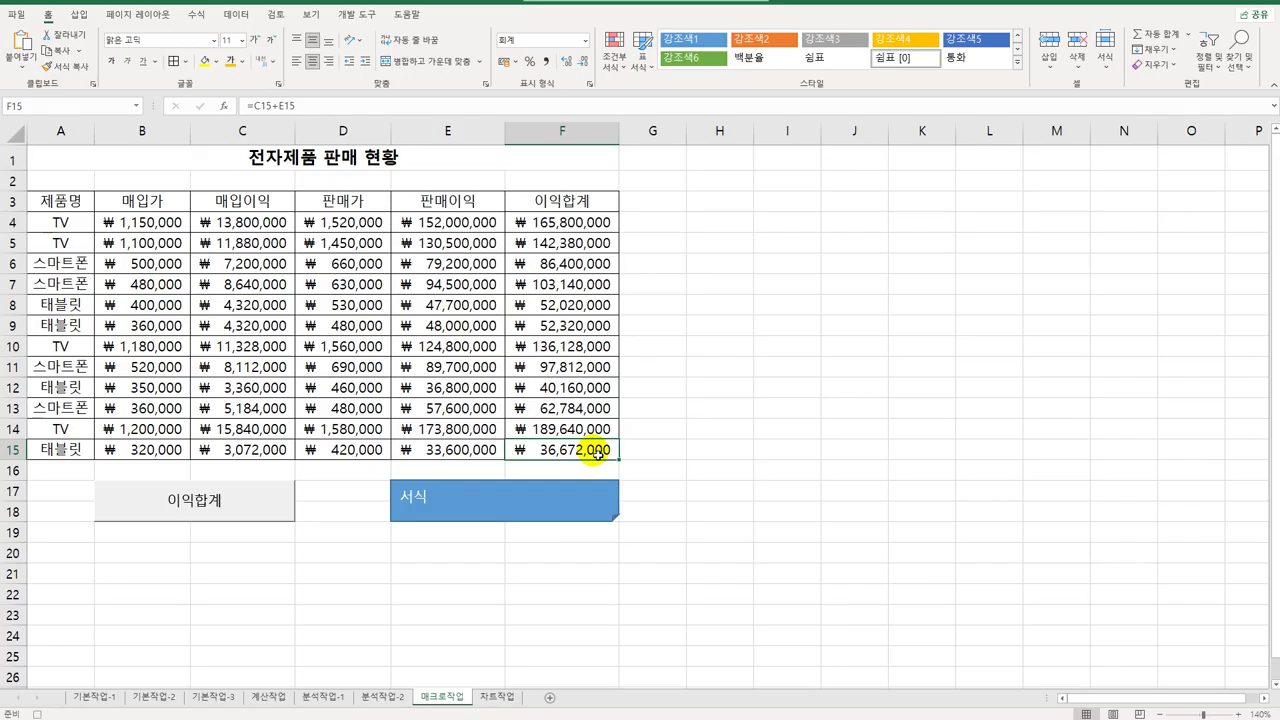
click(352, 14)
click(695, 448)
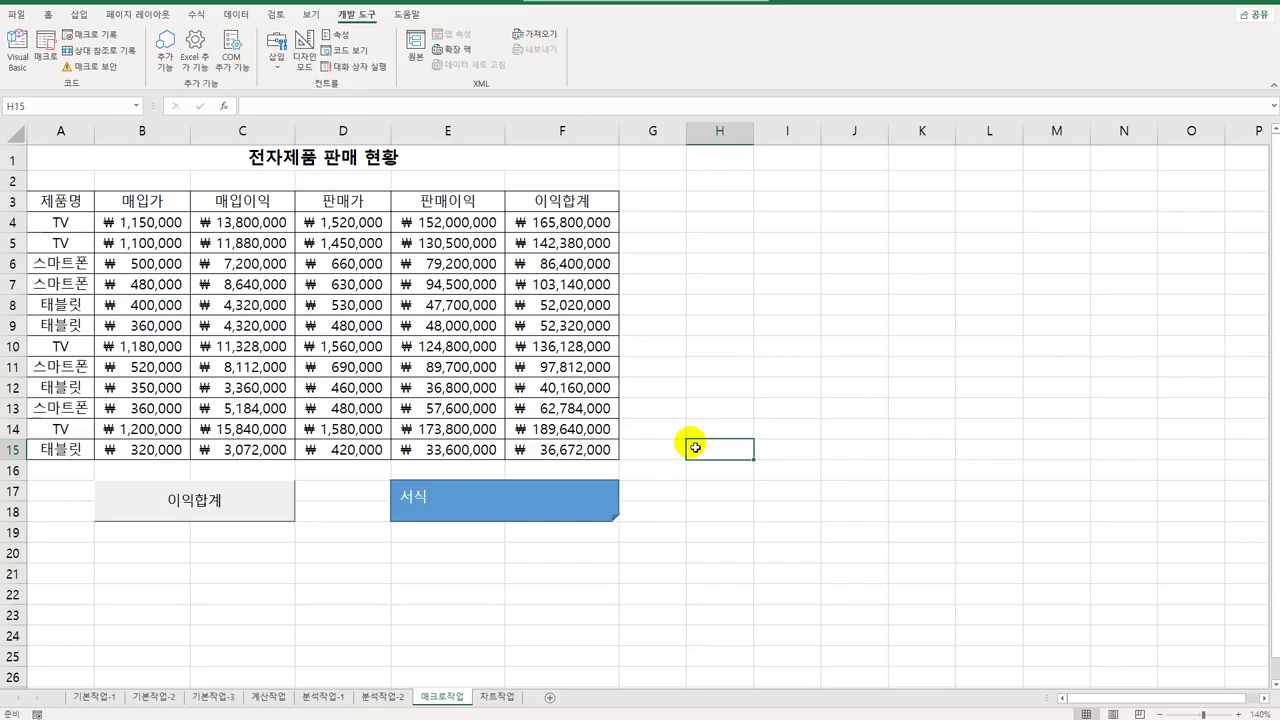
Step: On the 차트작업 sheet, delete the 수입액 series from the column chart
click(490, 694)
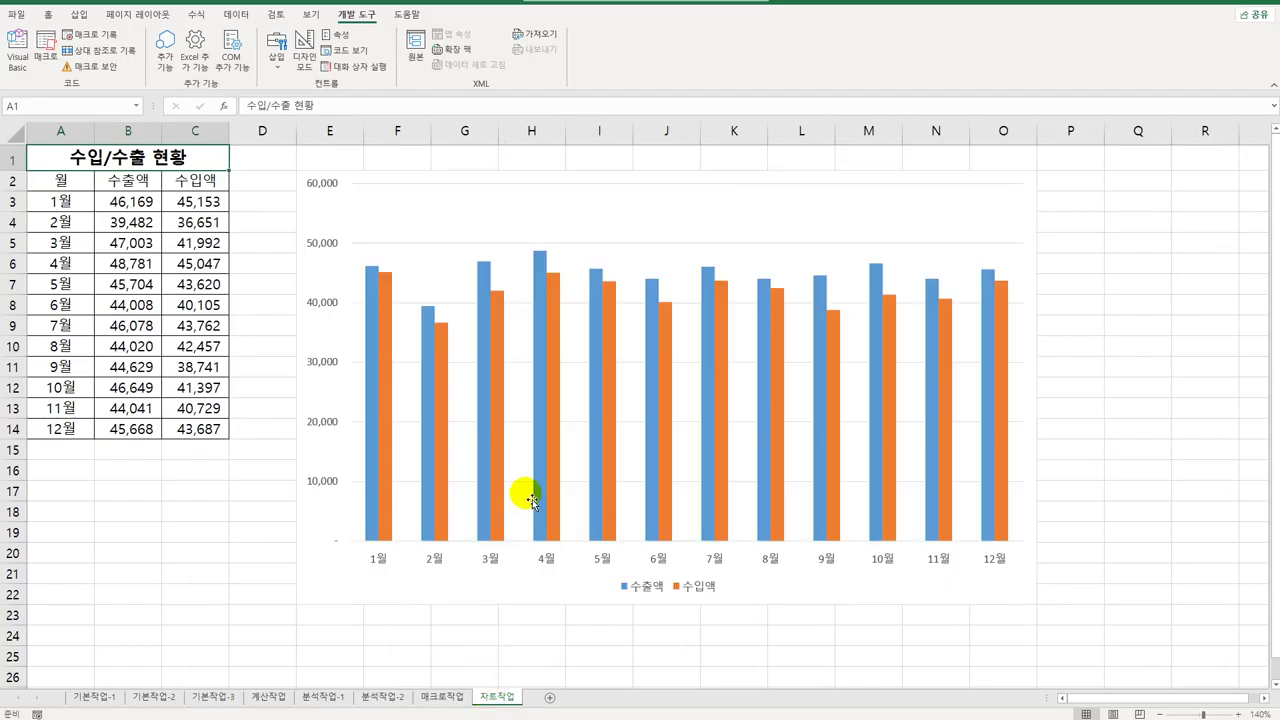
click(503, 410)
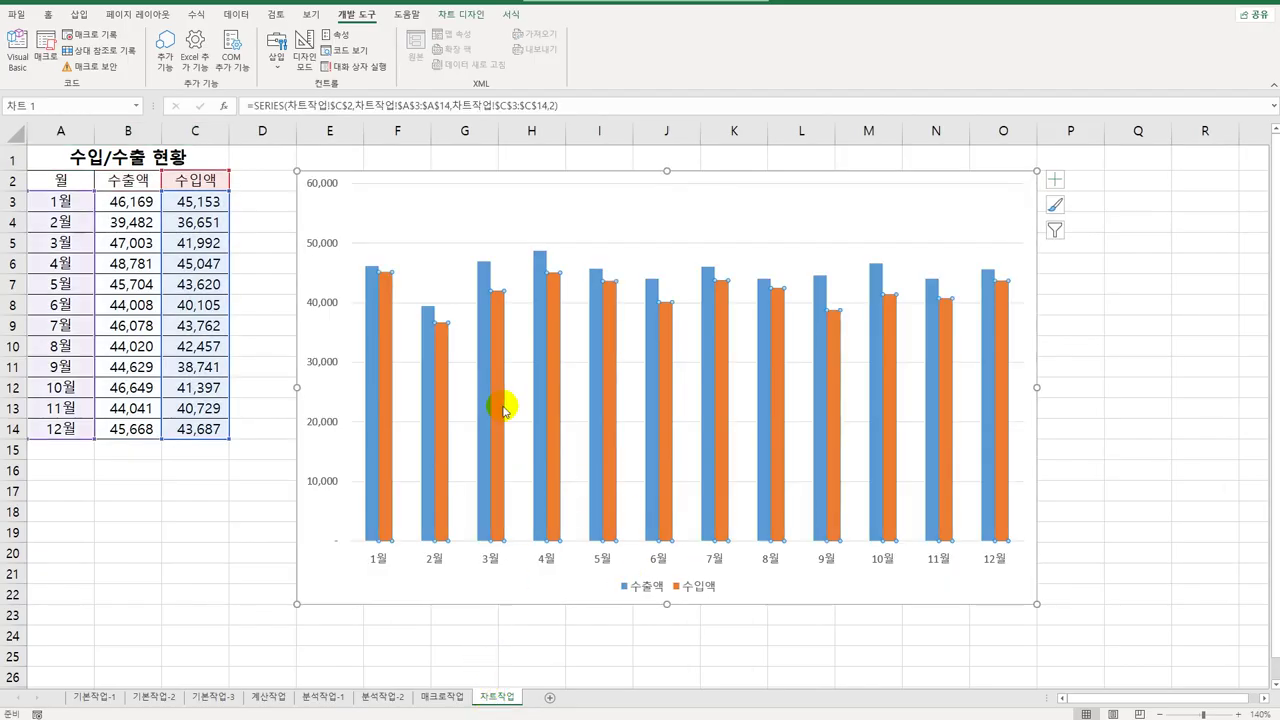
key(Delete)
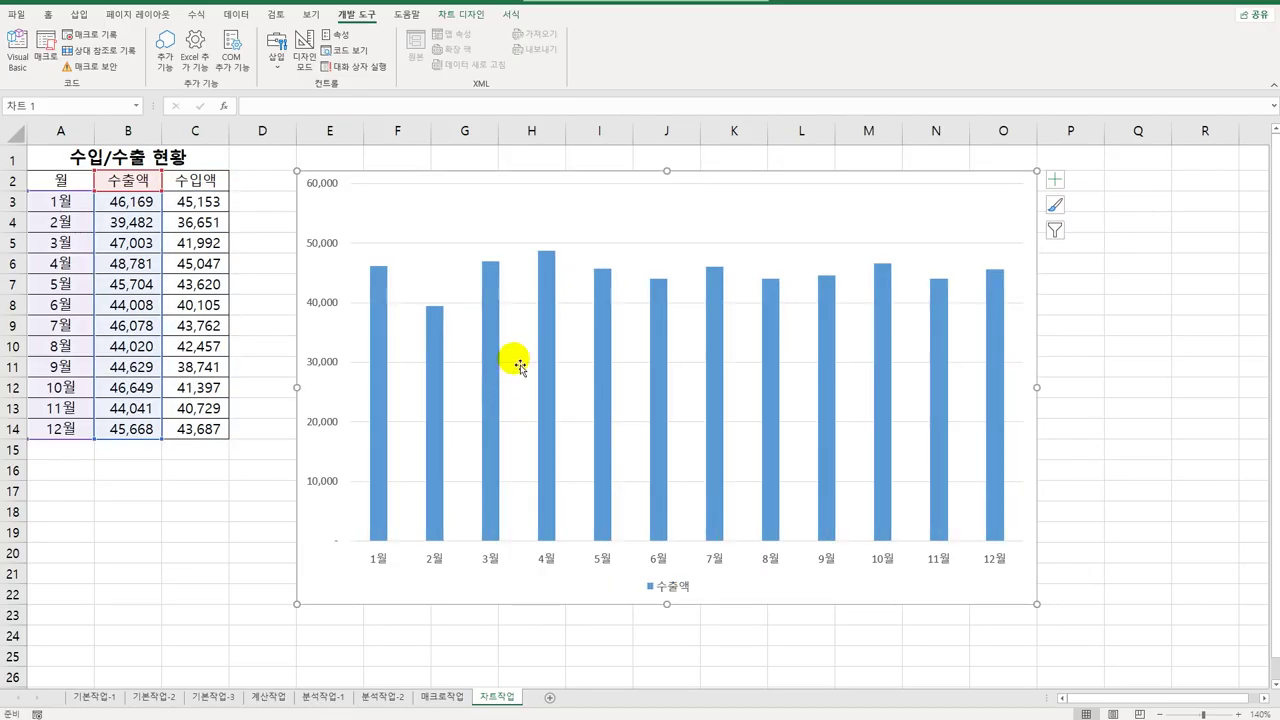
Step: Change the 수출액 chart's type to 3차원 원형
right_click(613, 201)
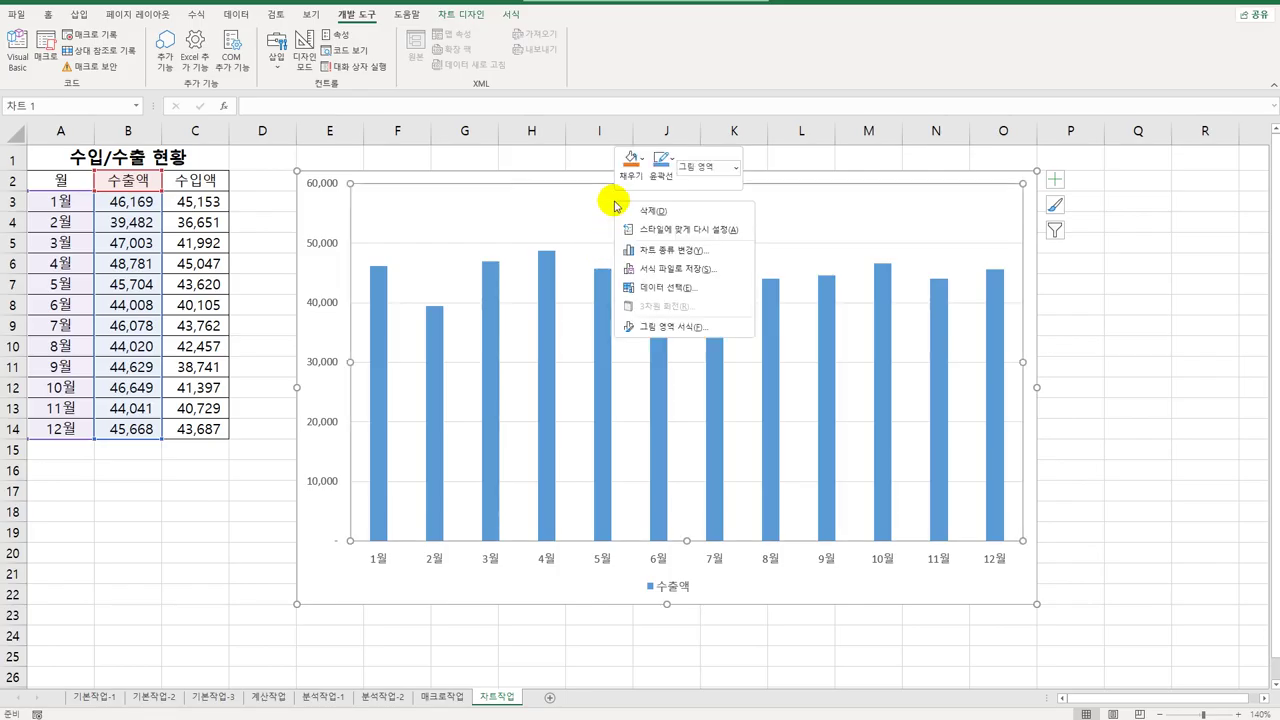
click(667, 250)
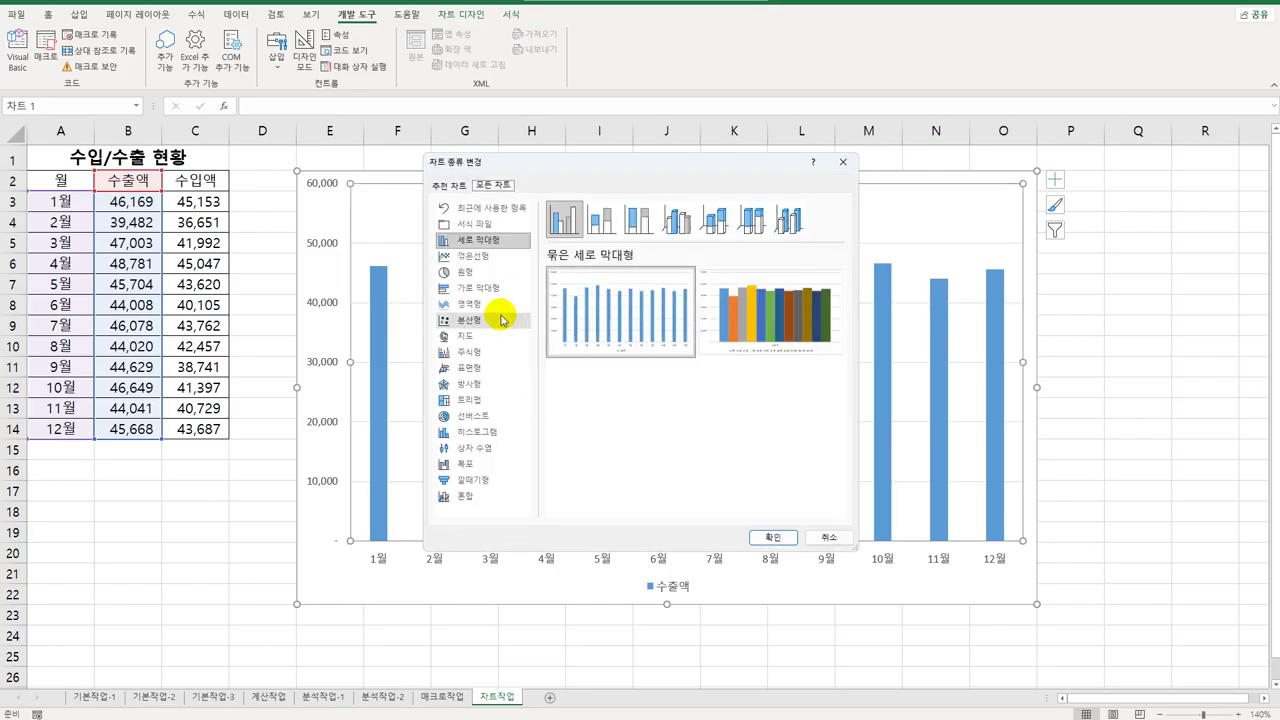
click(464, 271)
click(608, 228)
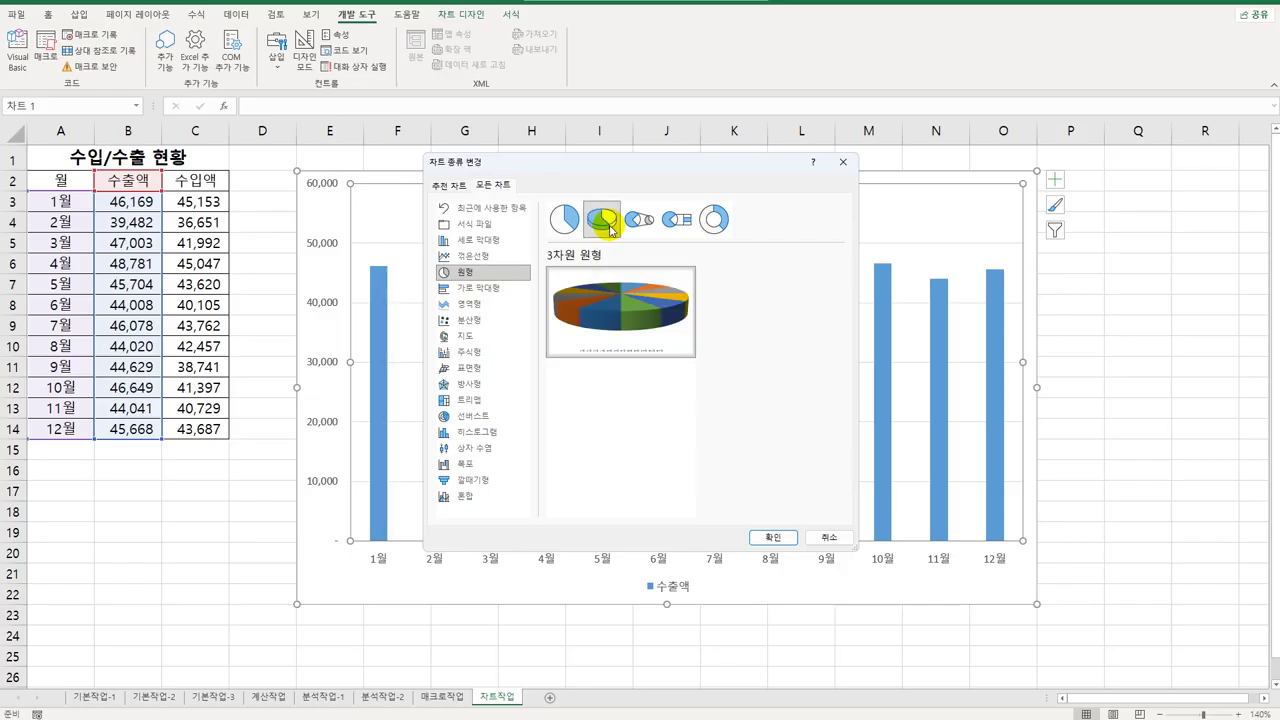
click(773, 539)
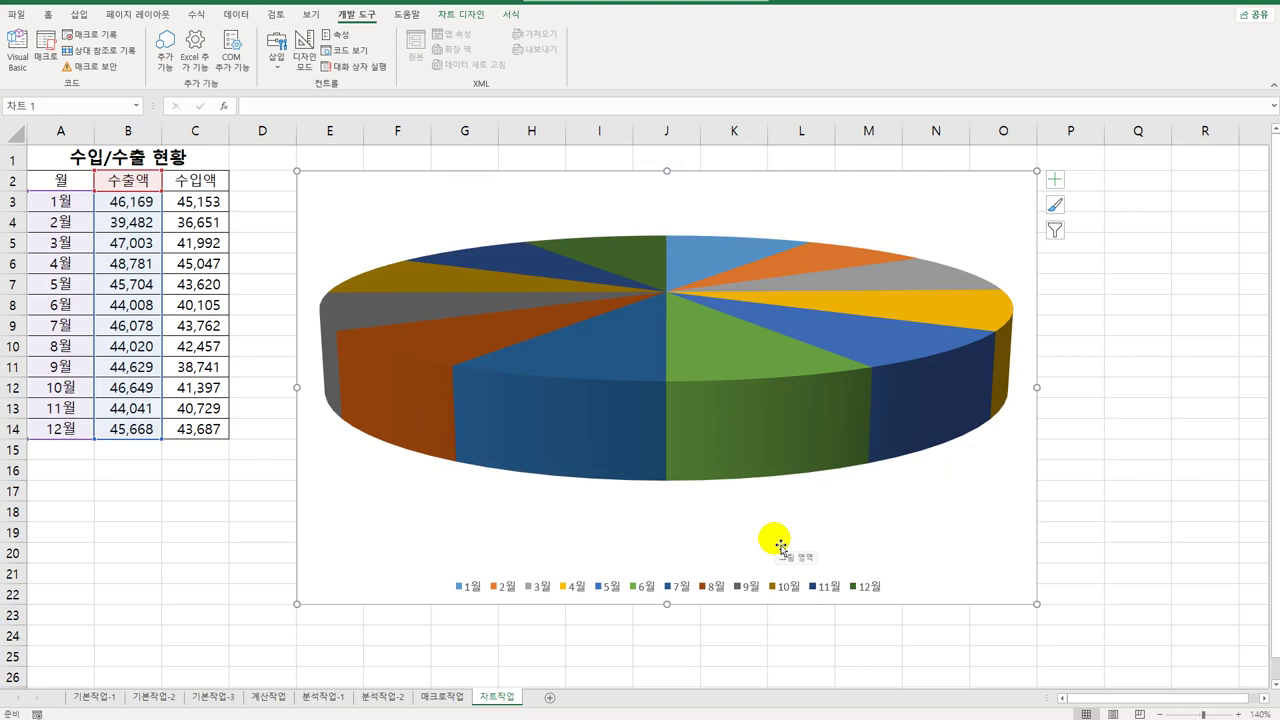
Step: Delete the pie chart's legend and set its 3차원 회전 Y rotation to 30°
click(710, 592)
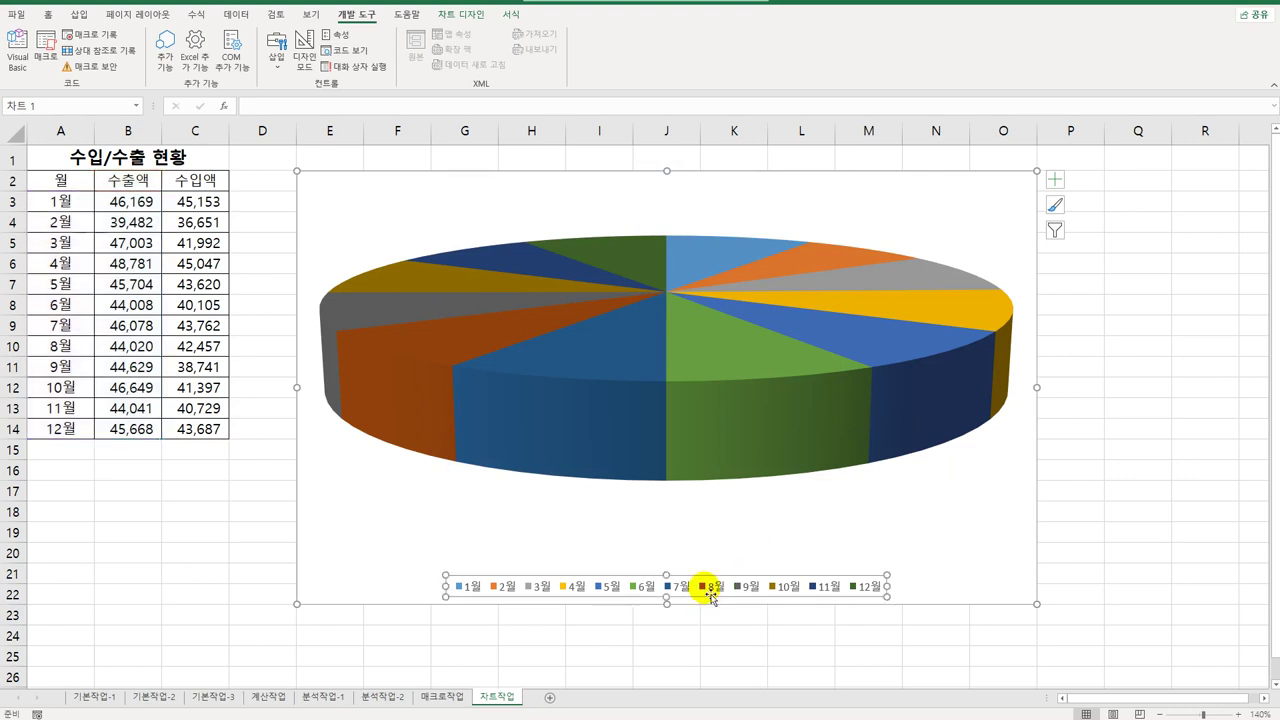
key(Delete)
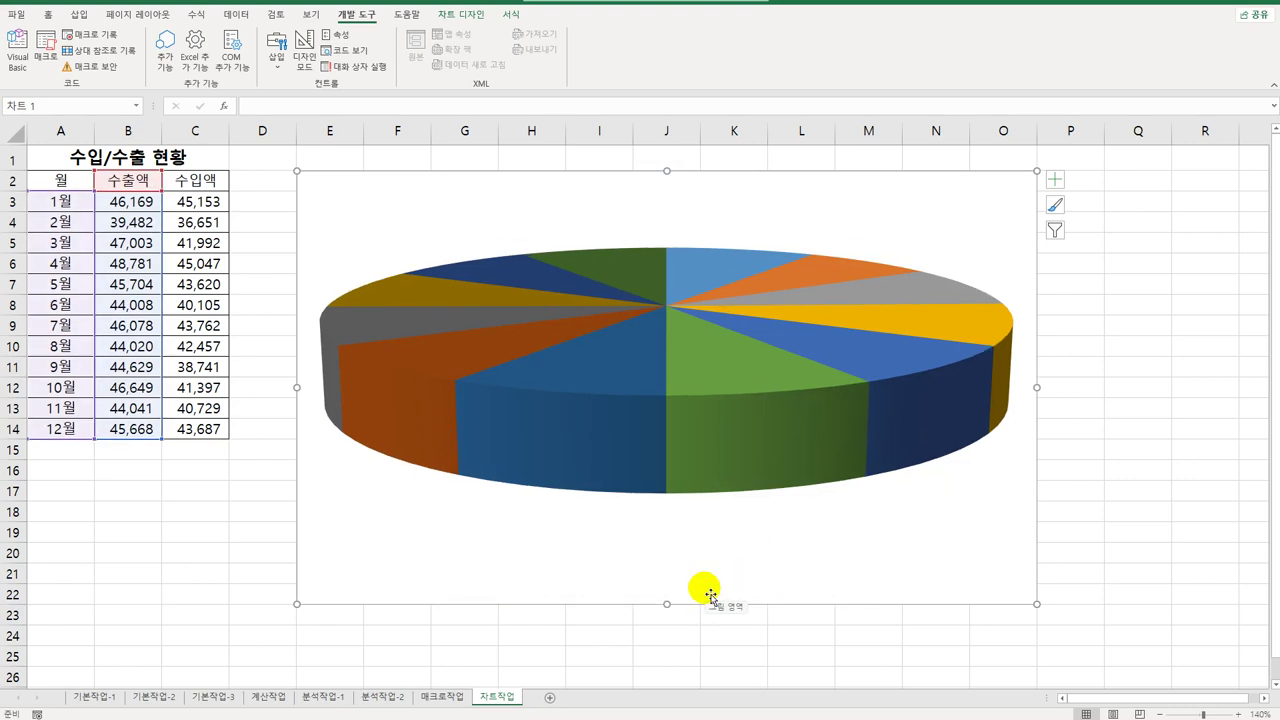
right_click(677, 264)
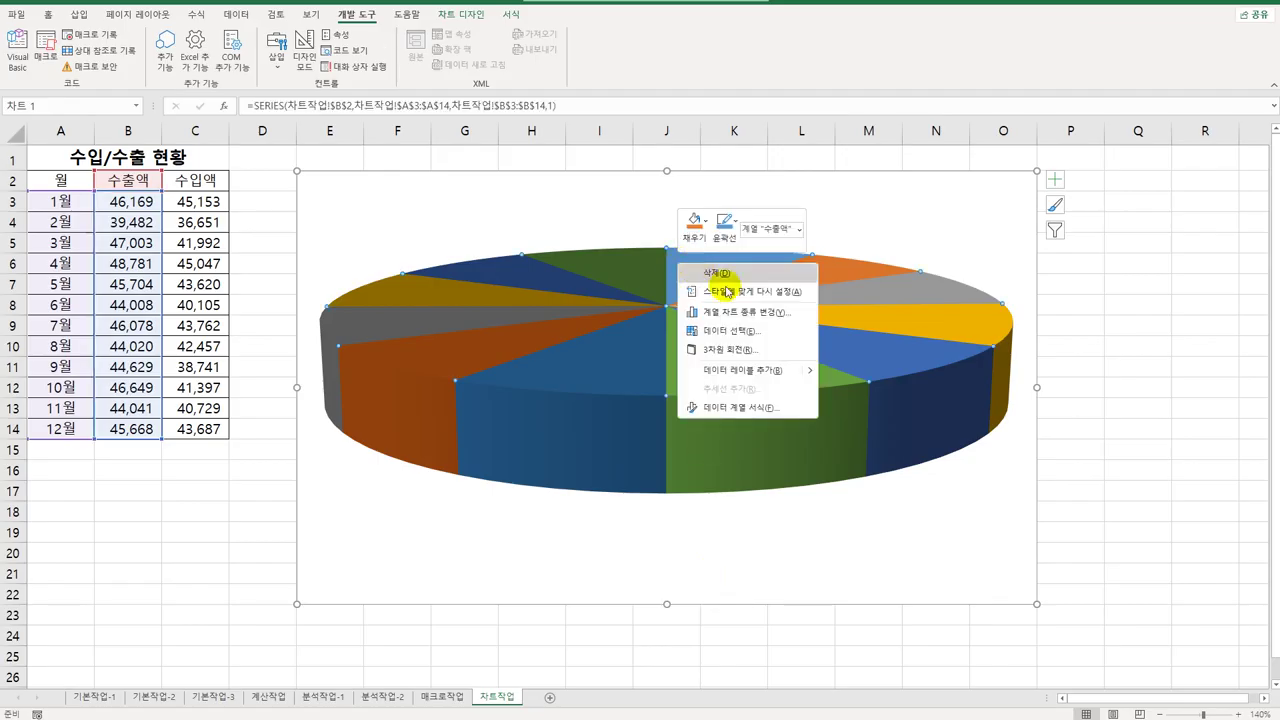
click(760, 349)
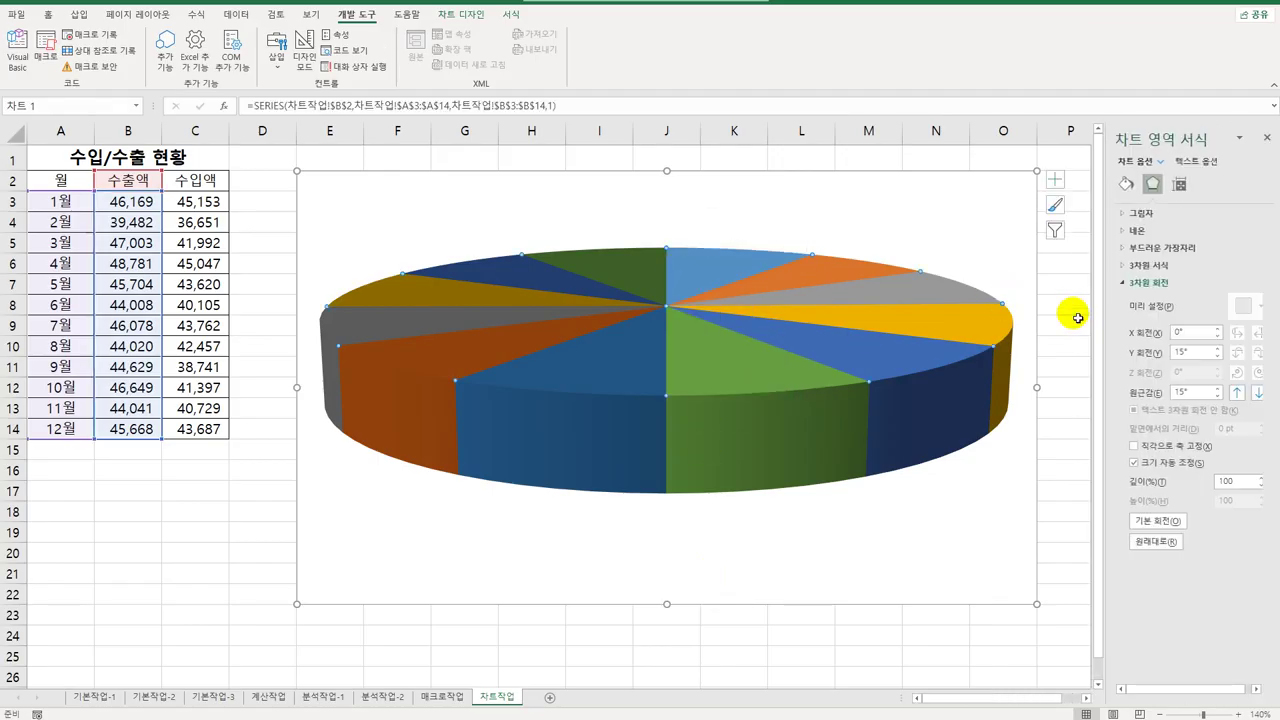
click(1195, 354)
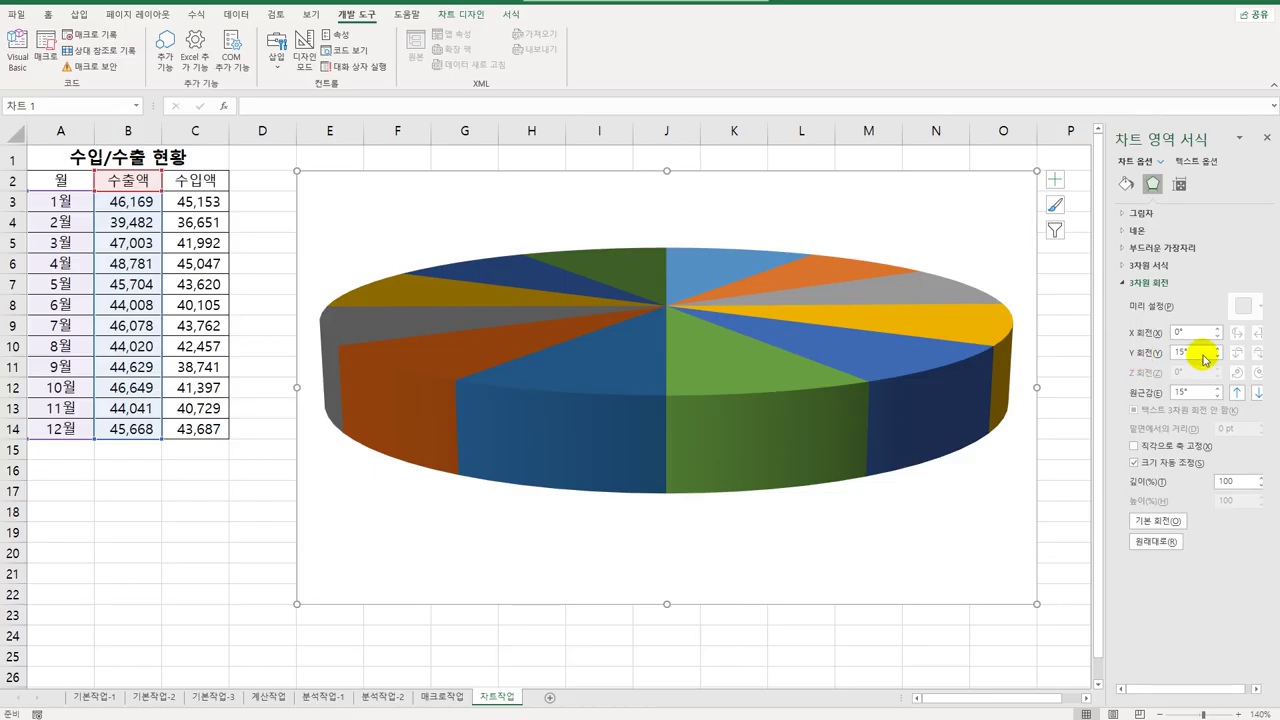
text(30)
key(Return)
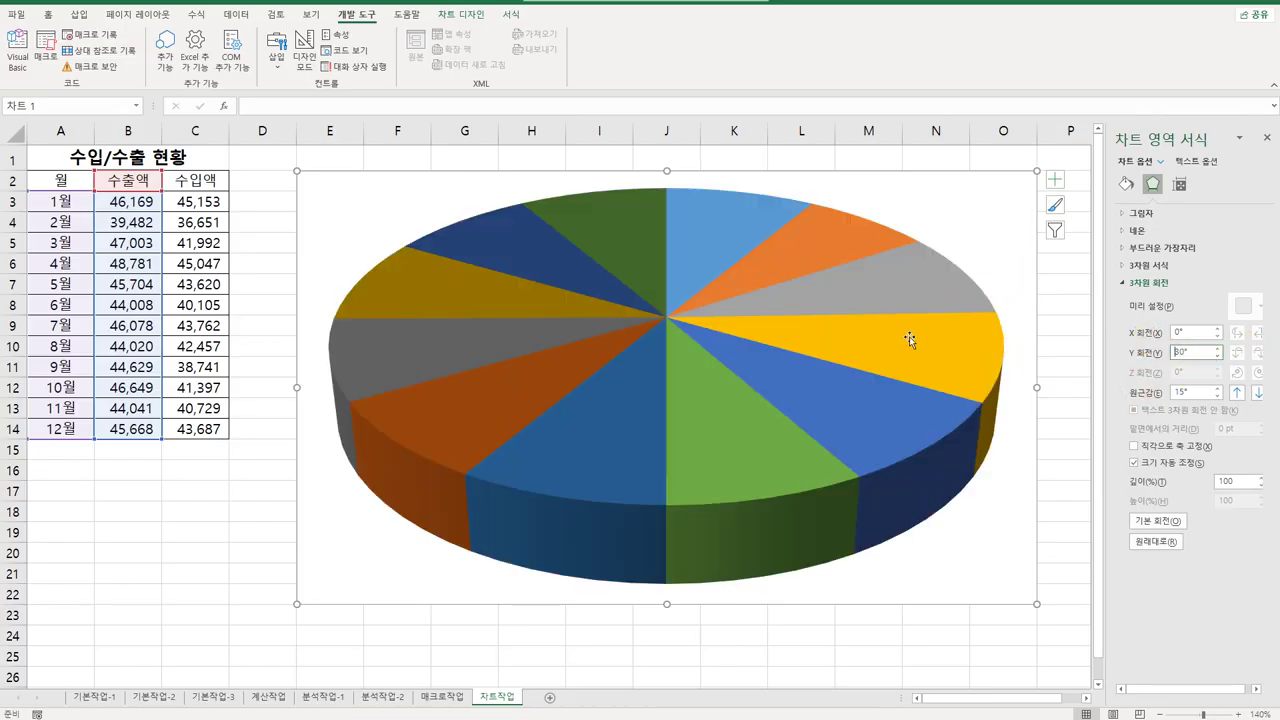
Step: Set the 수출액 series' 첫째 조각의 각 to 20° and its 쪼개진 원형 explosion to 10%
click(896, 291)
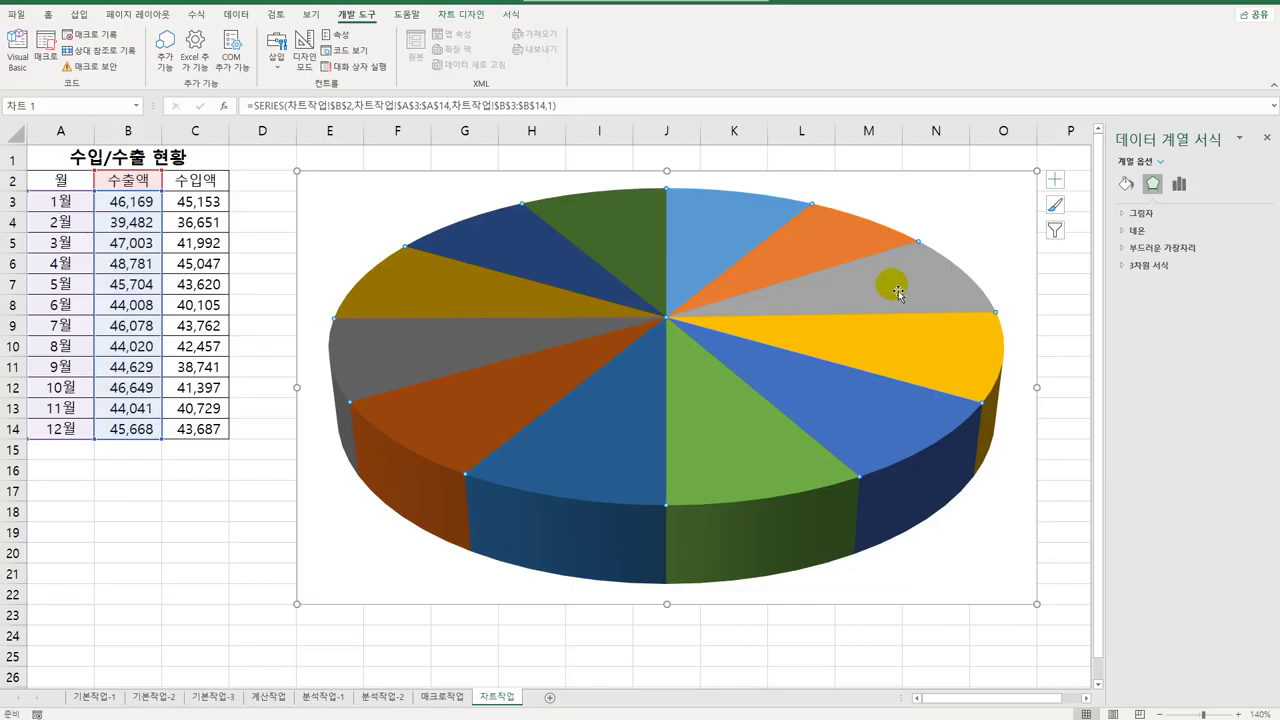
mouse_move(678, 252)
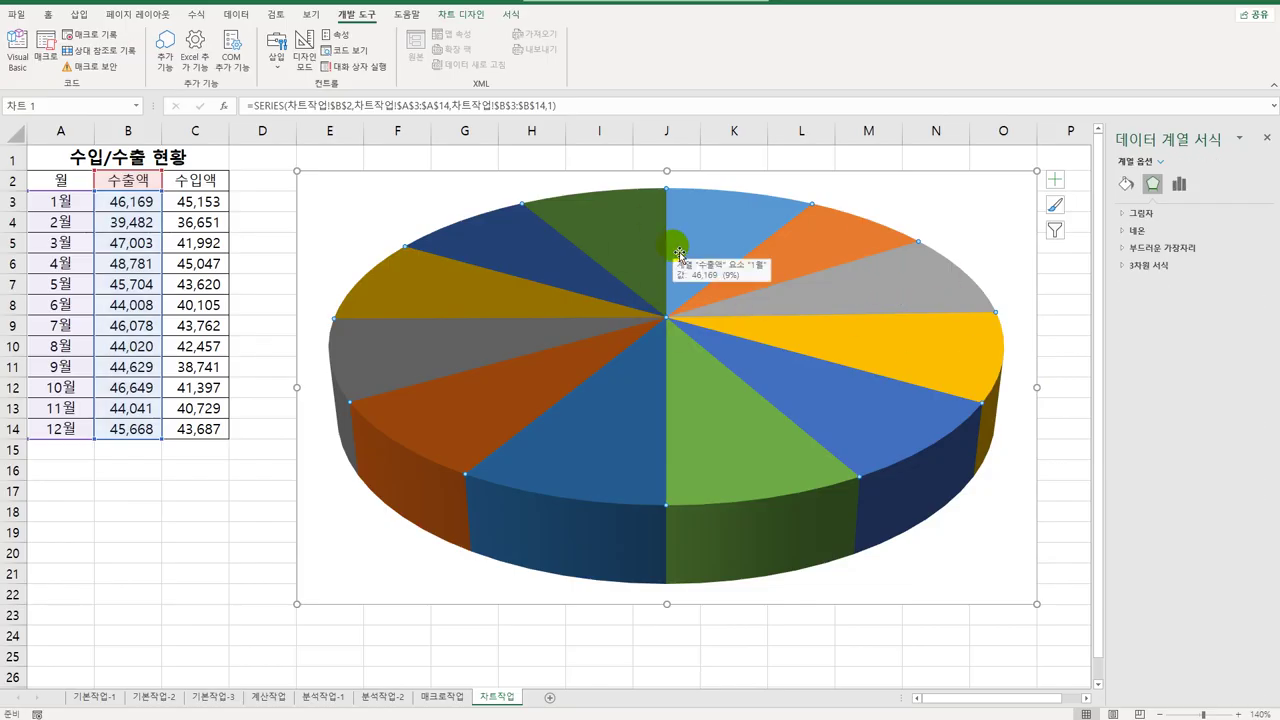
click(1180, 186)
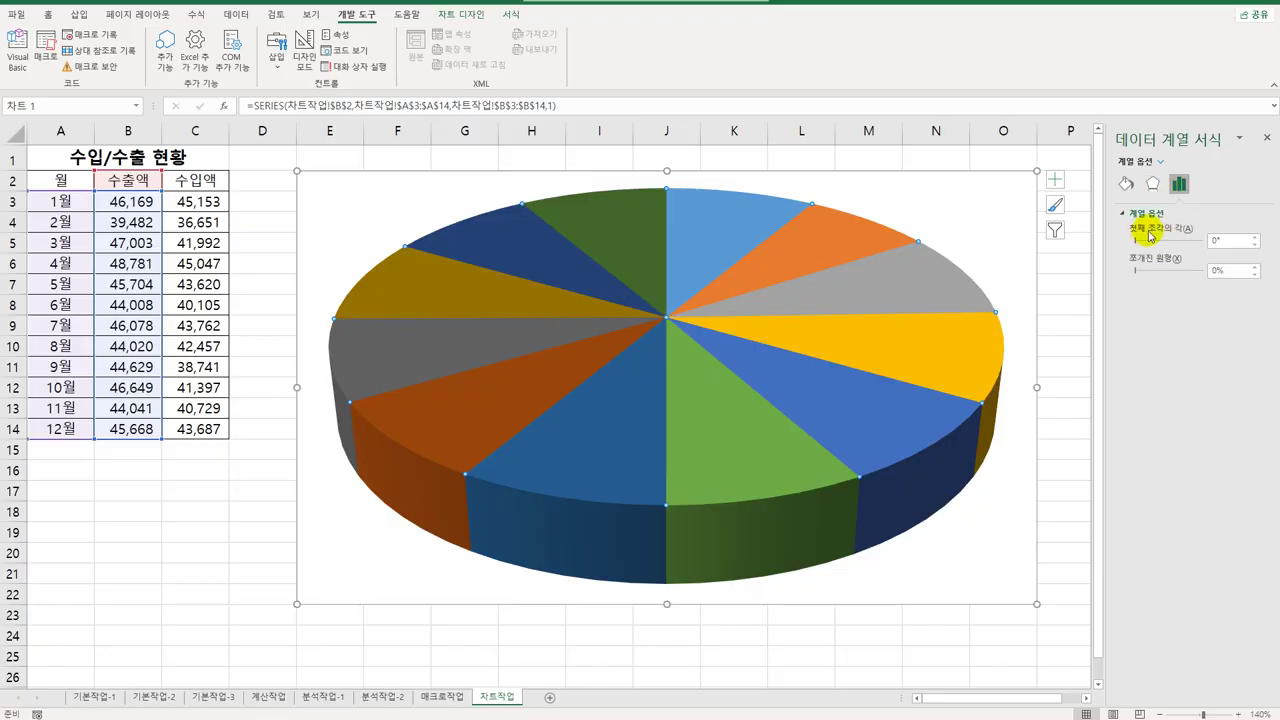
drag(1230, 242, 1188, 238)
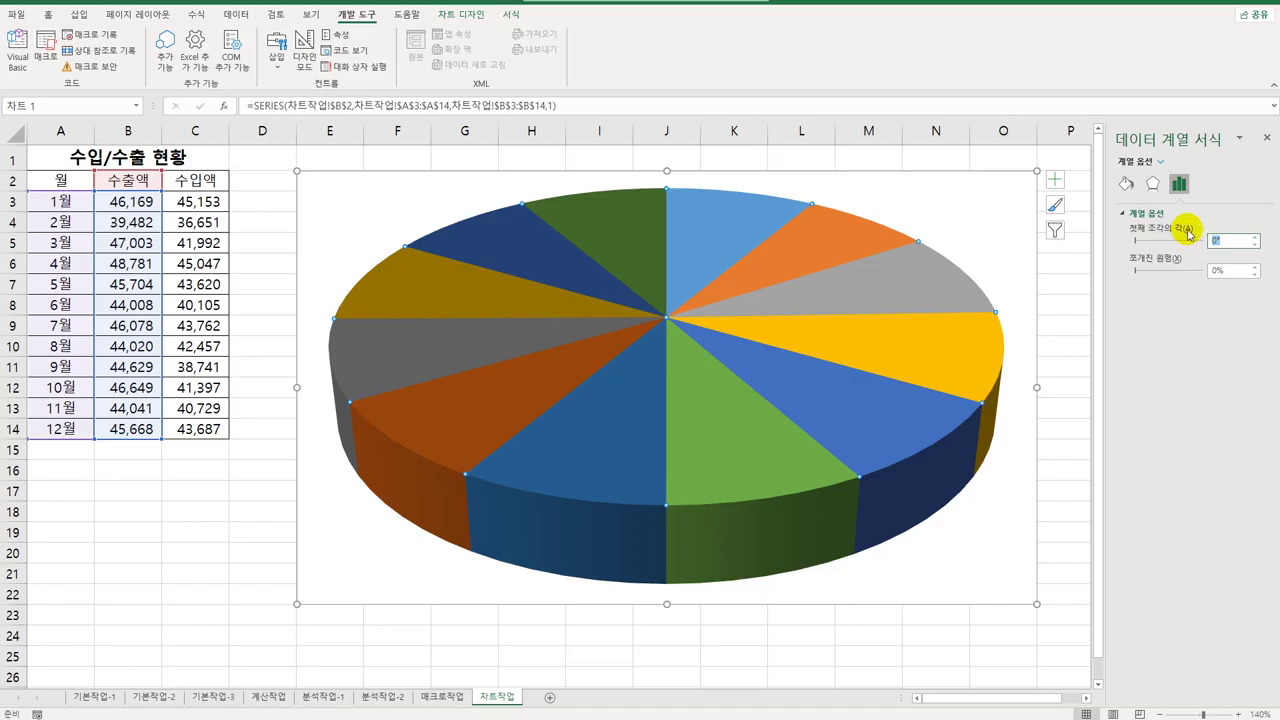
text(20)
key(Return)
click(1234, 268)
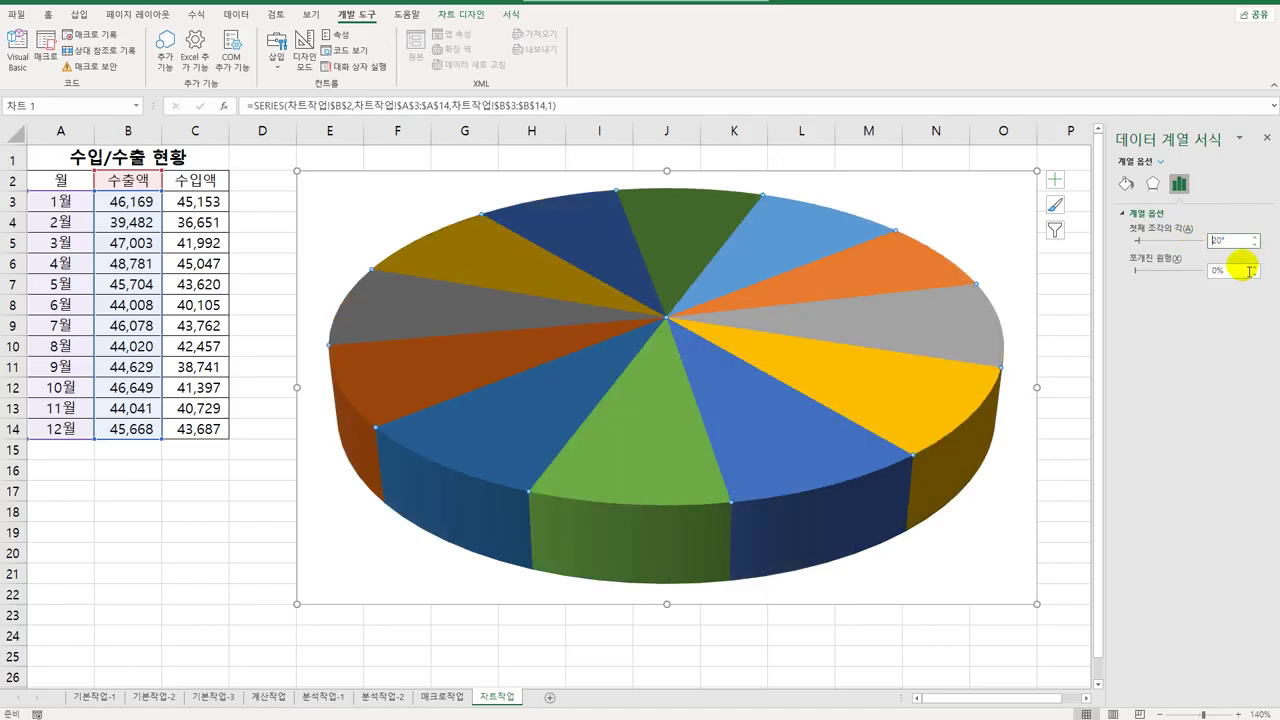
text(10)
key(Return)
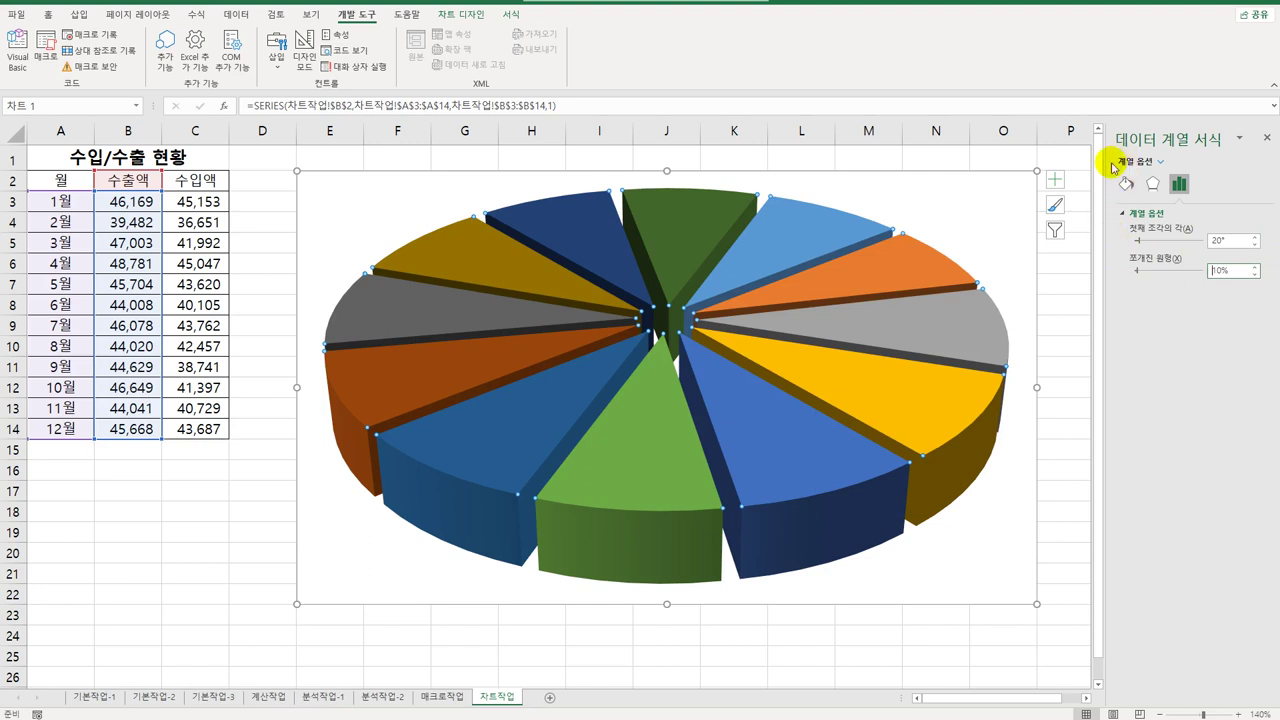
Step: Add data labels to the pie showing 항목 이름 and 값, positioned at 안쪽 끝에
click(1055, 179)
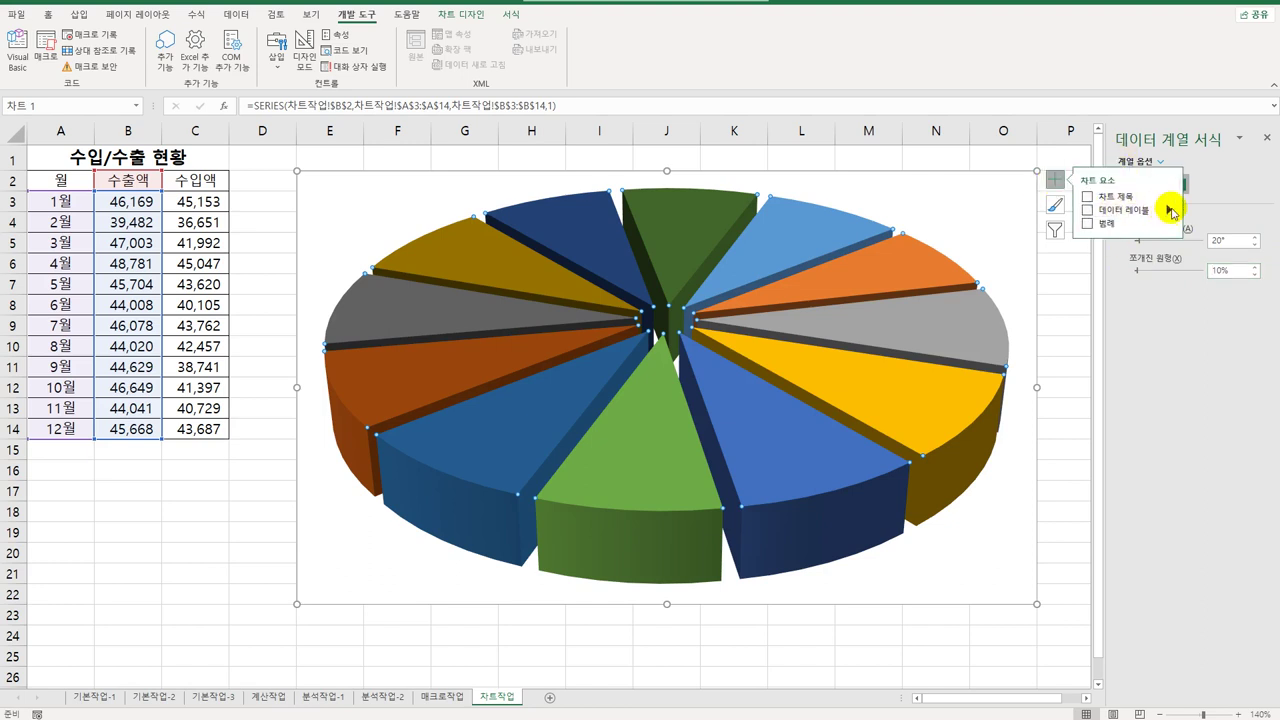
mouse_move(1171, 210)
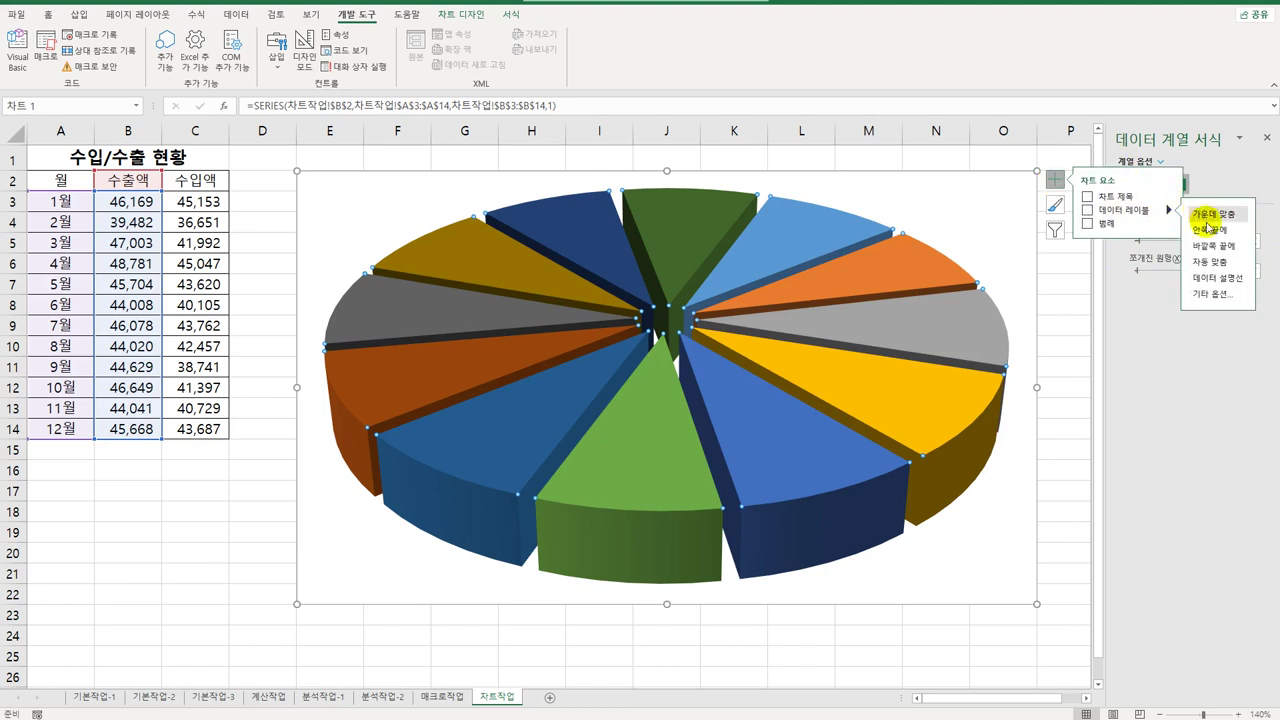
click(1220, 306)
click(1207, 184)
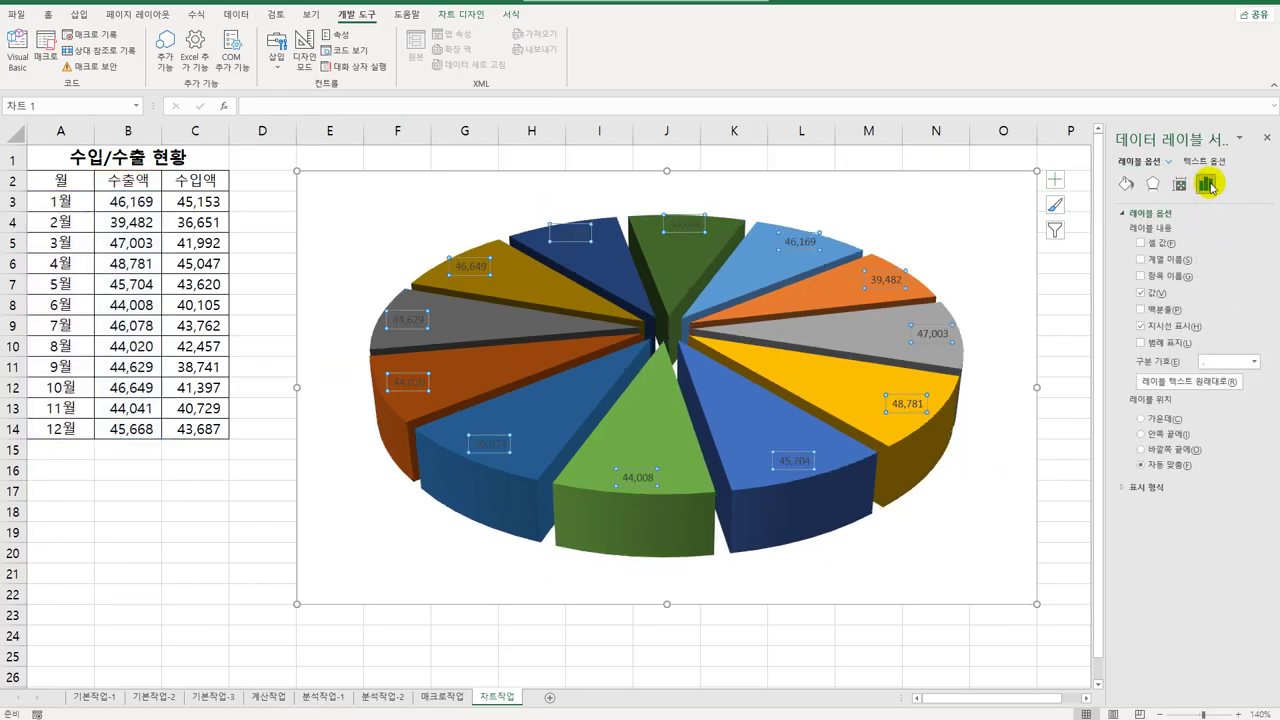
click(1180, 277)
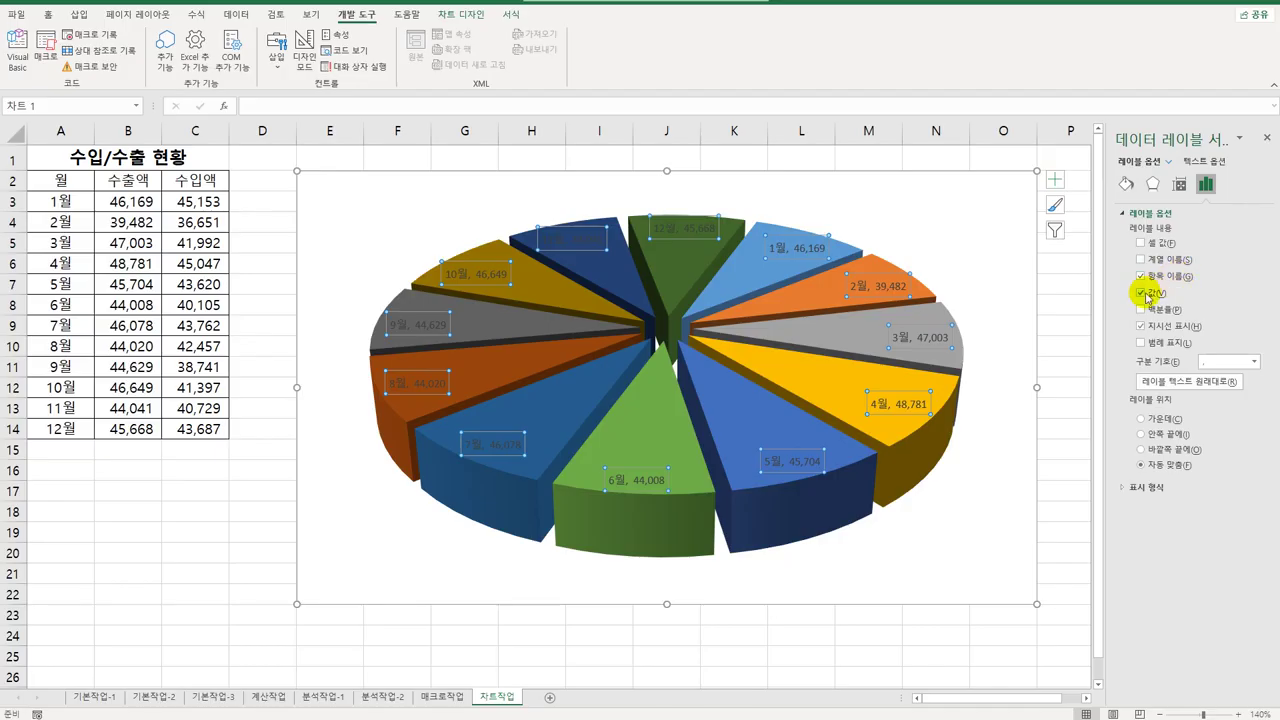
click(1155, 436)
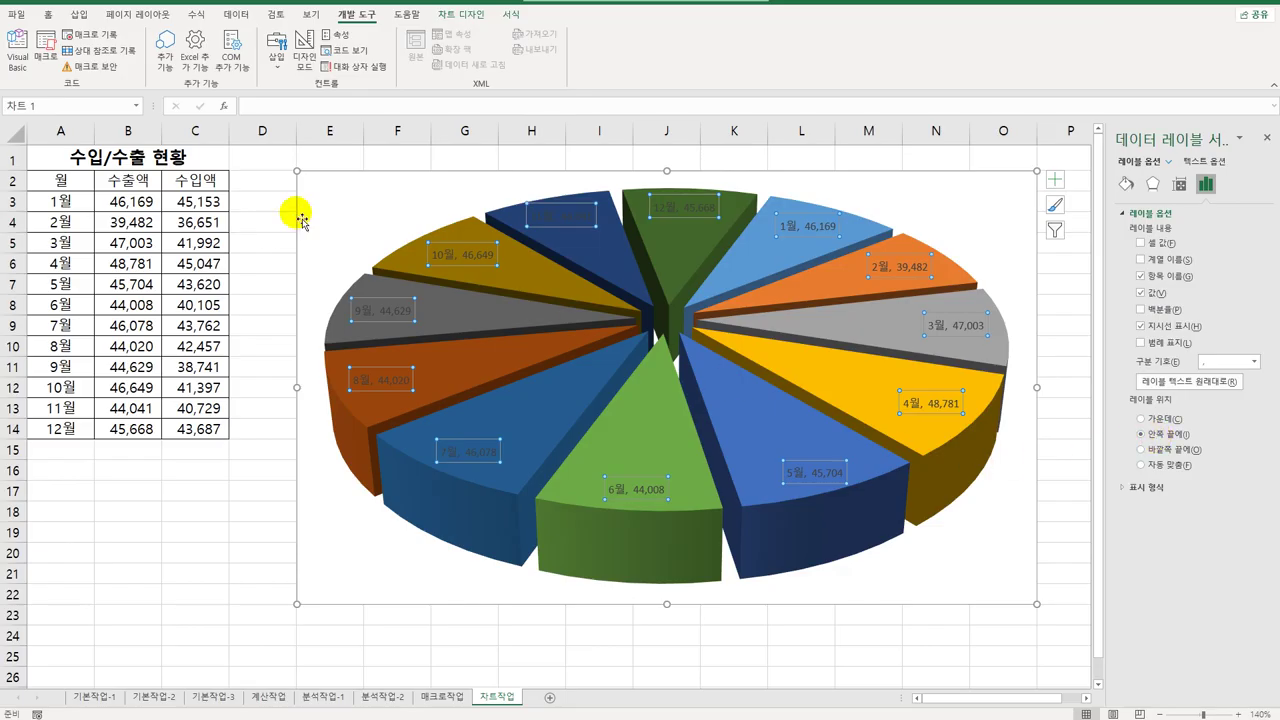
Step: Set the font colour of the pie's data labels to white
click(48, 17)
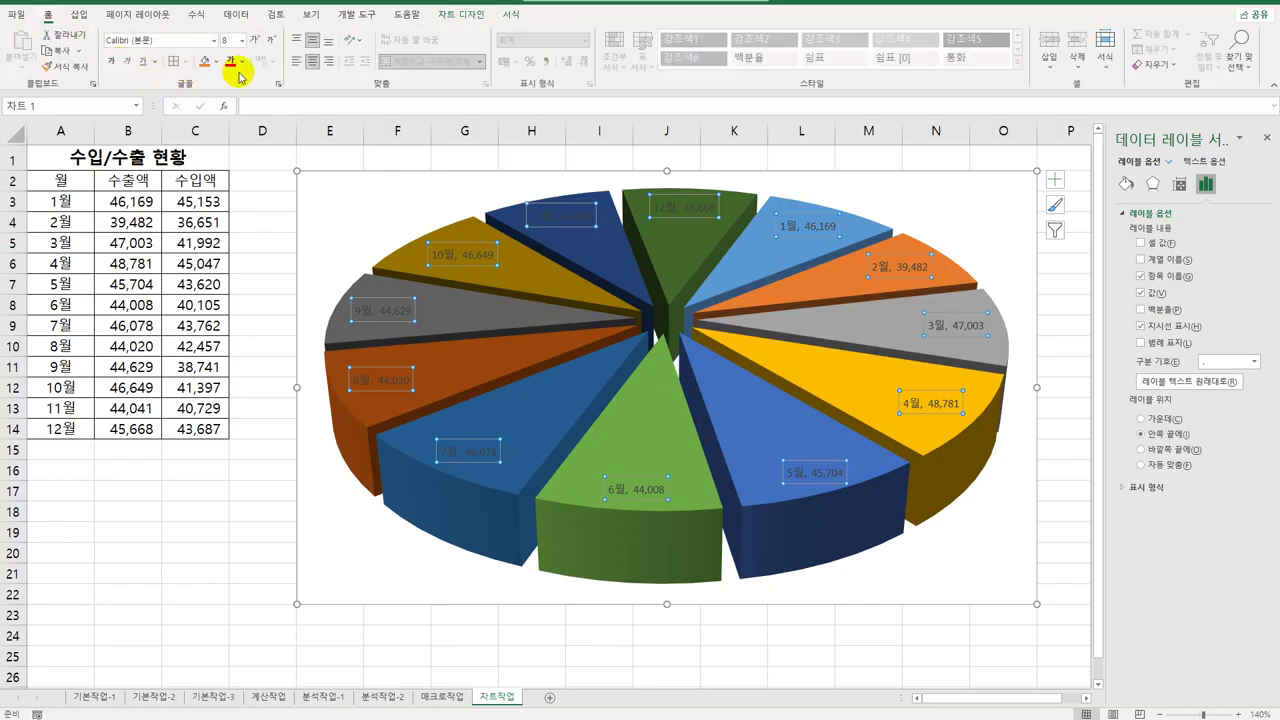
click(243, 61)
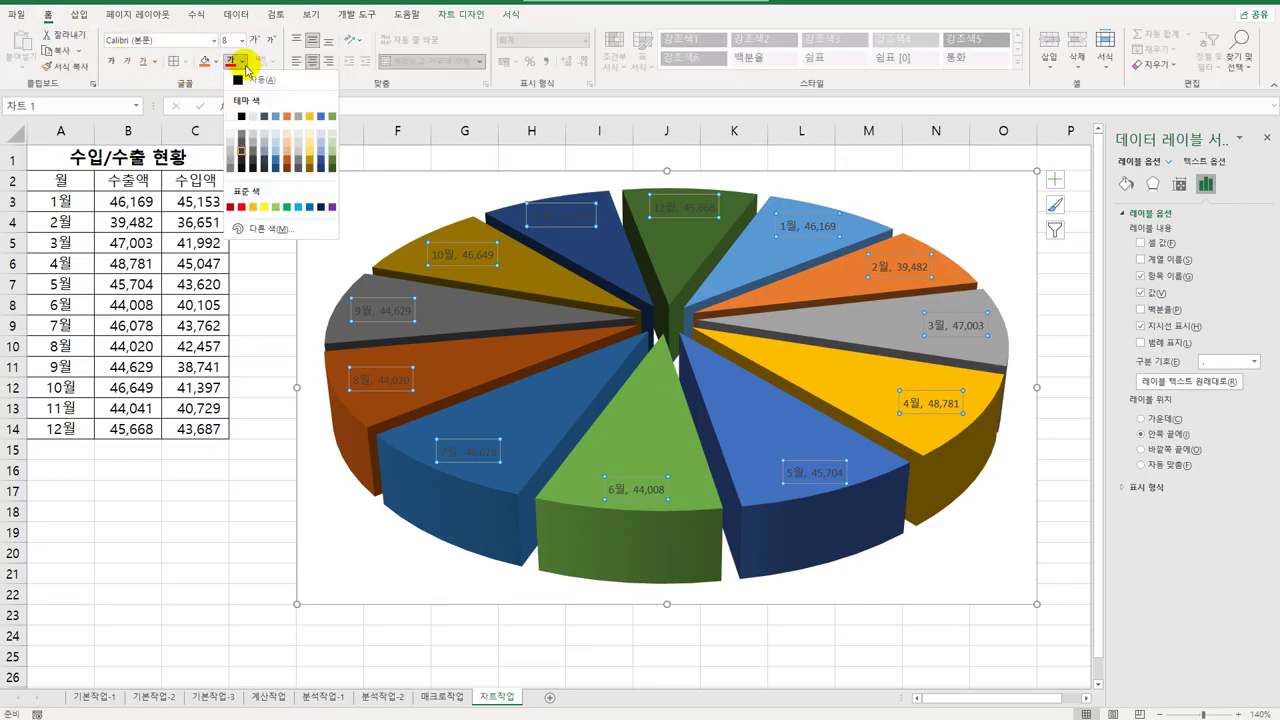
click(231, 118)
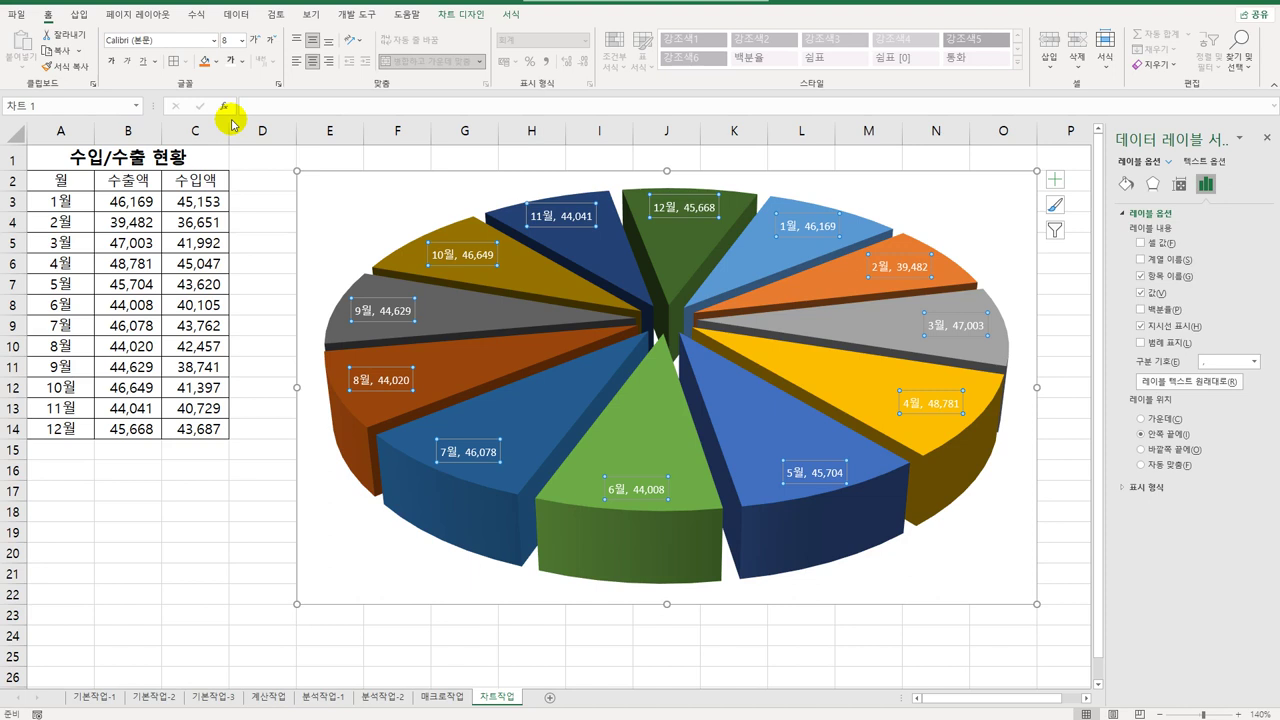
Step: Add a chart title above the pie and replace its text with 월별 수출 현황
click(1058, 182)
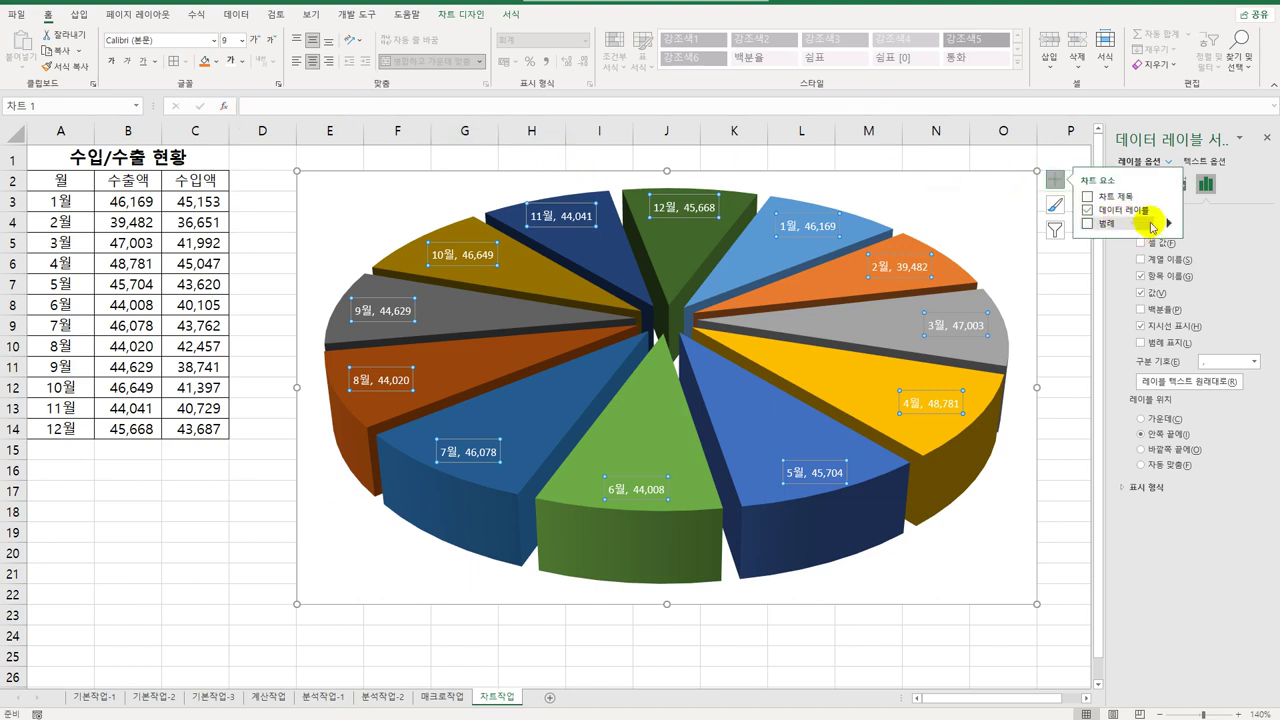
click(1086, 197)
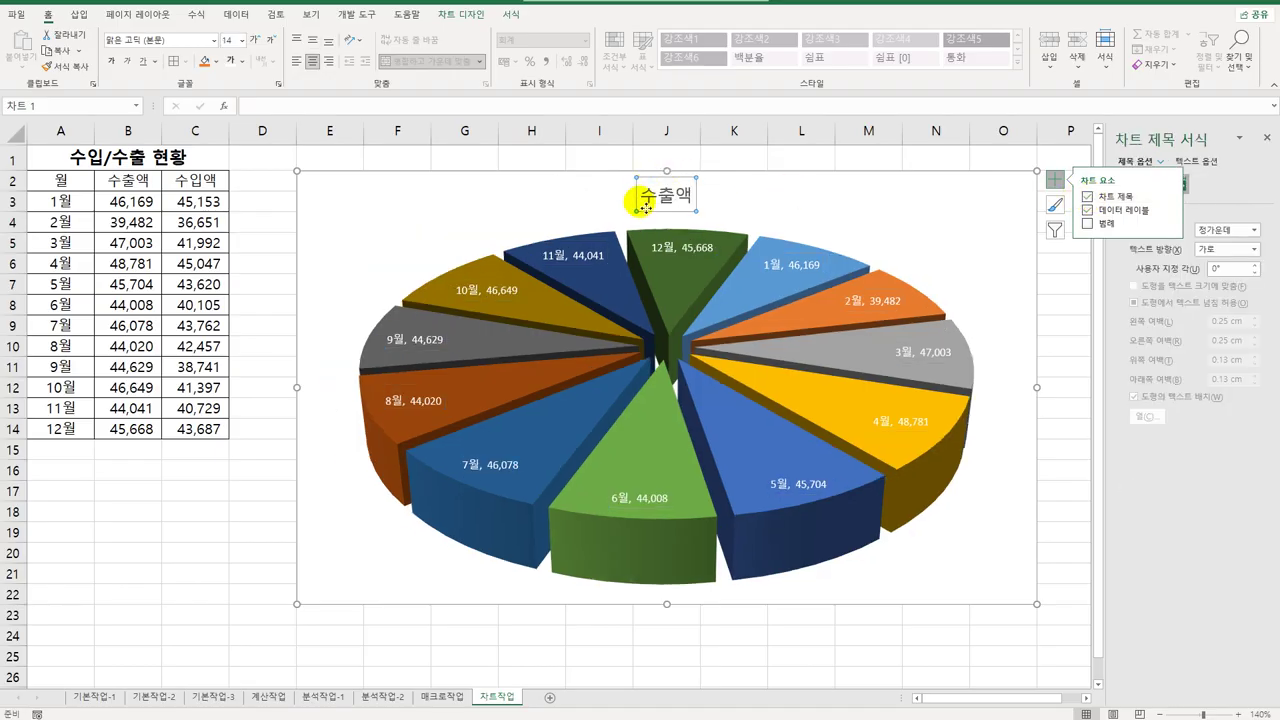
click(640, 193)
drag(637, 195, 704, 205)
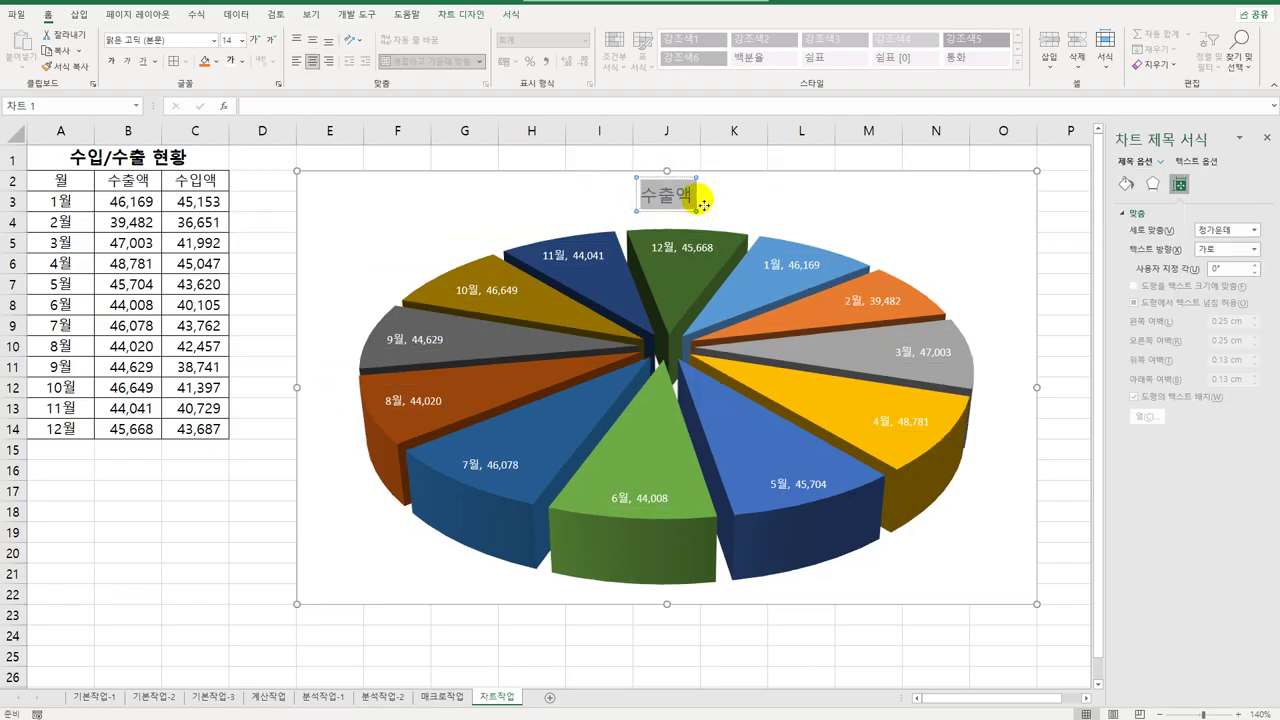
key(BackSpace)
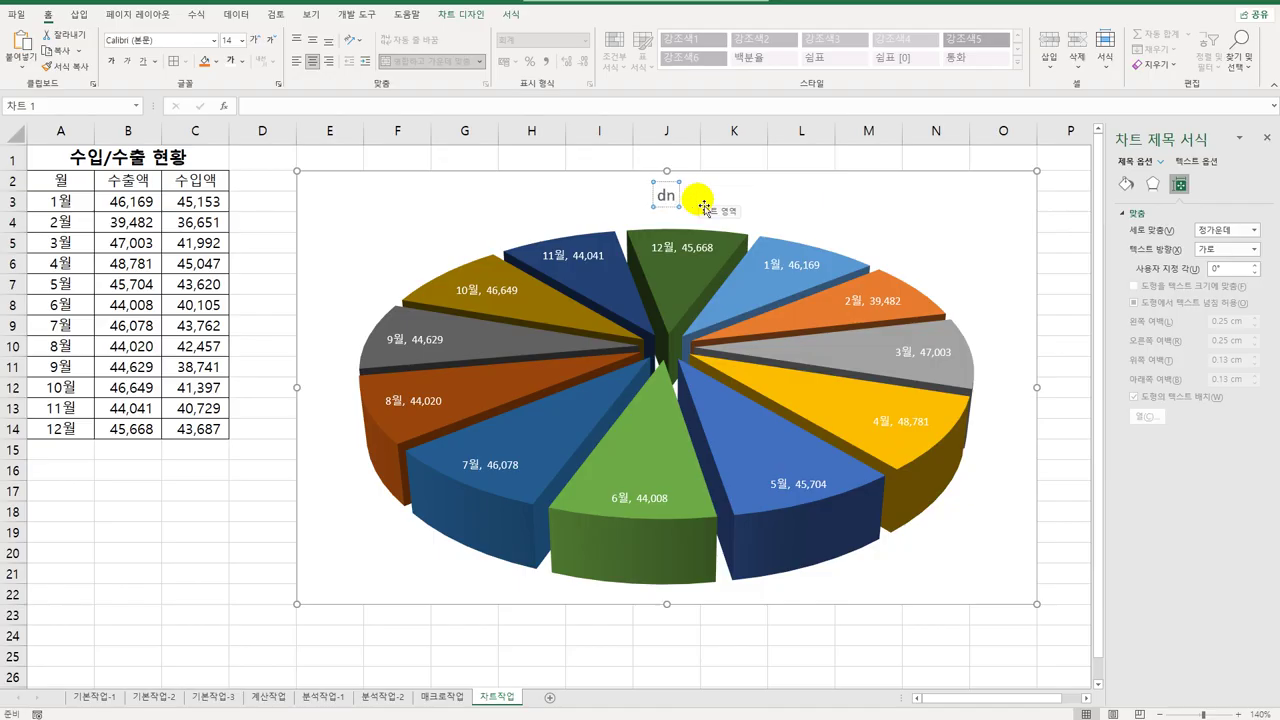
text(월)
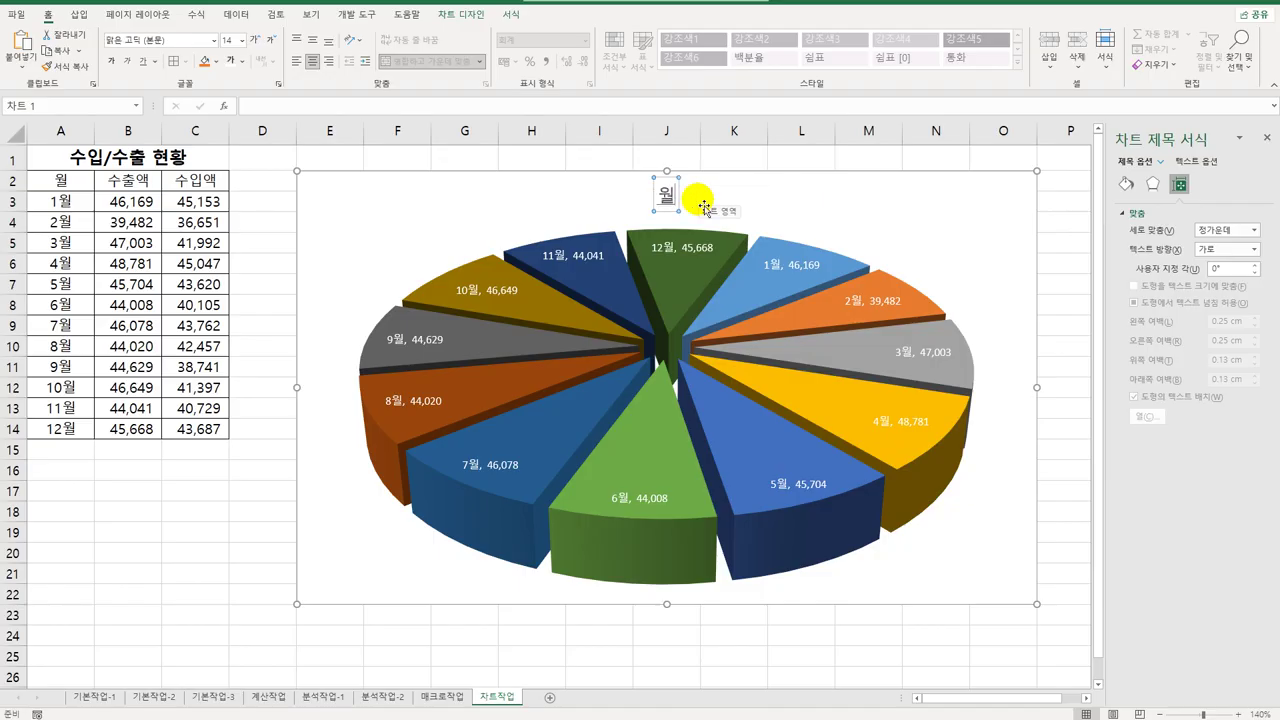
text(별 수출 현황)
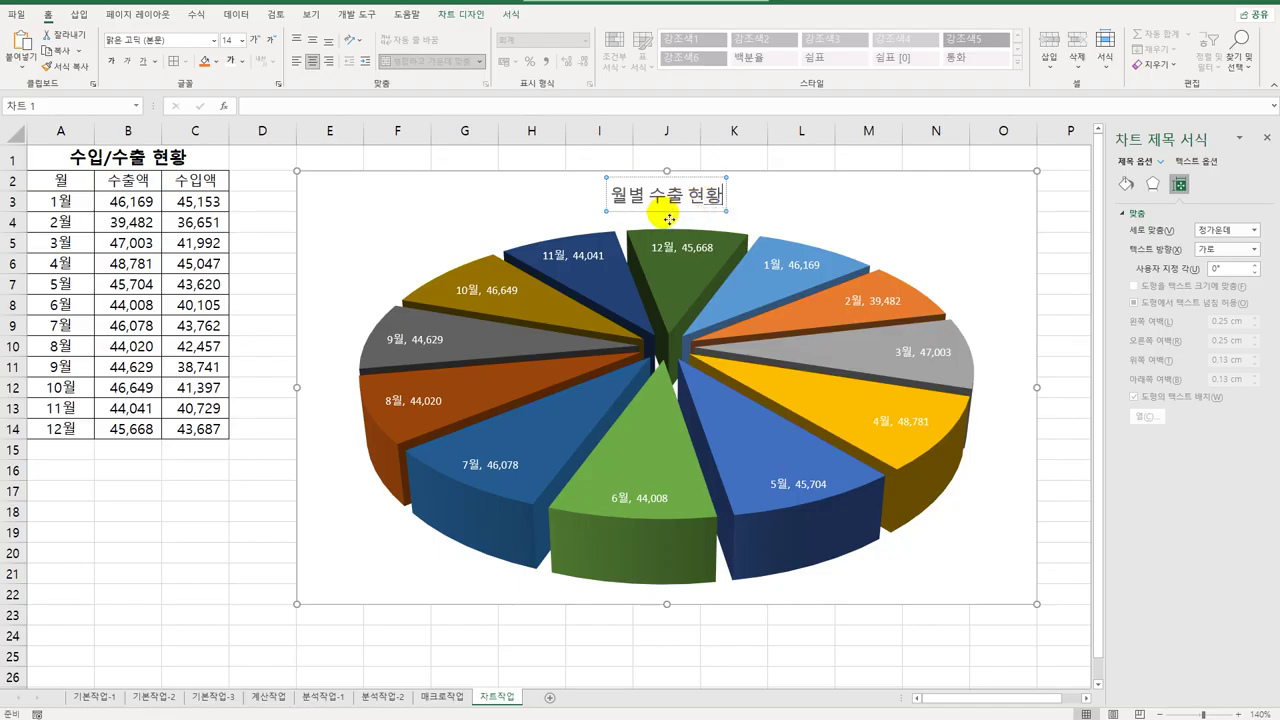
Step: Format the chart title in the 궁서체 font at size 20
click(724, 195)
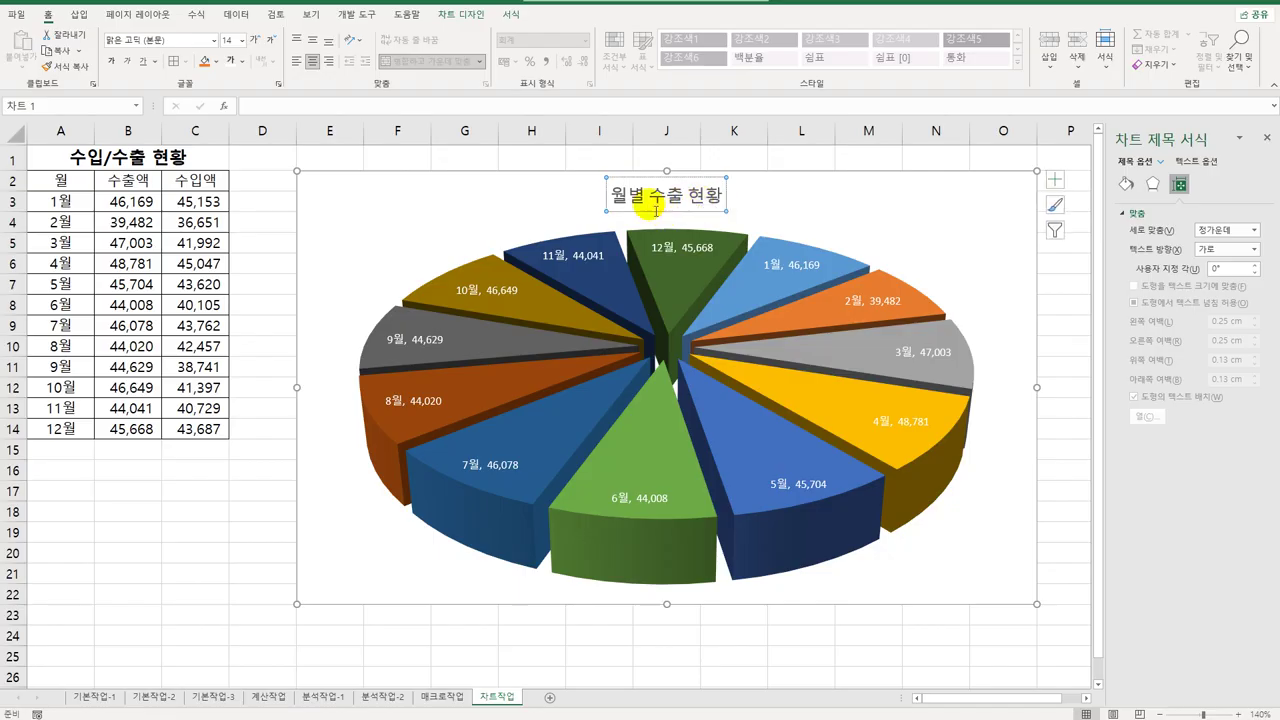
click(212, 44)
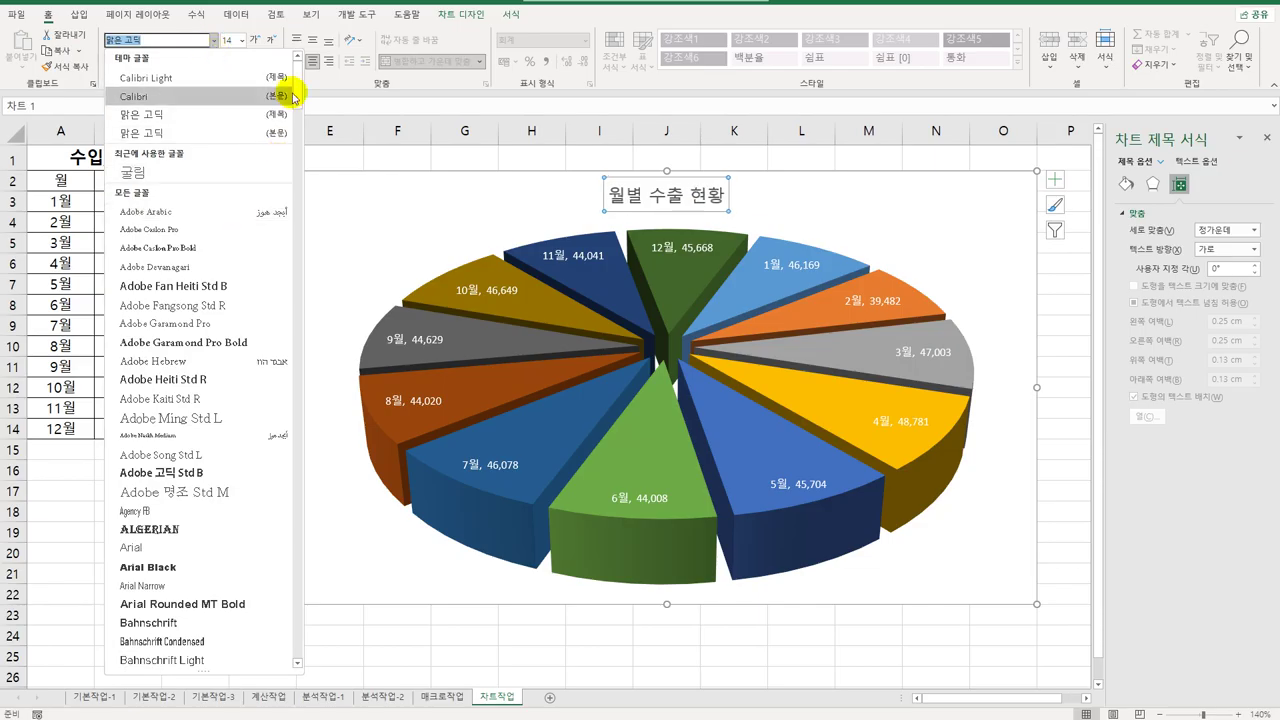
scroll(265, 400, down, 20)
scroll(272, 511, down, 10)
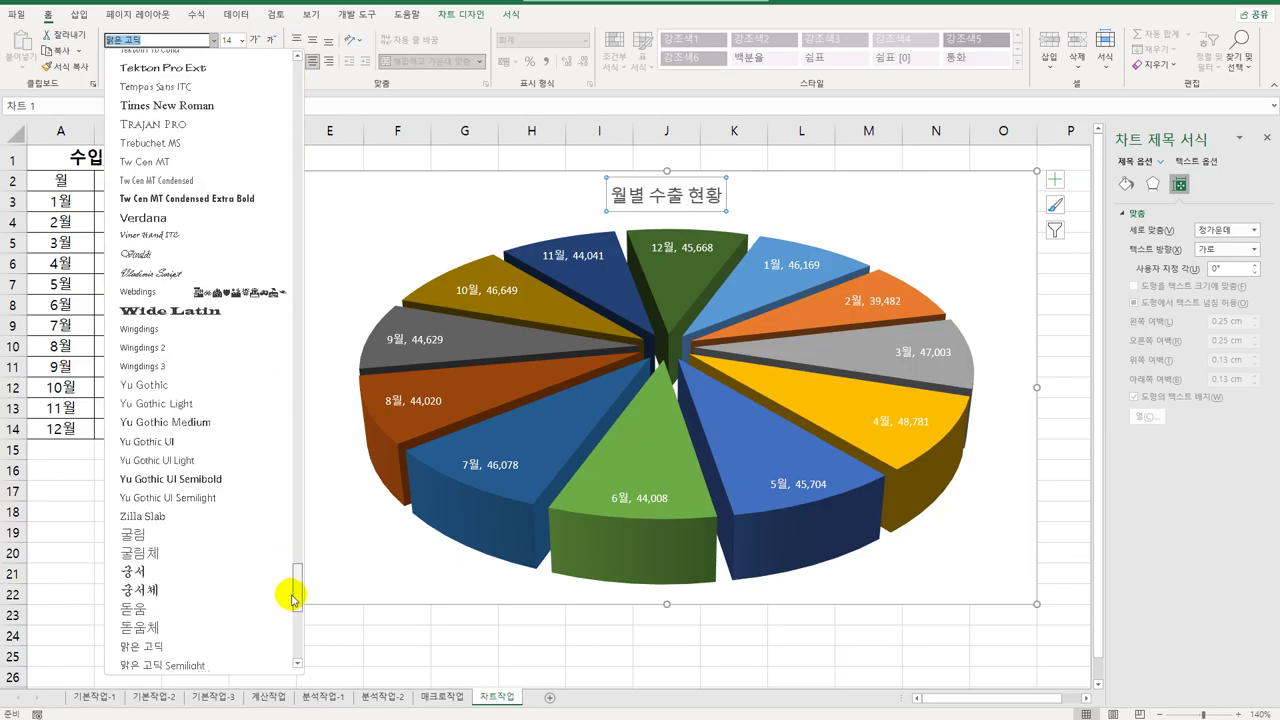
click(229, 586)
click(228, 40)
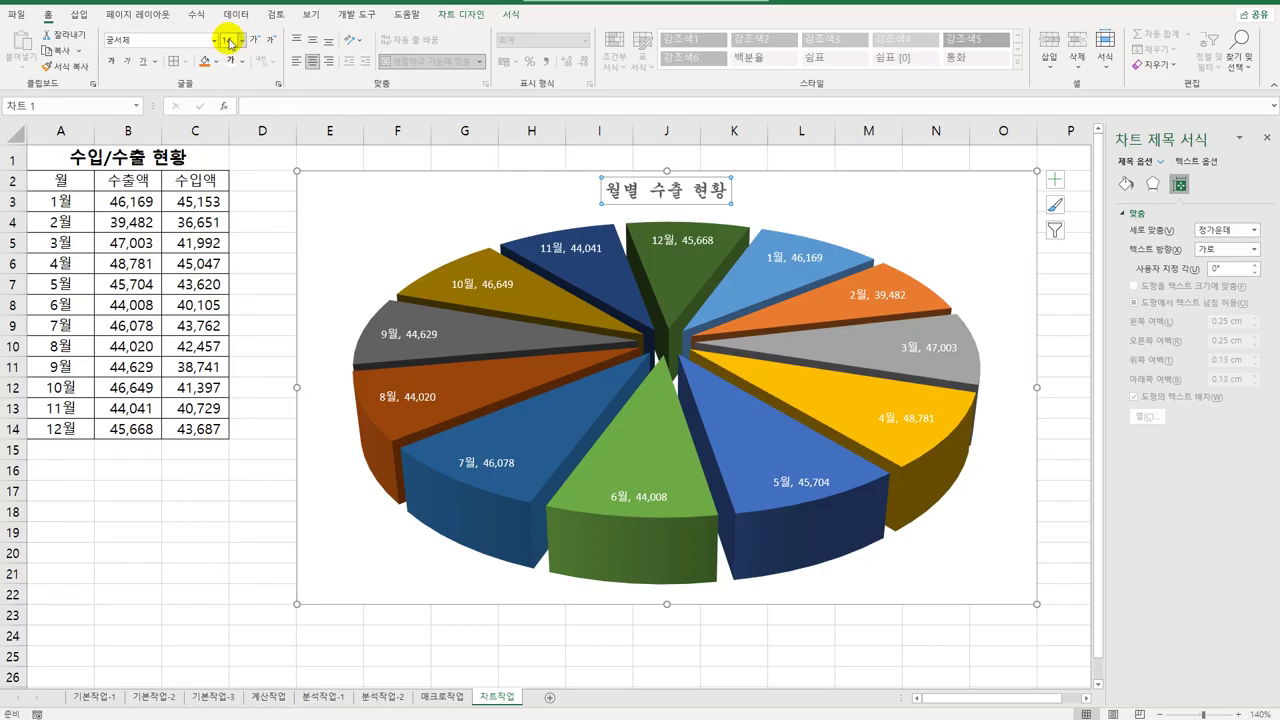
text(20)
key(Return)
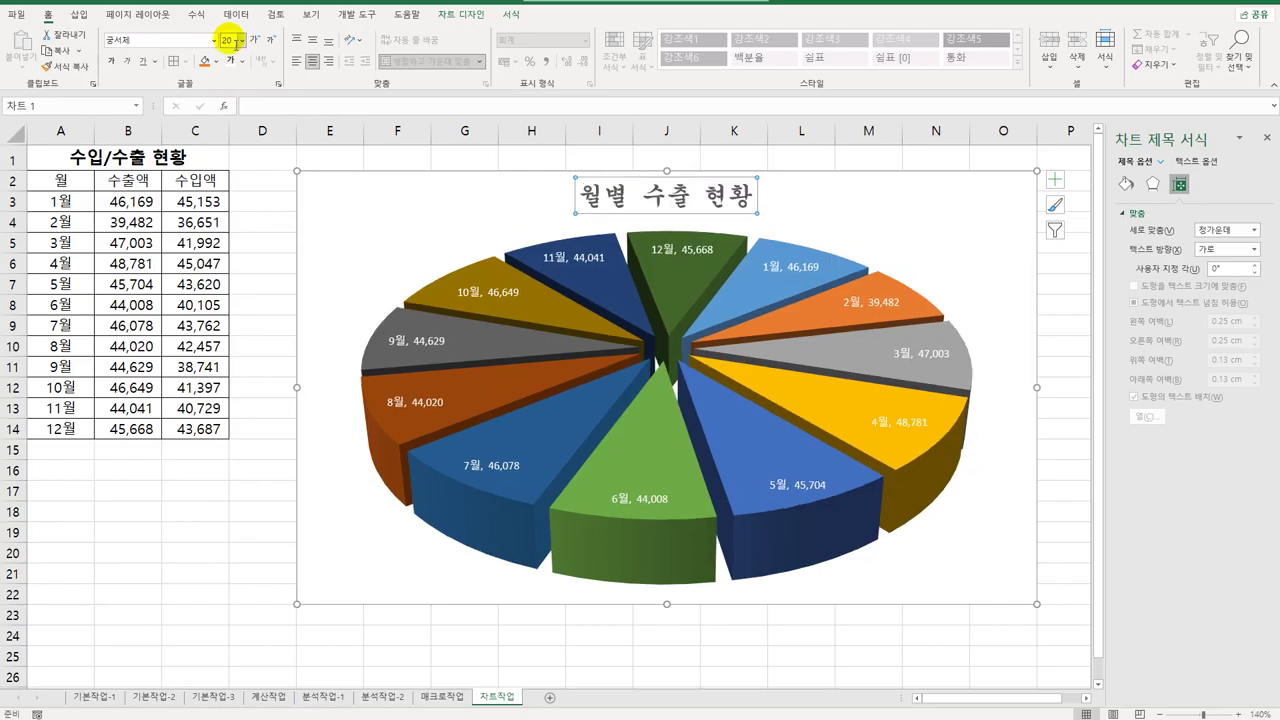
Step: Recolour the whole chart with the first 단색형 palette, the blue dark-to-light gradient, and deselect the chart
click(823, 206)
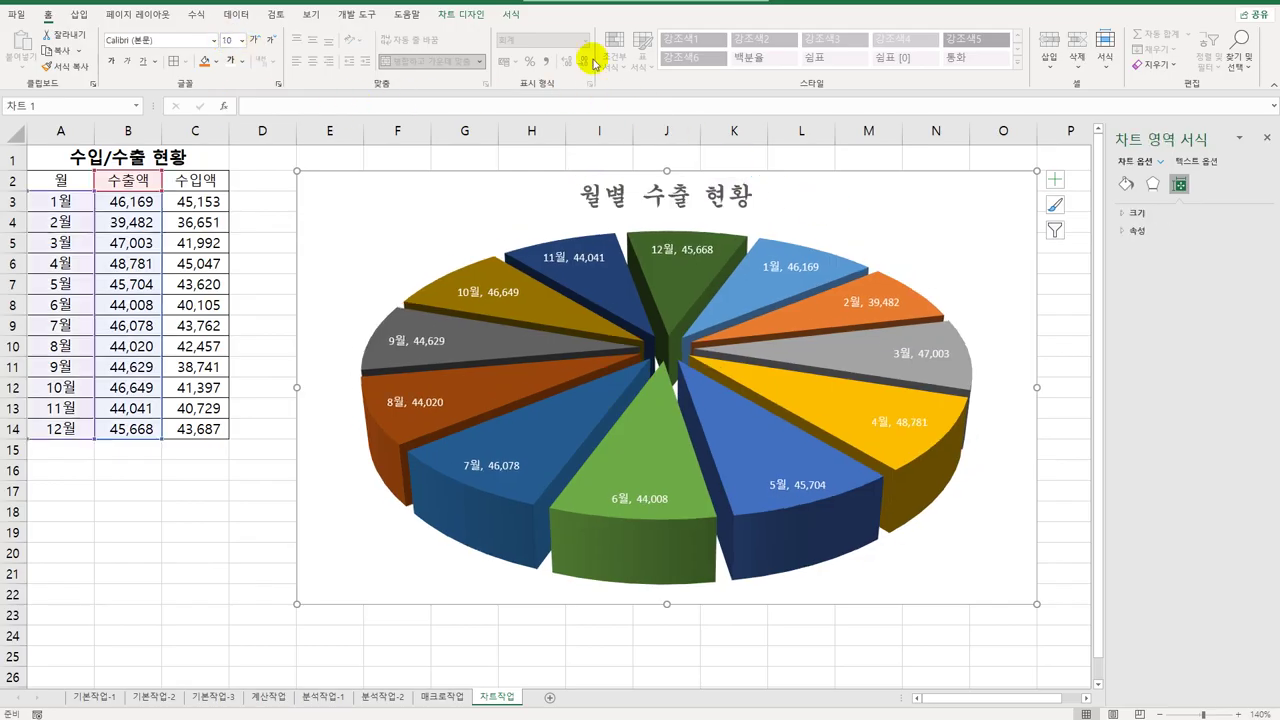
click(470, 16)
click(112, 55)
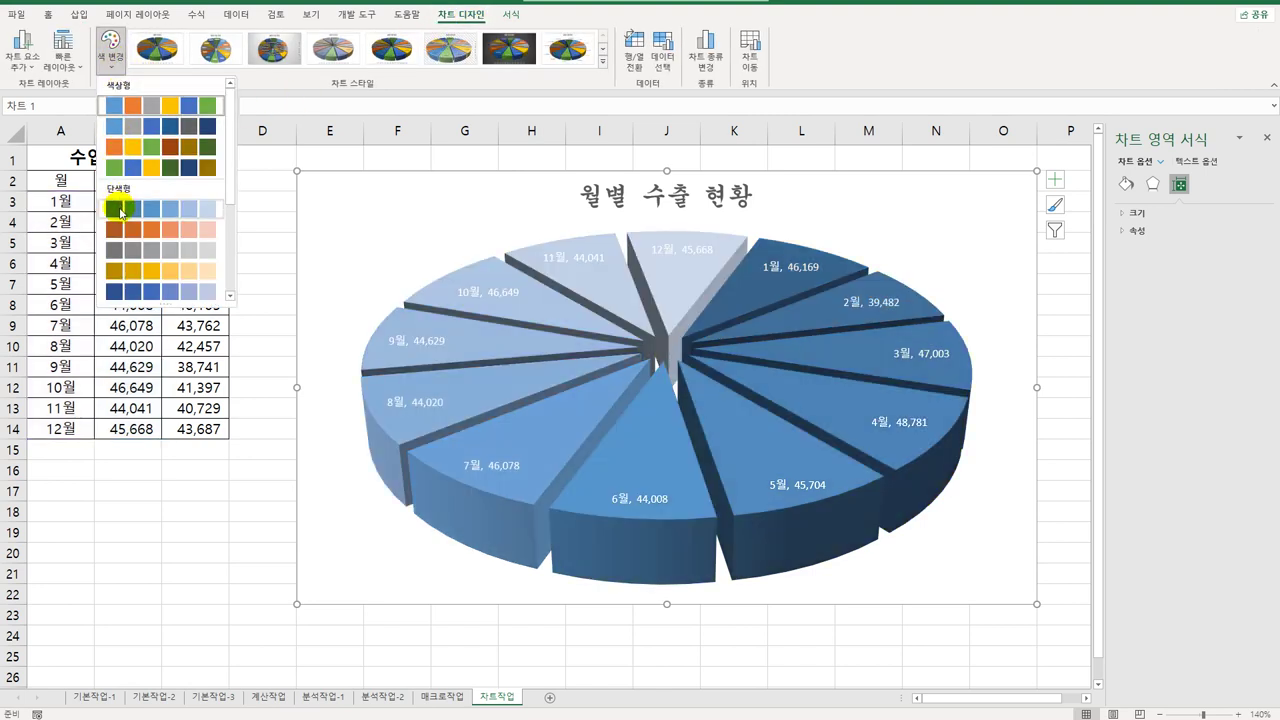
click(115, 208)
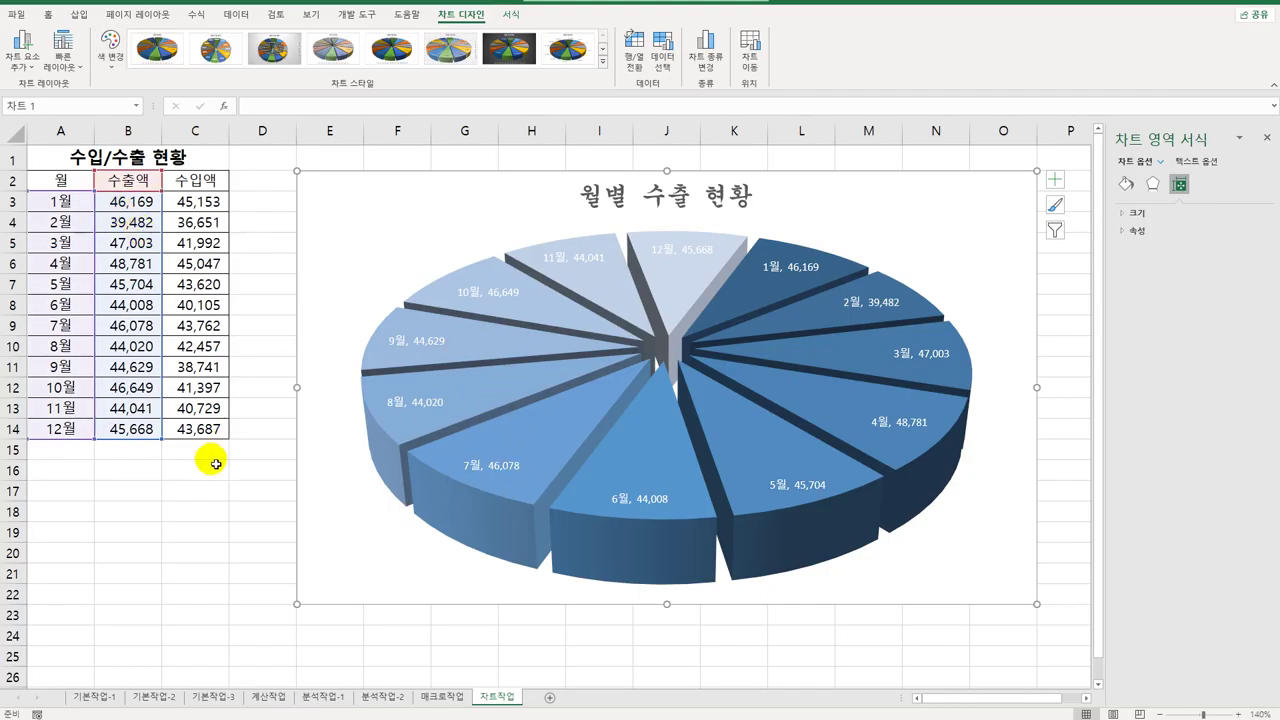
click(240, 511)
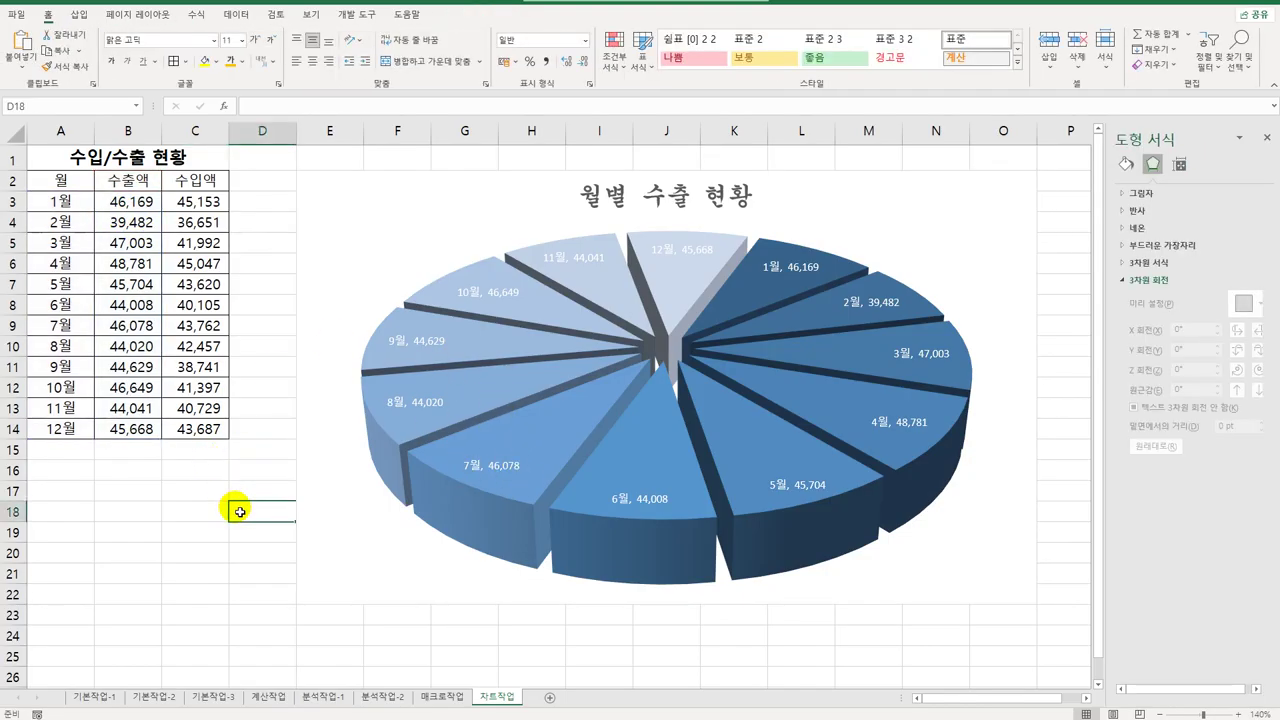